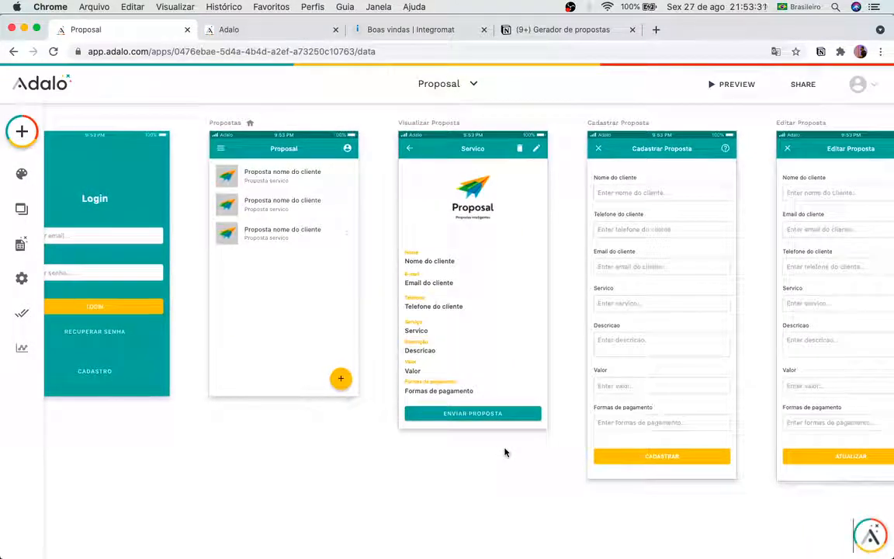
# Step: Delete the 'App Proposal - Enviar Proposta' custom action from the Enviar Proposta button, keeping its Link action
pyautogui.scroll(3, 505, 453)
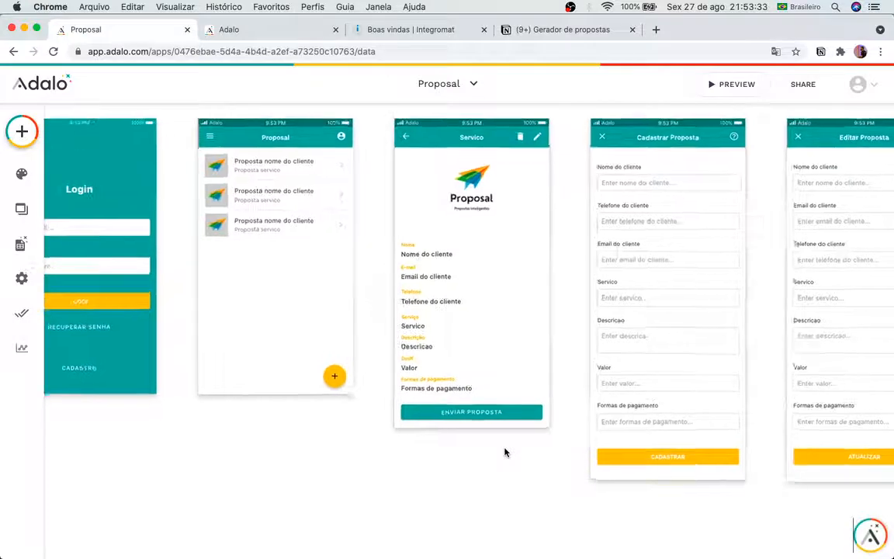
pyautogui.scroll(1, 504, 453)
pyautogui.hscroll(1, 504, 453)
pyautogui.scroll(1, 505, 452)
pyautogui.hscroll(1, 505, 453)
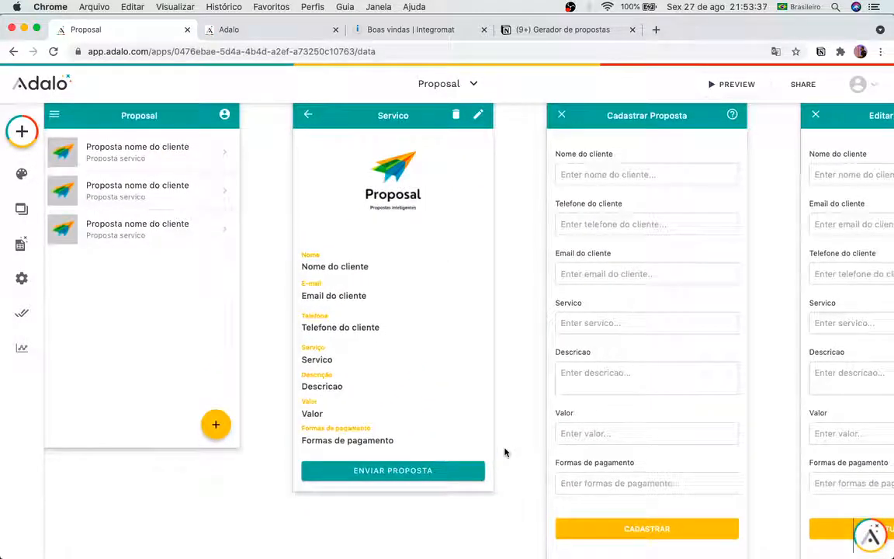
pyautogui.click(425, 477)
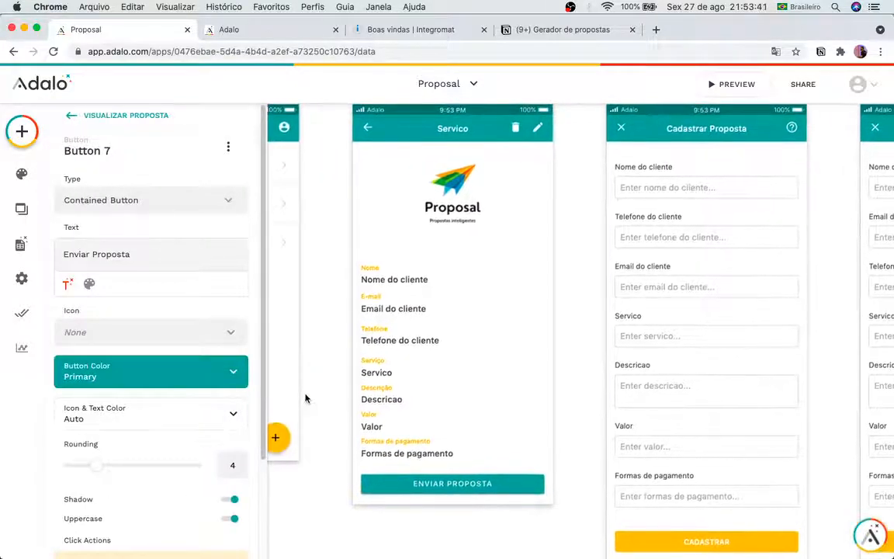
pyautogui.scroll(-3, 155, 454)
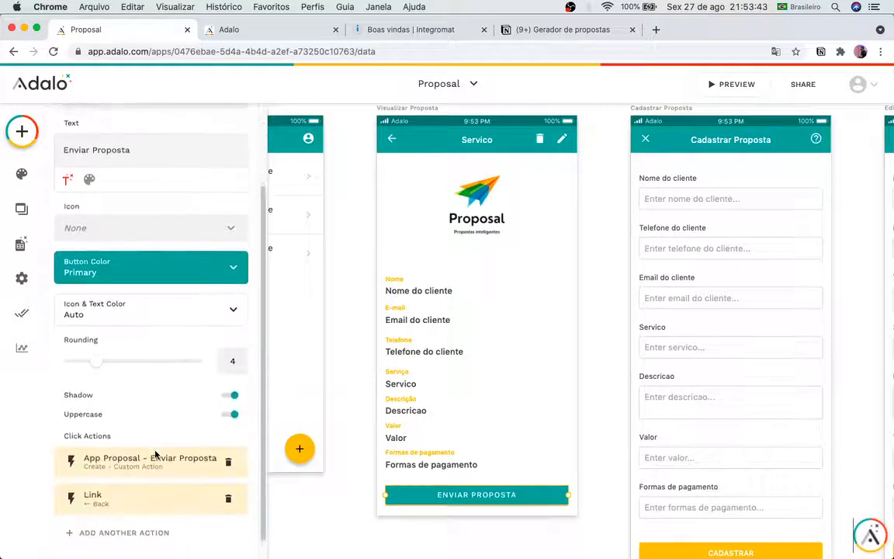
pyautogui.scroll(-1, 155, 455)
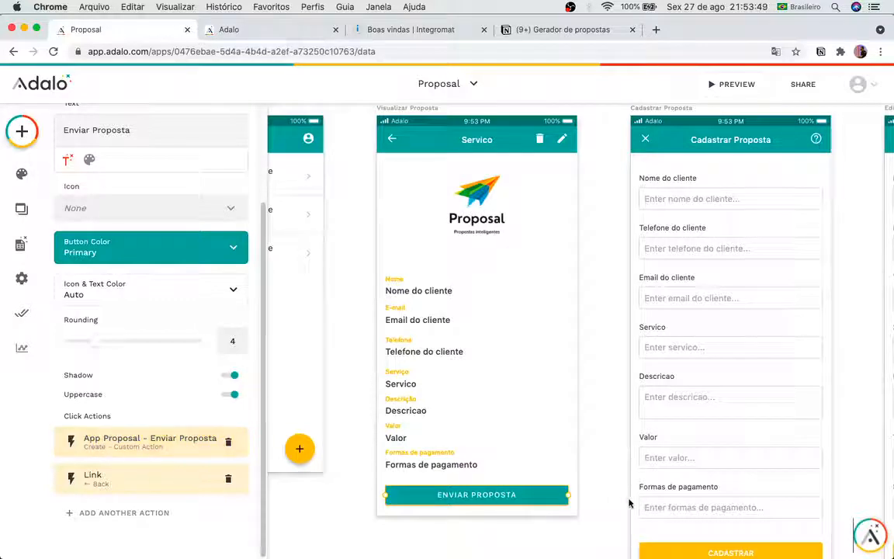
pyautogui.click(229, 442)
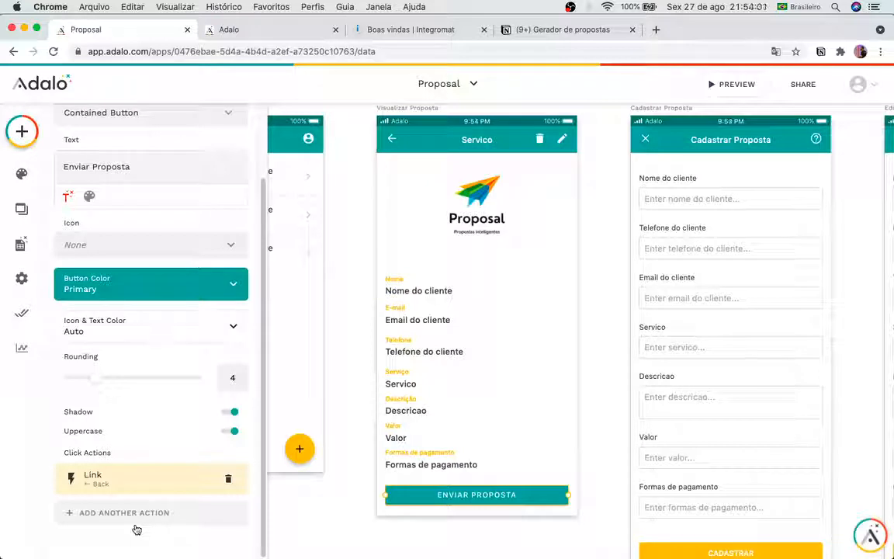
# Step: Inspect the Cadastrar Proposta form, Valor text and Enviar Proposta button, then return to the Boas vindas scenario
pyautogui.click(342, 533)
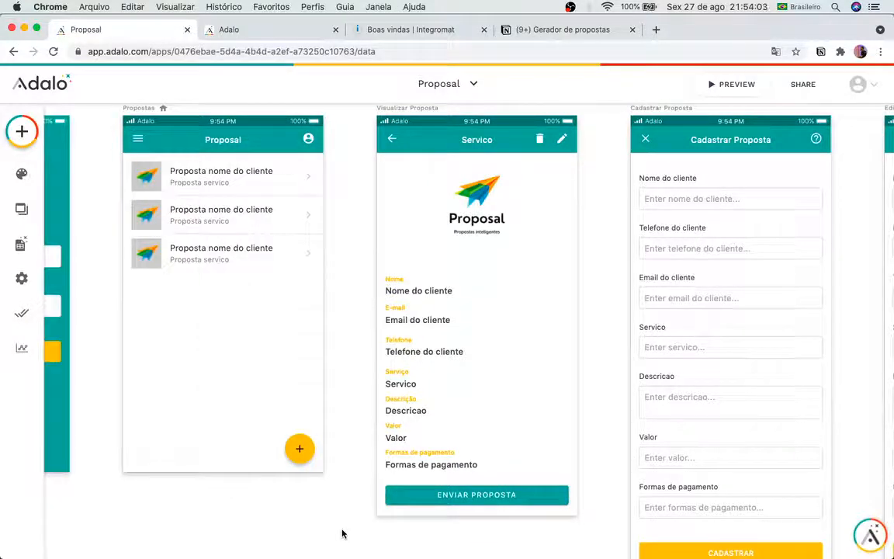
pyautogui.click(698, 411)
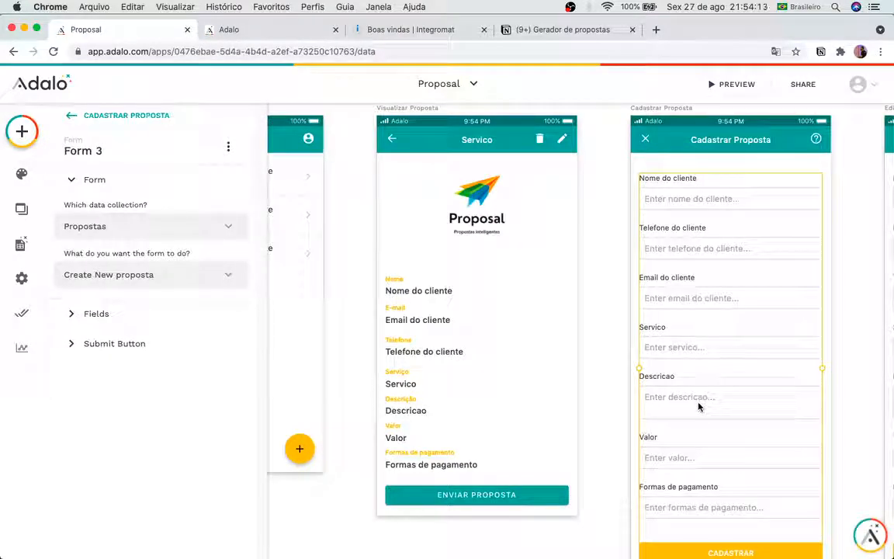
pyautogui.click(532, 429)
pyautogui.click(503, 495)
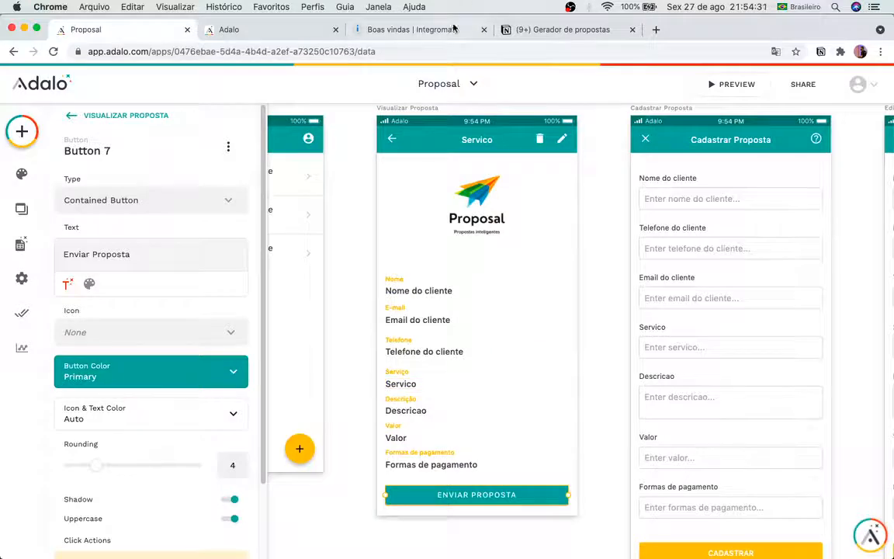
pyautogui.click(409, 30)
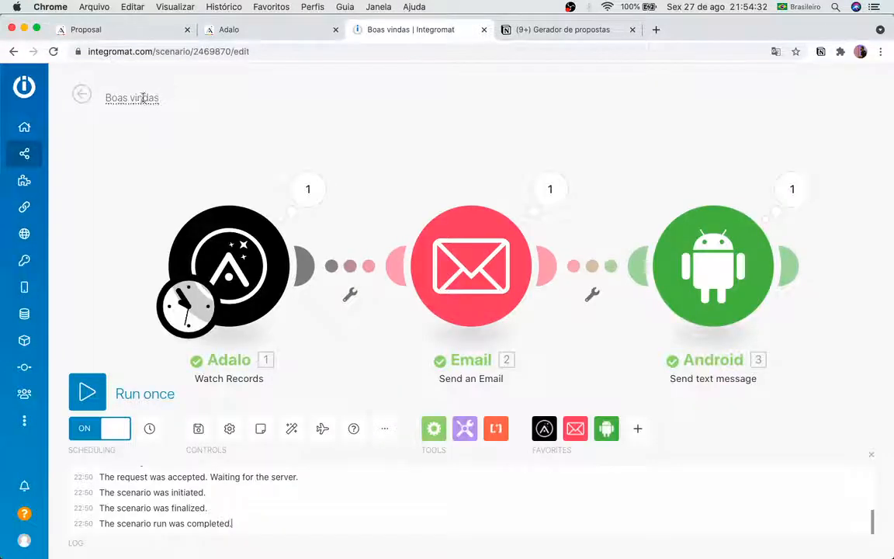
# Step: Create a new scenario inside the Proposal scenarios folder
pyautogui.click(81, 93)
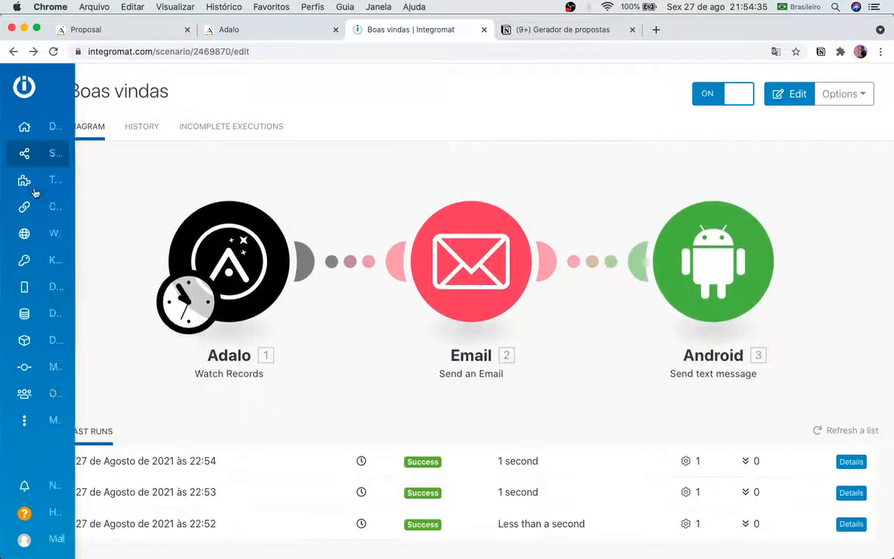
pyautogui.click(32, 153)
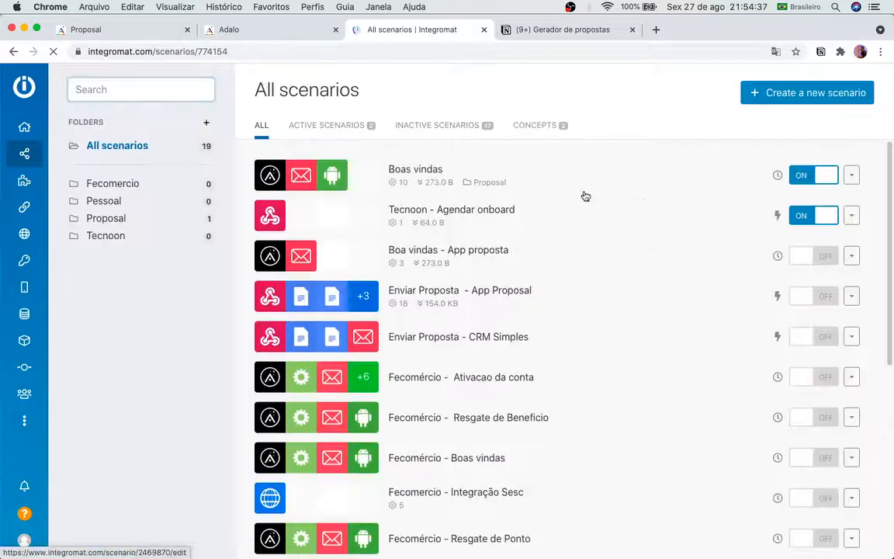
pyautogui.click(97, 226)
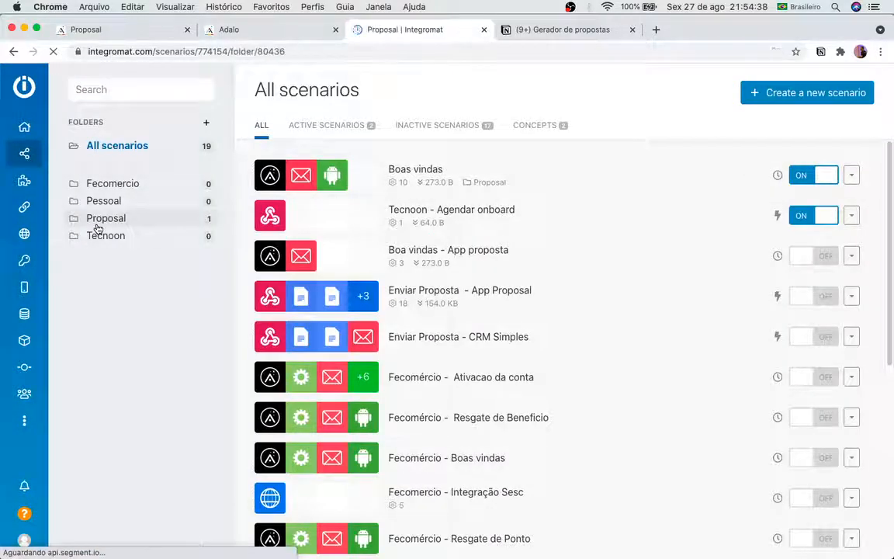
pyautogui.click(771, 93)
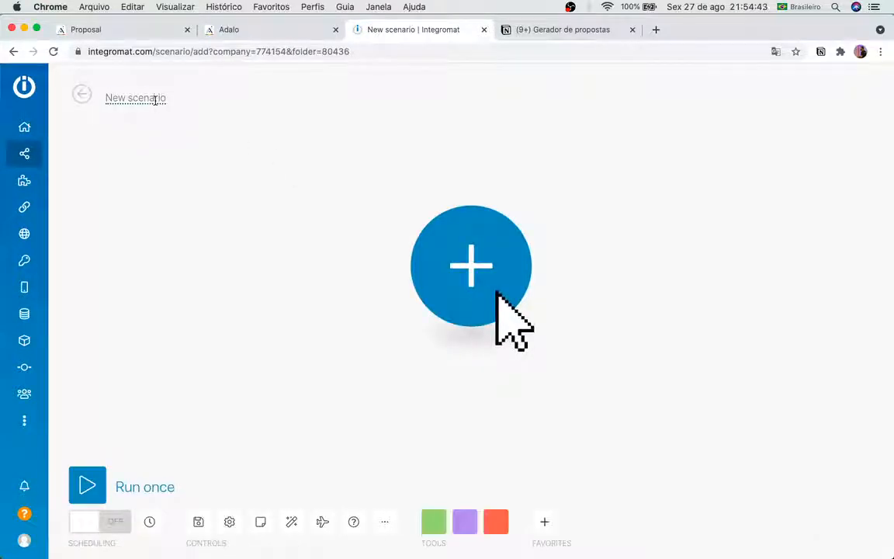
# Step: Rename the new scenario to 'Envio de proposta'
pyautogui.doubleClick(156, 99)
pyautogui.press('BackSpace')
pyautogui.press('BackSpace')
pyautogui.press('BackSpace')
pyautogui.press('BackSpace')
pyautogui.press('BackSpace')
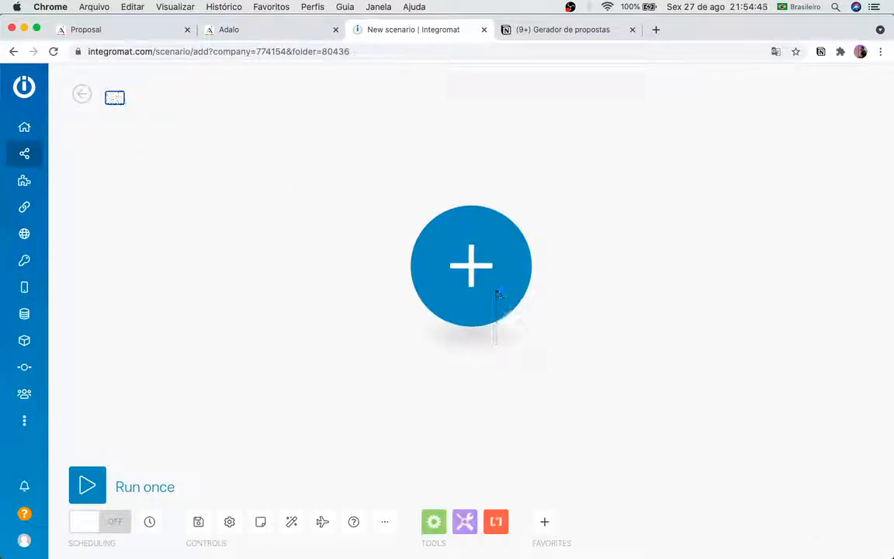
pyautogui.write('Envio de proposta')
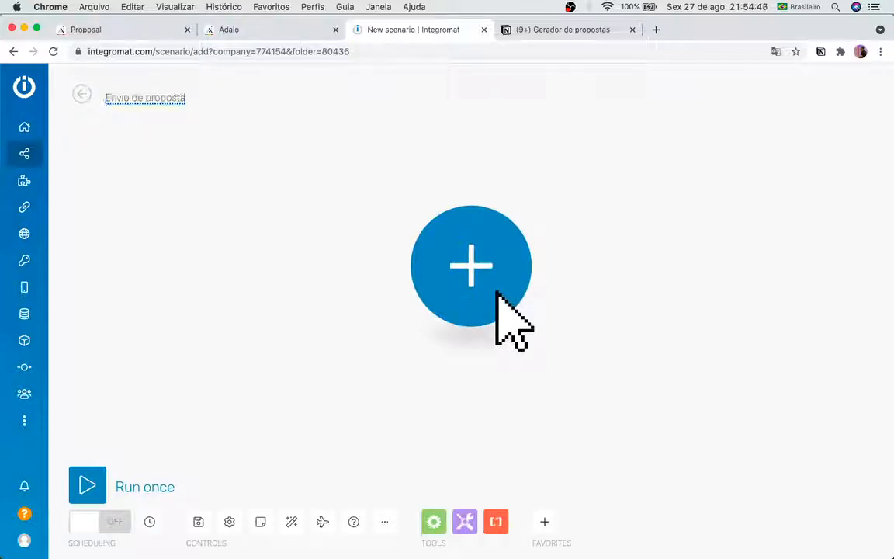
pyautogui.press('Return')
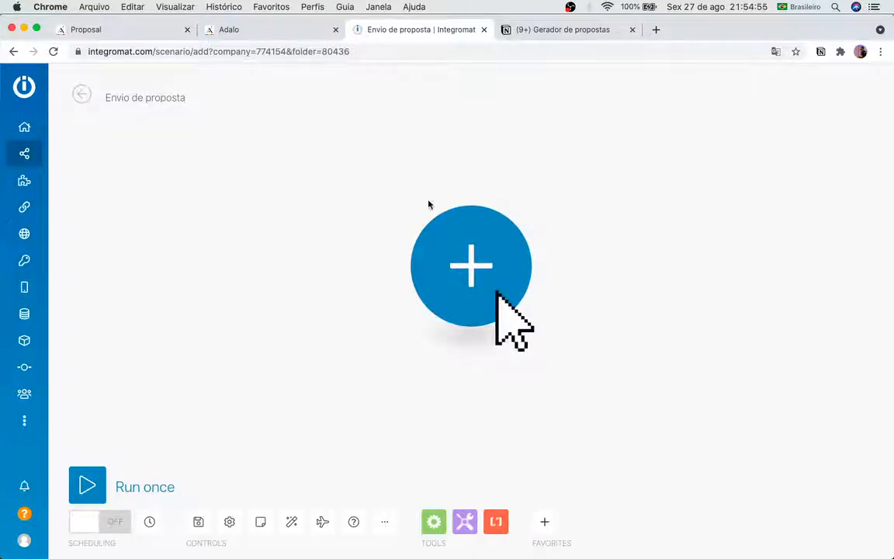
# Step: Add a Webhooks 'Custom webhook' trigger as the scenario's first module
pyautogui.click(425, 240)
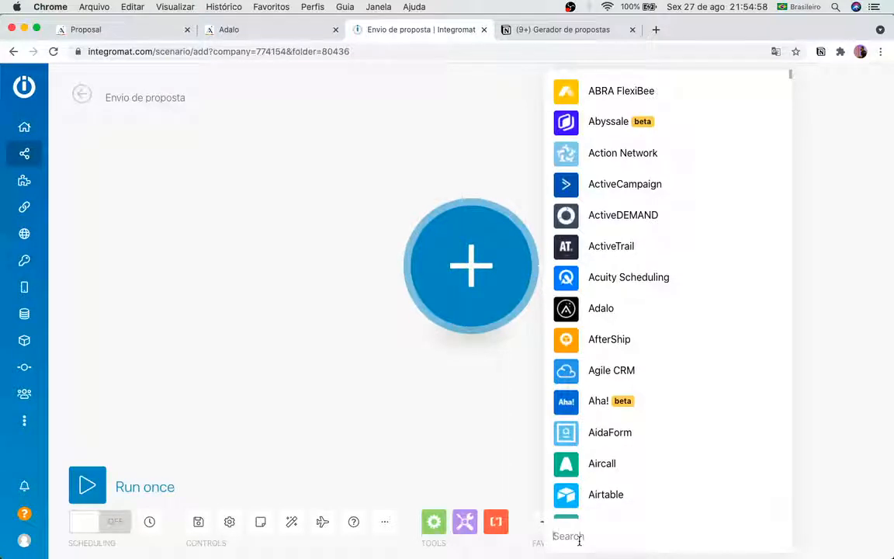
pyautogui.write('w')
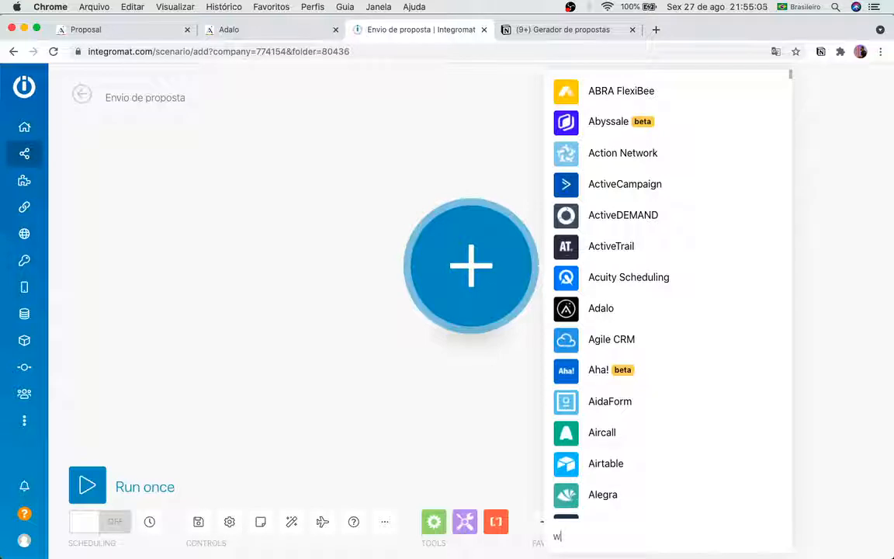
pyautogui.write('e')
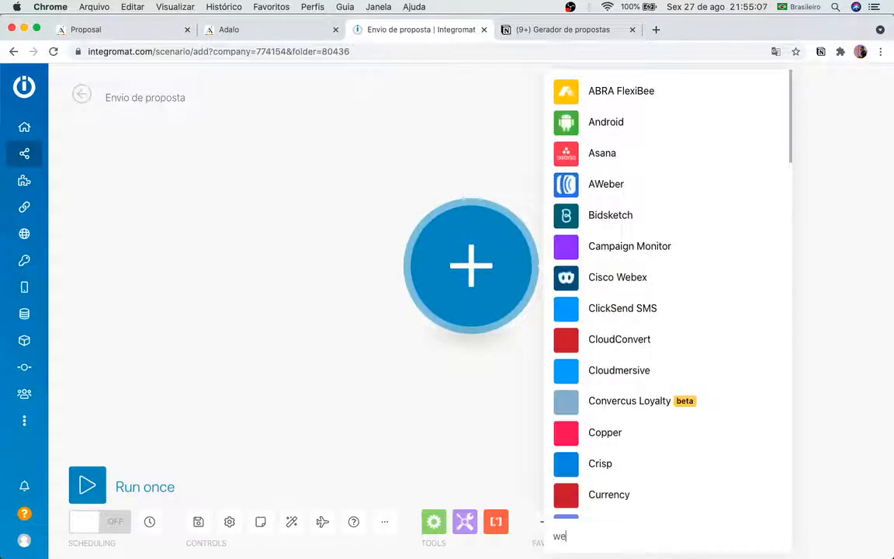
pyautogui.write('bhook')
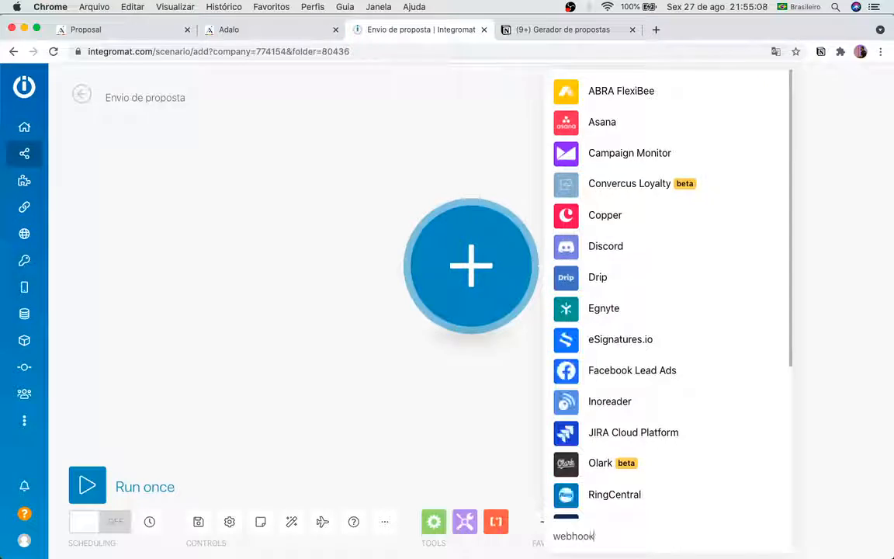
pyautogui.scroll(-3, 644, 444)
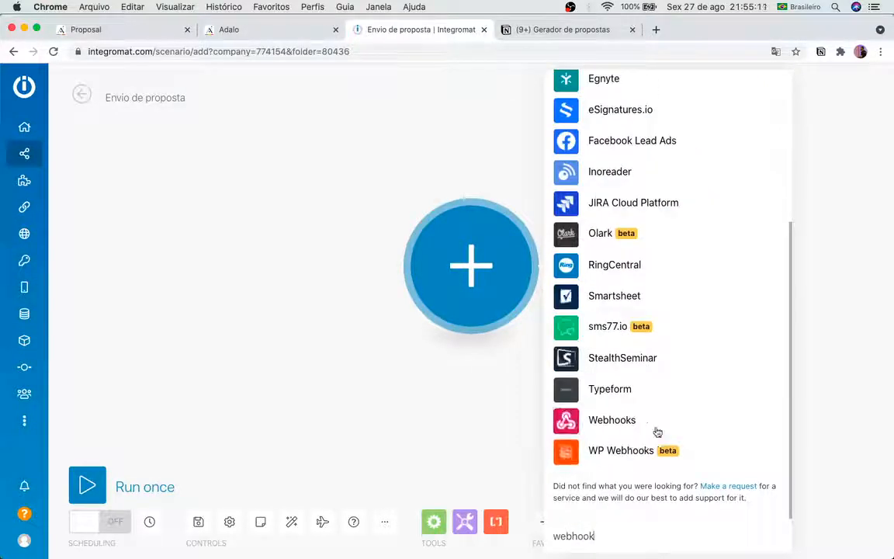
pyautogui.click(613, 421)
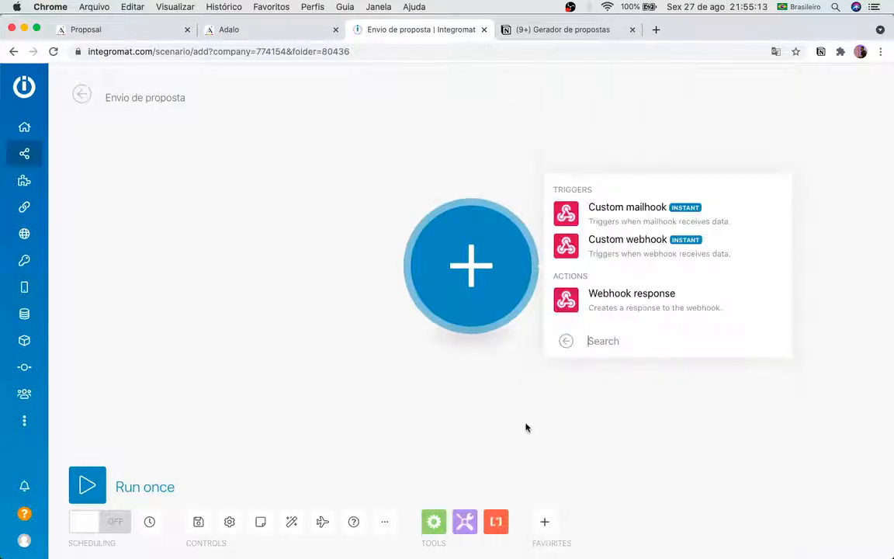
pyautogui.click(641, 257)
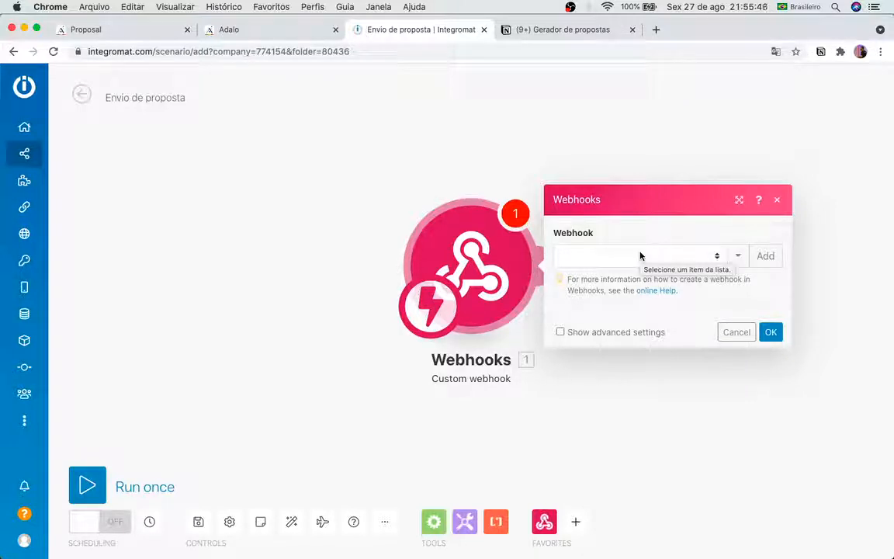
# Step: Create a webhook named 'Proposal - Envio de proposta', copy its address, and finish the trigger setup
pyautogui.click(765, 255)
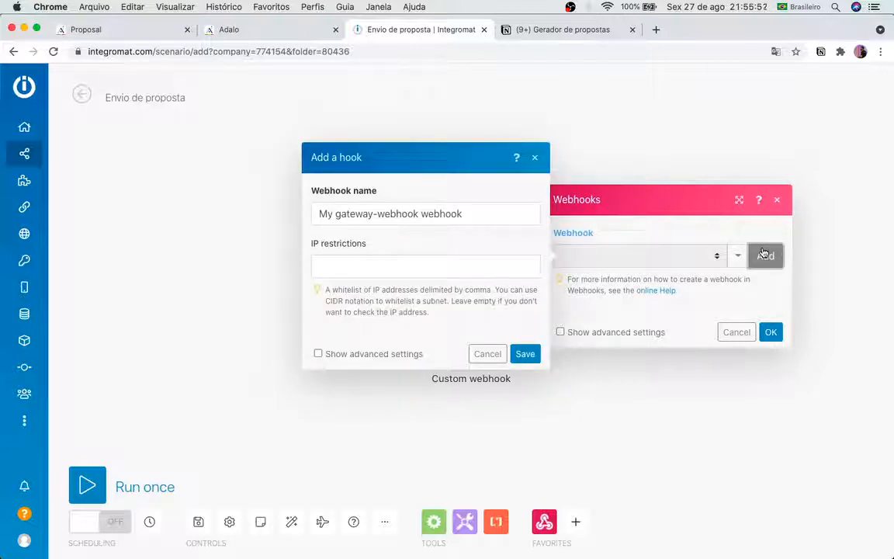
pyautogui.click(493, 209)
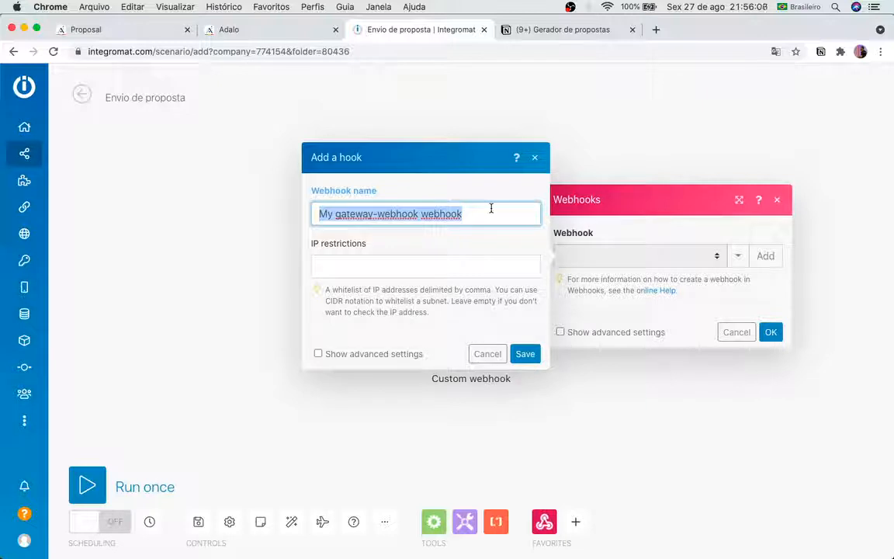
pyautogui.write('Propos')
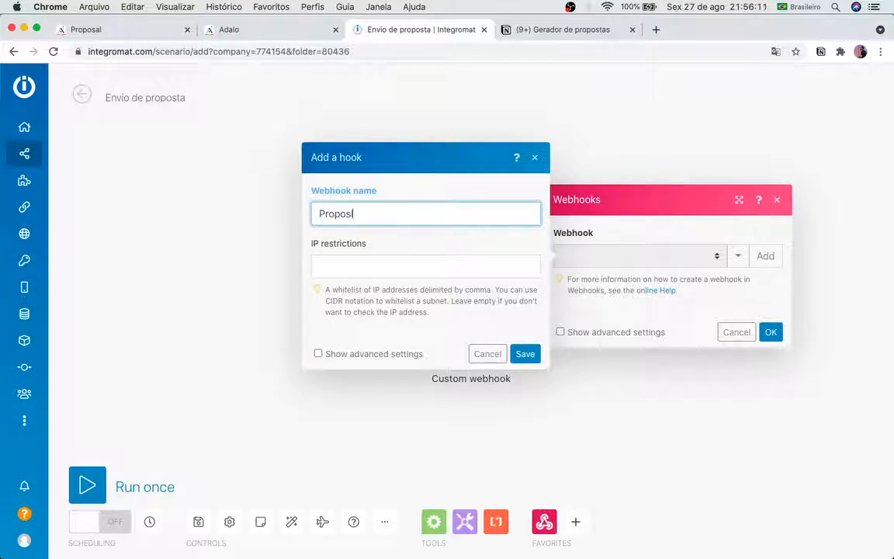
pyautogui.write('al - Envio de p')
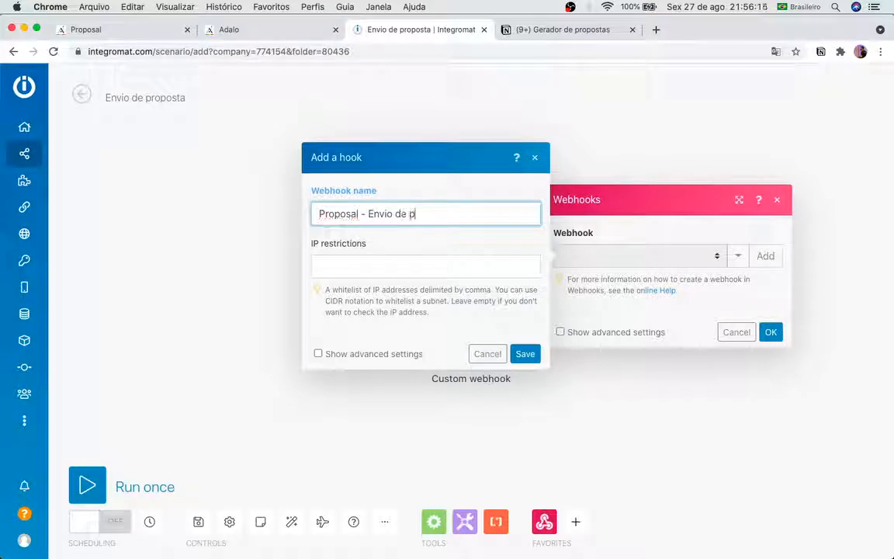
pyautogui.write('roposta')
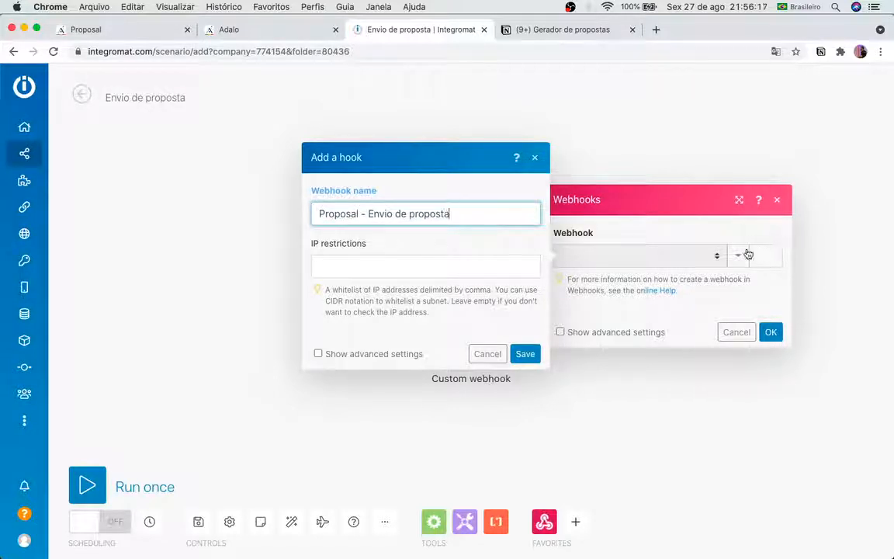
pyautogui.click(530, 355)
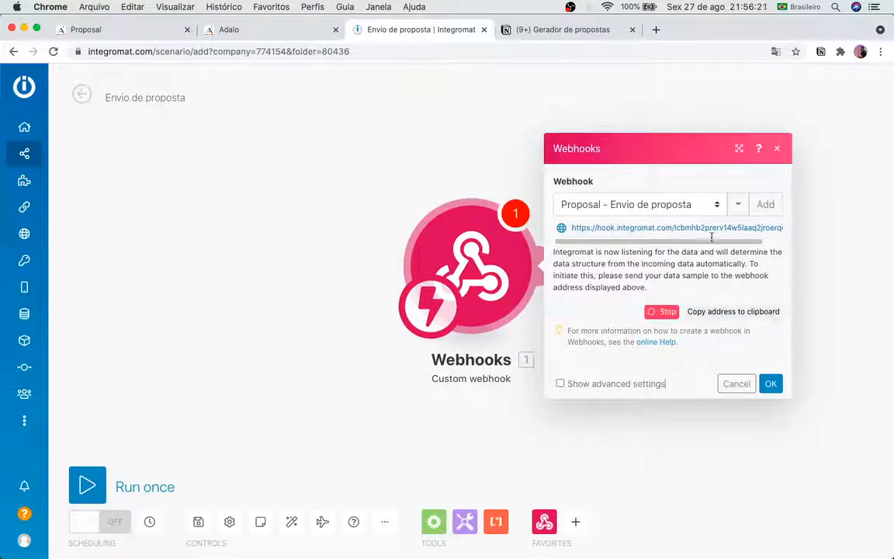
pyautogui.click(743, 313)
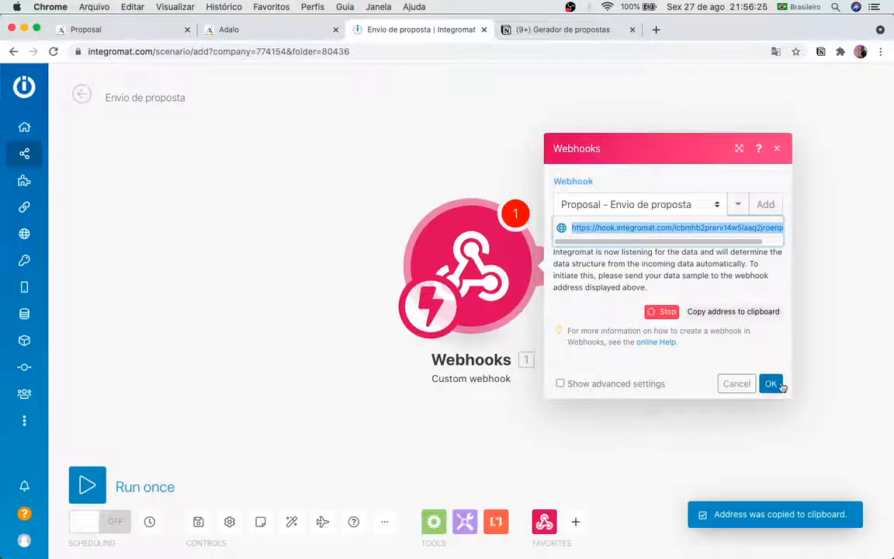
pyautogui.click(779, 385)
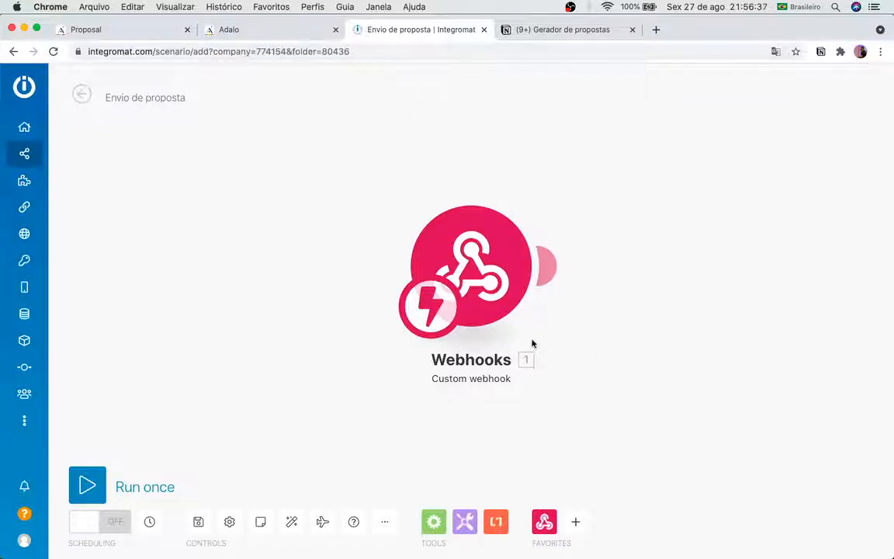
# Step: Add a Flow Control Router and connect it after the Webhooks trigger
pyautogui.click(552, 267)
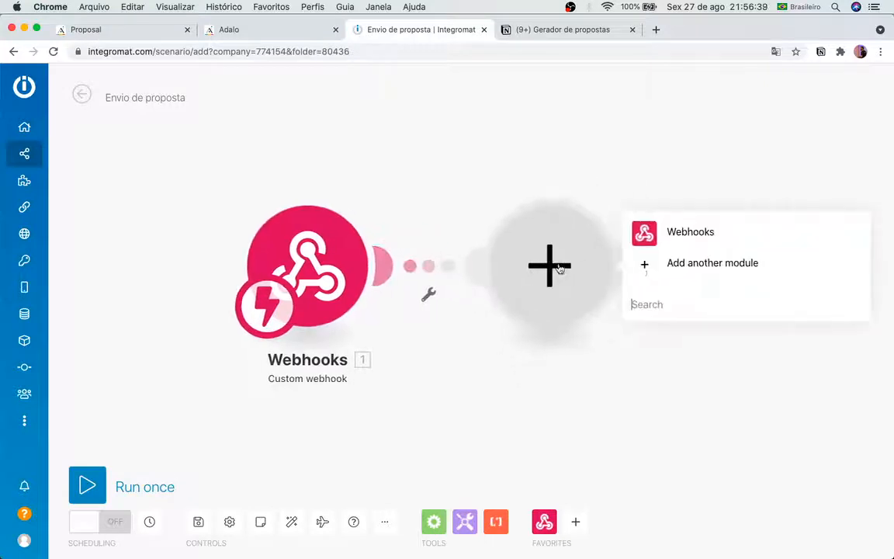
pyautogui.click(655, 266)
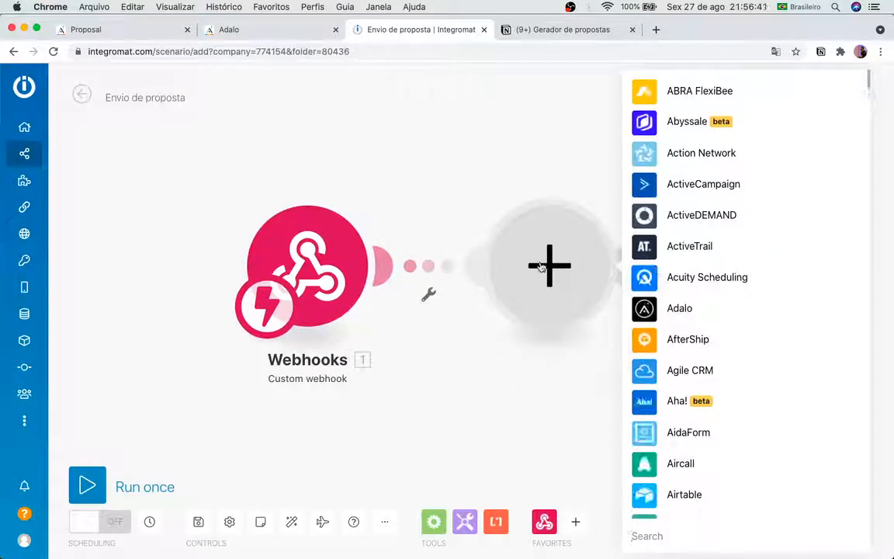
pyautogui.click(482, 542)
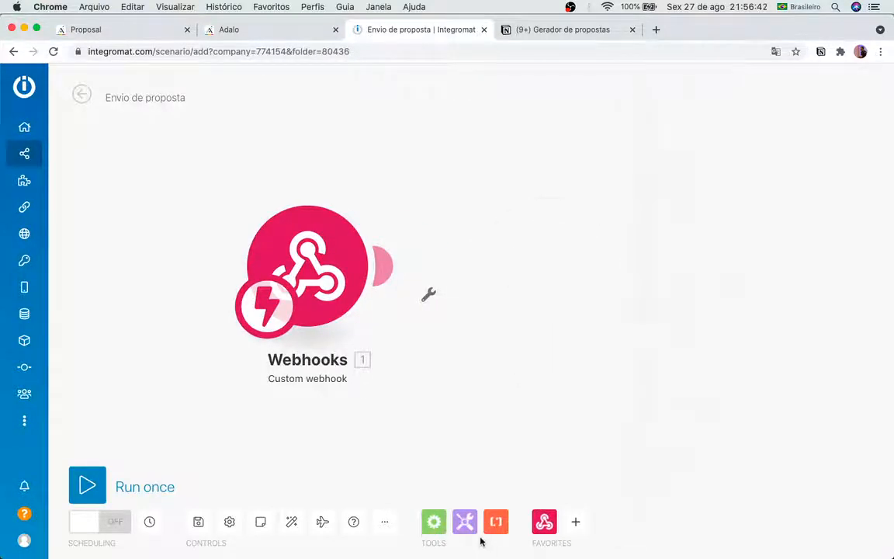
pyautogui.click(431, 523)
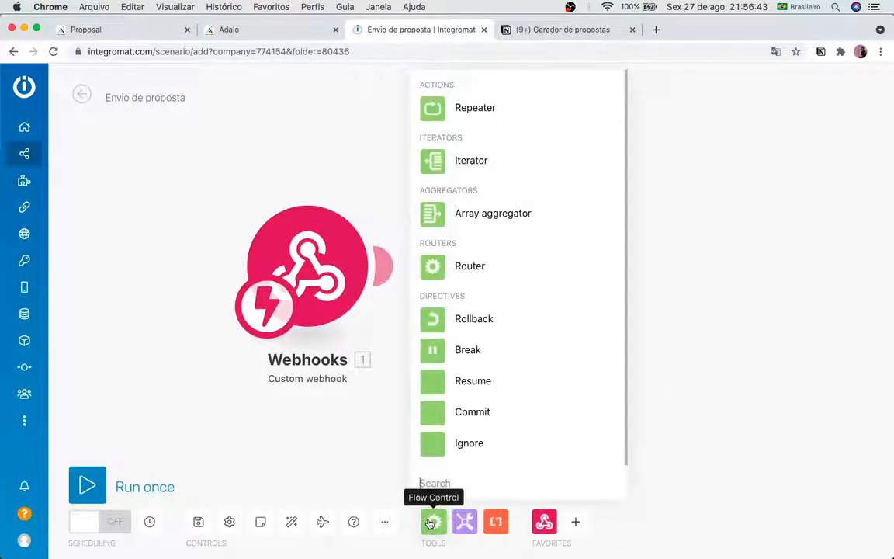
pyautogui.click(463, 264)
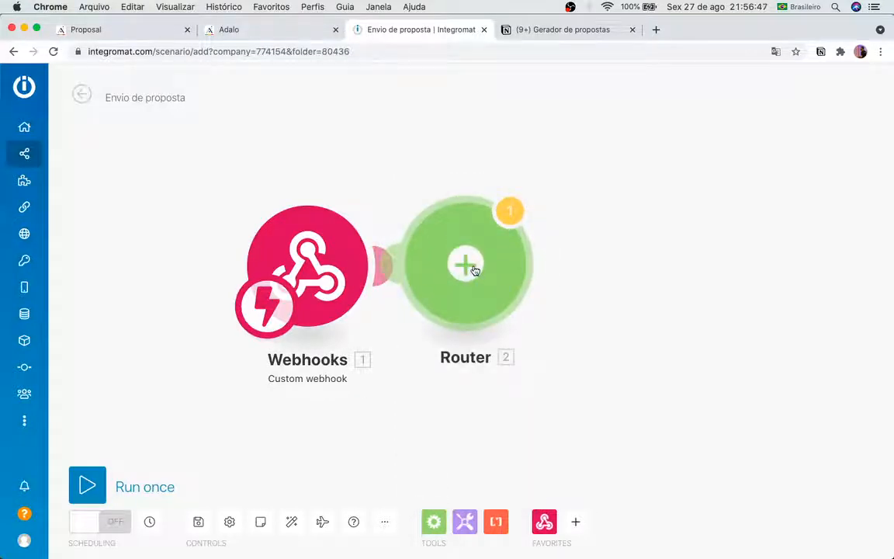
pyautogui.moveTo(475, 270); pyautogui.dragTo(636, 276)
pyautogui.click(634, 277)
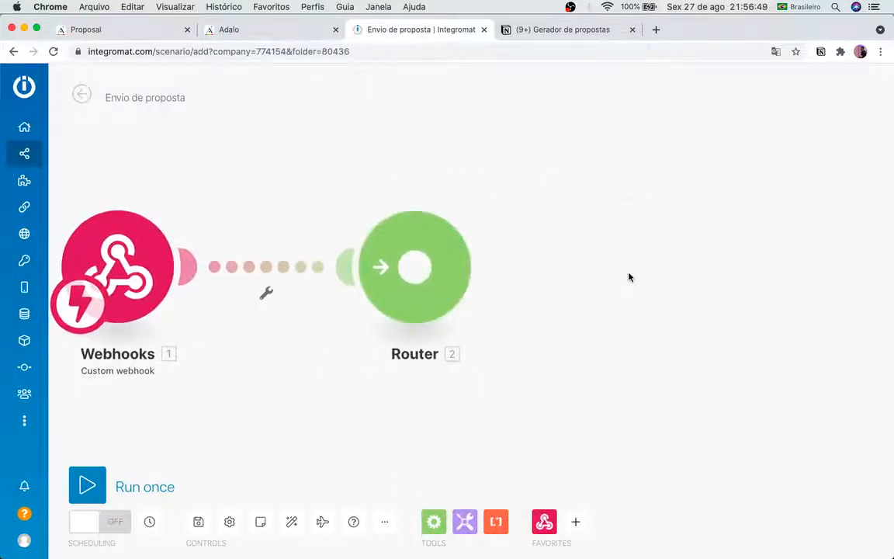
pyautogui.scroll(-4, 629, 277)
pyautogui.scroll(3, 629, 277)
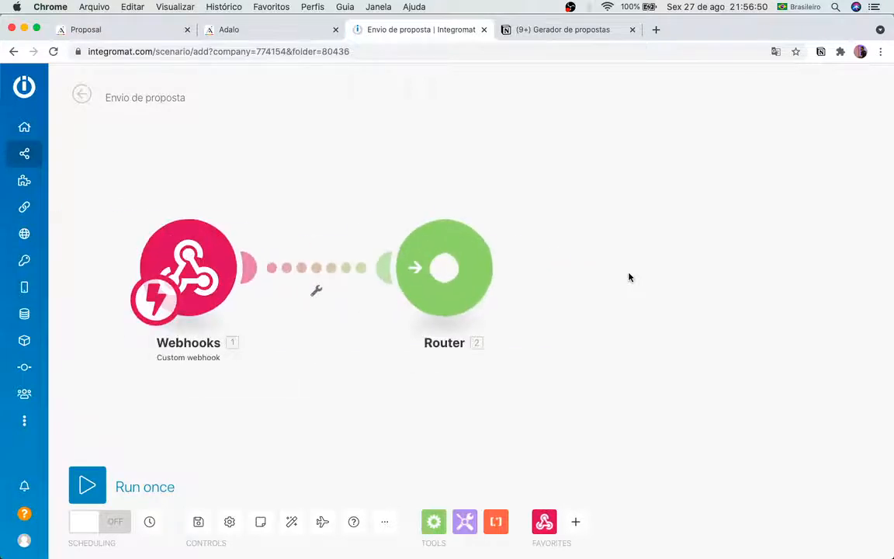
pyautogui.click(445, 273)
# Step: Put an Email 'Send an Email' module on the Router's upper branch, then begin the lower branch
pyautogui.click(555, 199)
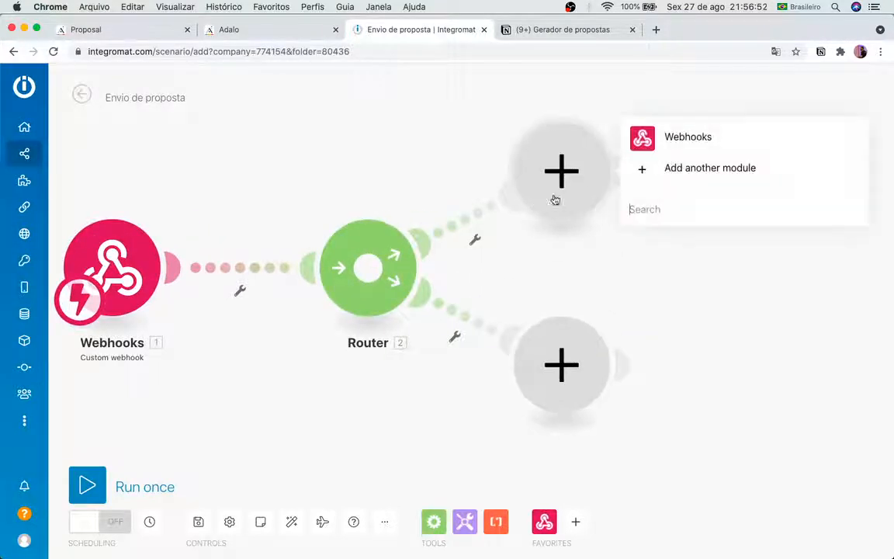
pyautogui.click(634, 176)
pyautogui.write('mail')
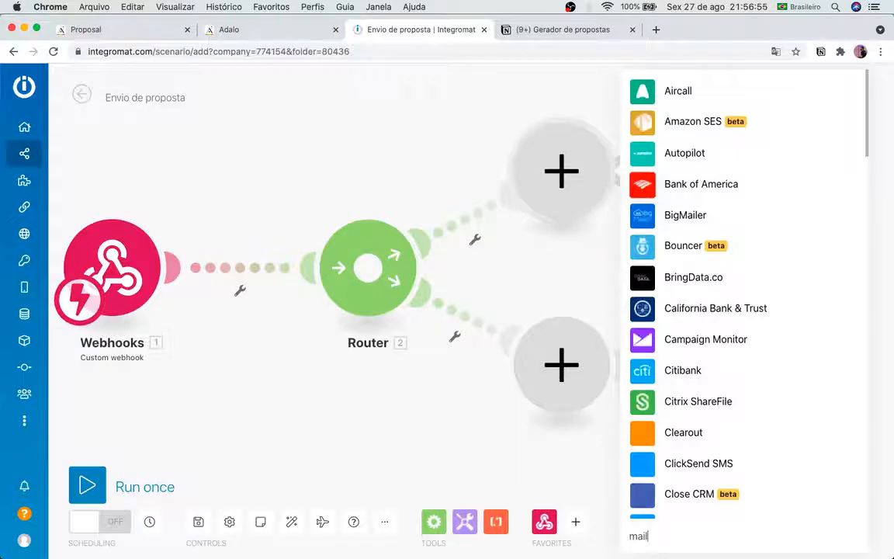
pyautogui.scroll(-5, 724, 267)
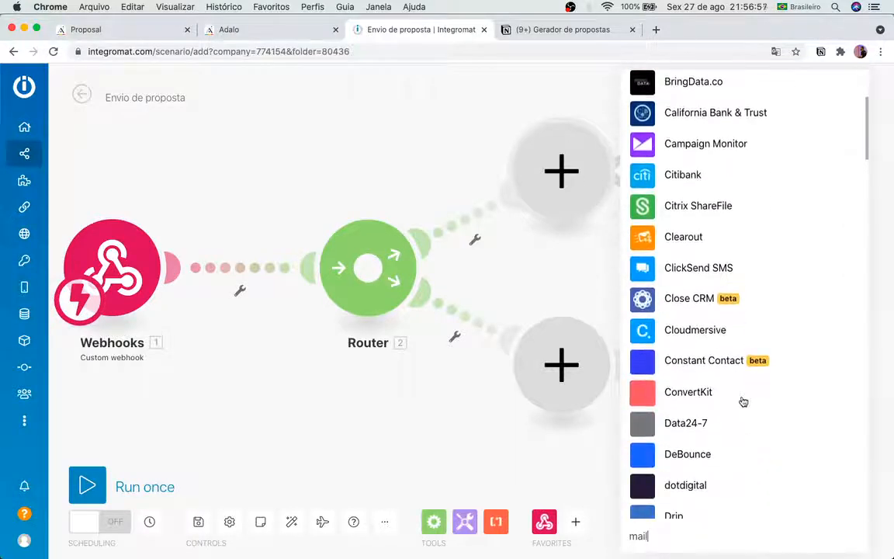
pyautogui.scroll(-5, 742, 399)
pyautogui.scroll(-3, 745, 401)
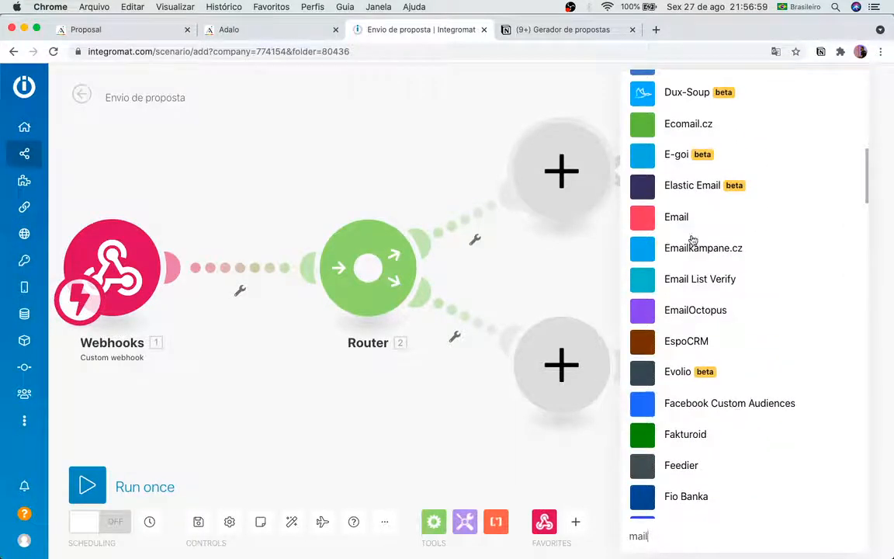
pyautogui.click(686, 215)
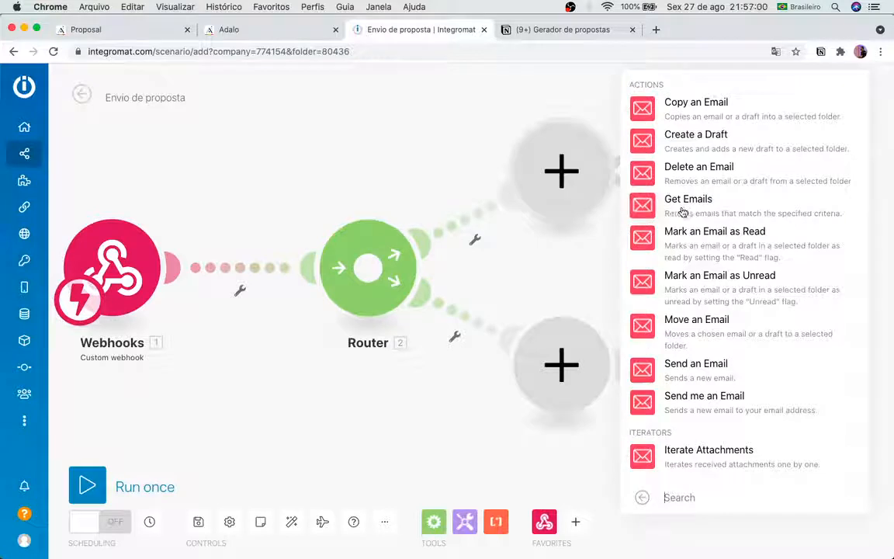
pyautogui.click(690, 366)
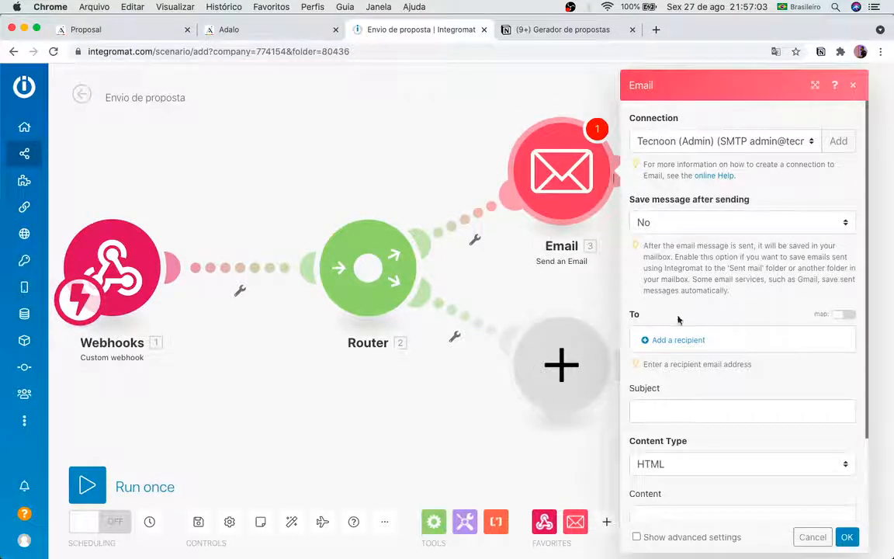
pyautogui.click(450, 423)
pyautogui.click(573, 380)
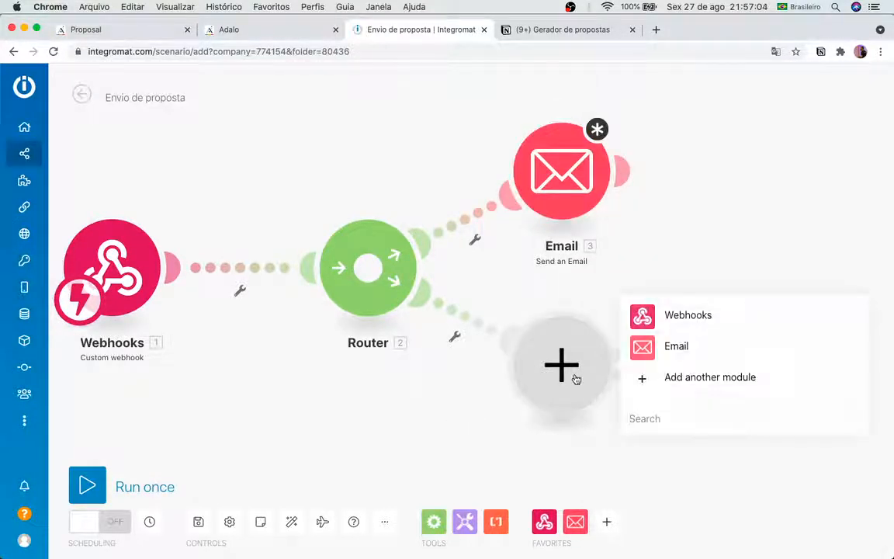
pyautogui.click(666, 376)
# Step: Add an Android 'Send text message' module, found by searching 'sms', to the lower branch
pyautogui.write('sms')
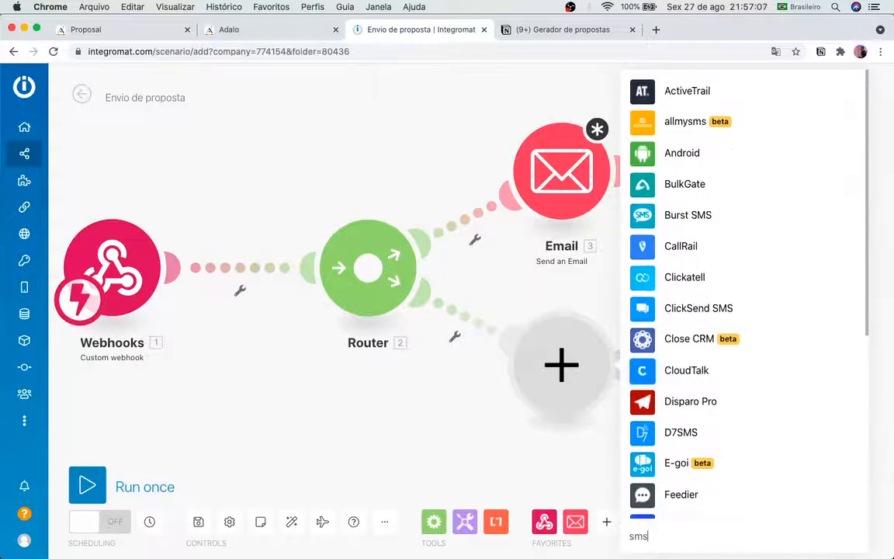
pyautogui.click(693, 159)
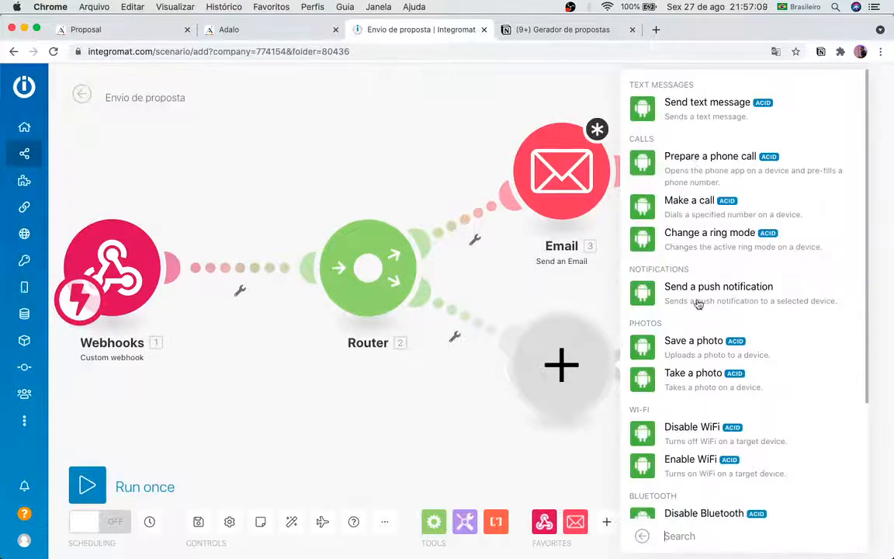
pyautogui.click(708, 108)
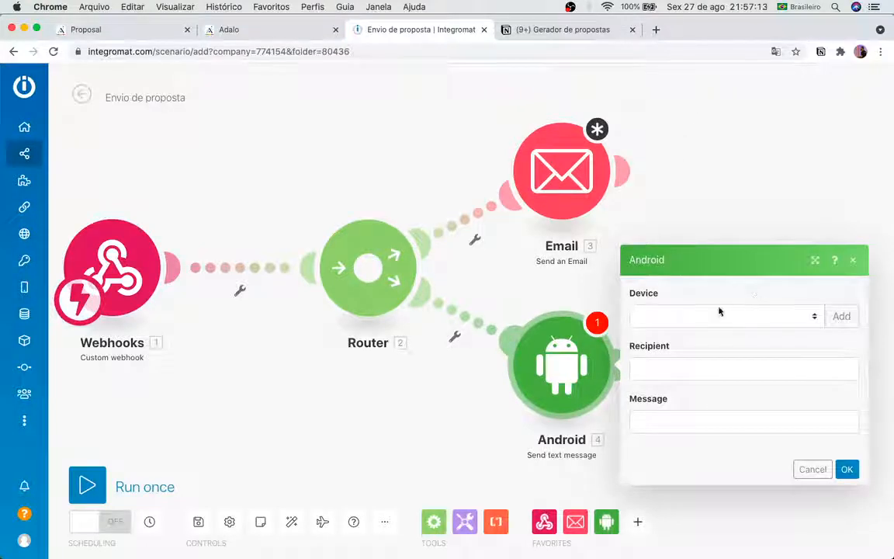
pyautogui.click(394, 426)
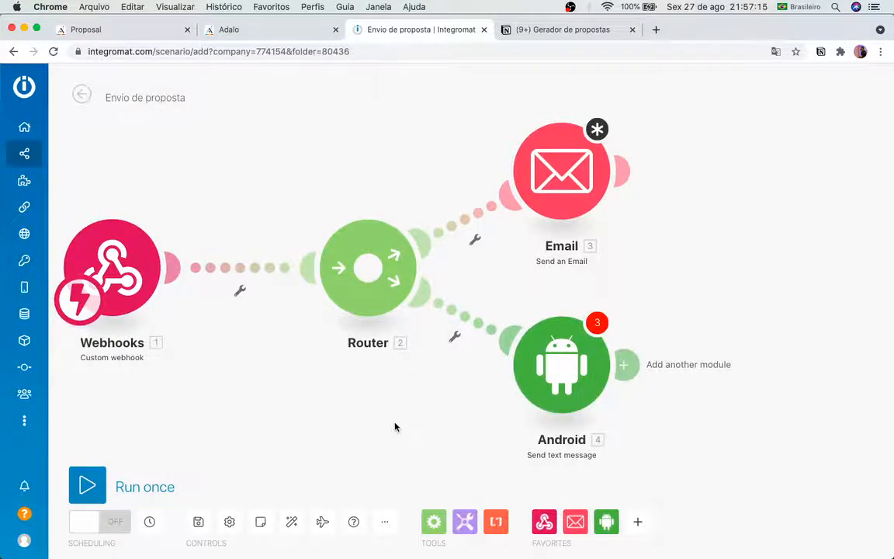
pyautogui.scroll(-5, 394, 424)
pyautogui.scroll(5, 394, 423)
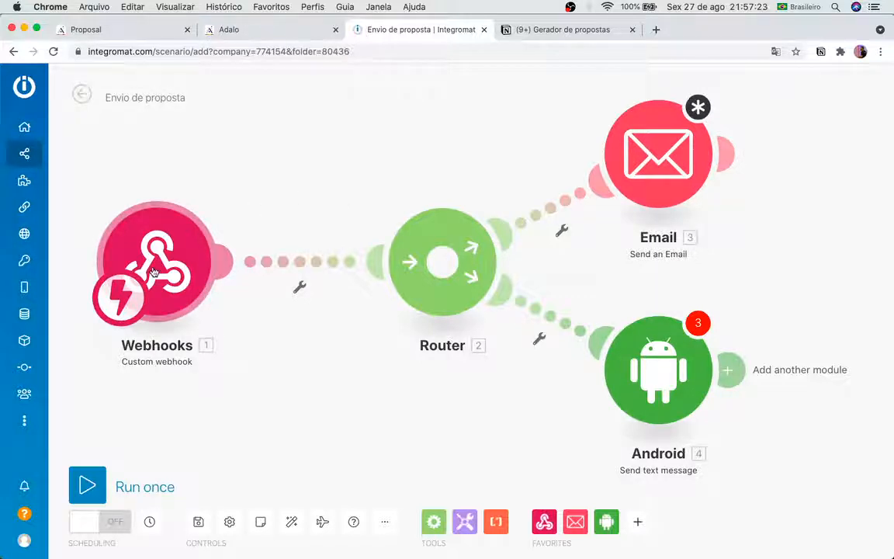
# Step: In Adalo, start a new custom action under the Enviar Proposta button's Click Actions
pyautogui.click(128, 30)
pyautogui.scroll(-3, 130, 434)
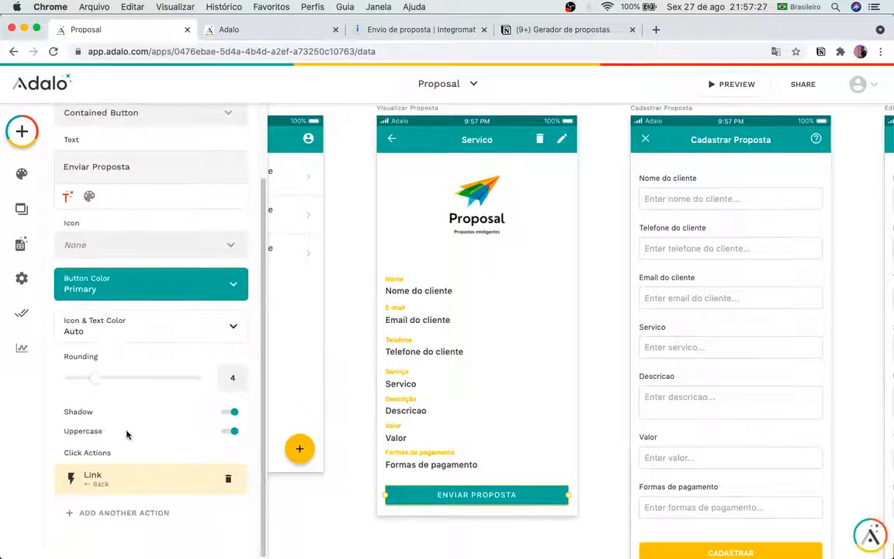
pyautogui.click(180, 522)
pyautogui.moveTo(143, 423)
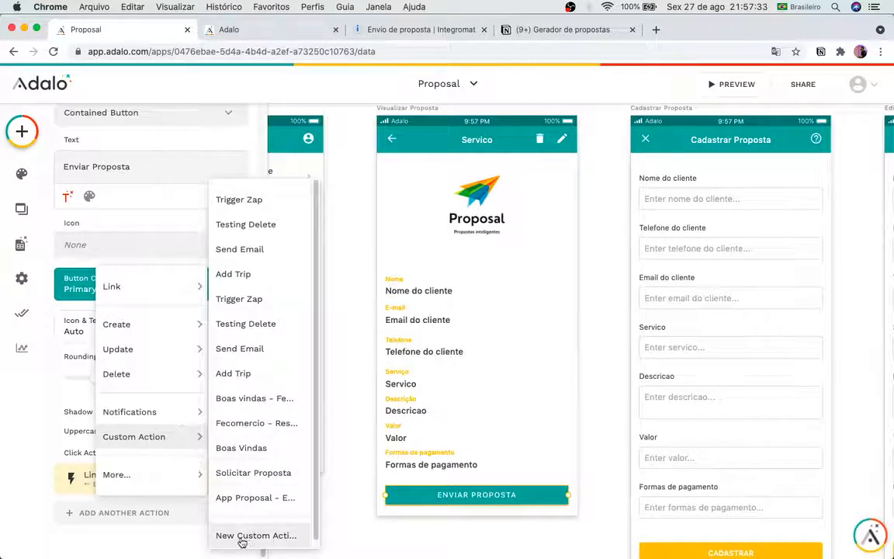
pyautogui.click(245, 535)
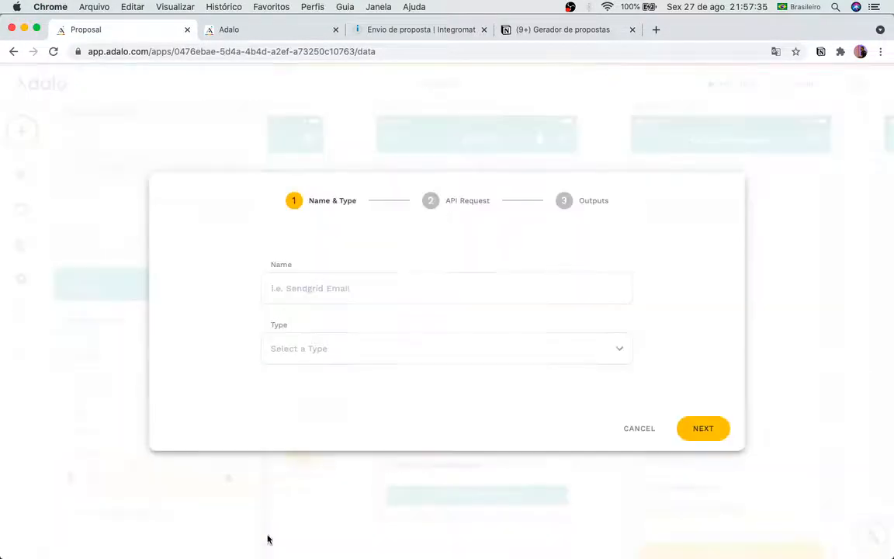
# Step: Name the custom action 'Proposal - Enviar Propost', set its type to Create, and advance to API Request
pyautogui.click(329, 288)
pyautogui.write('Proposal')
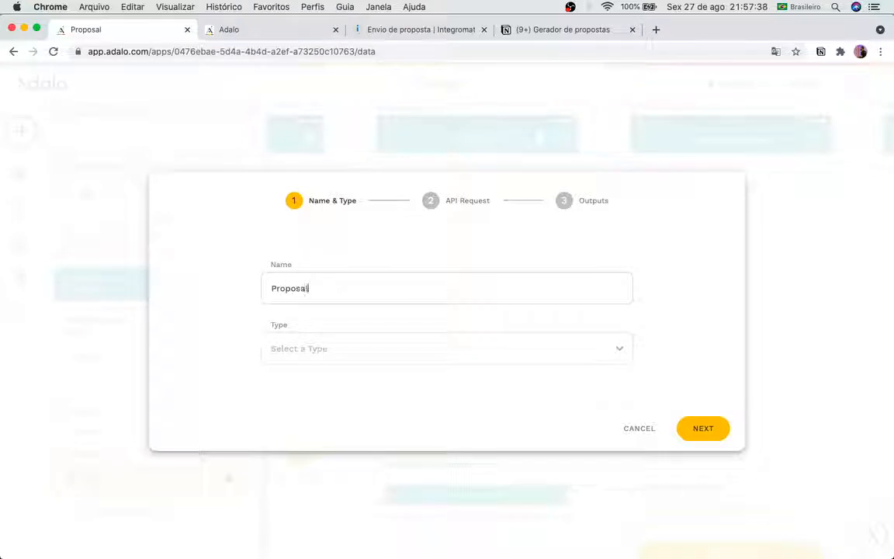
pyautogui.write(' - Enviar Proposta')
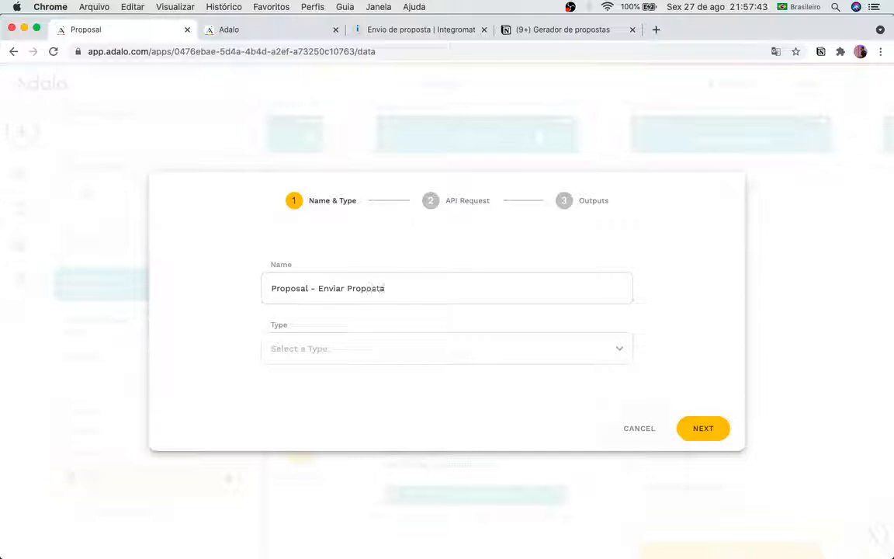
pyautogui.click(451, 347)
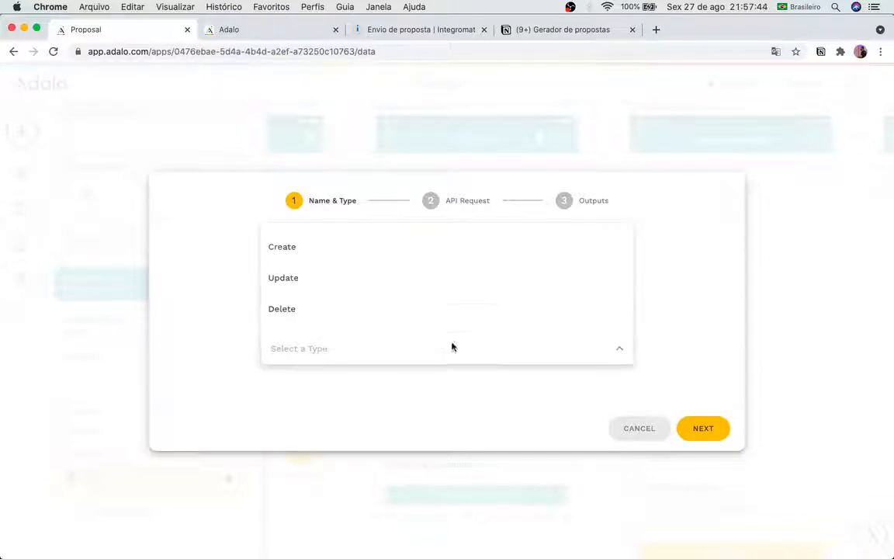
pyautogui.click(345, 245)
pyautogui.click(710, 429)
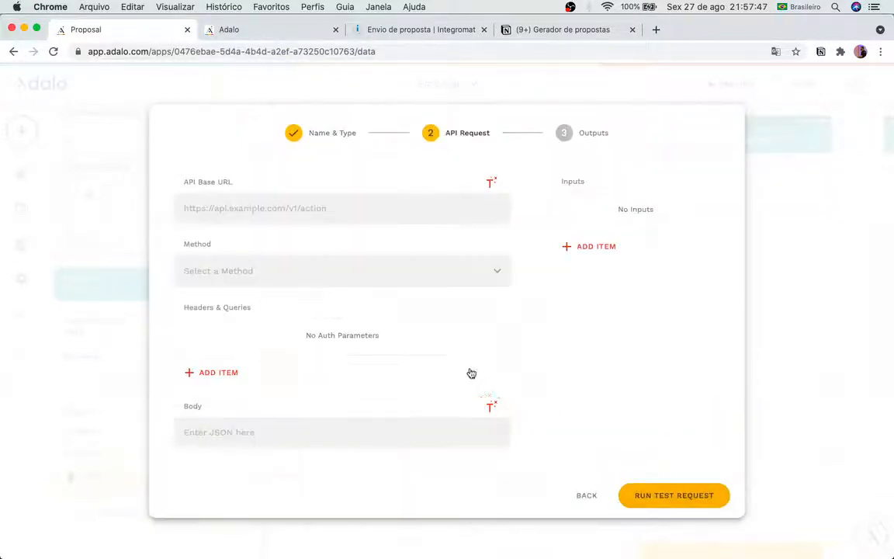
# Step: Point the API Request at the pasted Integromat webhook URL and set the method to POST
pyautogui.click(323, 210)
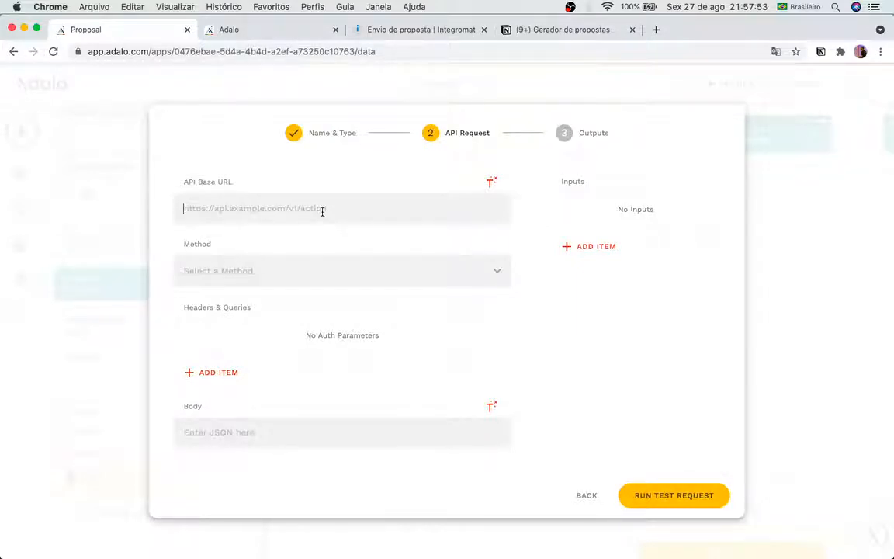
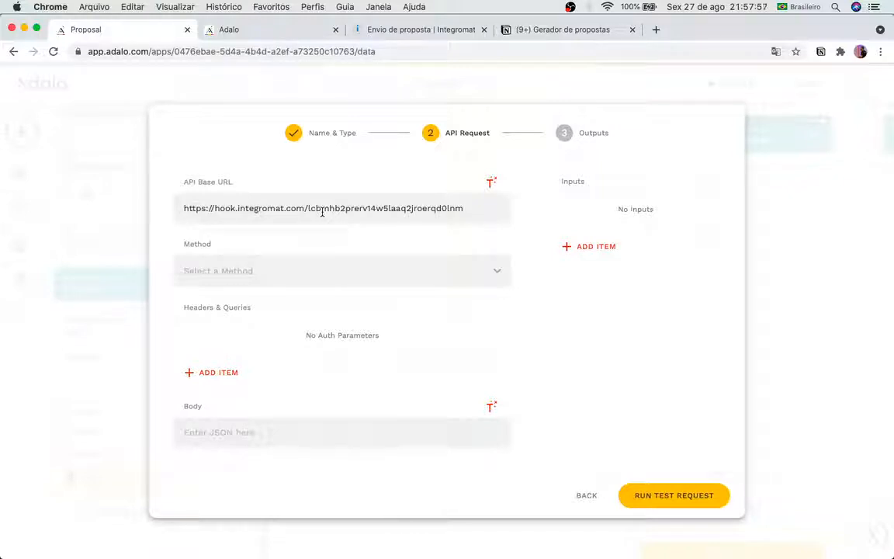
pyautogui.click(298, 272)
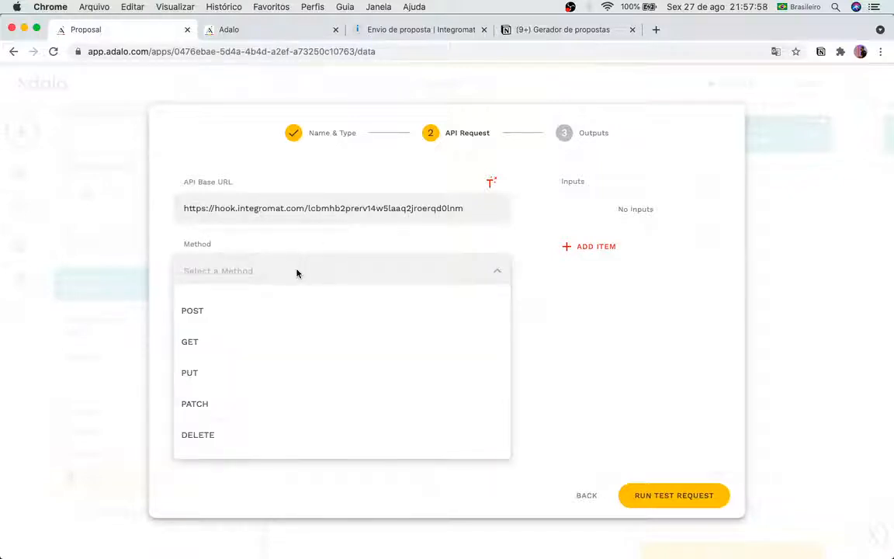
pyautogui.click(281, 309)
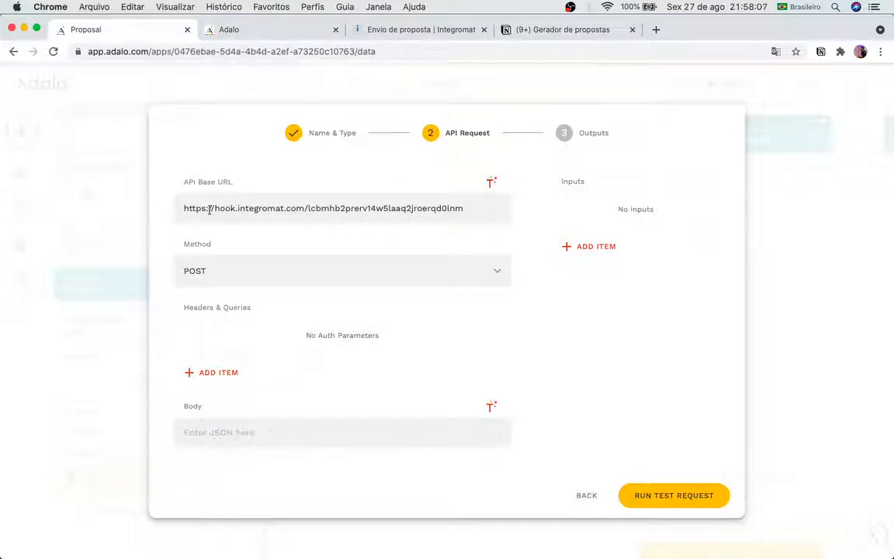
pyautogui.click(225, 283)
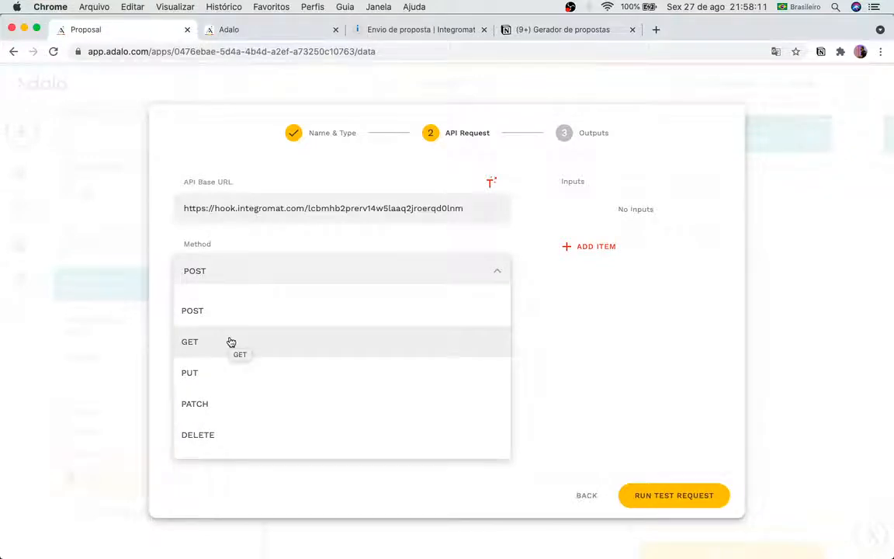
pyautogui.click(238, 312)
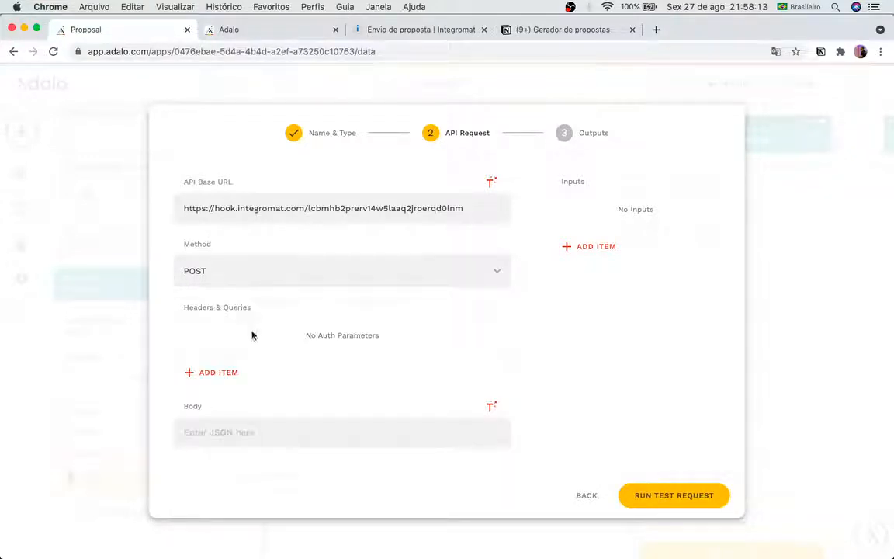
pyautogui.click(599, 254)
# Step: Add a Text input, select its default name 'New Input', and open a new browser tab
pyautogui.click(600, 283)
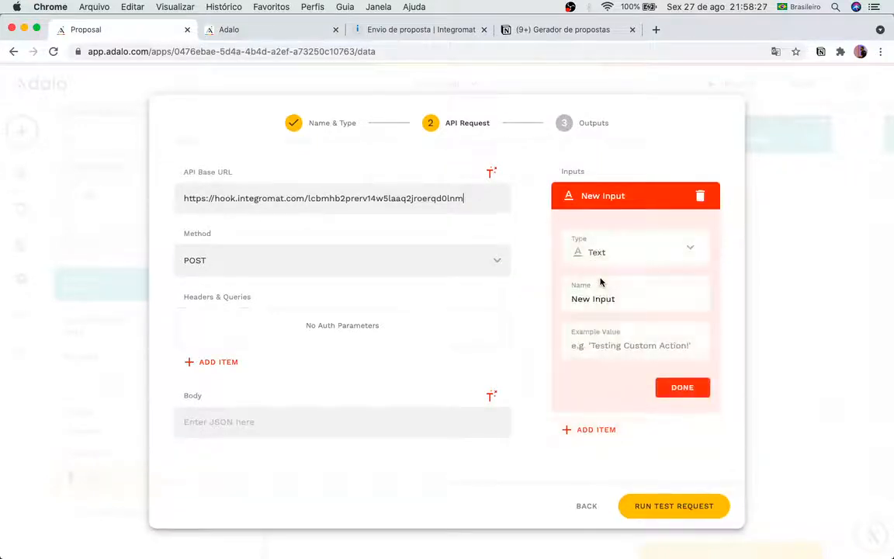
pyautogui.moveTo(616, 296); pyautogui.dragTo(594, 293)
pyautogui.tripleClick(594, 293)
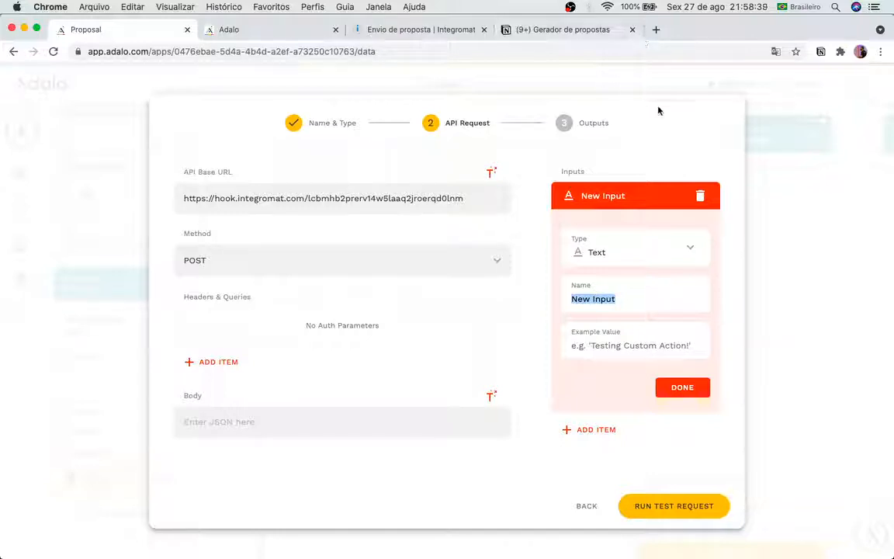
pyautogui.click(658, 30)
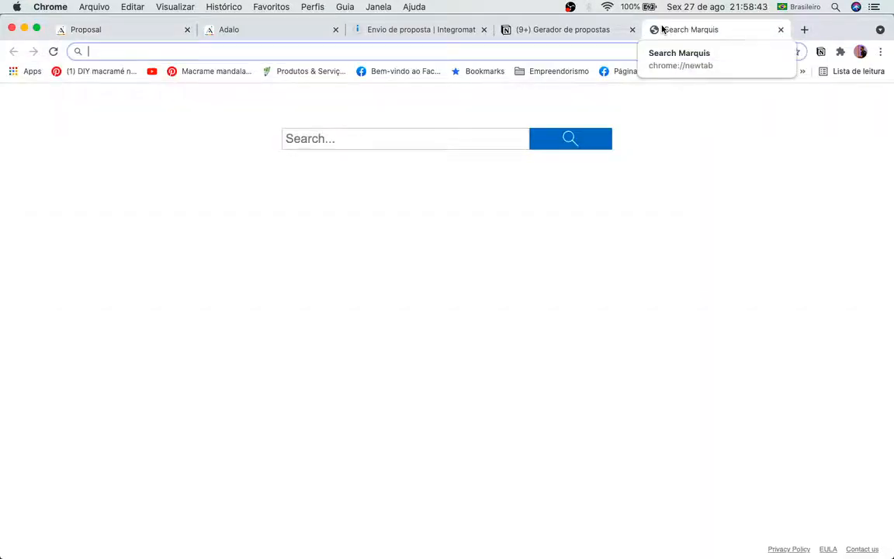
# Step: Load Google Drive, open 'Proposta Modelo - Integromat' in Docs, and close the Drive tab
pyautogui.write('dri')
pyautogui.press('Return')
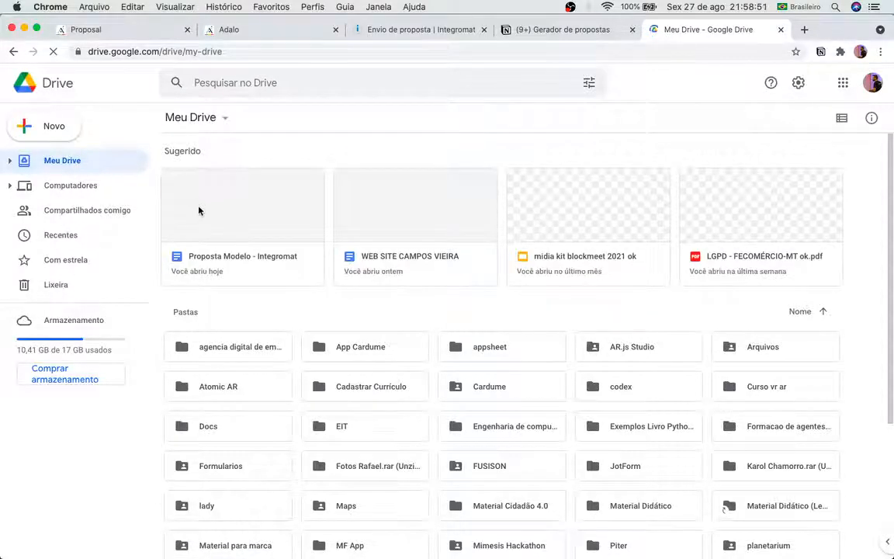
pyautogui.doubleClick(198, 207)
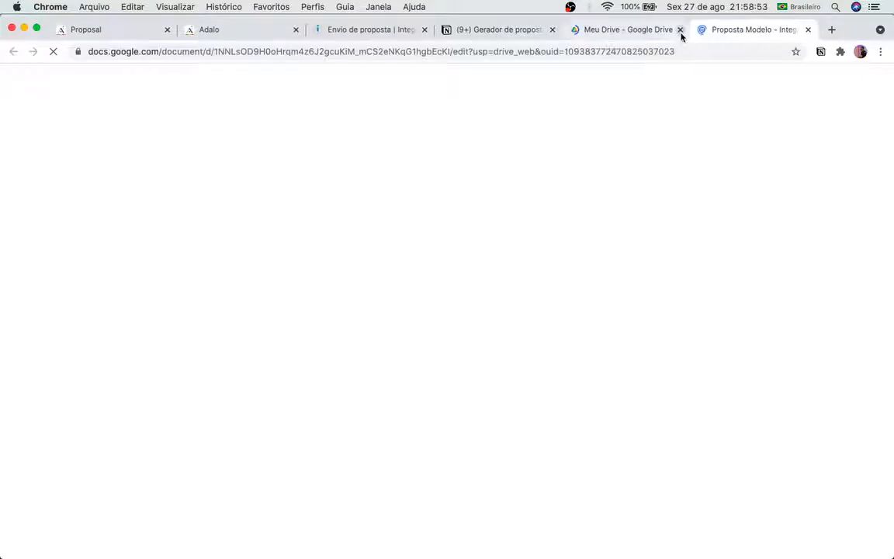
pyautogui.click(681, 32)
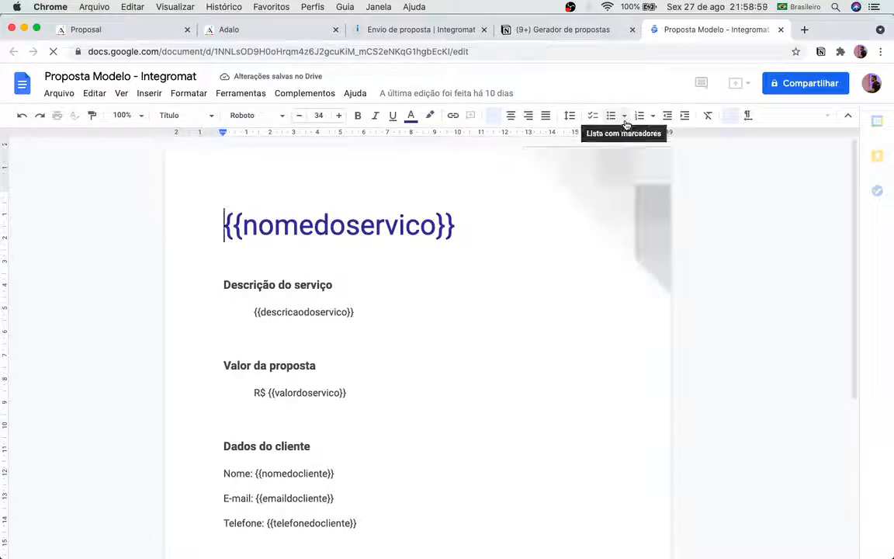
# Step: Scroll through the proposal template to review its placeholders
pyautogui.scroll(-1, 439, 251)
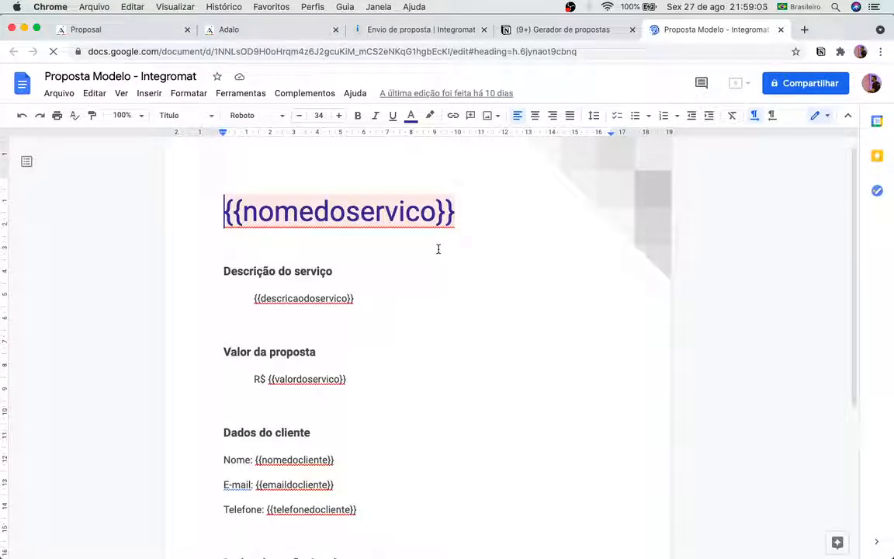
pyautogui.scroll(-10, 439, 249)
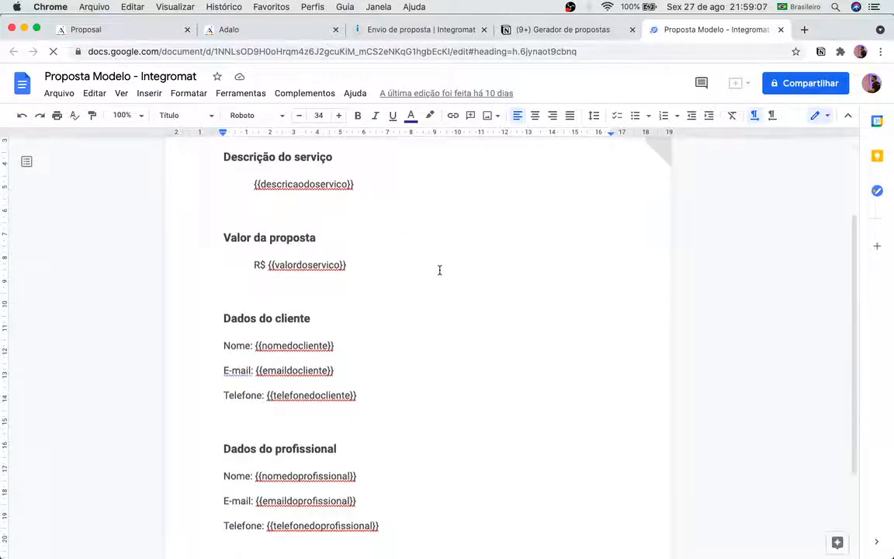
pyautogui.scroll(1, 439, 269)
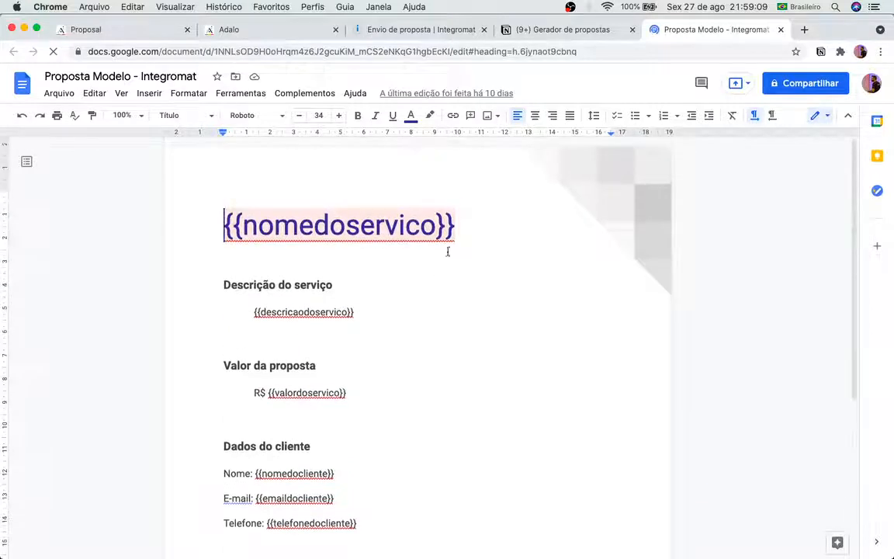
pyautogui.scroll(-5, 338, 276)
pyautogui.scroll(5, 338, 276)
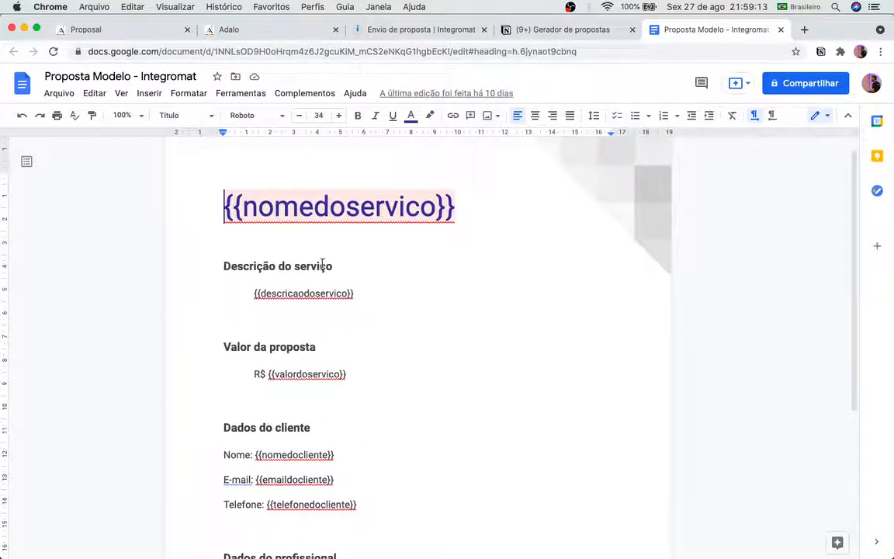
pyautogui.scroll(-3, 315, 344)
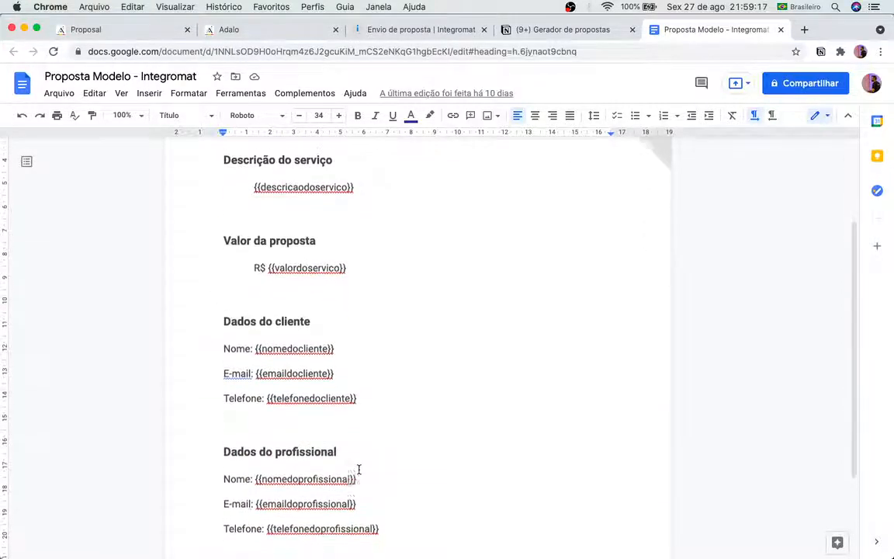
pyautogui.scroll(4, 359, 469)
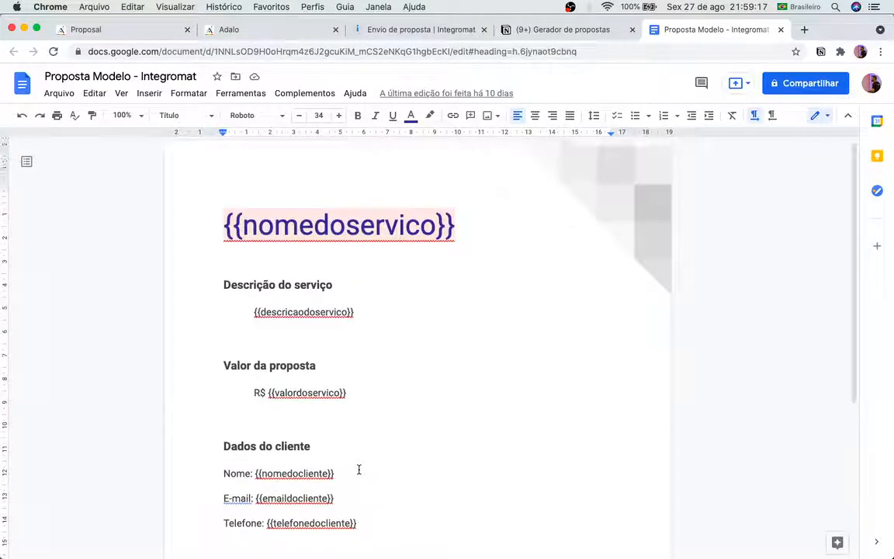
# Step: Select the {{nomedoservico}} title, then return to the Adalo API documentation
pyautogui.click(427, 306)
pyautogui.click(463, 210)
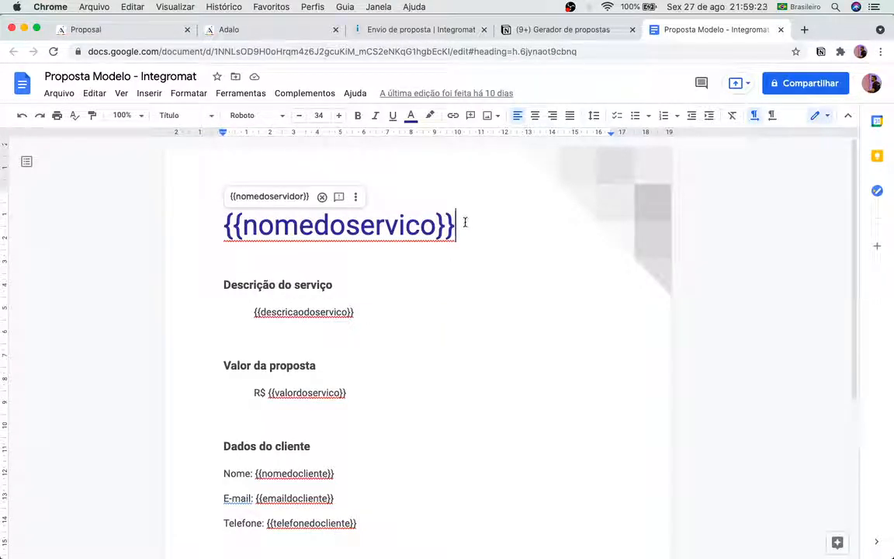
pyautogui.moveTo(225, 223); pyautogui.dragTo(501, 211)
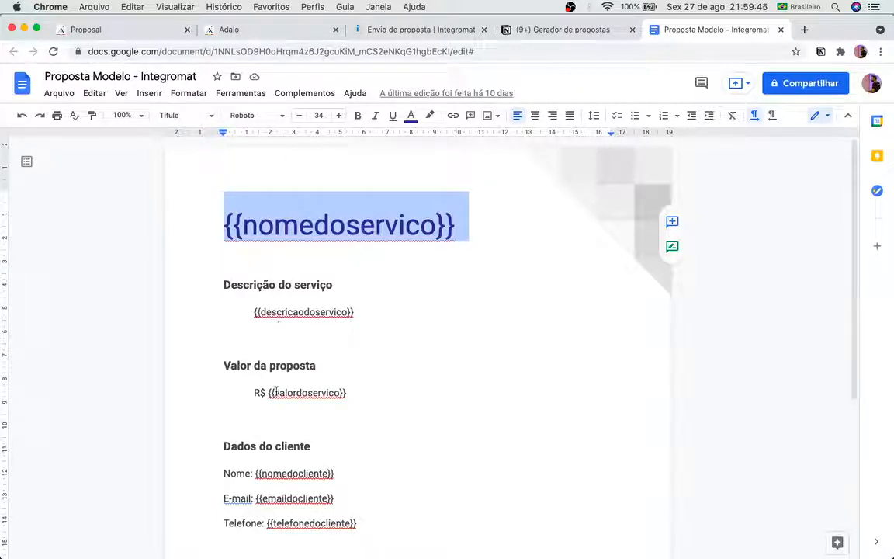
pyautogui.scroll(-1, 280, 402)
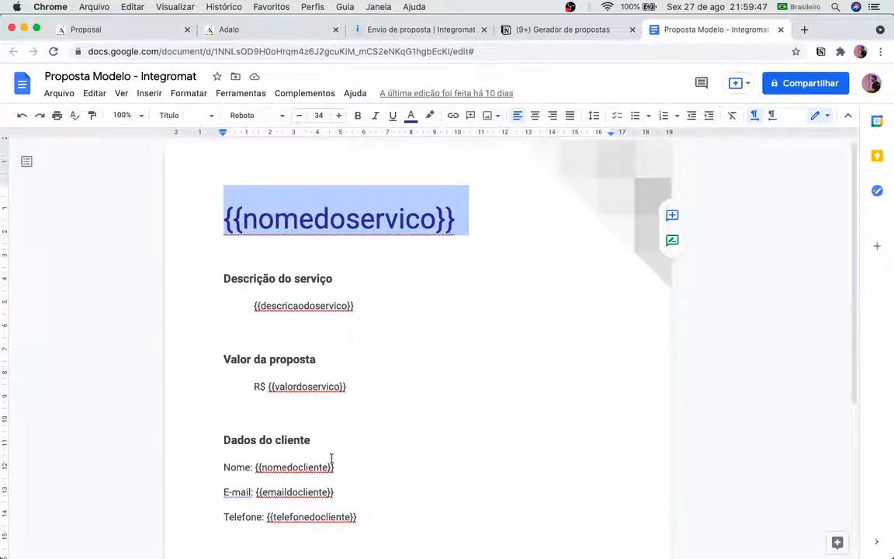
pyautogui.scroll(-10, 288, 451)
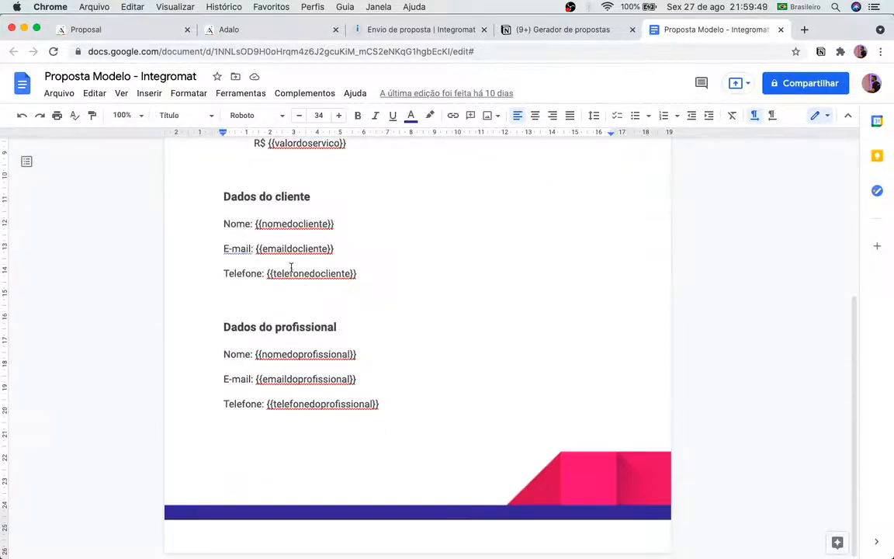
pyautogui.click(241, 31)
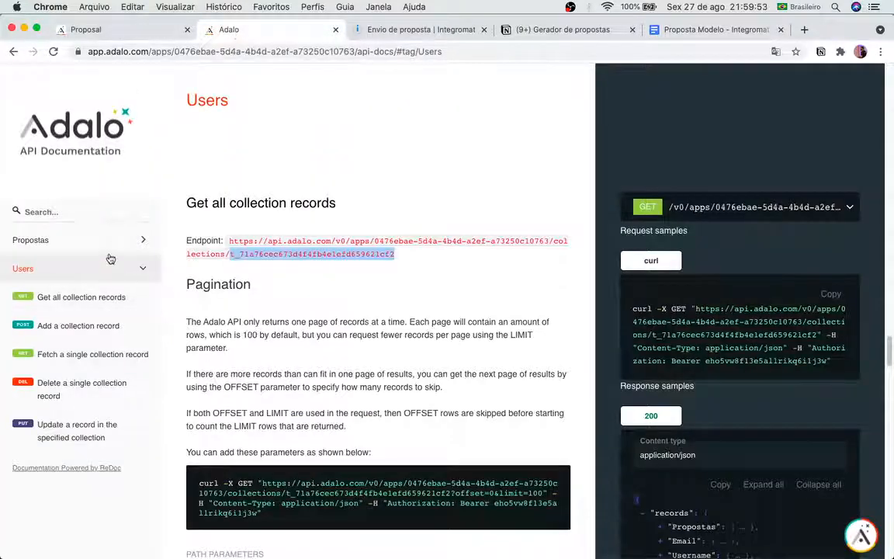
# Step: Review the Propostas collection's record endpoints in the API docs, then return to the custom action
pyautogui.click(110, 241)
pyautogui.click(108, 268)
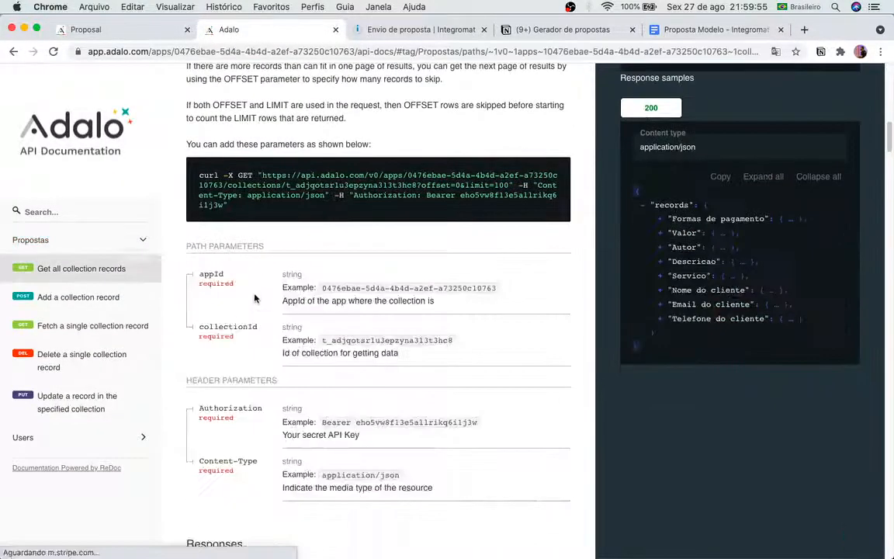
pyautogui.scroll(-10, 254, 299)
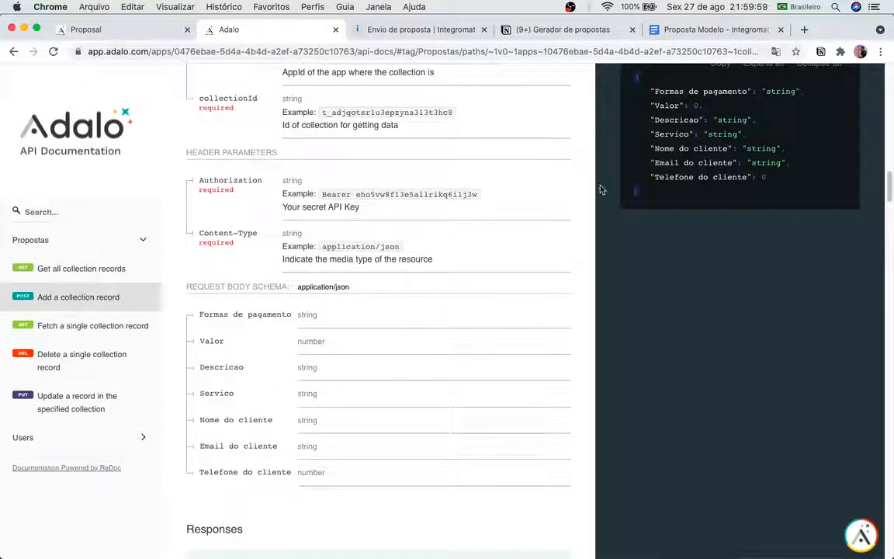
pyautogui.click(106, 33)
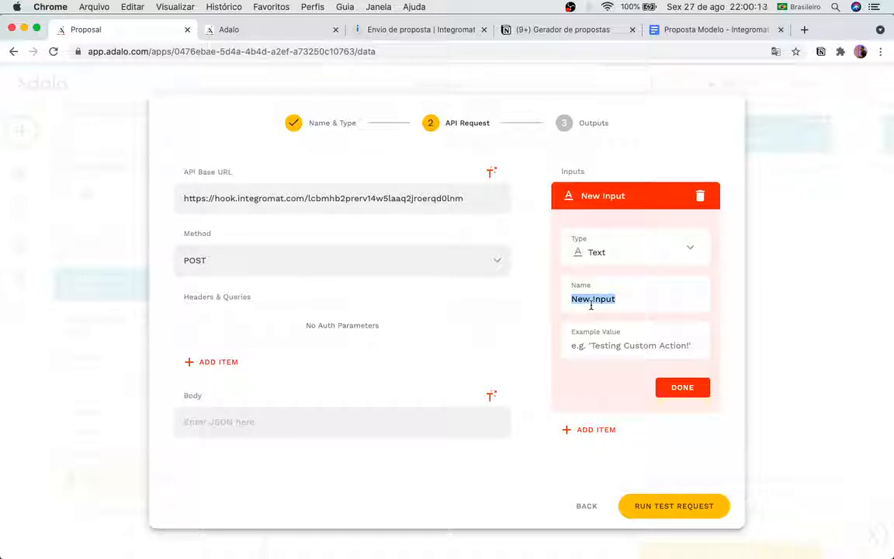
# Step: Name the first input 'Nome do Cliente' with an example client name
pyautogui.write('Nome do ')
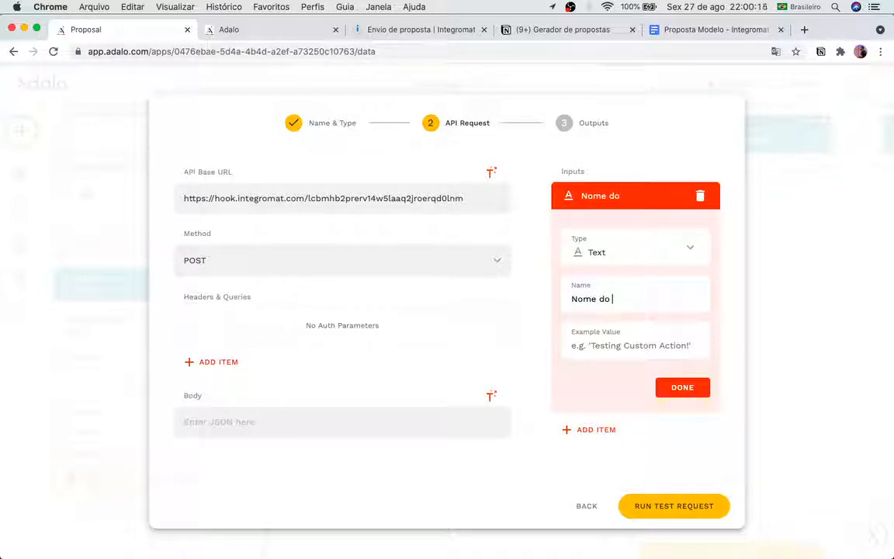
pyautogui.write('CLiente')
pyautogui.press('BackSpace')
pyautogui.press('BackSpace')
pyautogui.press('BackSpace')
pyautogui.press('BackSpace')
pyautogui.press('BackSpace')
pyautogui.press('BackSpace')
pyautogui.write('liente')
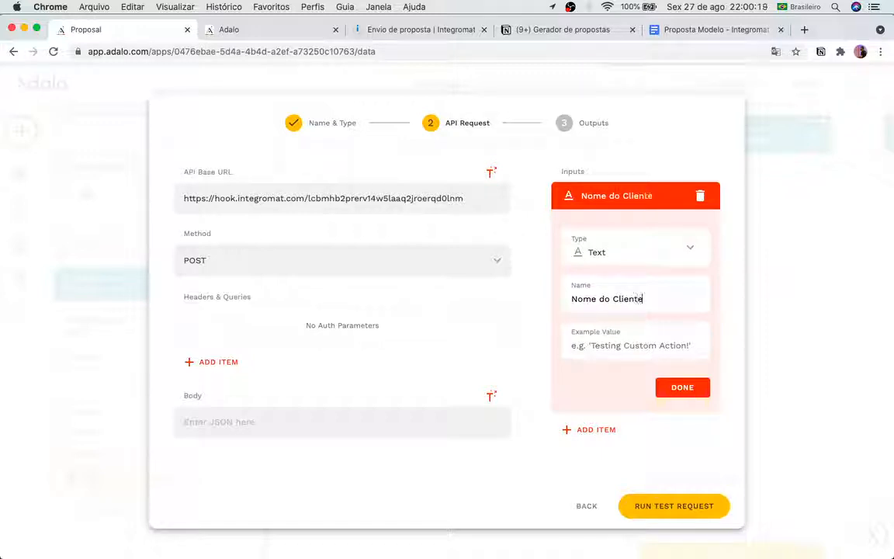
pyautogui.click(672, 348)
pyautogui.write('Joao')
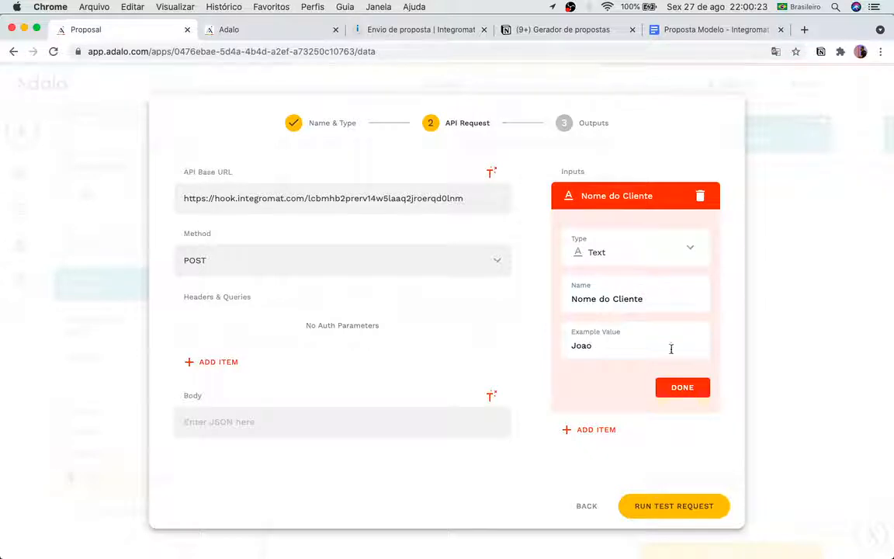
pyautogui.click(682, 387)
# Step: Add a Text input 'Email do Cliente' with an example e-mail address
pyautogui.click(603, 247)
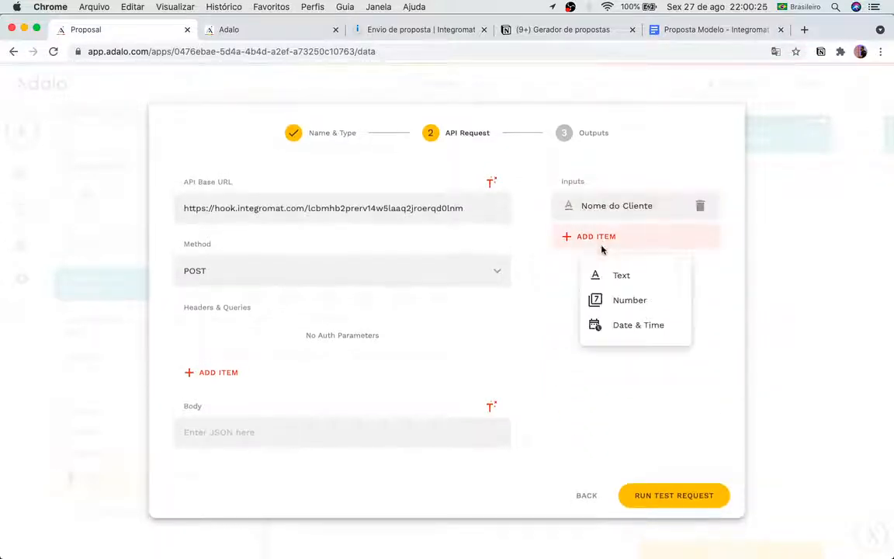
pyautogui.click(601, 265)
pyautogui.tripleClick(597, 313)
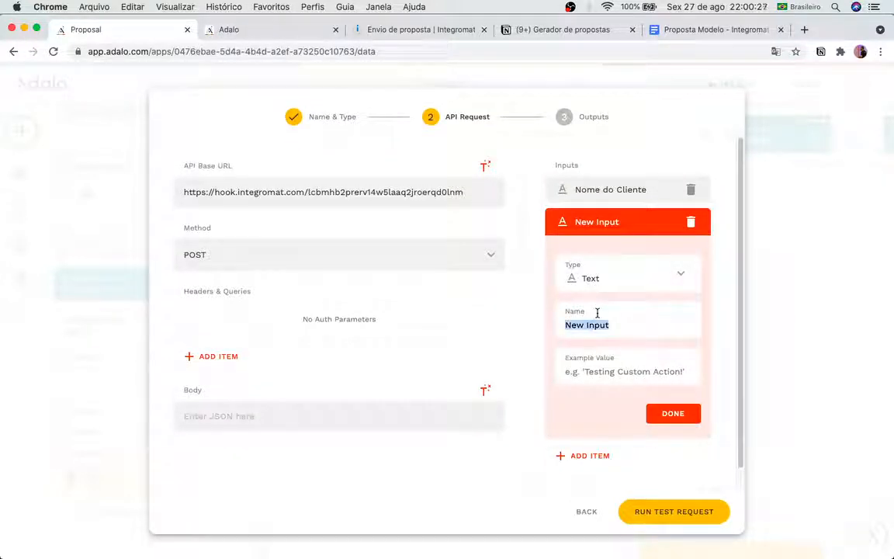
pyautogui.write('Email do CLiente')
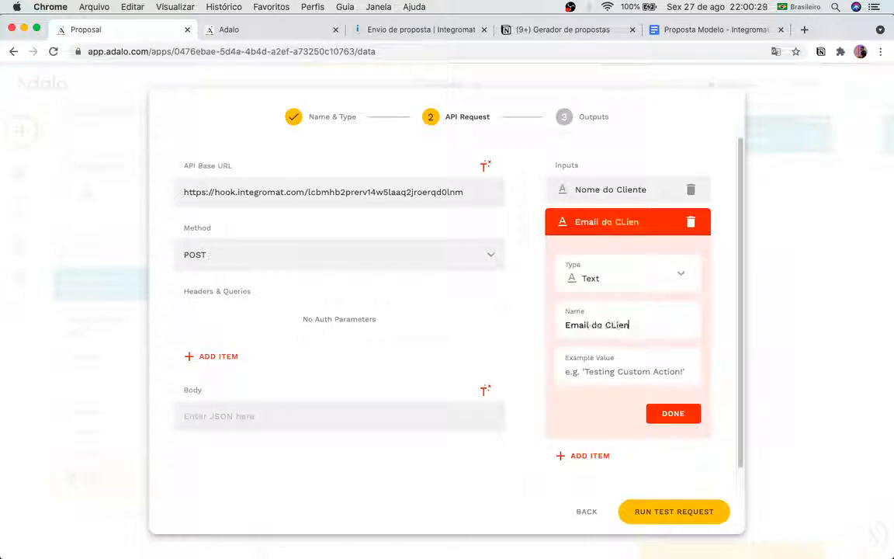
pyautogui.press('BackSpace')
pyautogui.press('BackSpace')
pyautogui.press('BackSpace')
pyautogui.press('BackSpace')
pyautogui.press('BackSpace')
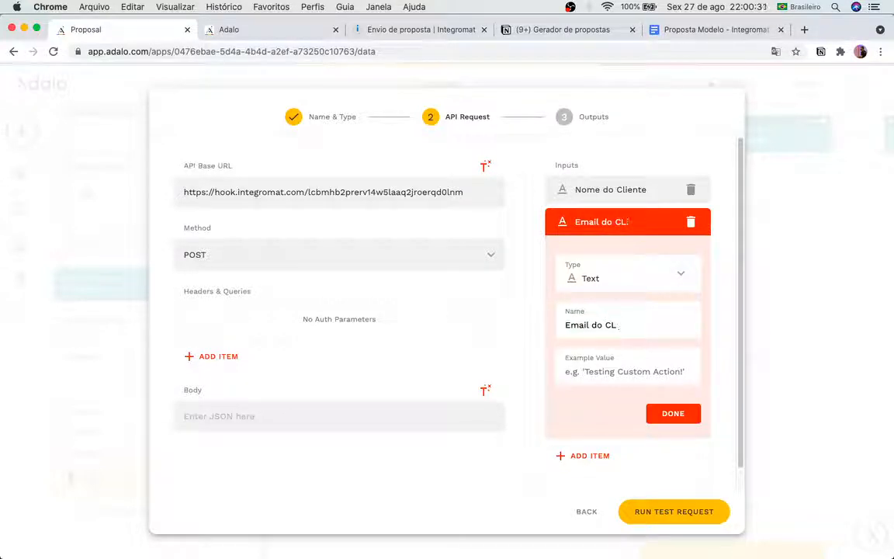
pyautogui.write('liente')
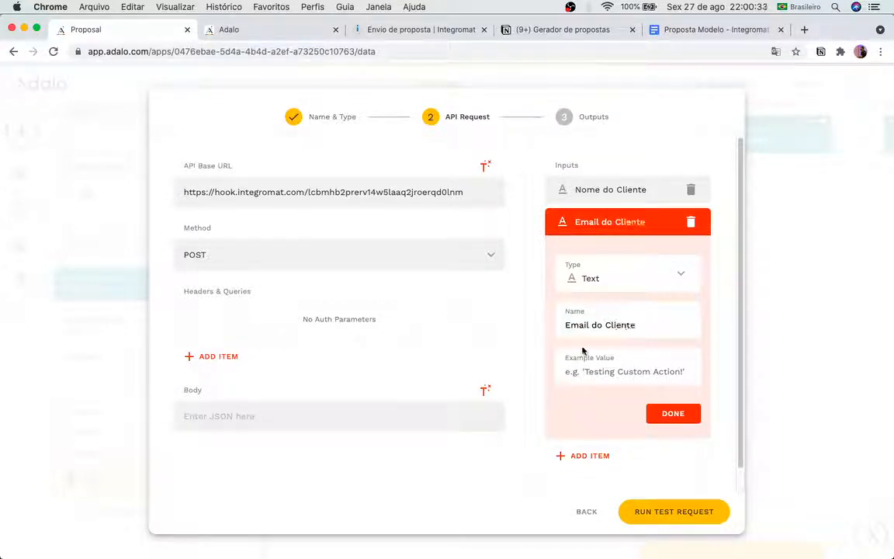
pyautogui.click(586, 376)
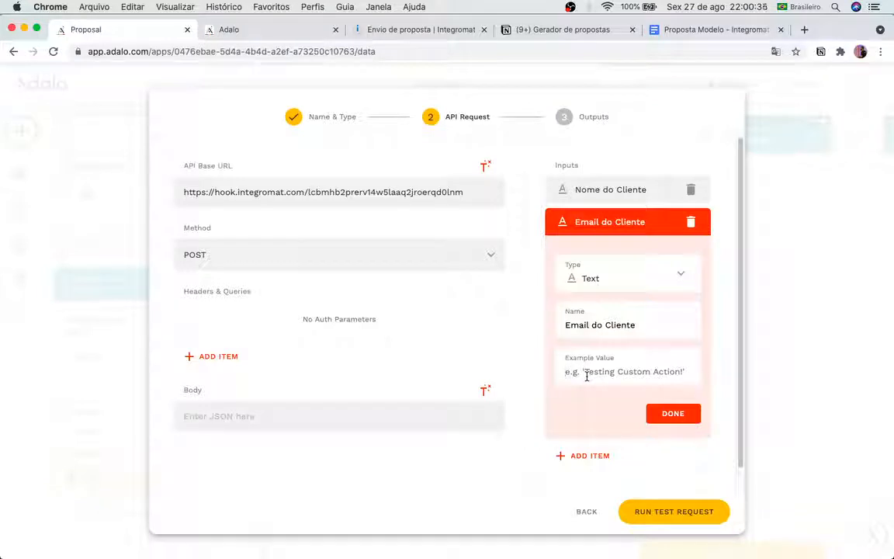
pyautogui.write('J')
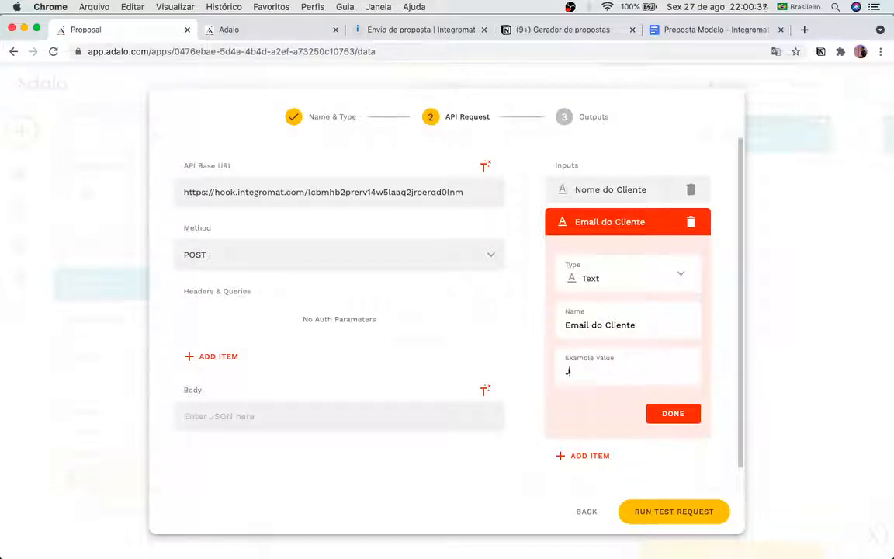
pyautogui.press('BackSpace')
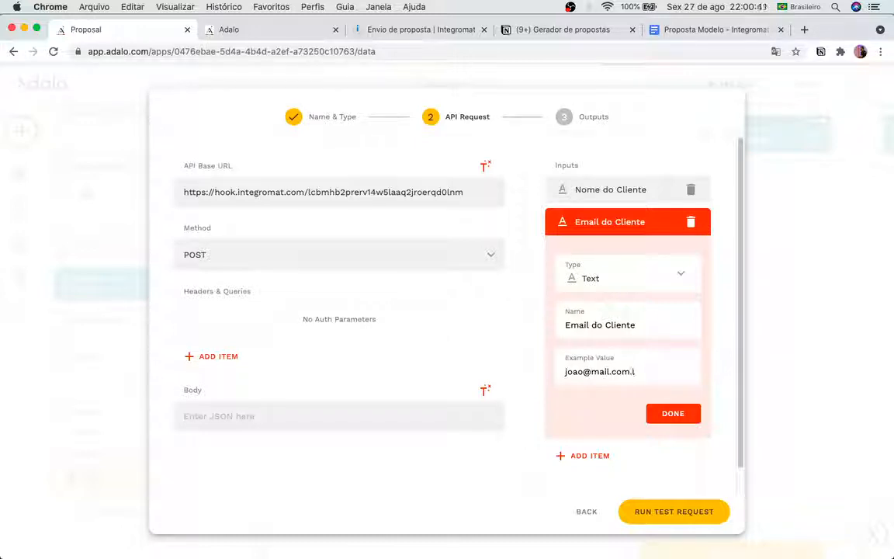
pyautogui.click(673, 413)
# Step: Add a Number input 'telefone do cliente' with an example phone number
pyautogui.click(613, 278)
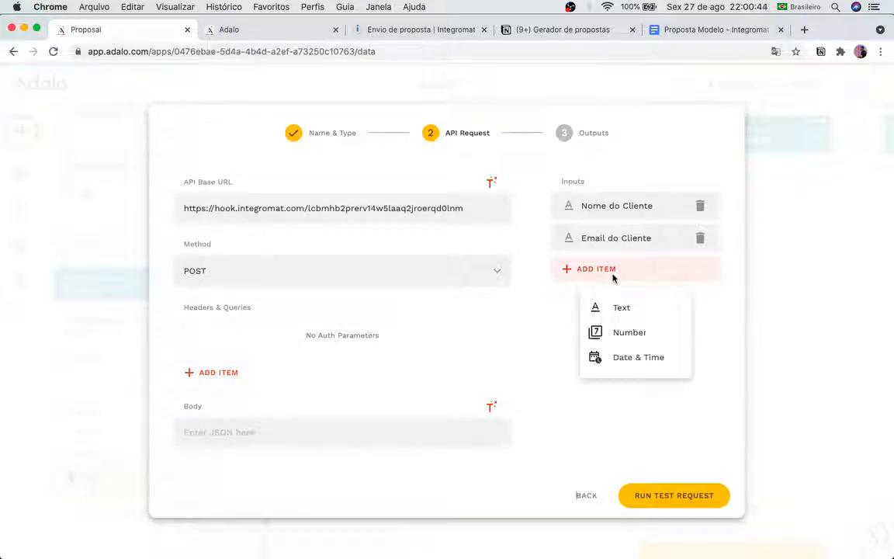
pyautogui.click(618, 326)
pyautogui.tripleClick(599, 355)
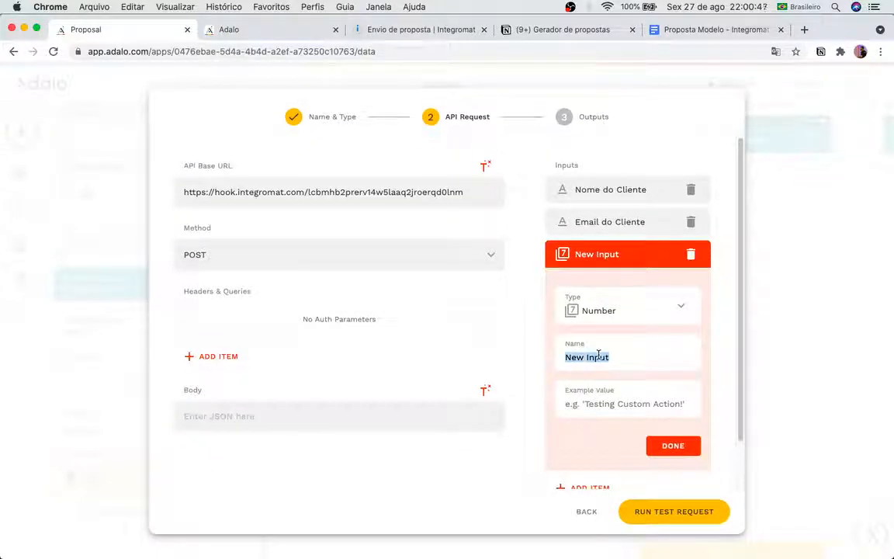
pyautogui.write('telefone do')
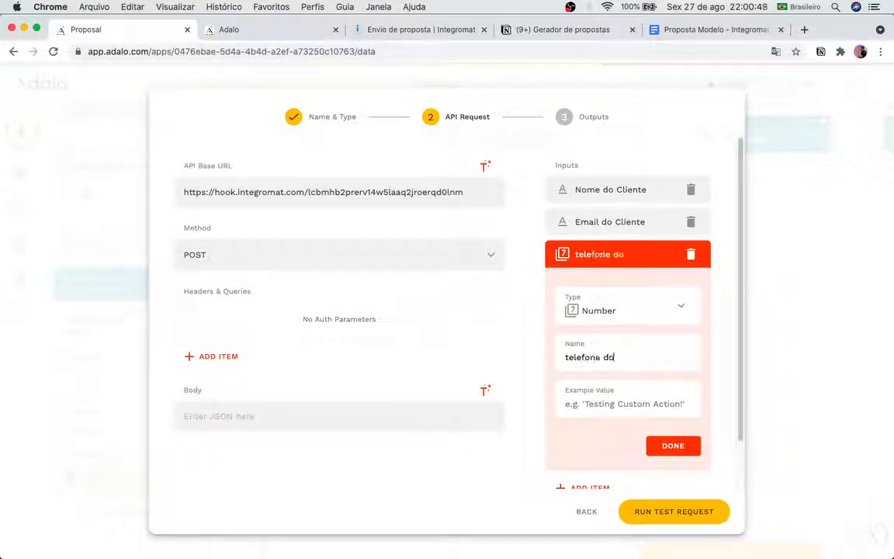
pyautogui.write(' cliente ')
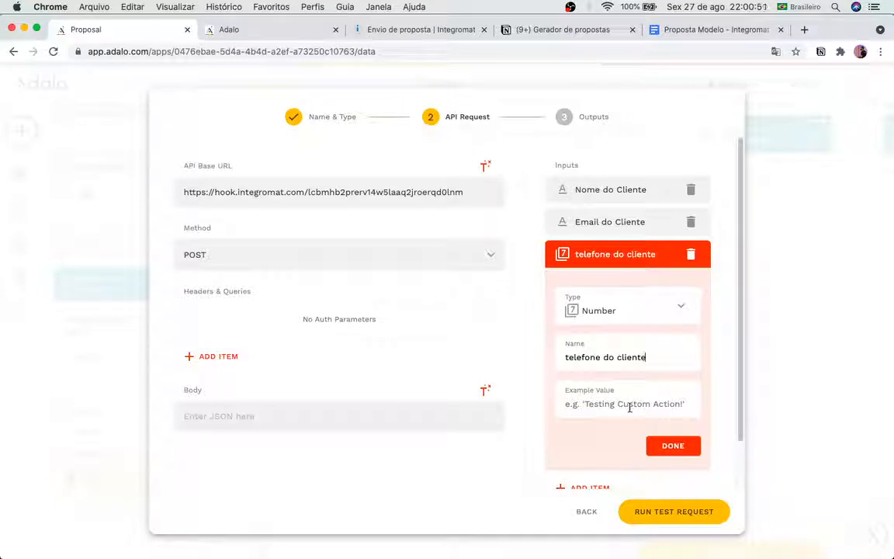
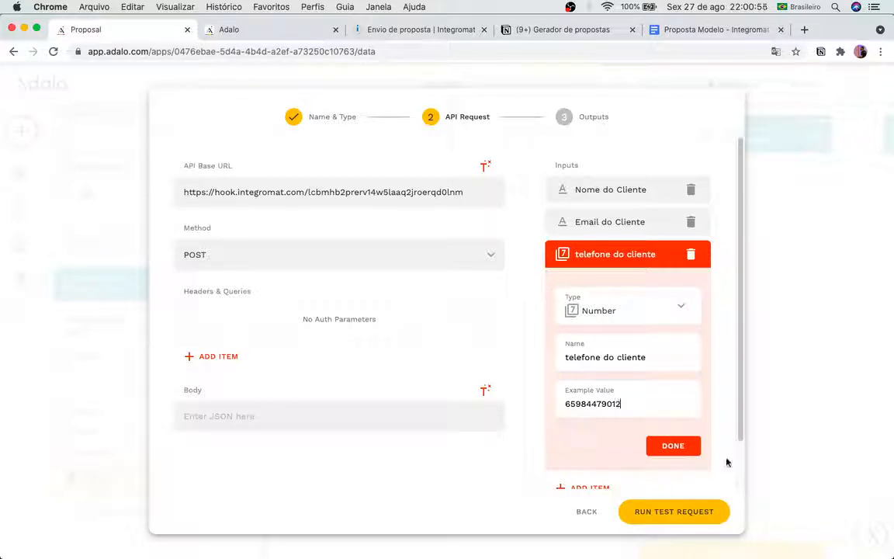
pyautogui.click(689, 448)
# Step: Add a Text input 'Nome do profissional' with an example professional's name
pyautogui.click(596, 302)
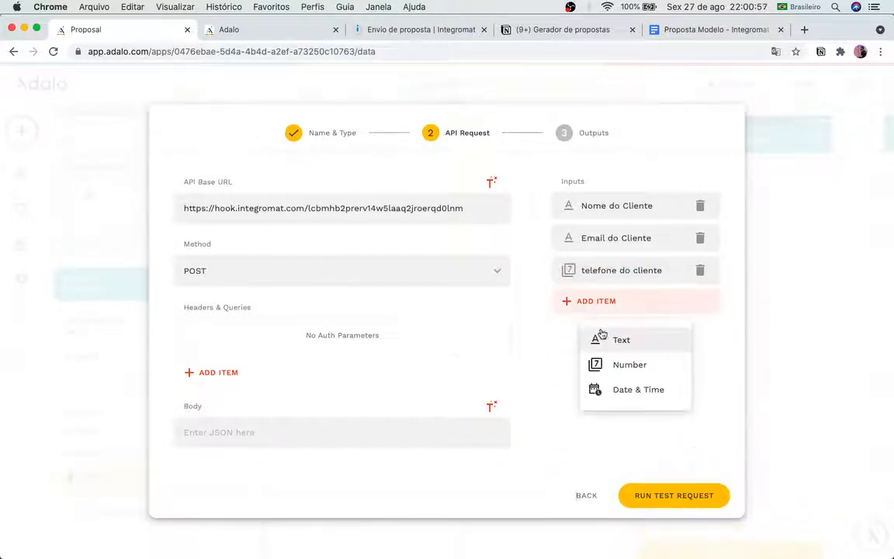
pyautogui.click(600, 340)
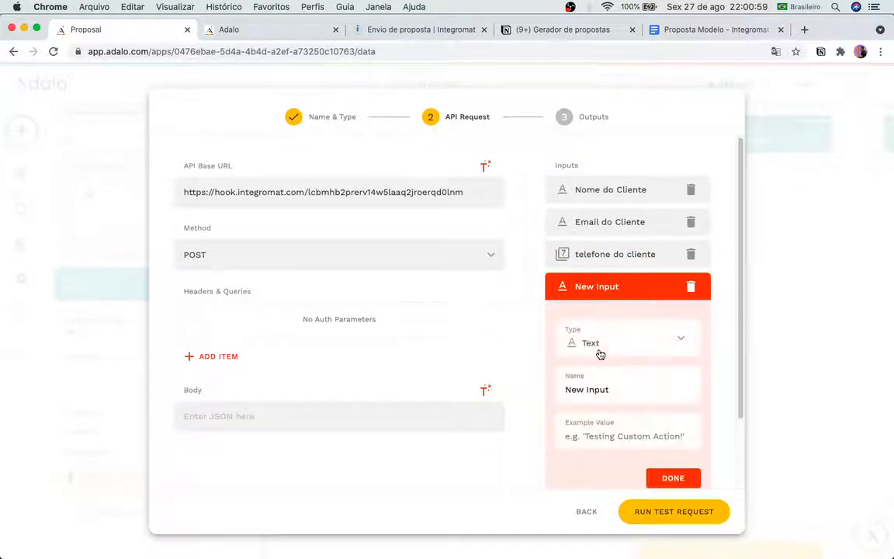
pyautogui.tripleClick(598, 390)
pyautogui.write('No')
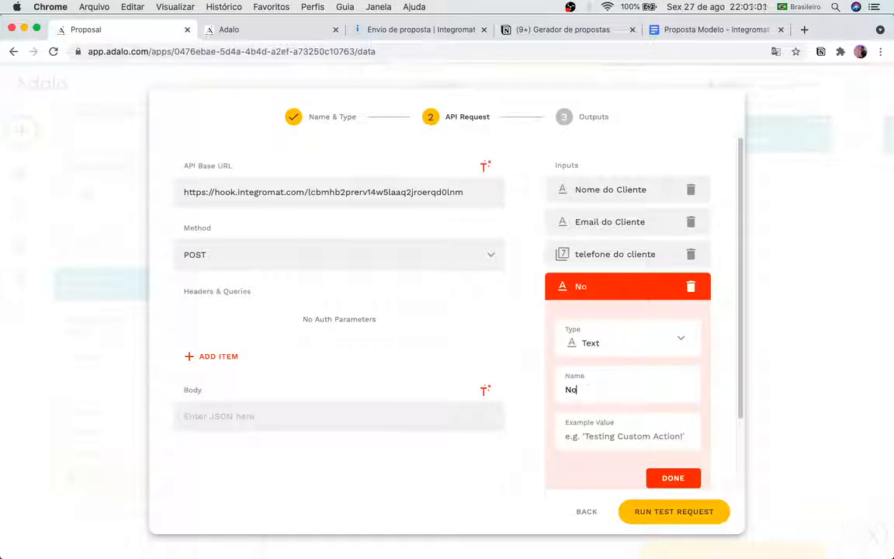
pyautogui.press('BackSpace')
pyautogui.press('BackSpace')
pyautogui.write('Nome do pro')
pyautogui.write('je')
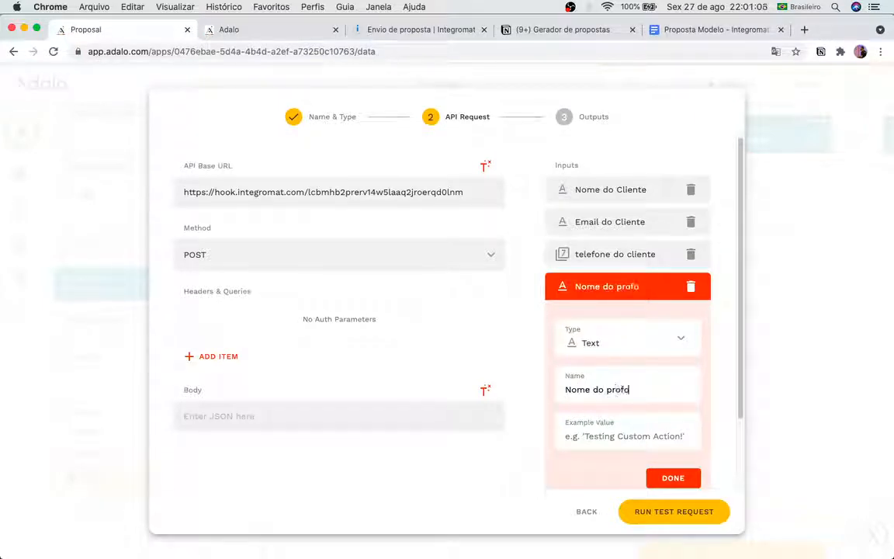
pyautogui.write('issional')
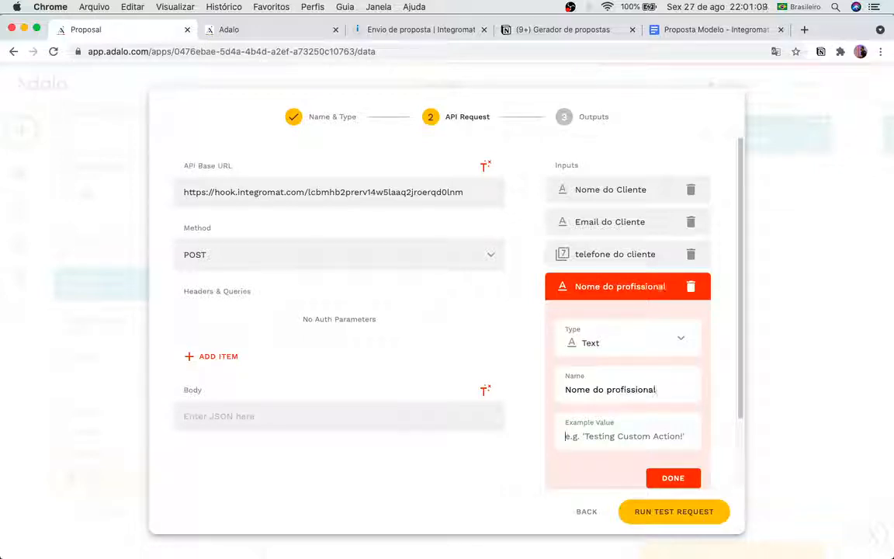
pyautogui.write('Jos')
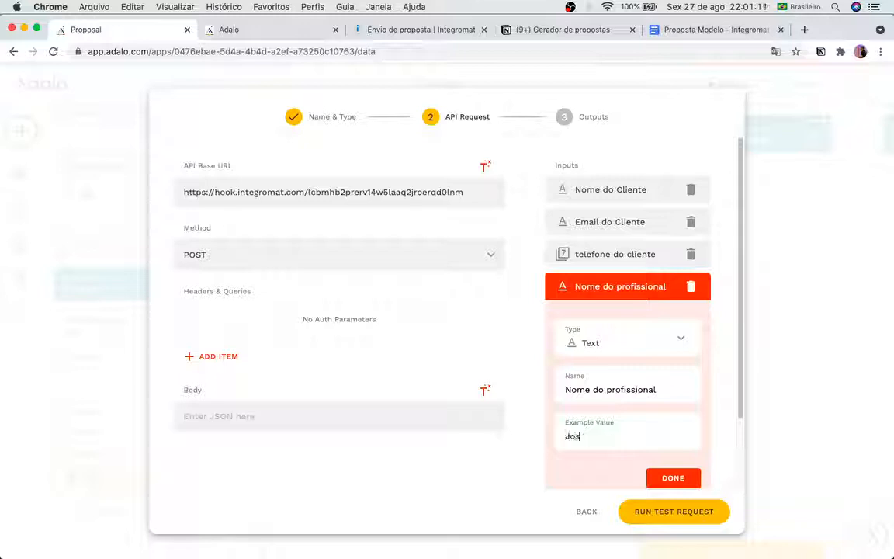
pyautogui.write('e Dev')
# Step: Add a Number input 'Telefone do profissional' with an example phone number and save it
pyautogui.click(673, 478)
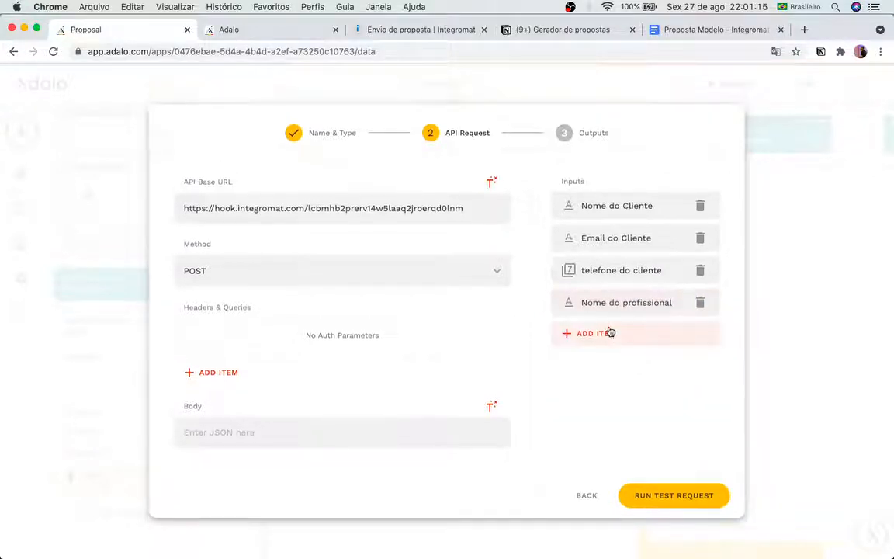
pyautogui.click(611, 332)
pyautogui.click(618, 266)
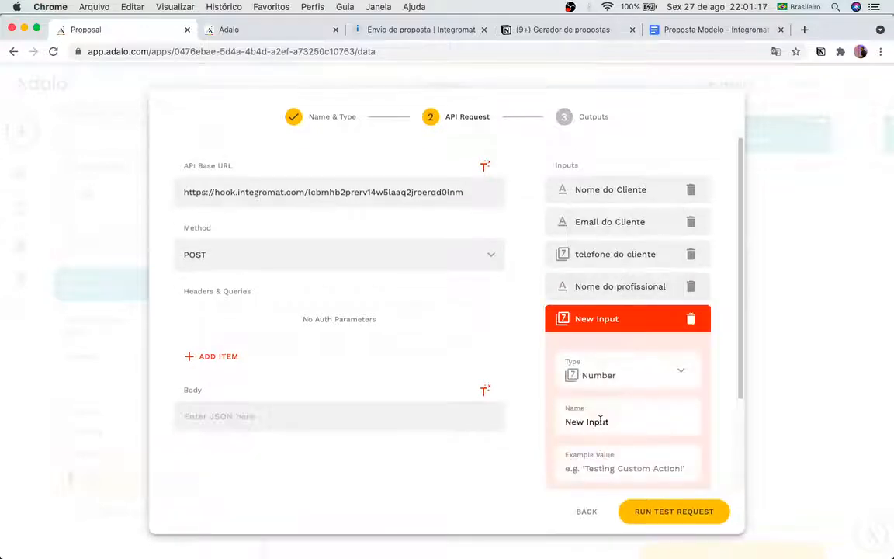
pyautogui.tripleClick(600, 420)
pyautogui.write('Telefone')
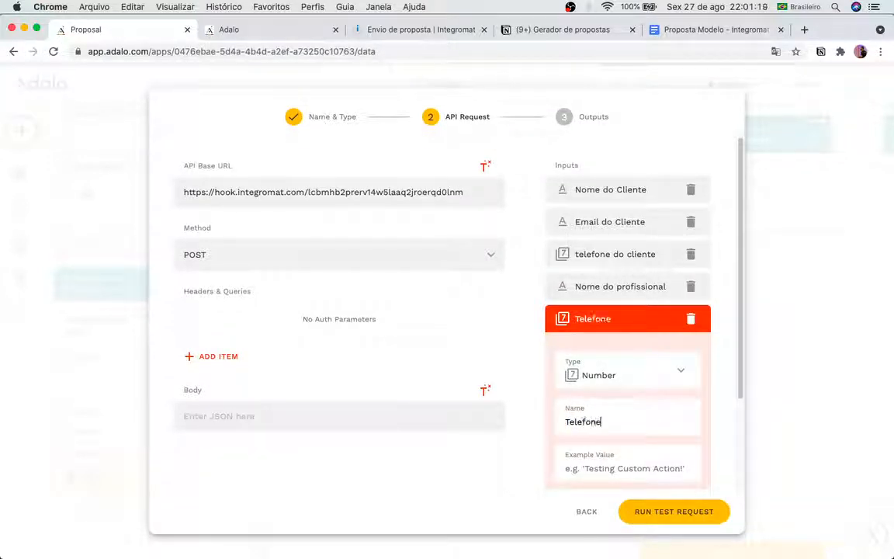
pyautogui.write(' do profissional')
pyautogui.press('Tab')
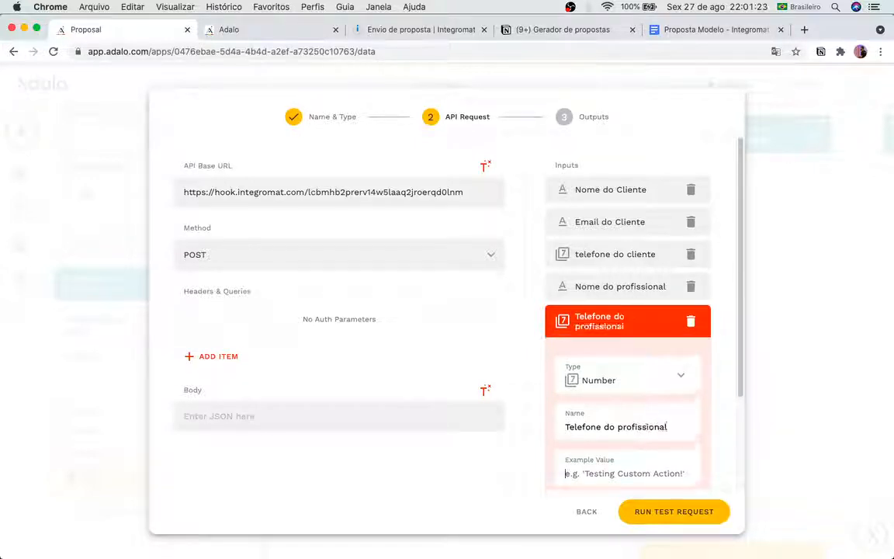
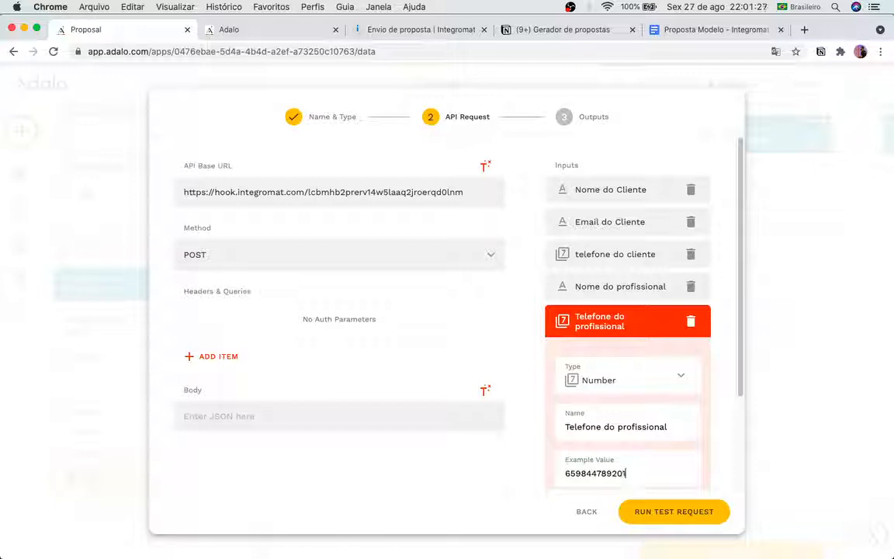
pyautogui.scroll(-2, 685, 471)
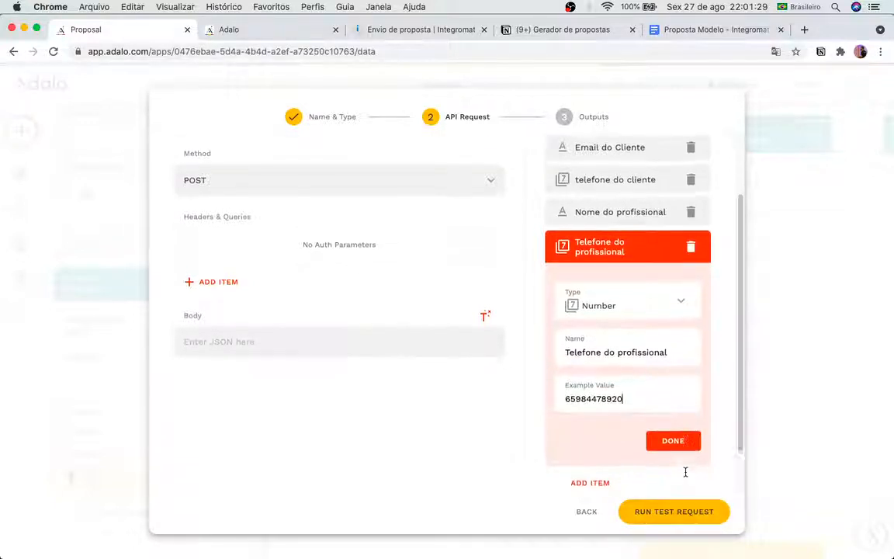
pyautogui.click(669, 465)
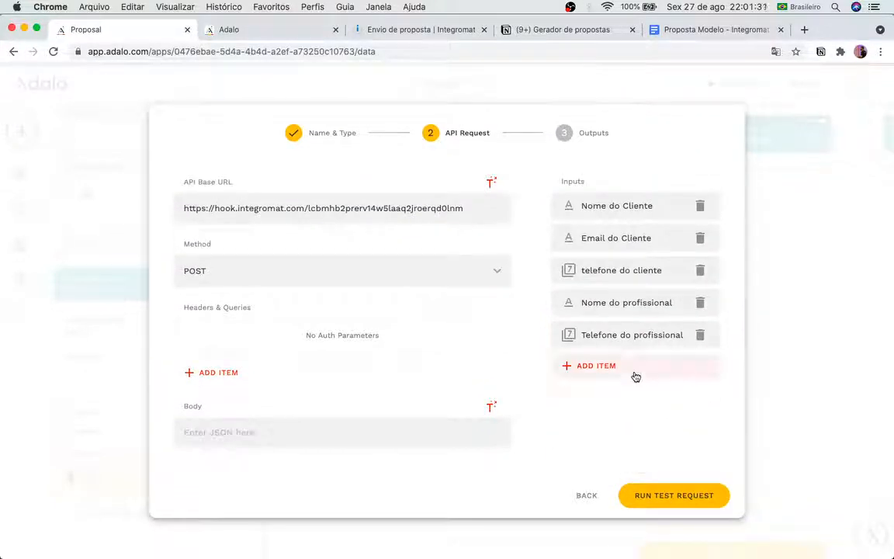
pyautogui.click(230, 30)
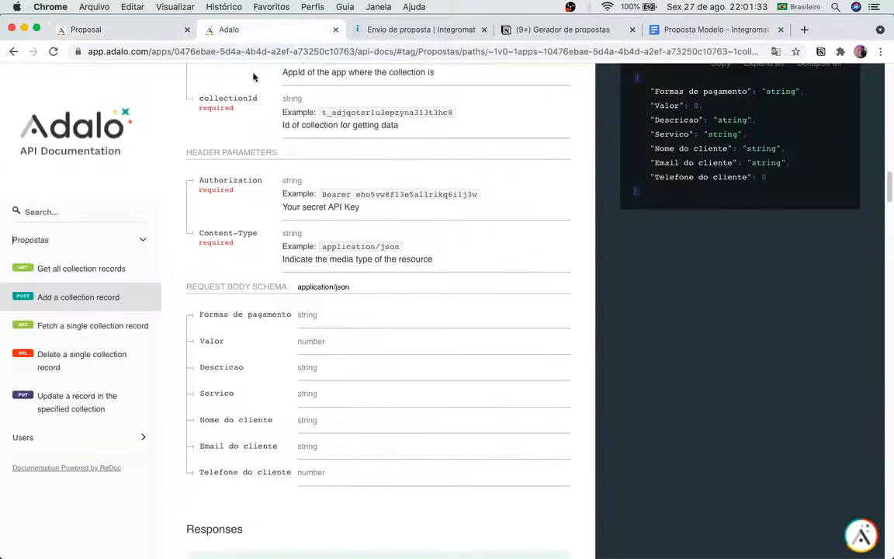
pyautogui.scroll(3, 741, 254)
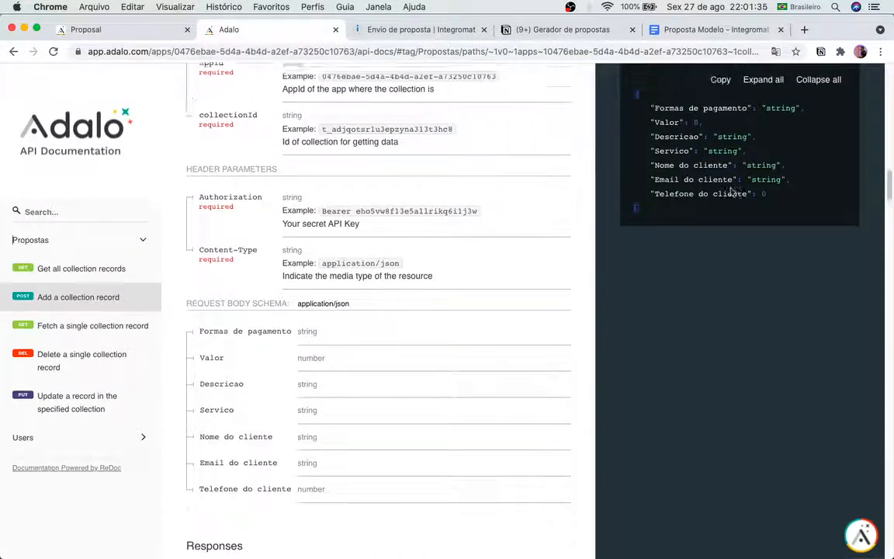
pyautogui.scroll(2, 731, 187)
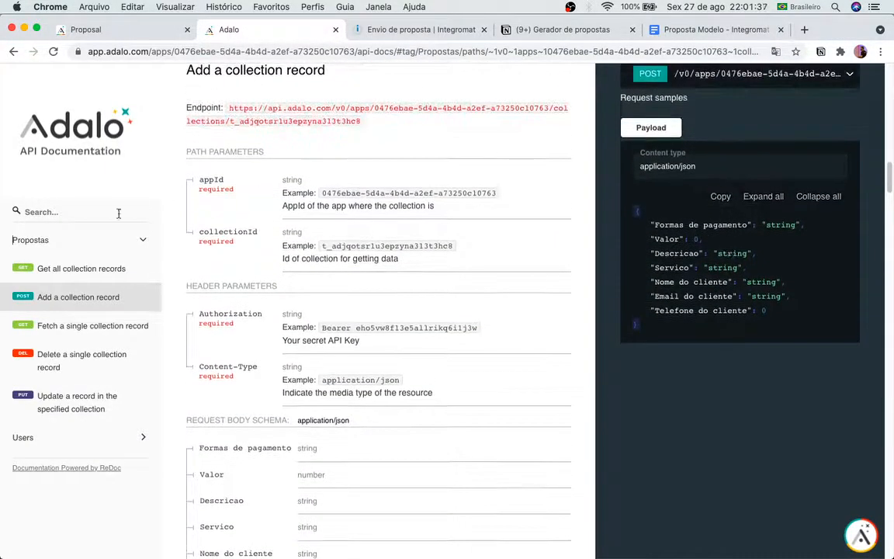
pyautogui.click(83, 270)
pyautogui.scroll(-1, 772, 426)
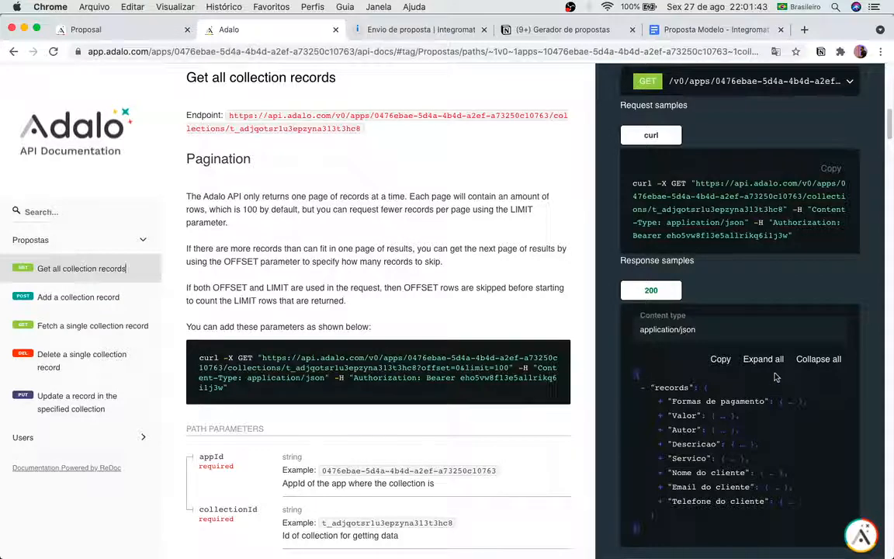
pyautogui.click(117, 30)
# Step: Add a Text input 'servico' with example value 'Desenvolvimento'
pyautogui.click(604, 370)
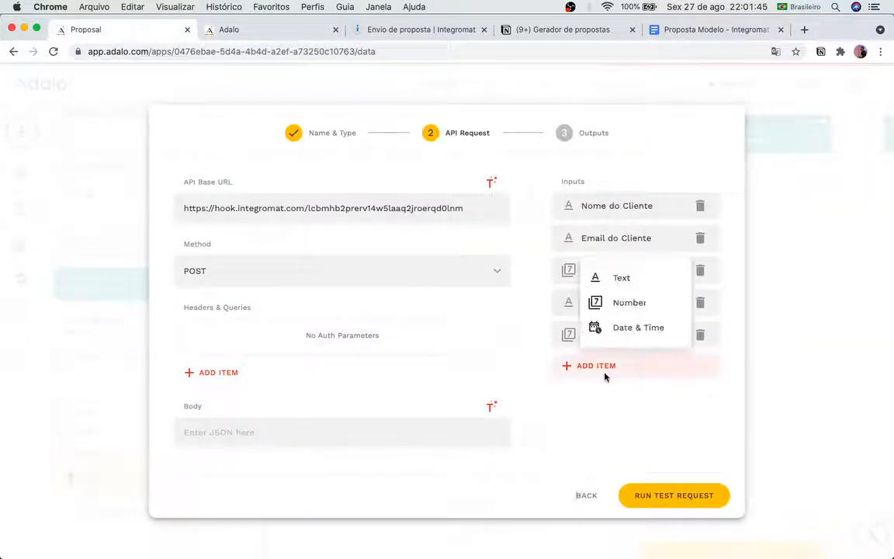
pyautogui.click(612, 285)
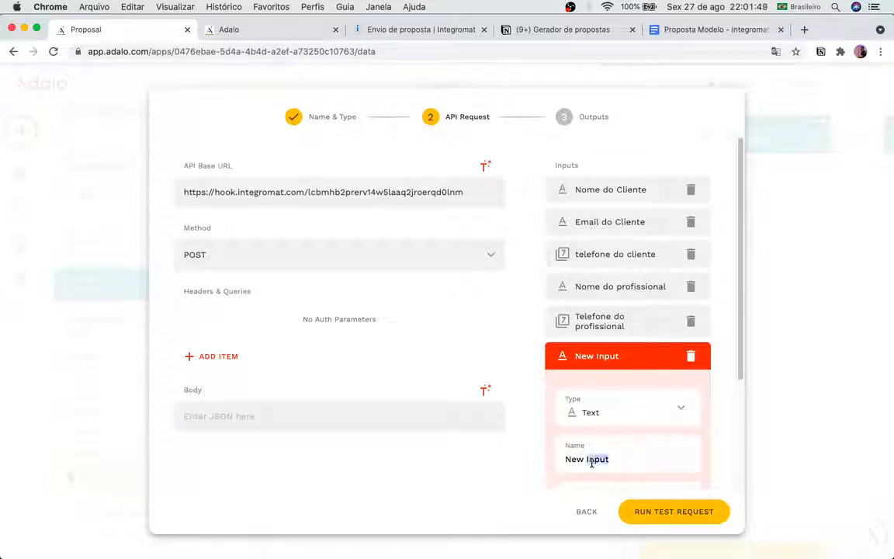
pyautogui.tripleClick(592, 458)
pyautogui.write('servico')
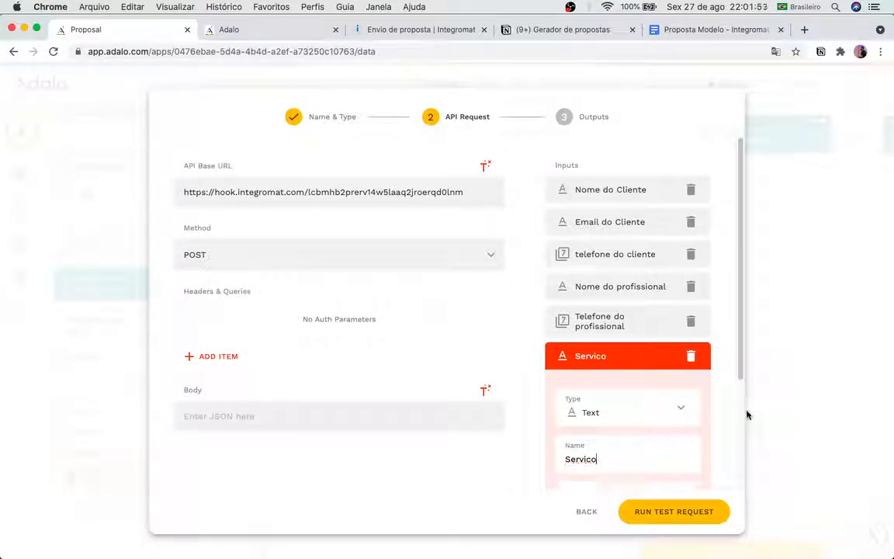
pyautogui.scroll(-4, 640, 373)
pyautogui.write('D')
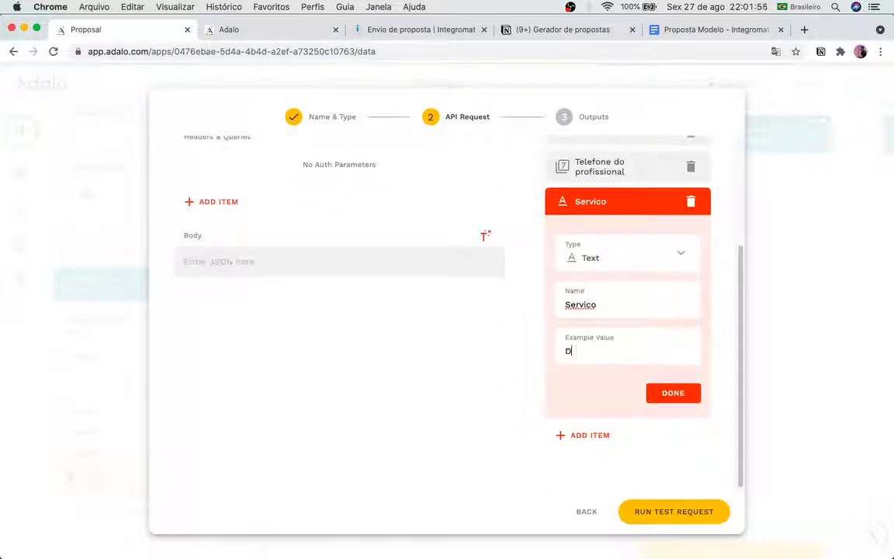
pyautogui.write('esenvolvimento')
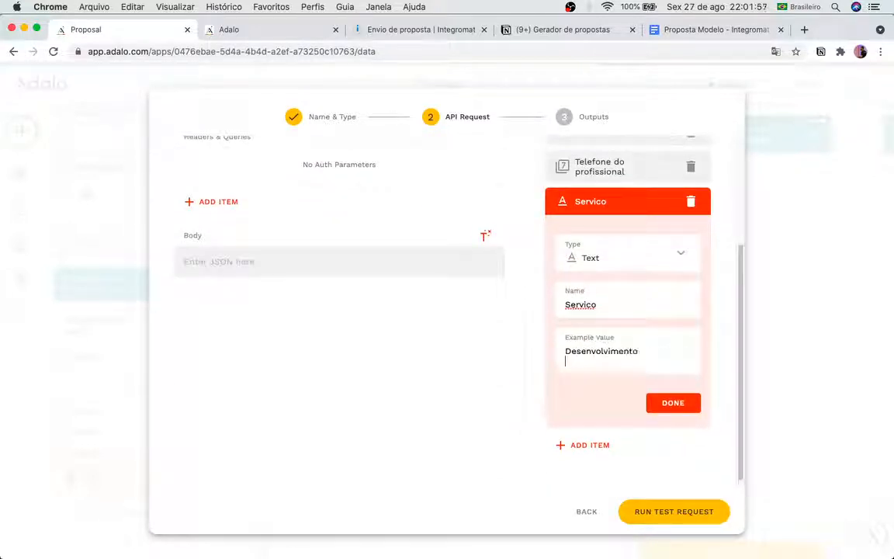
pyautogui.click(661, 394)
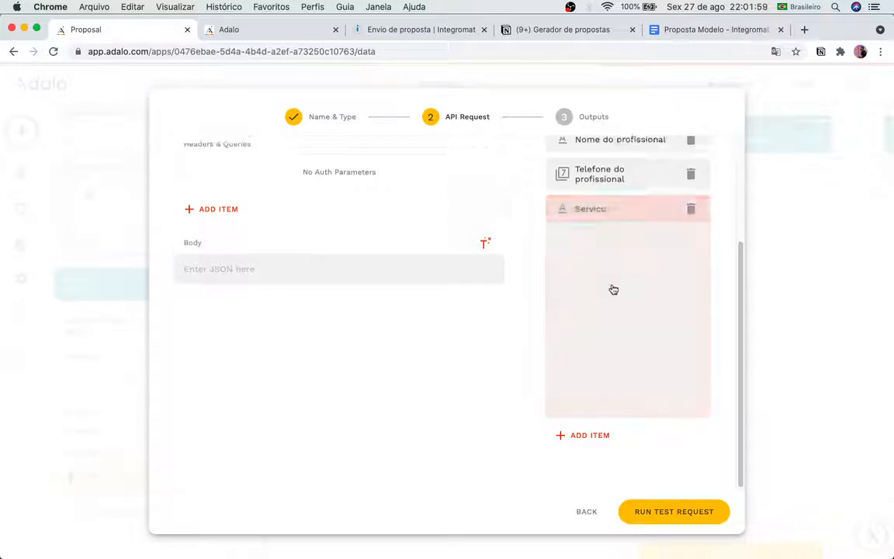
# Step: Add a Text input 'Descricao' with example value 'Bla bla bla'
pyautogui.click(593, 400)
pyautogui.click(620, 312)
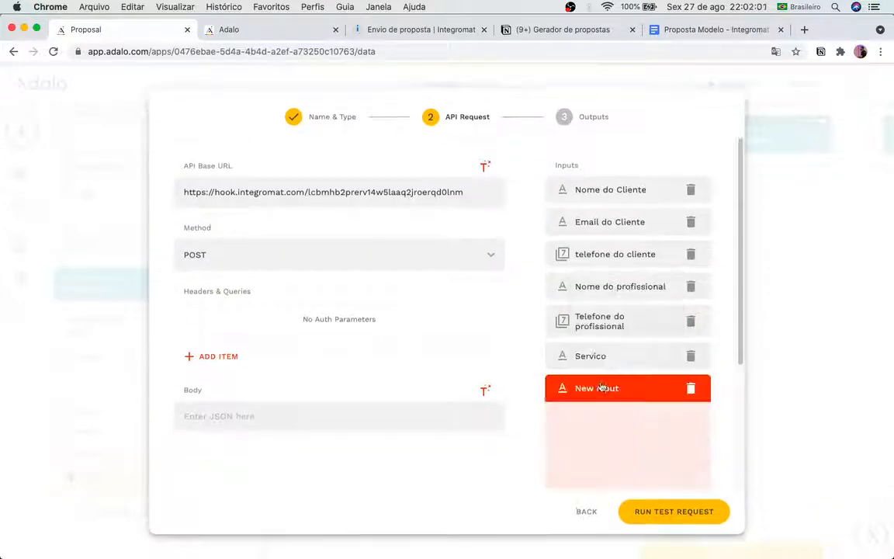
pyautogui.scroll(-3, 595, 465)
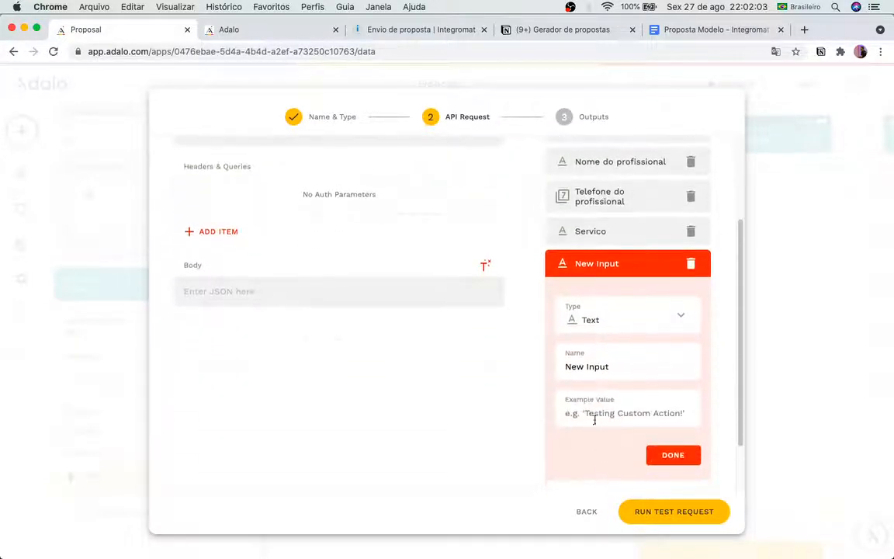
pyautogui.tripleClick(595, 366)
pyautogui.write('Desc')
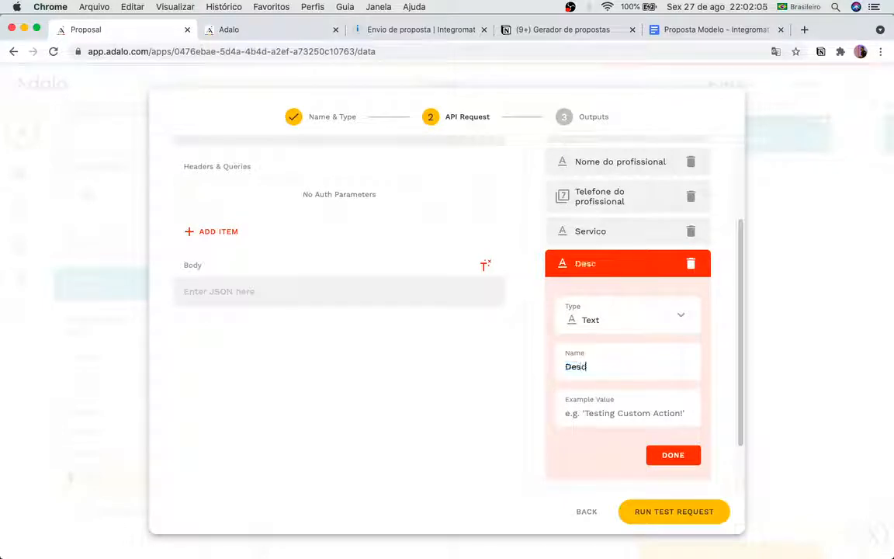
pyautogui.write('ricao')
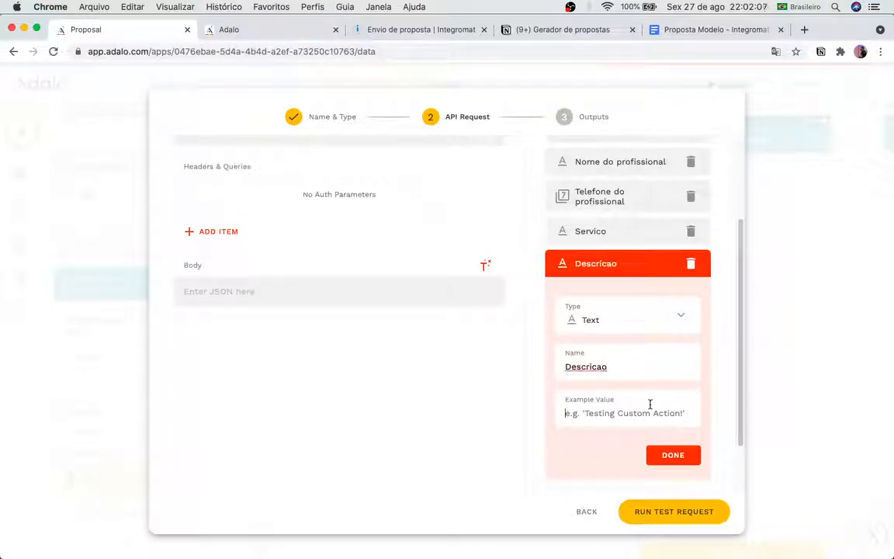
pyautogui.click(649, 408)
pyautogui.write('Bla bla bla')
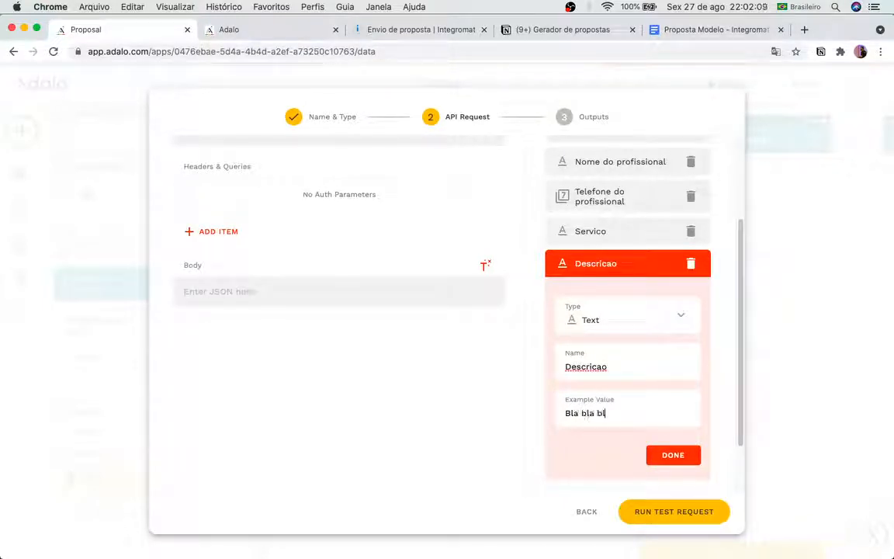
pyautogui.click(688, 457)
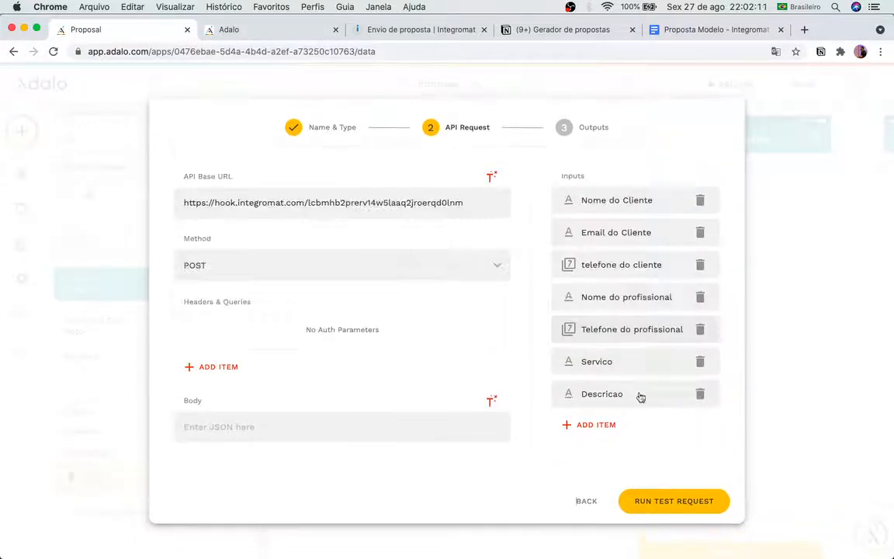
pyautogui.click(635, 426)
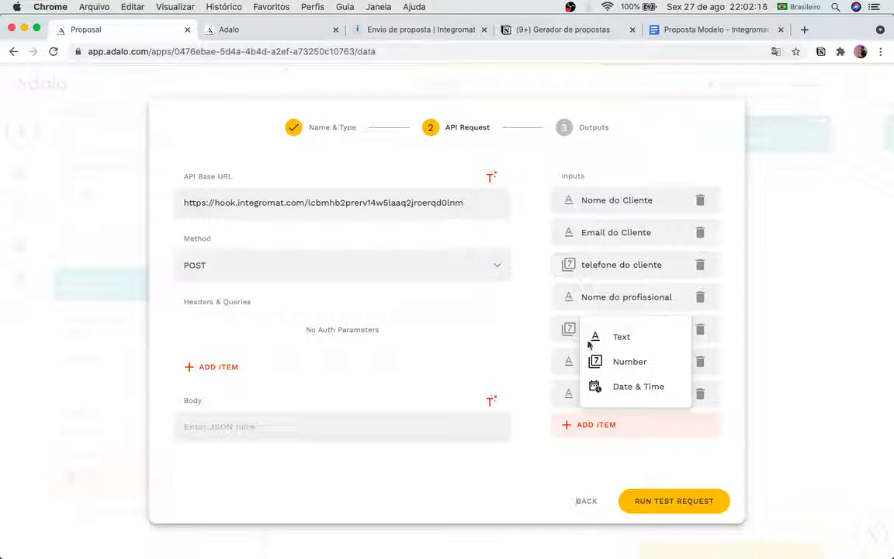
# Step: Add a Number input 'Valor' with example 5000, cross-checking the Propostas fields in the API docs
pyautogui.click(601, 363)
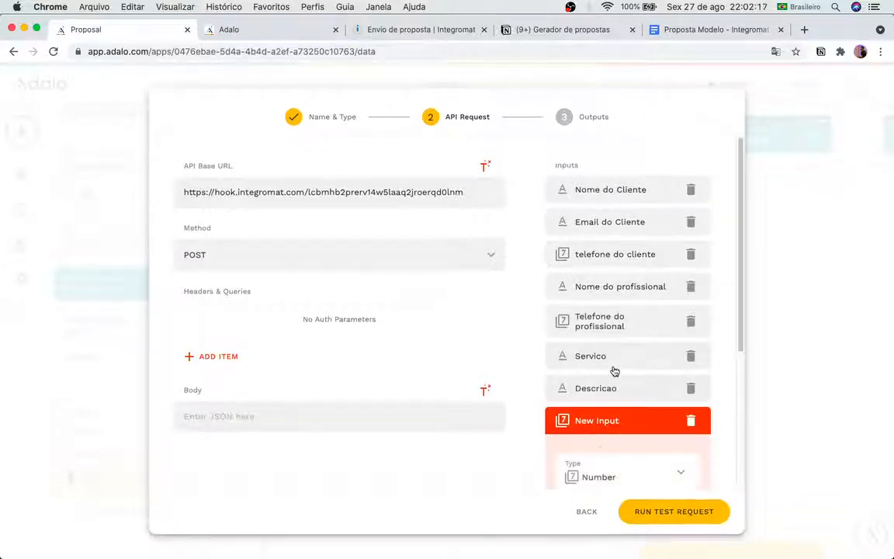
pyautogui.scroll(-5, 606, 357)
pyautogui.doubleClick(596, 308)
pyautogui.tripleClick(595, 313)
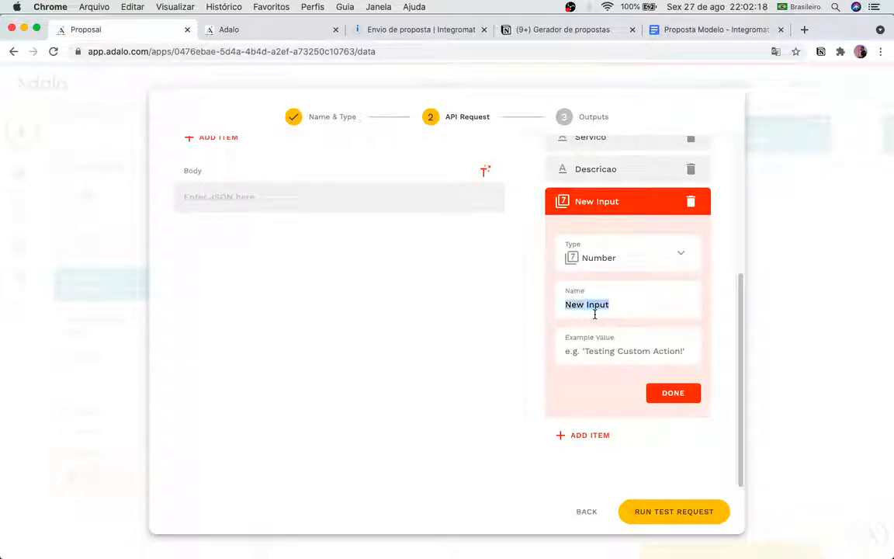
pyautogui.write('Valor do serv')
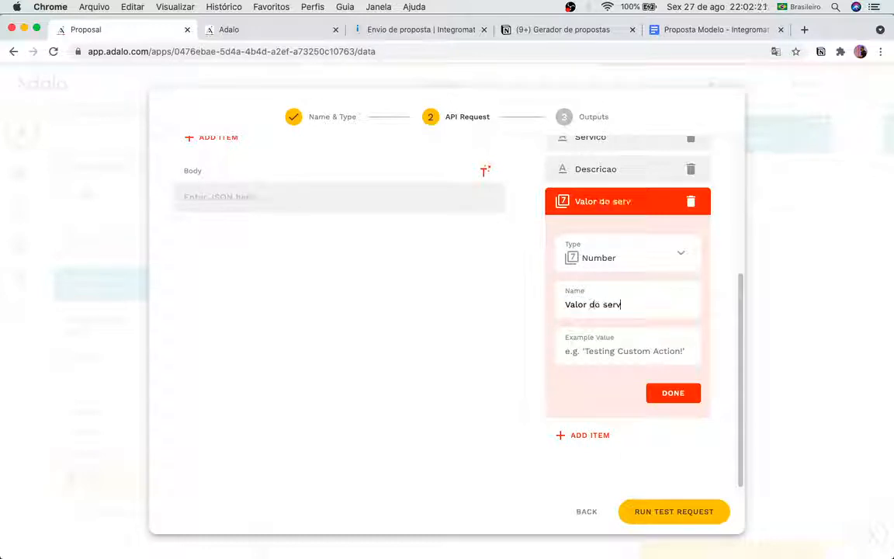
pyautogui.press('BackSpace')
pyautogui.press('BackSpace')
pyautogui.press('BackSpace')
pyautogui.press('BackSpace')
pyautogui.press('BackSpace')
pyautogui.press('BackSpace')
pyautogui.press('BackSpace')
pyautogui.press('Tab')
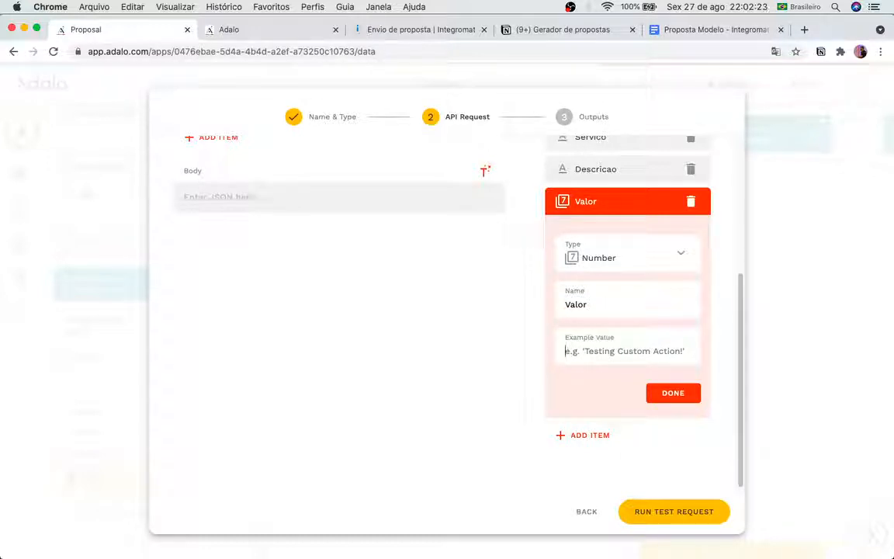
pyautogui.write('5000')
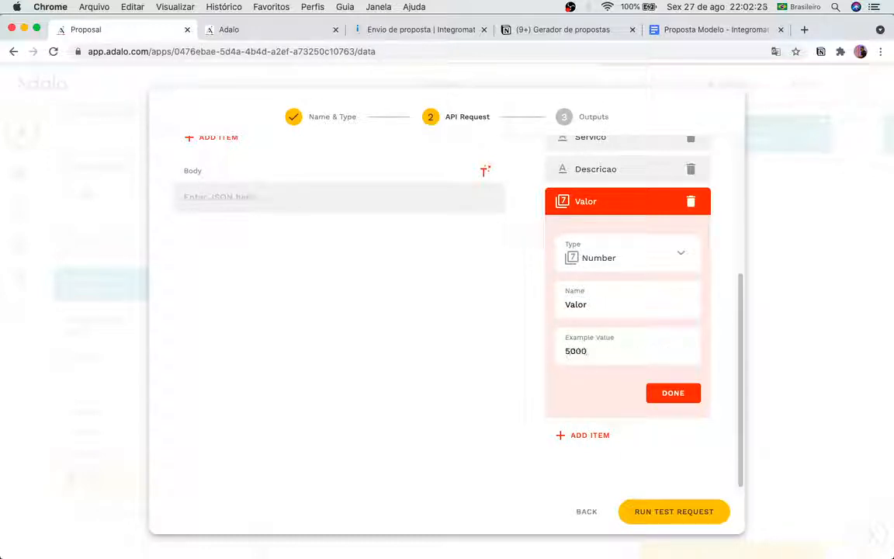
pyautogui.click(681, 396)
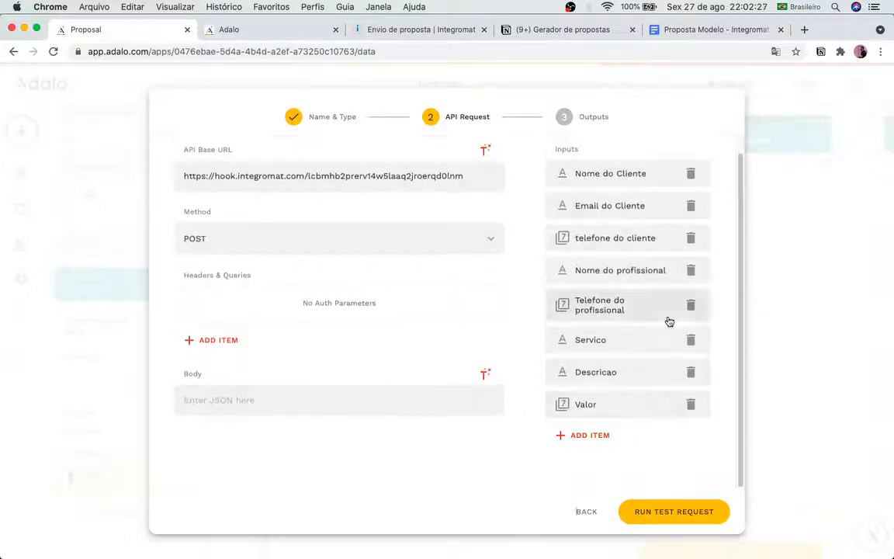
pyautogui.click(250, 34)
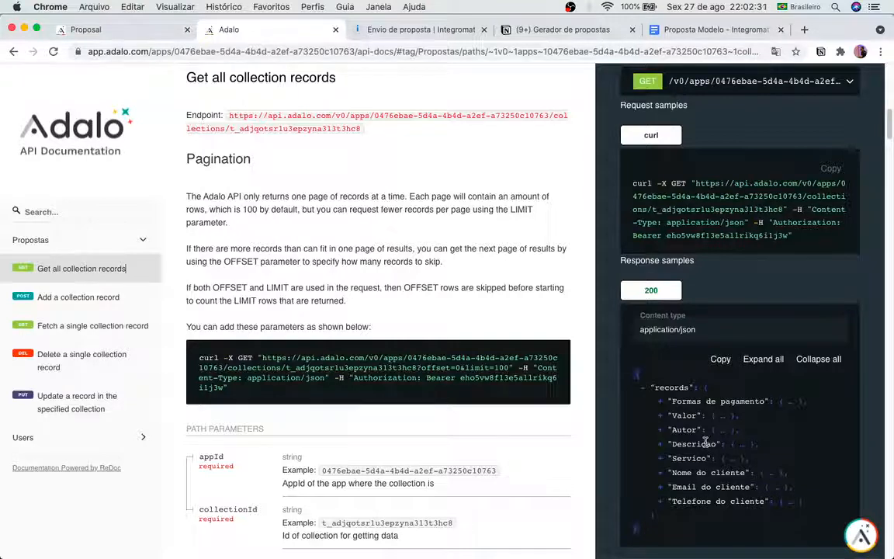
pyautogui.click(114, 31)
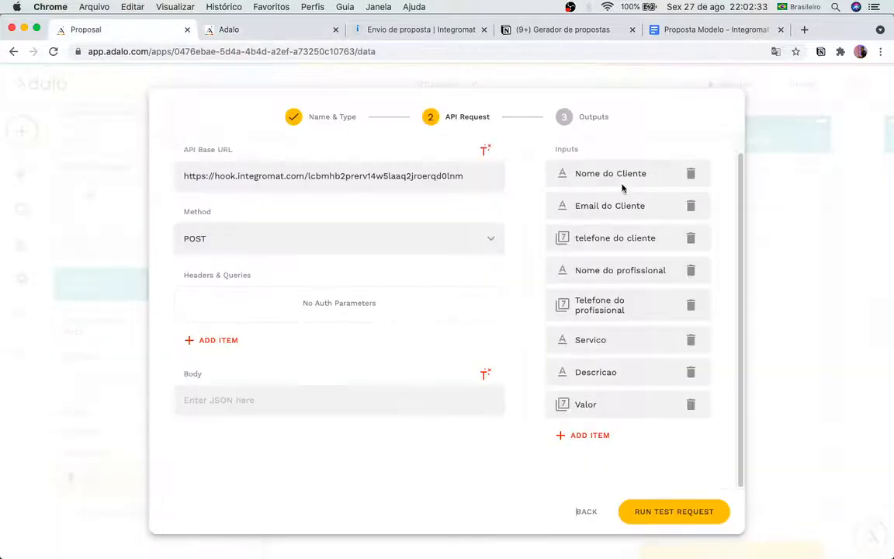
# Step: Add a Text input 'Forma de pagamento' with example '50% de entrada + 5 parcelas'
pyautogui.click(583, 434)
pyautogui.click(600, 347)
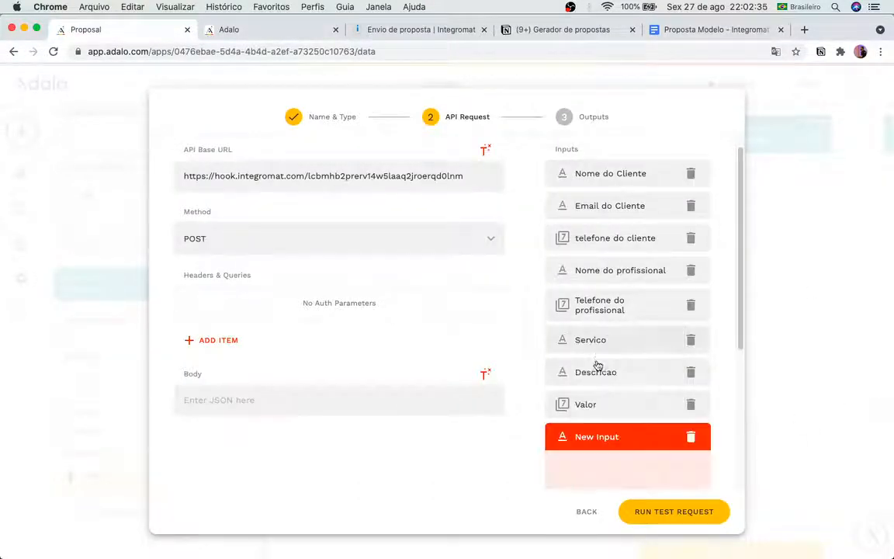
pyautogui.scroll(-3, 594, 437)
pyautogui.click(589, 343)
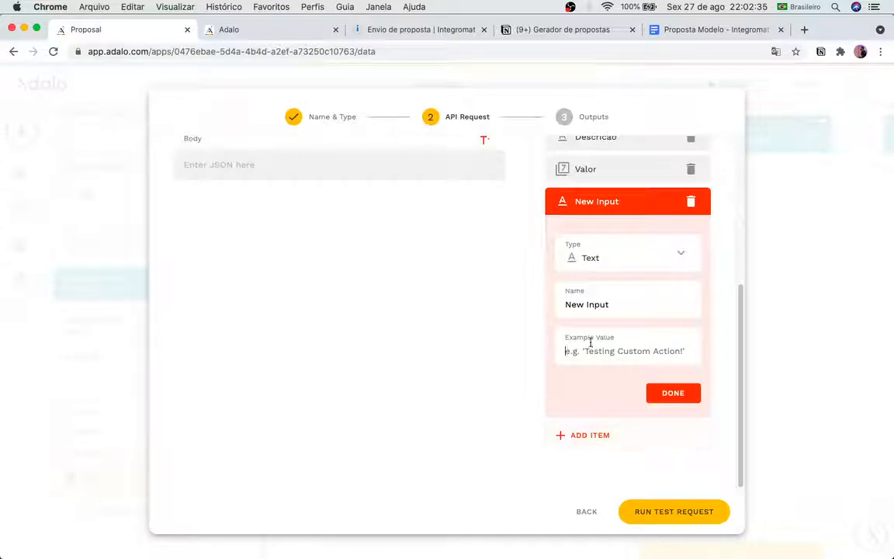
pyautogui.tripleClick(585, 304)
pyautogui.write('Forma de ')
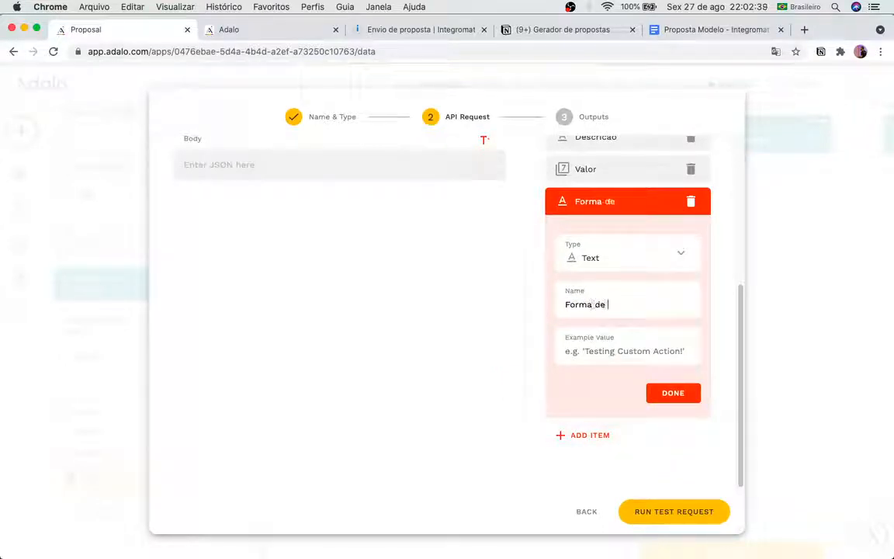
pyautogui.write('pagamento')
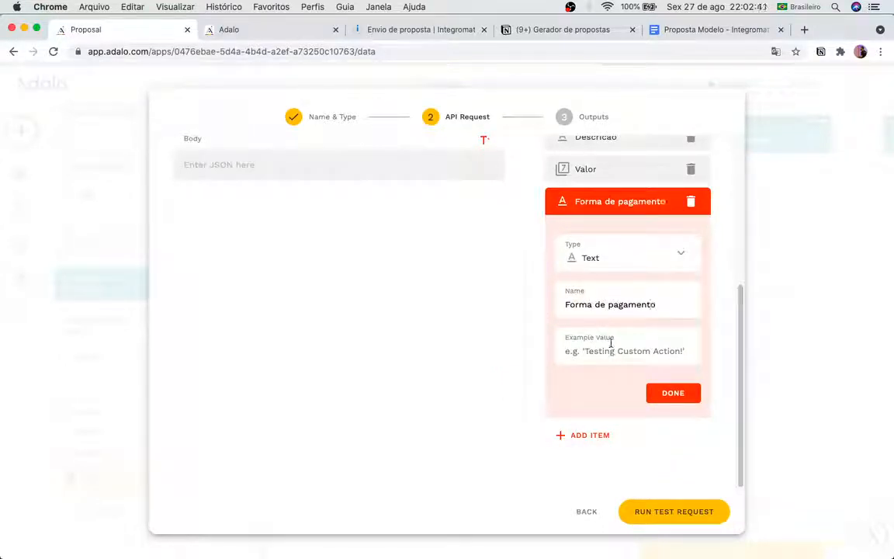
pyautogui.click(611, 351)
pyautogui.write('50Q%')
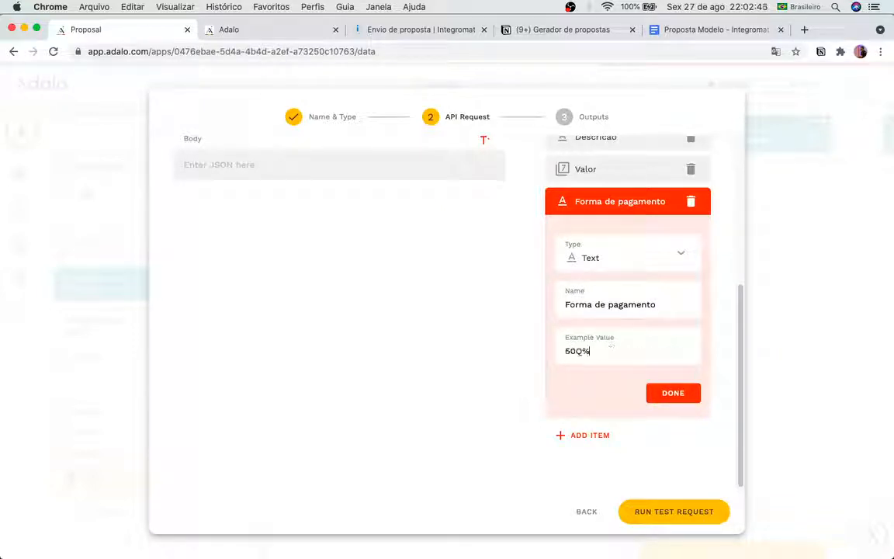
pyautogui.press('BackSpace')
pyautogui.press('BackSpace')
pyautogui.write('% de entrada')
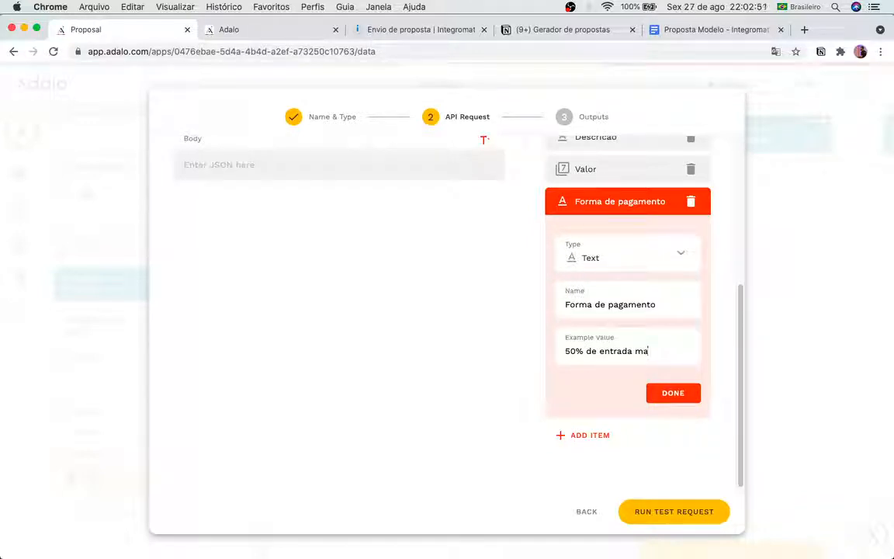
pyautogui.write(' mais 5x')
pyautogui.write('parcelas')
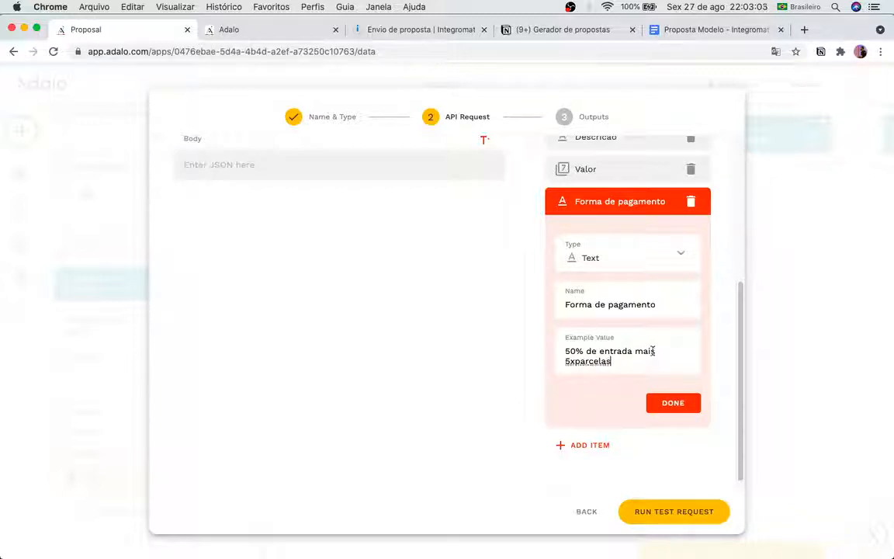
pyautogui.doubleClick(644, 352)
pyautogui.write('+')
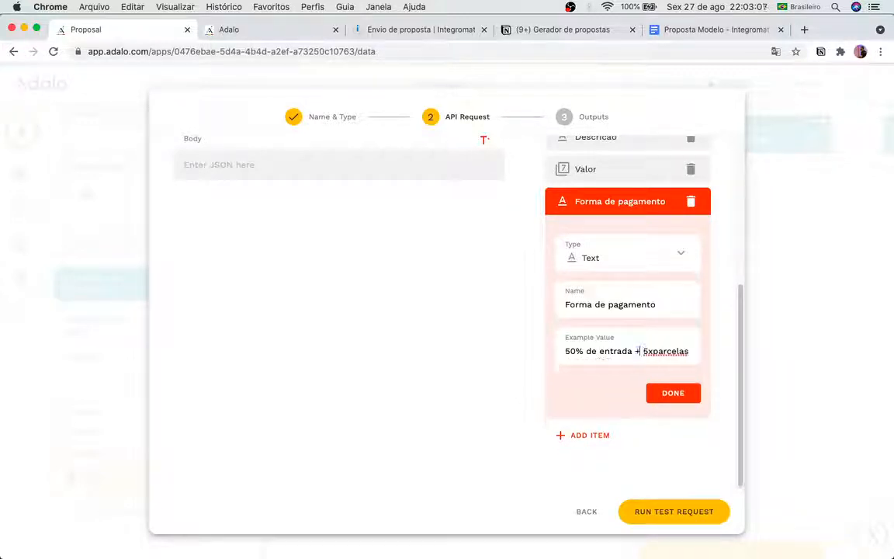
pyautogui.click(677, 395)
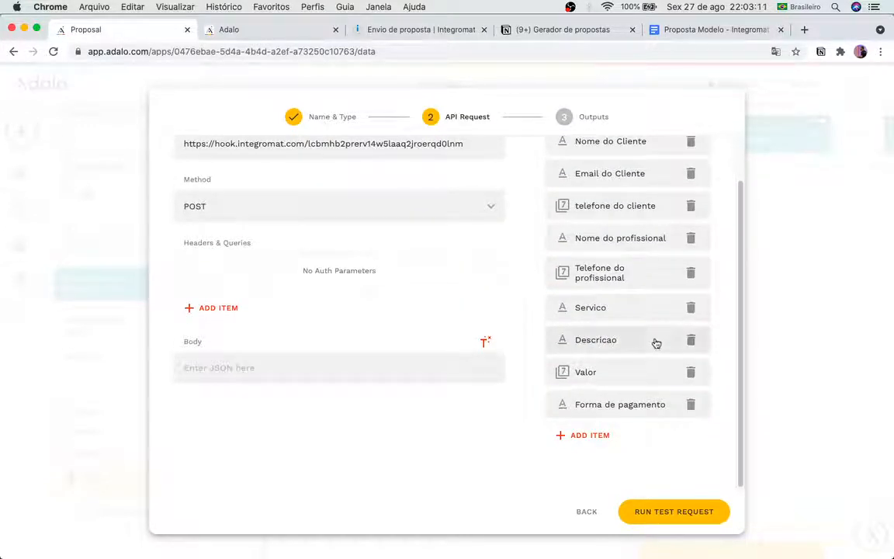
pyautogui.scroll(2, 654, 347)
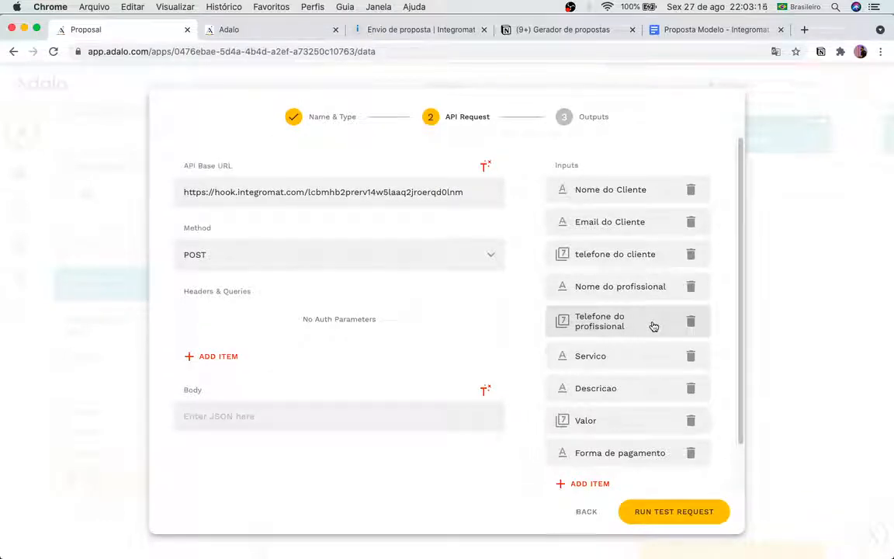
# Step: Start the request Body with an empty JSON object {} and a blank line inside the braces
pyautogui.click(315, 361)
pyautogui.click(311, 392)
pyautogui.click(312, 413)
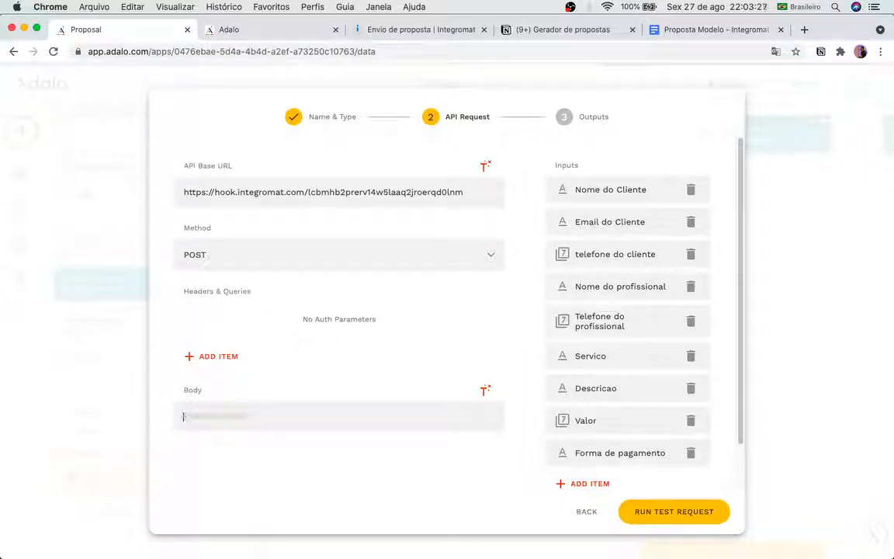
pyautogui.write('{}')
pyautogui.press('Return')
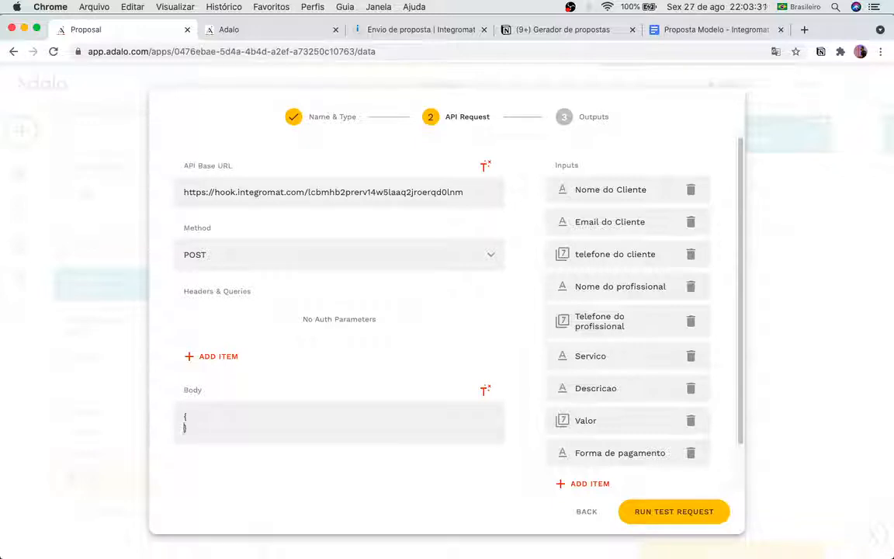
pyautogui.press('Return')
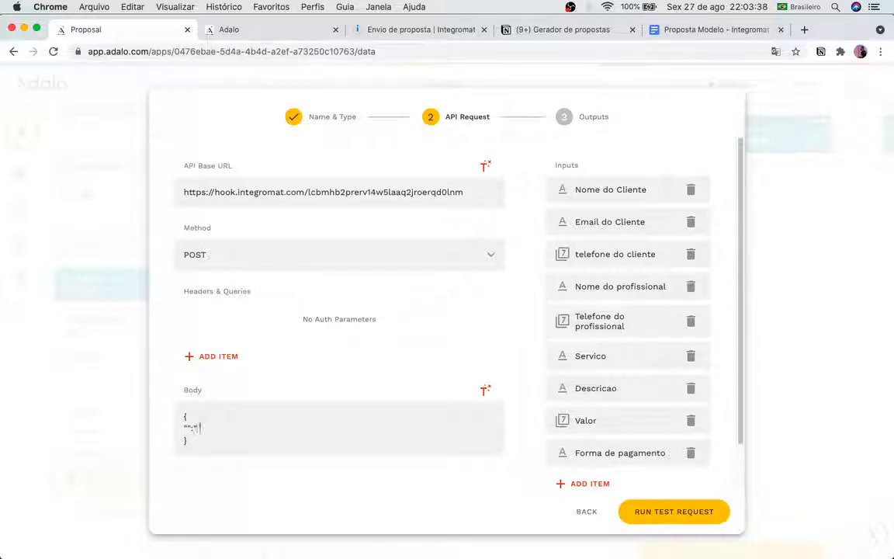
pyautogui.write('"')
pyautogui.press('Left')
# Step: Add the "nomedocliente":"" entry to the body, followed by a comma
pyautogui.click(186, 426)
pyautogui.write('nomedo')
pyautogui.write('cliente')
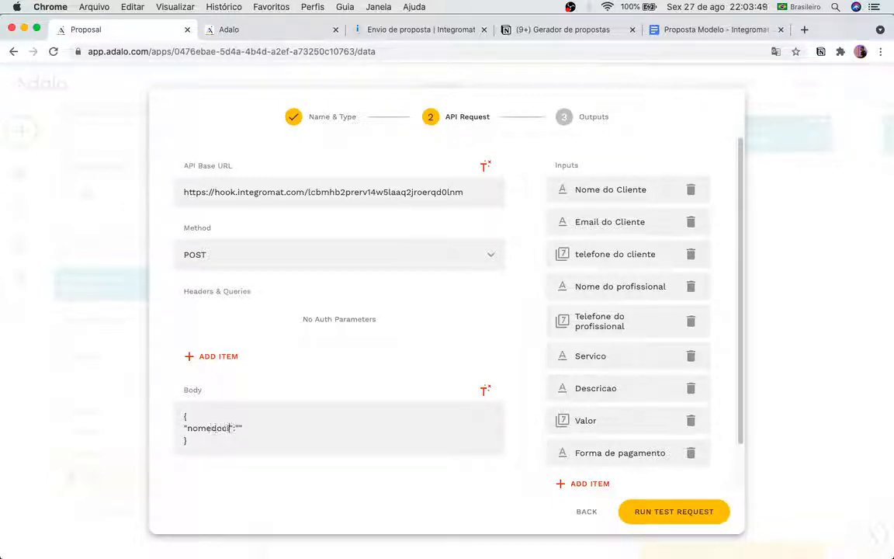
pyautogui.press('Right')
pyautogui.press('Right')
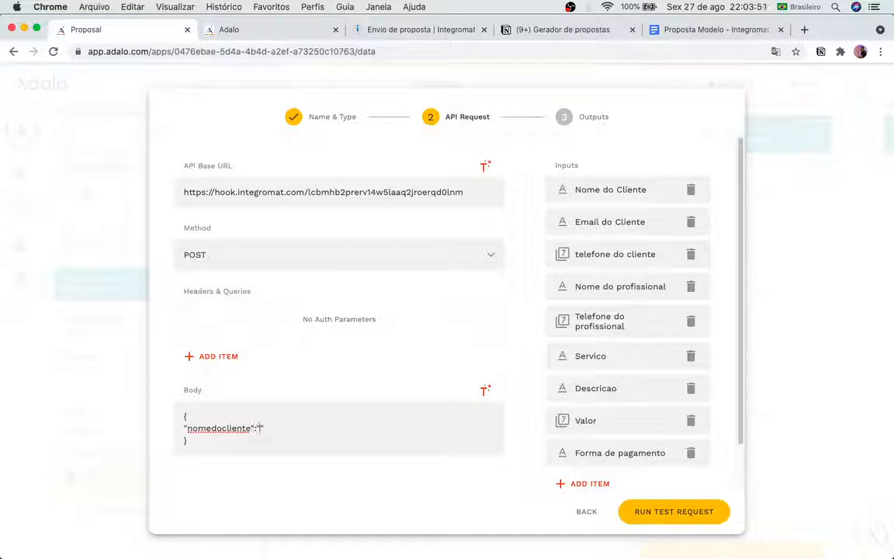
pyautogui.press('Right')
pyautogui.write(',')
pyautogui.press('Return')
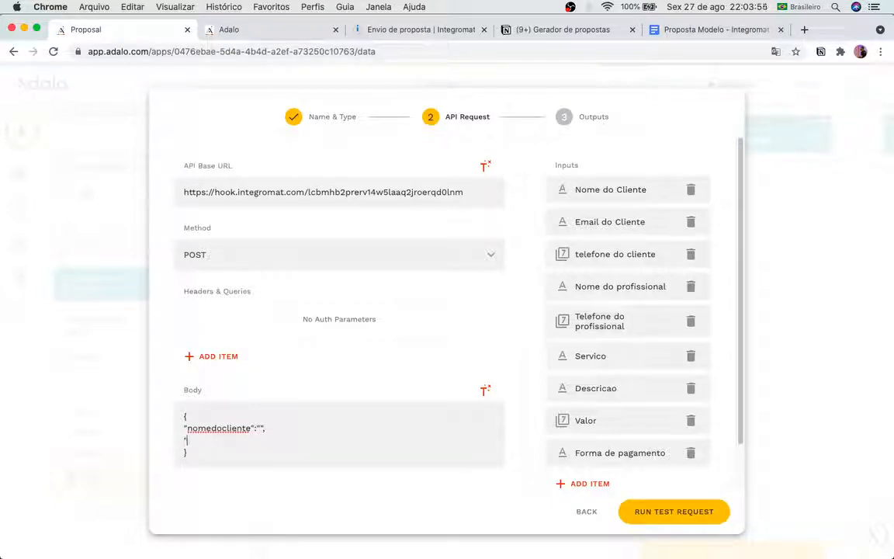
# Step: Add empty "telefonedocliente" and "e-maildocliente" keys on their own lines
pyautogui.write('", "')
pyautogui.write('telefone')
pyautogui.write('do')
pyautogui.write('cliente')
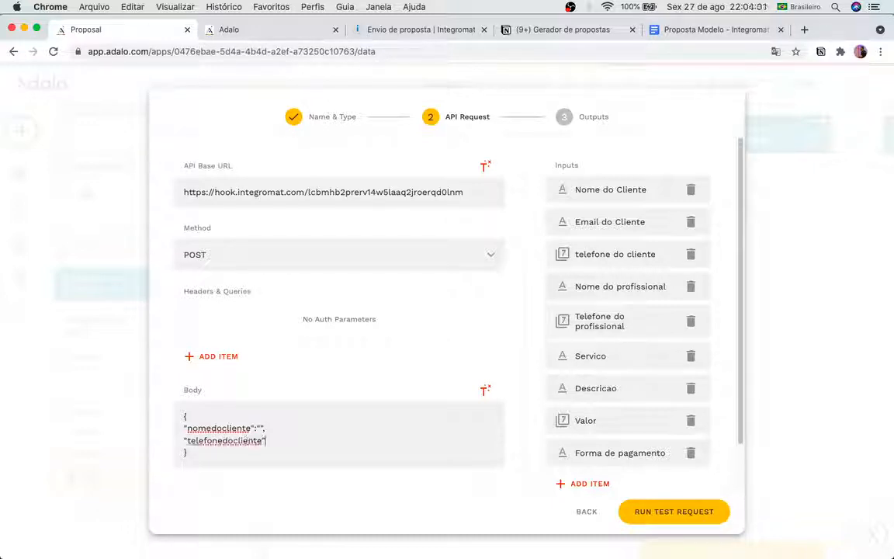
pyautogui.press('End')
pyautogui.write(':"",')
pyautogui.press('Return')
pyautogui.write('""')
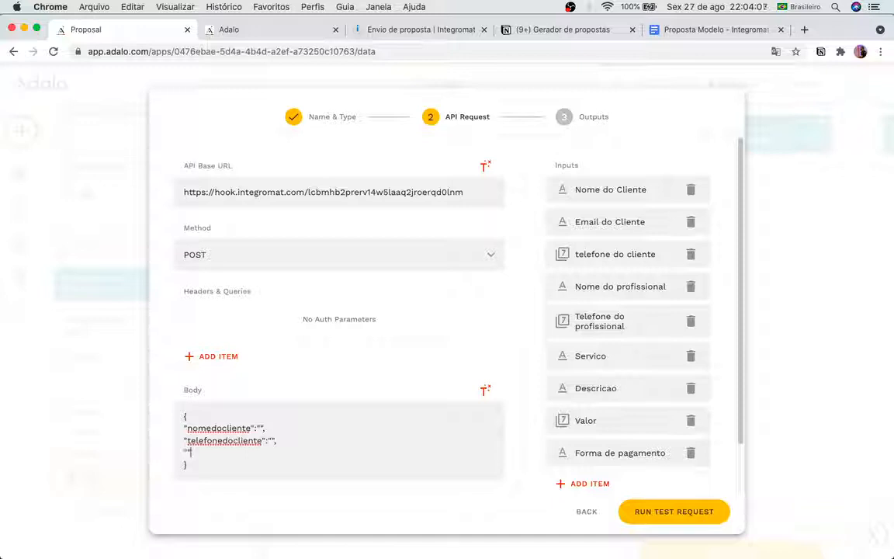
pyautogui.press('Left')
pyautogui.write('e-maildod')
pyautogui.write('liente')
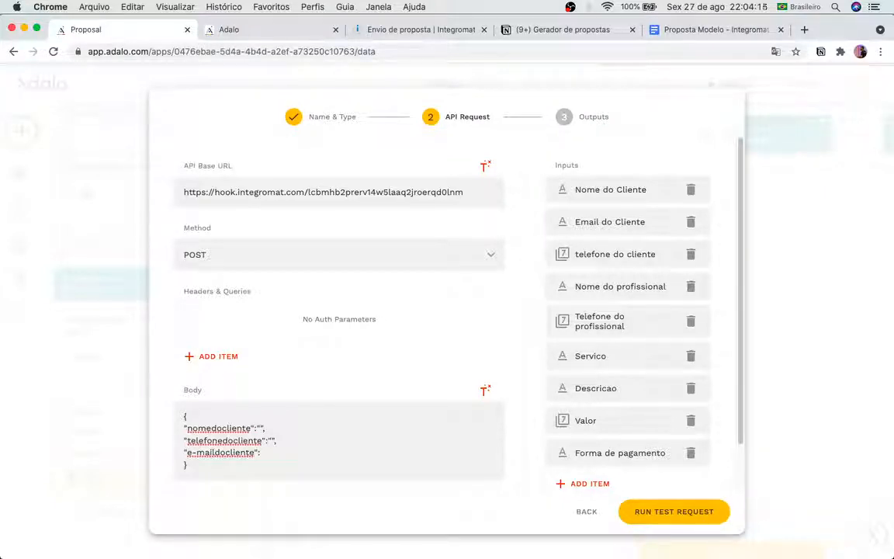
pyautogui.write('"",')
pyautogui.press('Return')
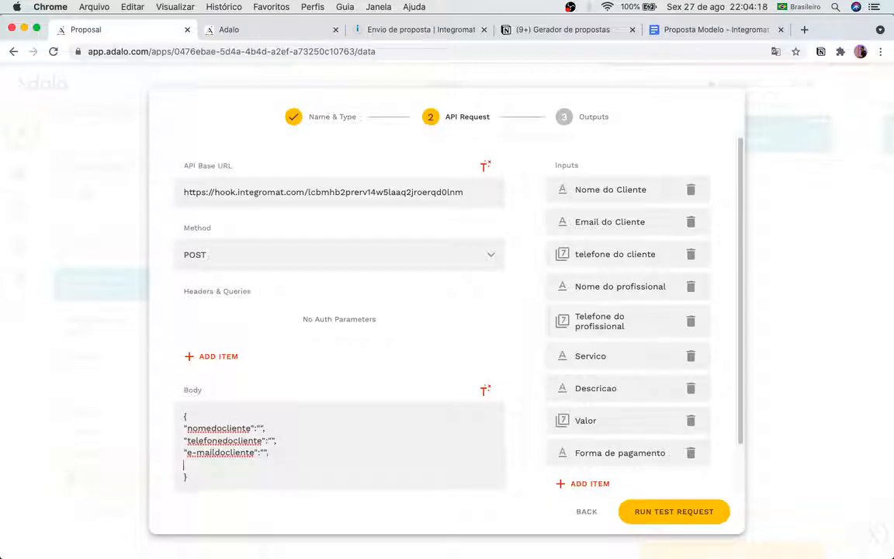
pyautogui.write('""')
pyautogui.press('Right')
# Step: Add an empty "nomedoprofissional" key and begin the "telefonedoprofissional":"" line
pyautogui.write('nomedoprofi')
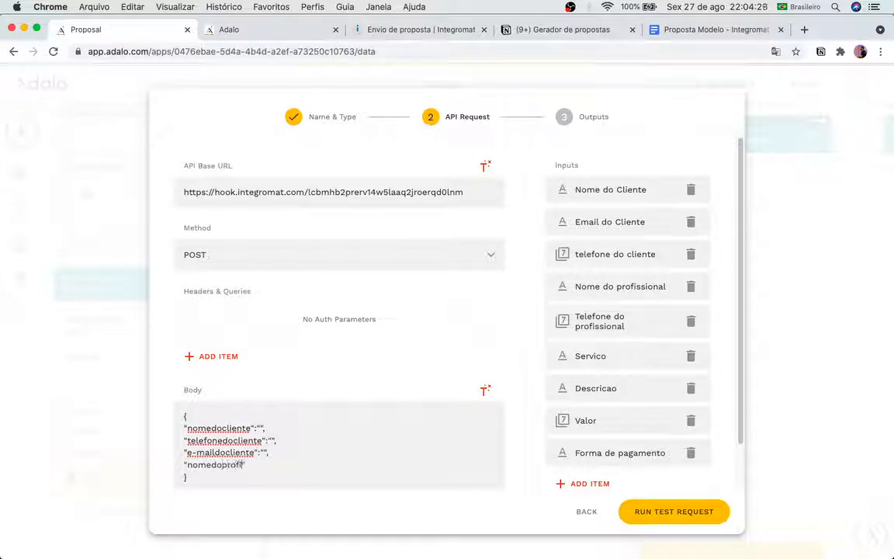
pyautogui.write('ssional')
pyautogui.press('Right')
pyautogui.press('Return')
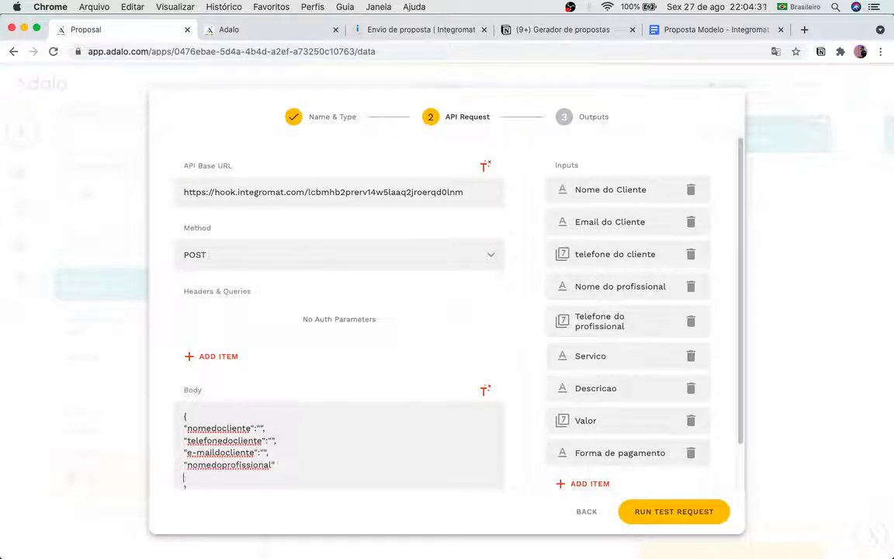
pyautogui.press('BackSpace')
pyautogui.click(310, 464)
pyautogui.write(':"')
pyautogui.press('BackSpace')
pyautogui.click(296, 464)
pyautogui.write(',')
pyautogui.press('Return')
pyautogui.write('"')
pyautogui.write('telefonedop')
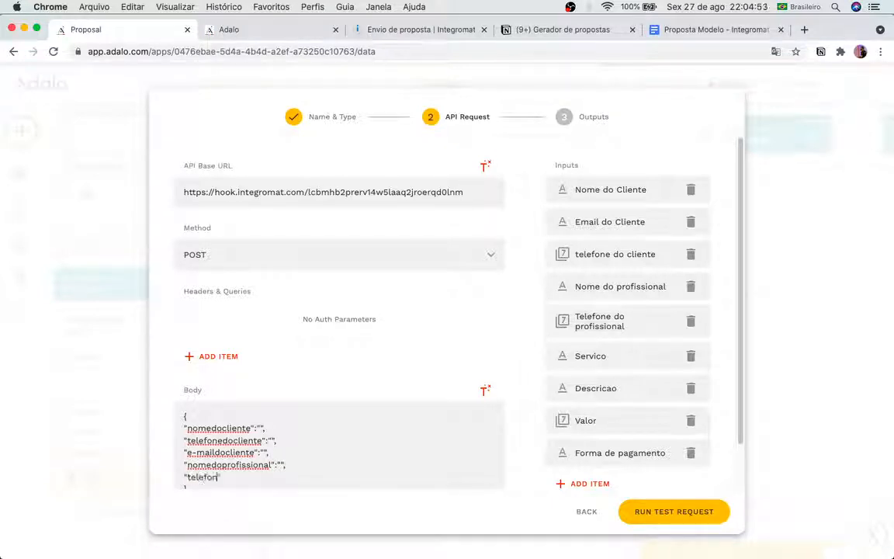
pyautogui.write('rofissional":')
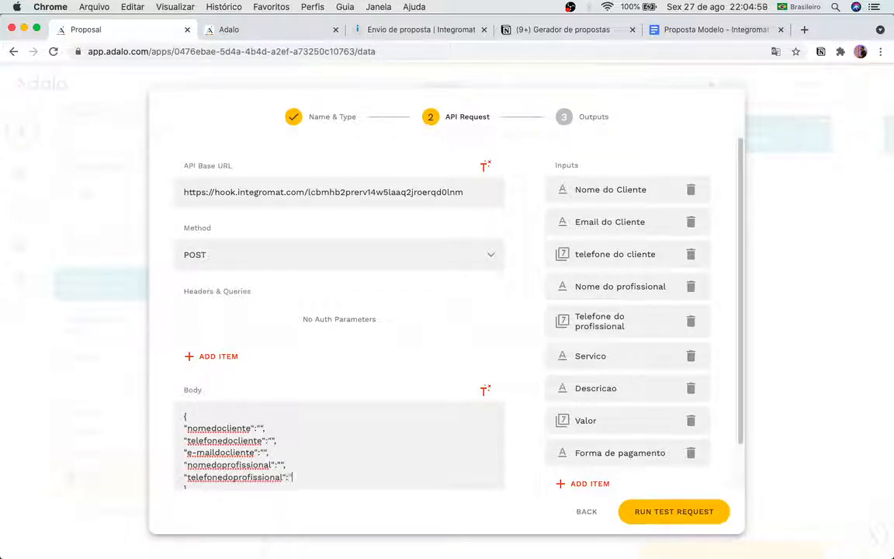
pyautogui.write('""')
# Step: End the telefonedoprofissional entry with a comma and add an empty "emaildoprofissional" key
pyautogui.press('Return')
pyautogui.write(',')
pyautogui.press('Return')
pyautogui.write('"')
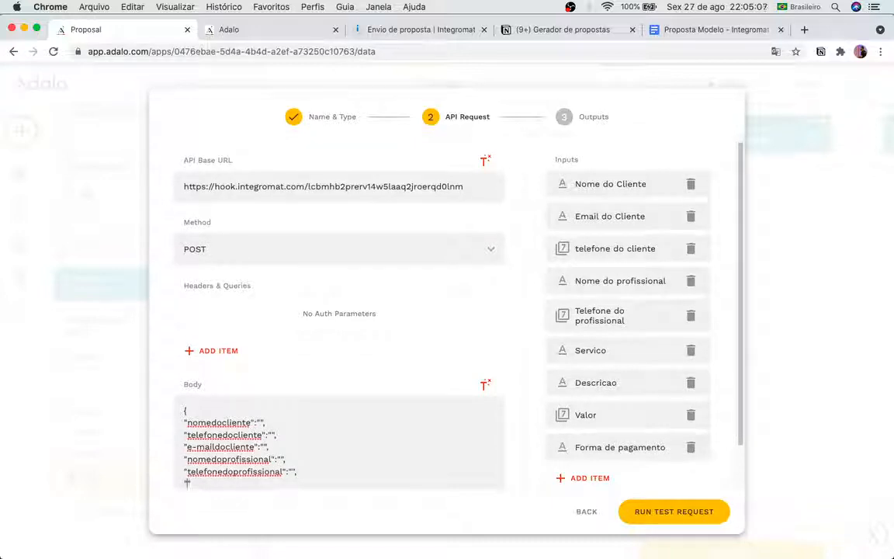
pyautogui.write('emaild')
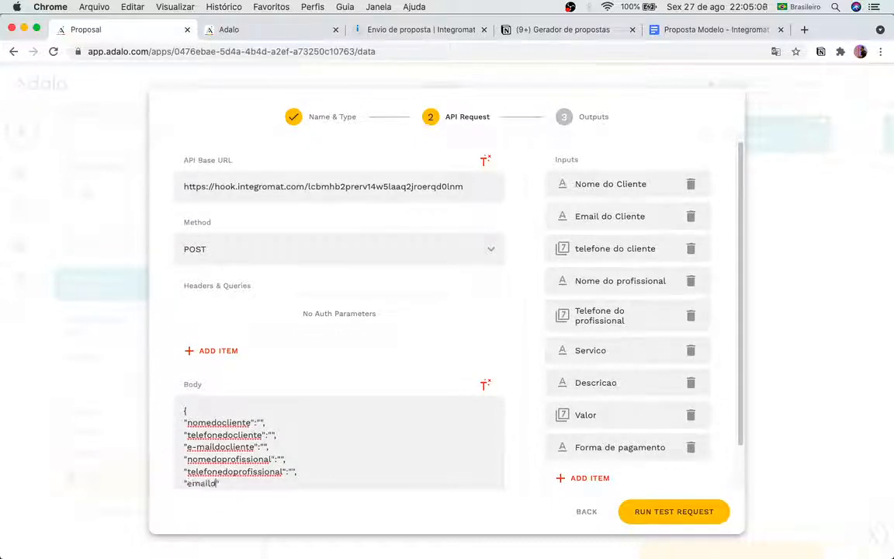
pyautogui.write('oprofissional')
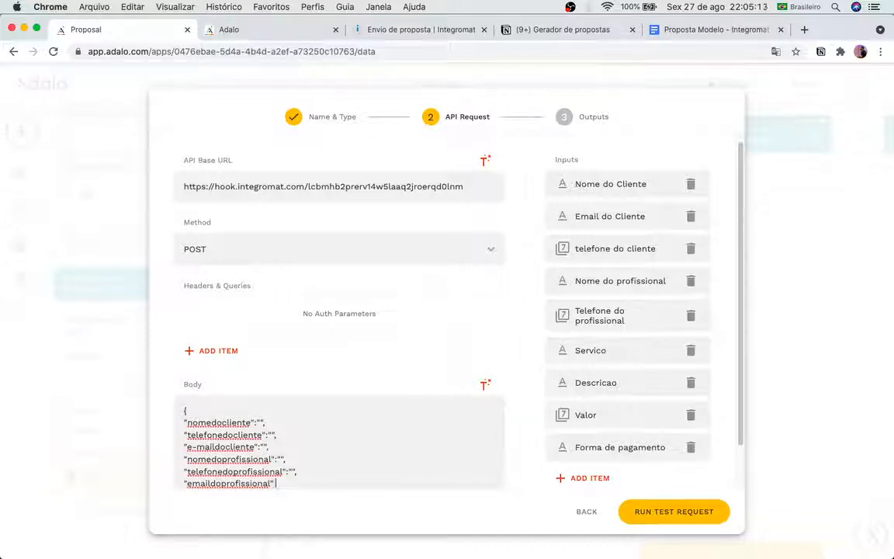
pyautogui.write('":""')
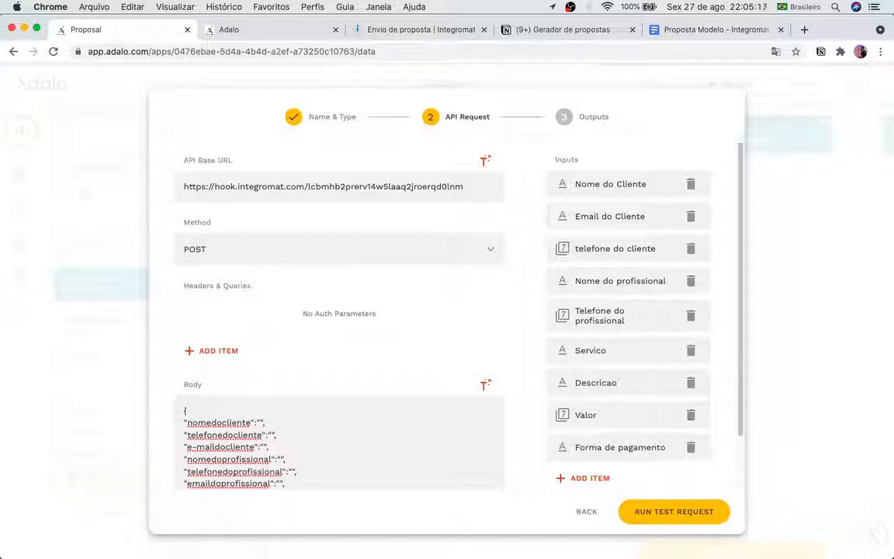
pyautogui.write(',')
# Step: Add an empty "servico" key with a trailing comma, removing stray blank lines
pyautogui.press('Return')
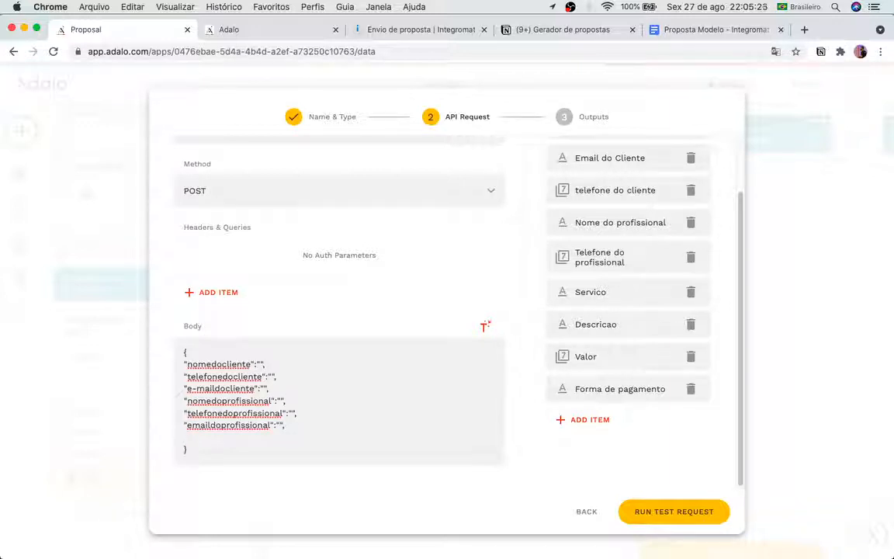
pyautogui.press('Left')
pyautogui.write('servico":')
pyautogui.press('Return')
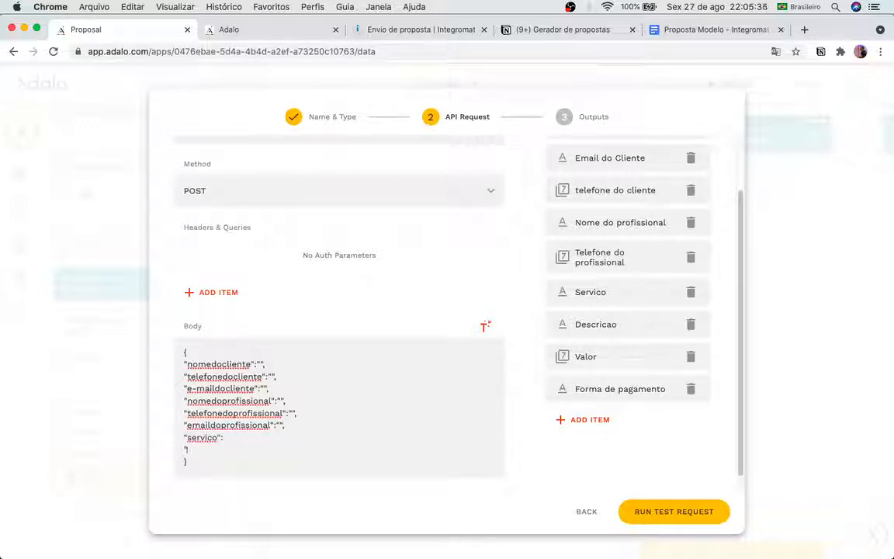
pyautogui.press('BackSpace')
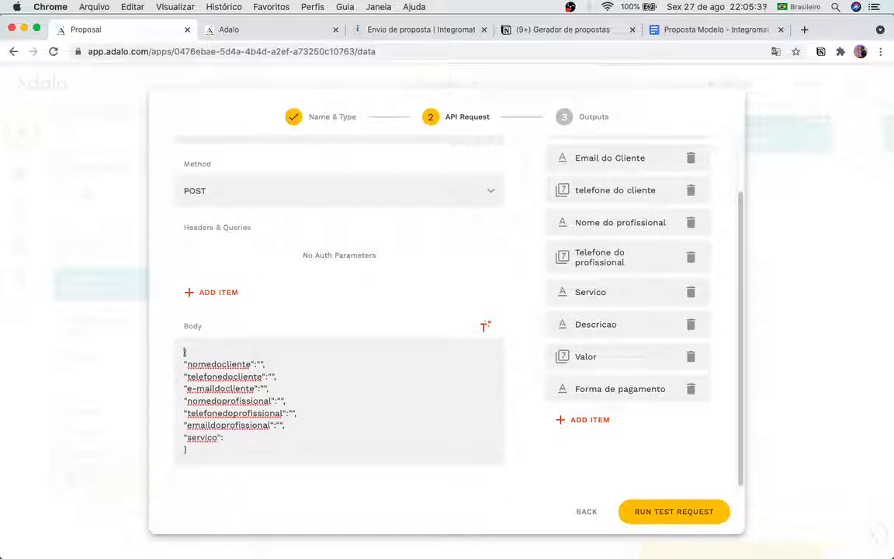
pyautogui.tripleClick(235, 438)
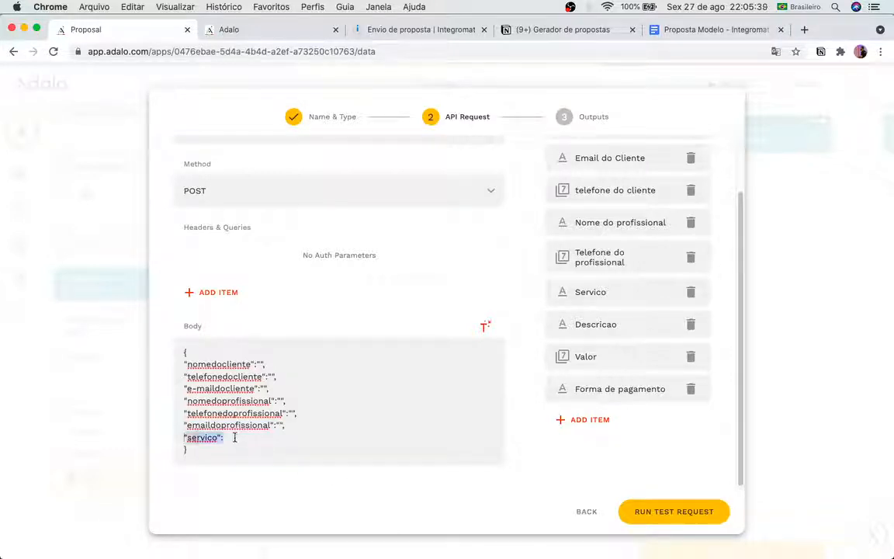
pyautogui.click(235, 437)
pyautogui.write('""')
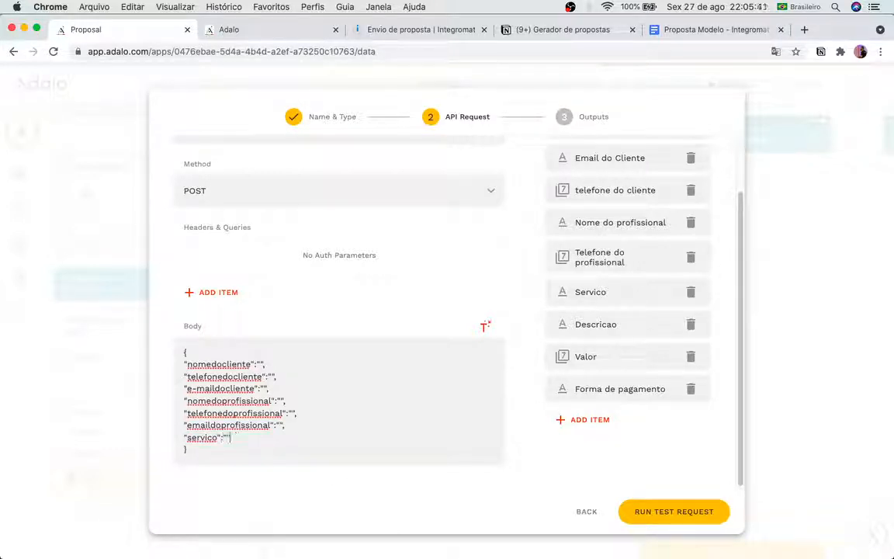
pyautogui.press('Return')
pyautogui.press('BackSpace')
pyautogui.tripleClick(233, 437)
pyautogui.click(233, 437)
pyautogui.write(',')
pyautogui.press('Return')
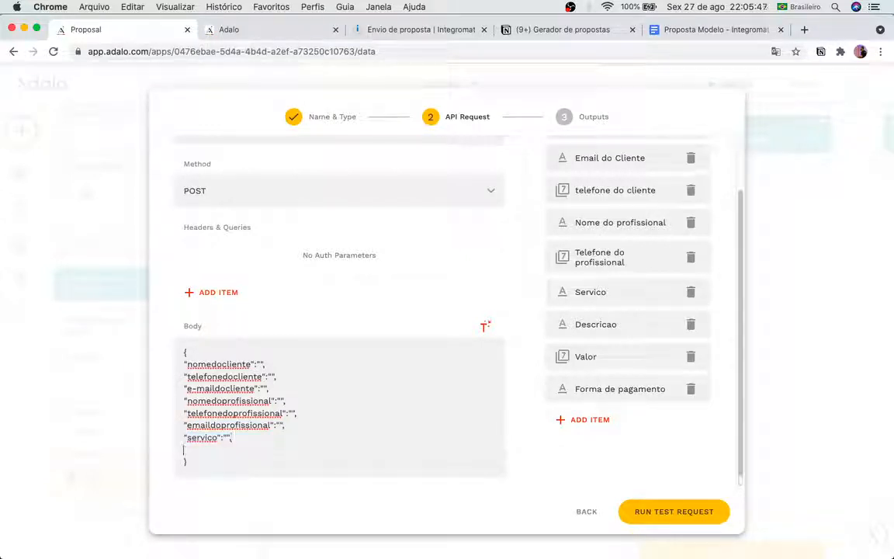
# Step: Add empty "descricao" and "valor" keys as the last body entries
pyautogui.write('"descricao')
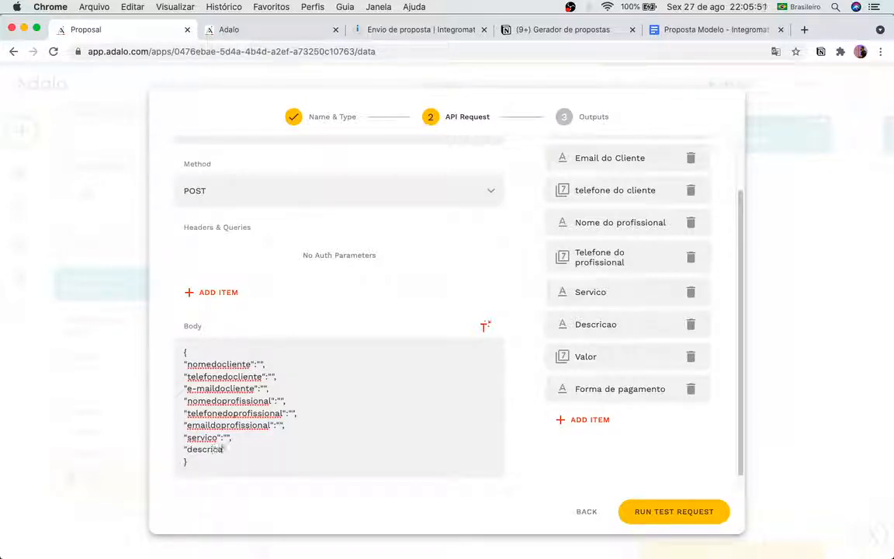
pyautogui.write('":')
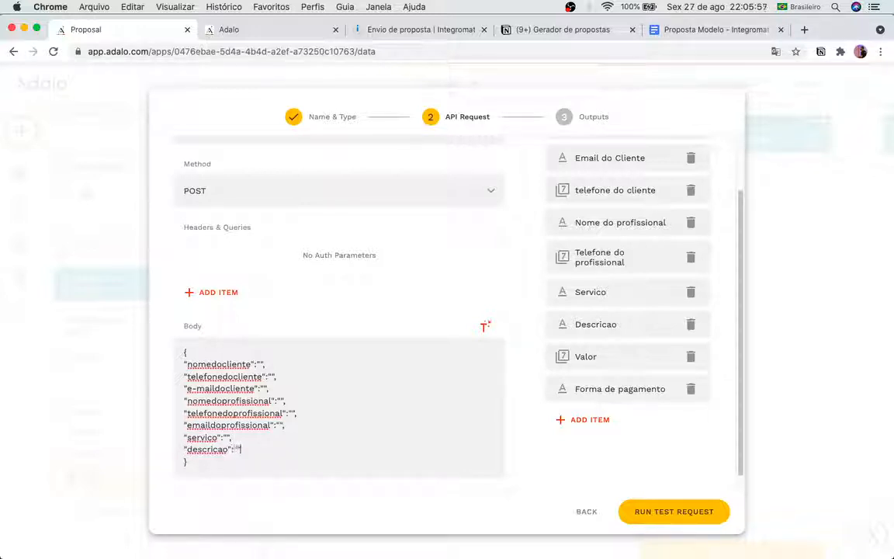
pyautogui.write('"",')
pyautogui.press('Return')
pyautogui.write('va')
pyautogui.press('BackSpace')
pyautogui.press('BackSpace')
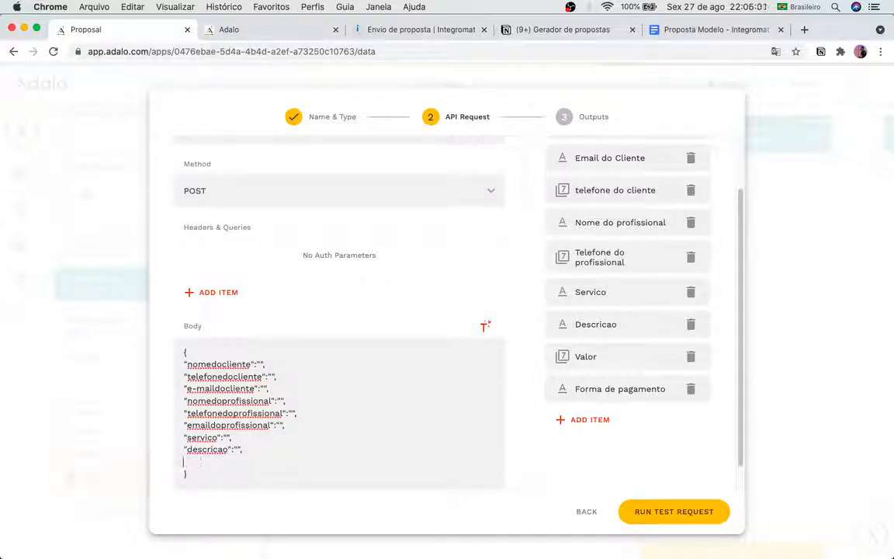
pyautogui.write('"valor":')
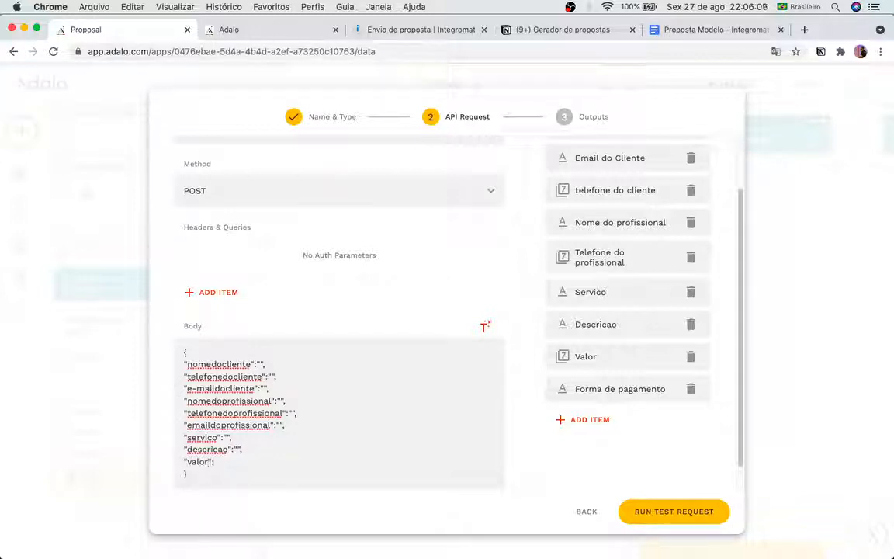
pyautogui.write('""')
# Step: Insert the Nome do Cliente, telefone do cliente and Email do Cliente inputs as the client key values
pyautogui.click(261, 364)
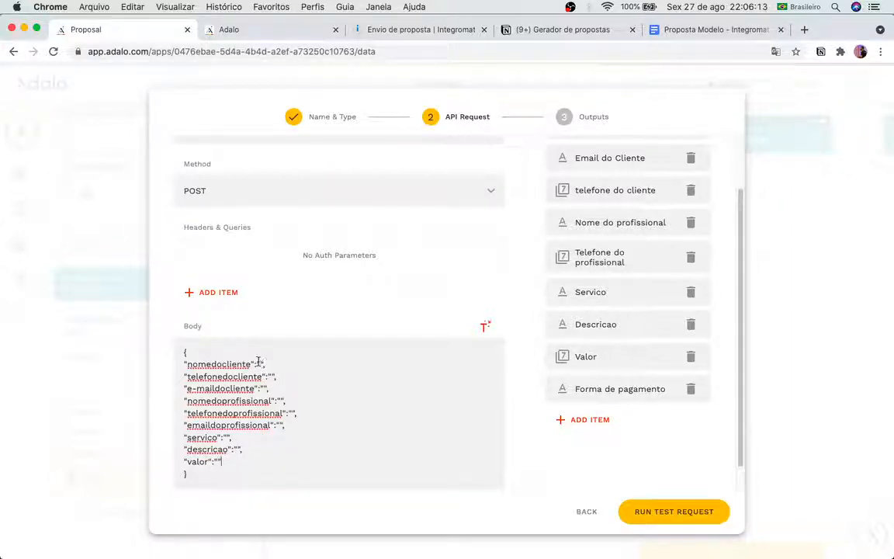
pyautogui.click(483, 326)
pyautogui.click(489, 92)
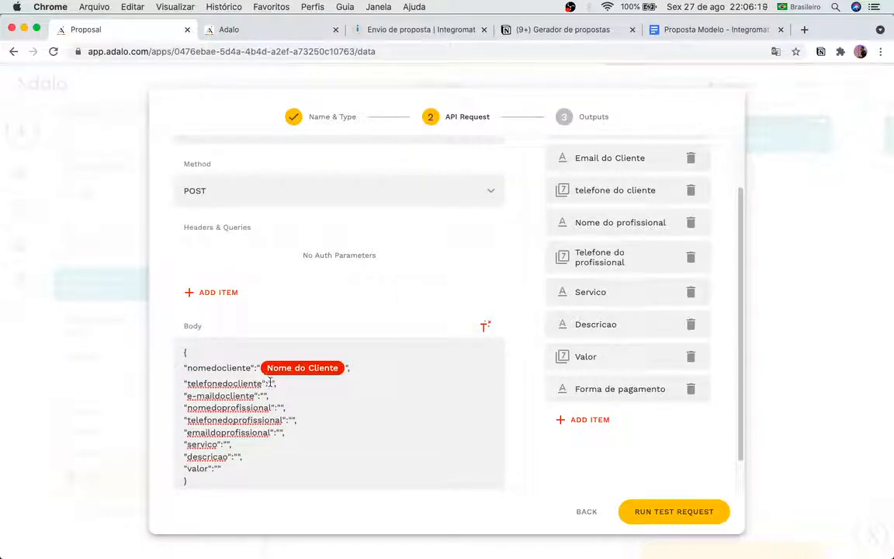
pyautogui.click(270, 383)
pyautogui.click(483, 326)
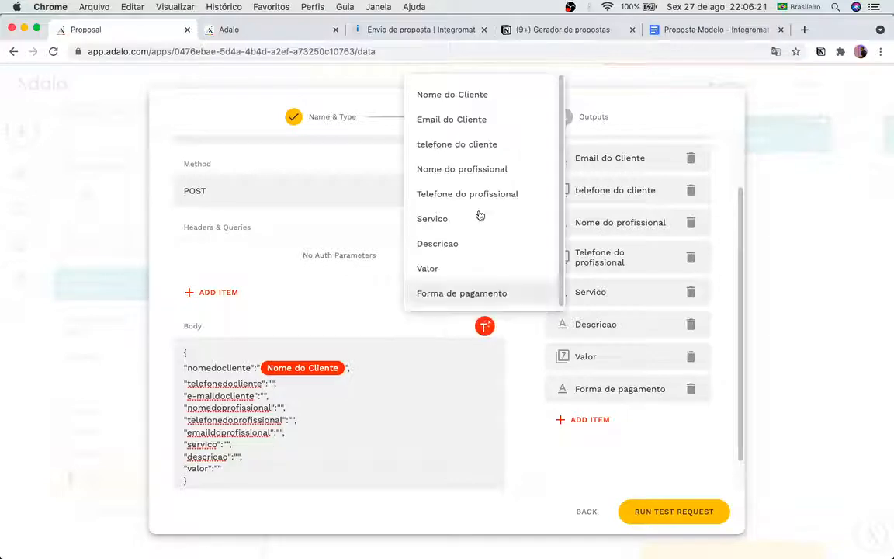
pyautogui.click(485, 144)
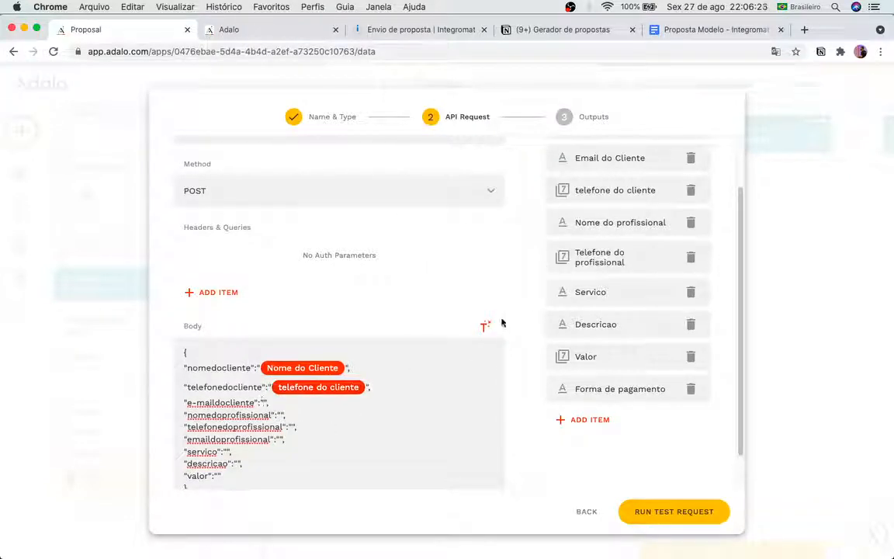
pyautogui.click(486, 325)
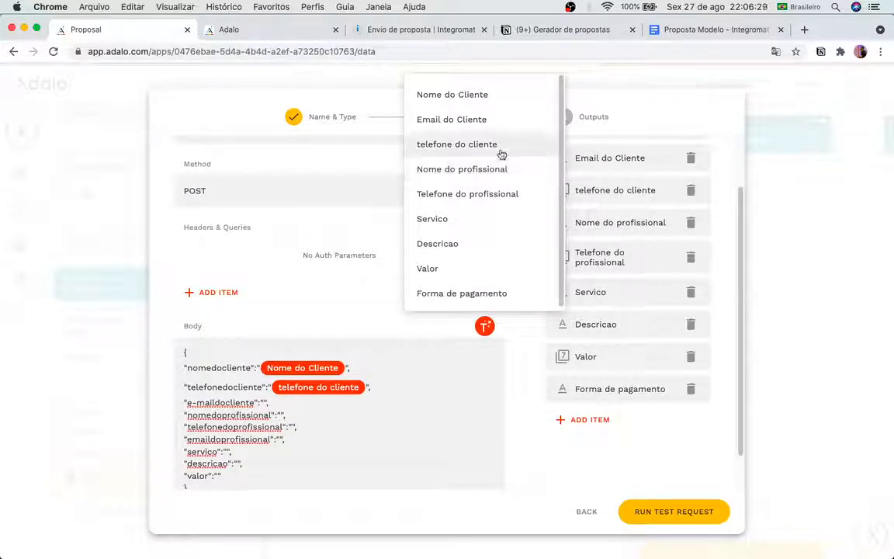
pyautogui.click(497, 121)
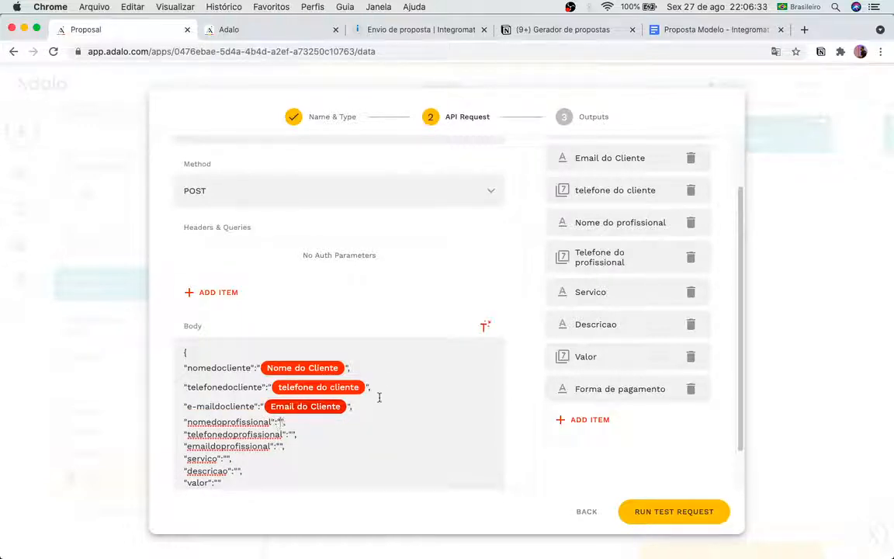
# Step: Insert the Nome do profissional and Telefone do profissional inputs as the professional key values
pyautogui.click(483, 325)
pyautogui.click(473, 168)
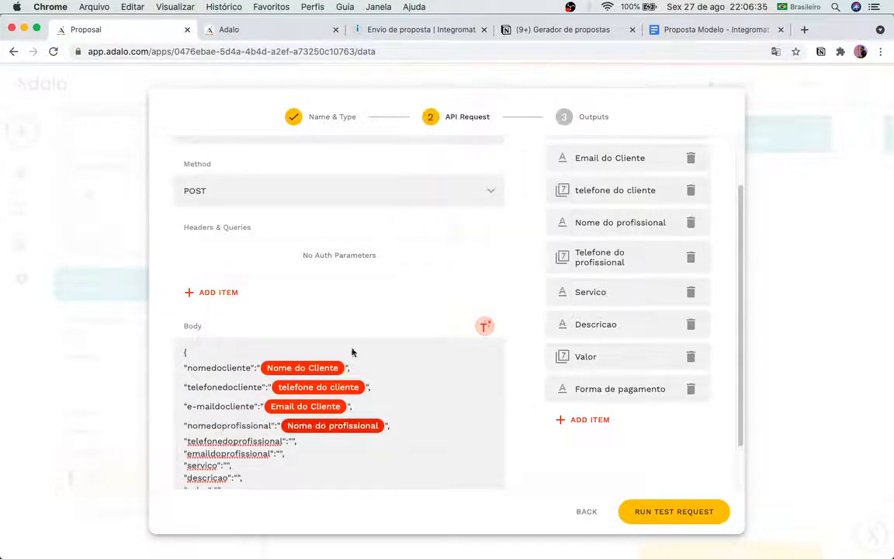
pyautogui.click(291, 440)
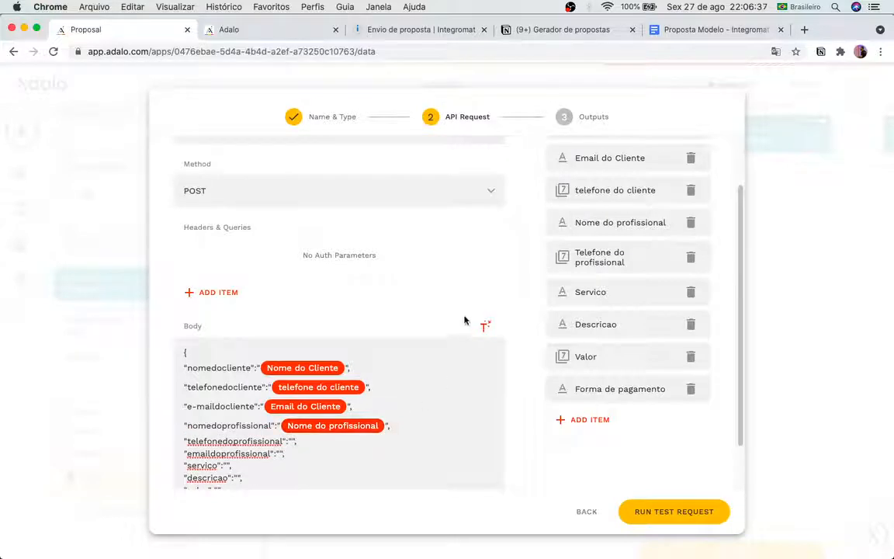
pyautogui.click(479, 327)
pyautogui.click(487, 192)
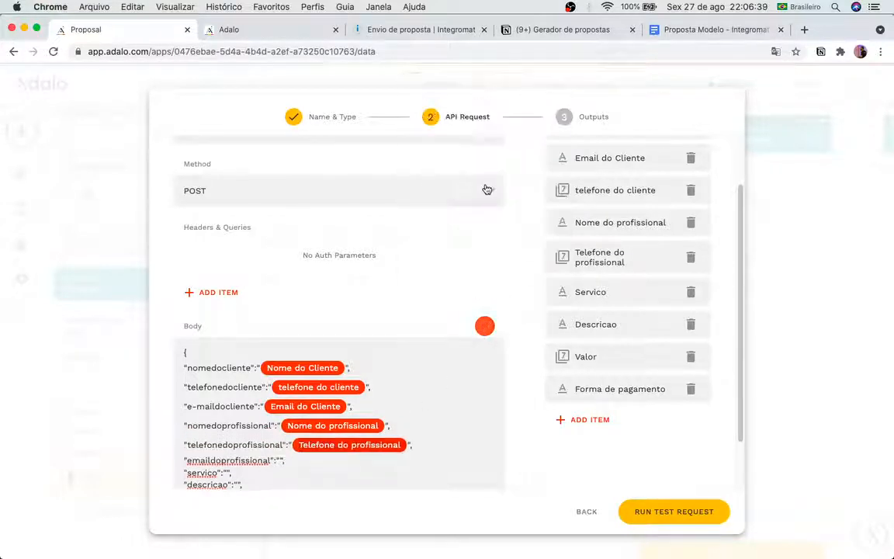
pyautogui.scroll(-2, 396, 435)
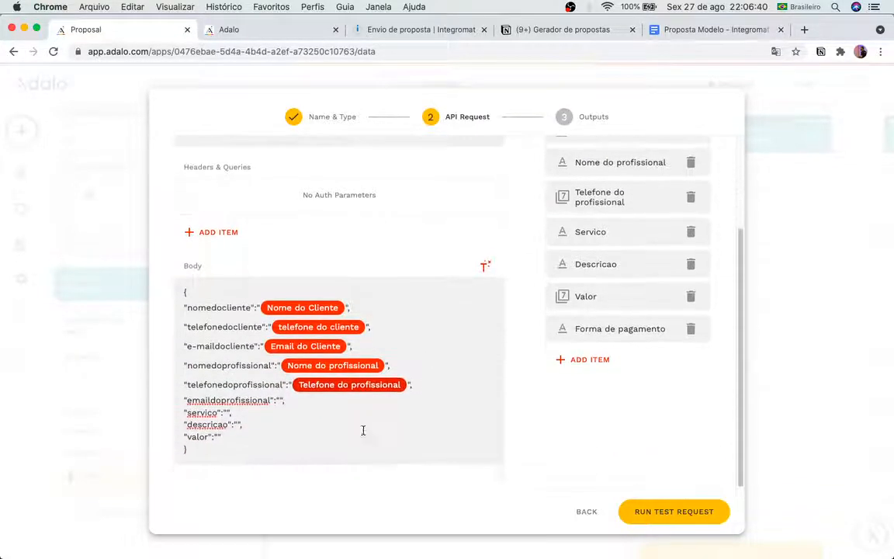
pyautogui.click(278, 401)
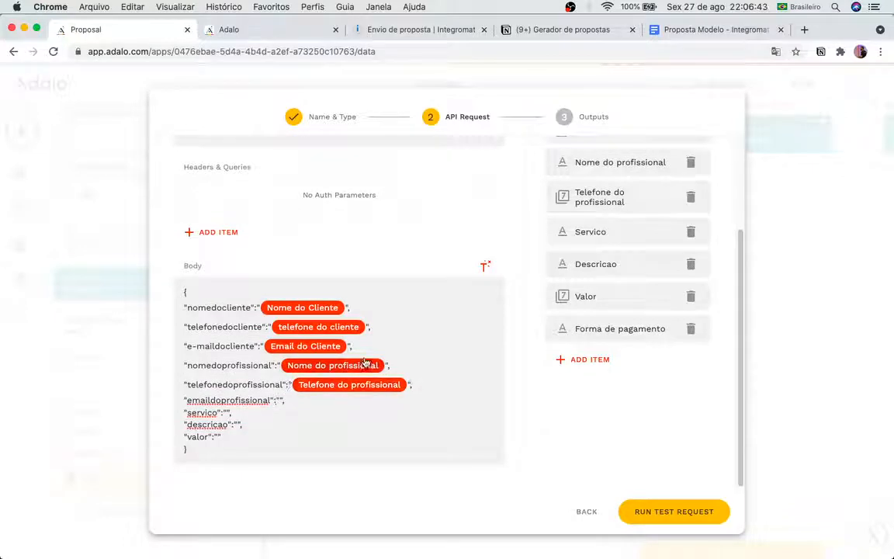
pyautogui.click(484, 266)
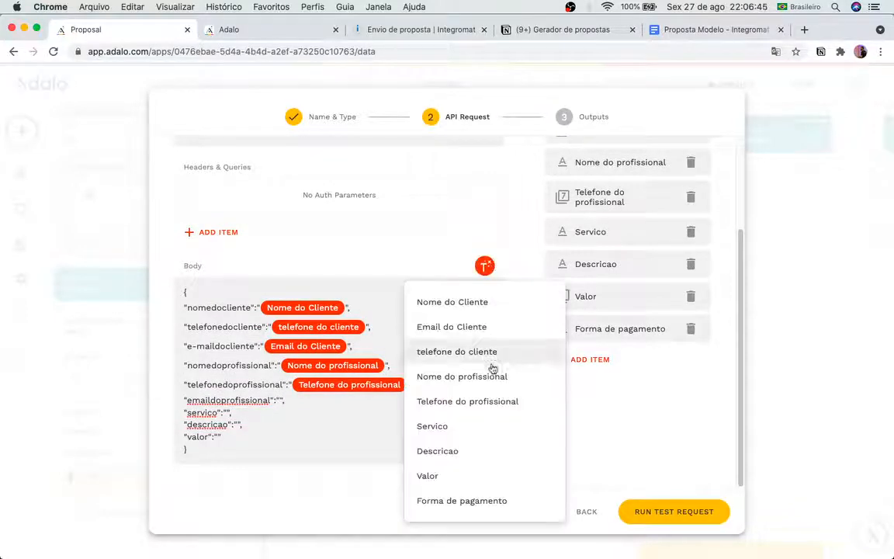
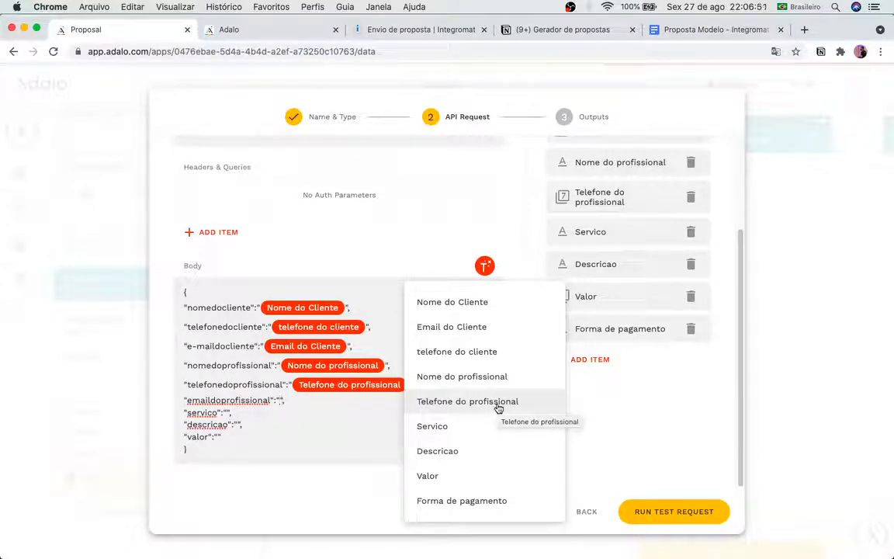
# Step: Close the magic-text field list without inserting anything and begin adding a new input
pyautogui.click(677, 409)
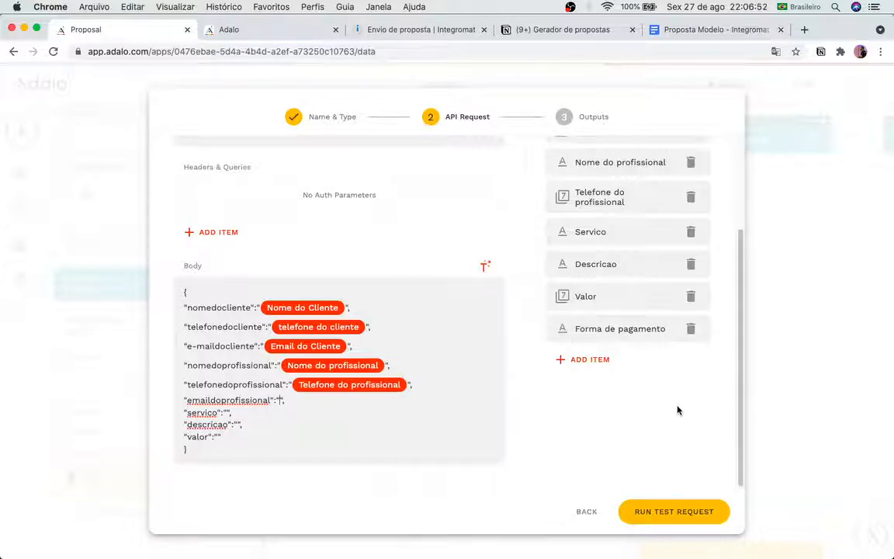
pyautogui.click(633, 357)
# Step: Add a text input named 'Email do profissional' with a sample e-mail address as its example value
pyautogui.click(621, 280)
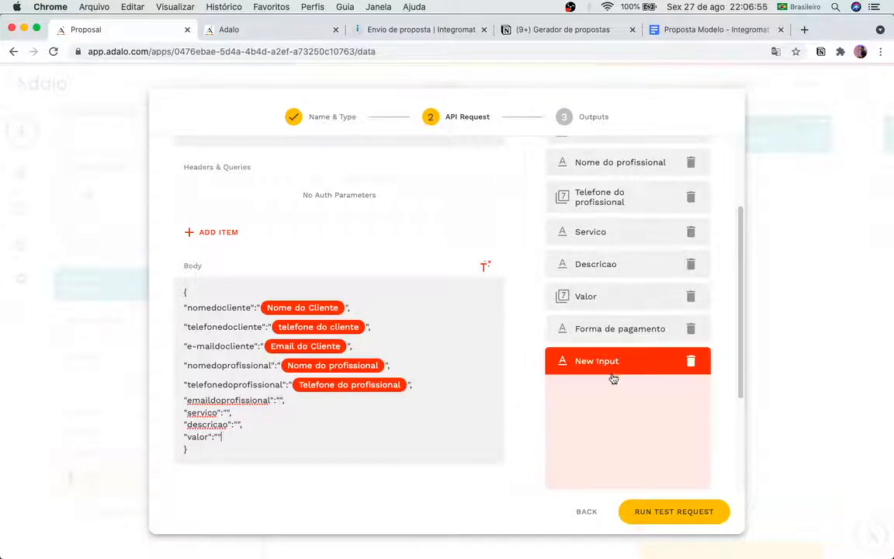
pyautogui.tripleClick(598, 464)
pyautogui.press('BackSpace')
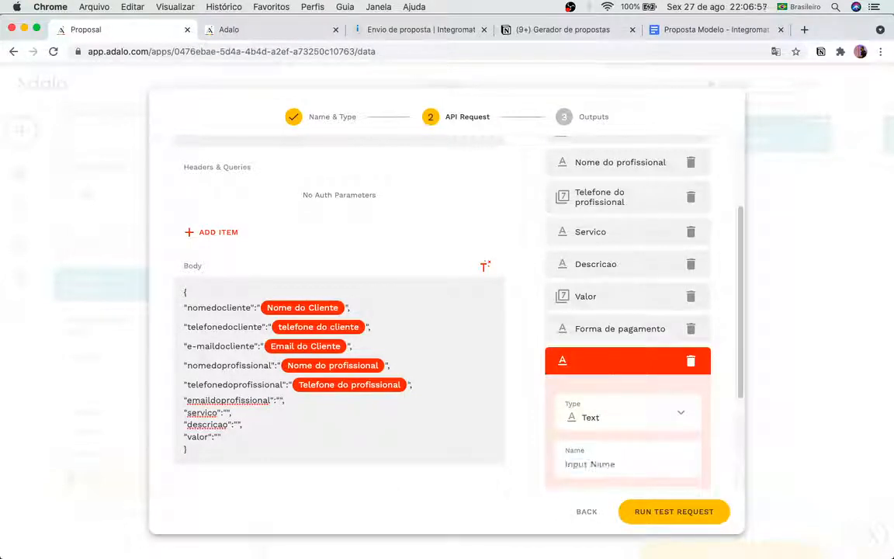
pyautogui.write('Email do pro')
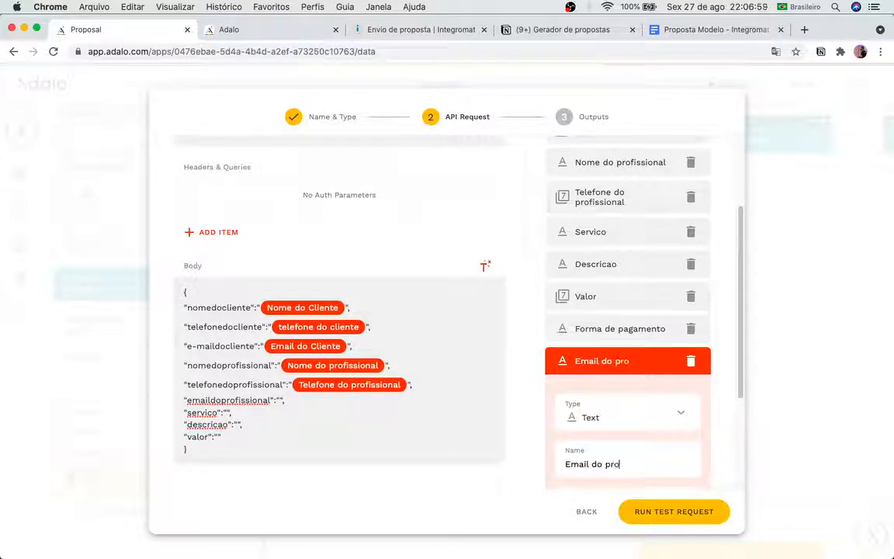
pyautogui.write('fissional')
pyautogui.press('Return')
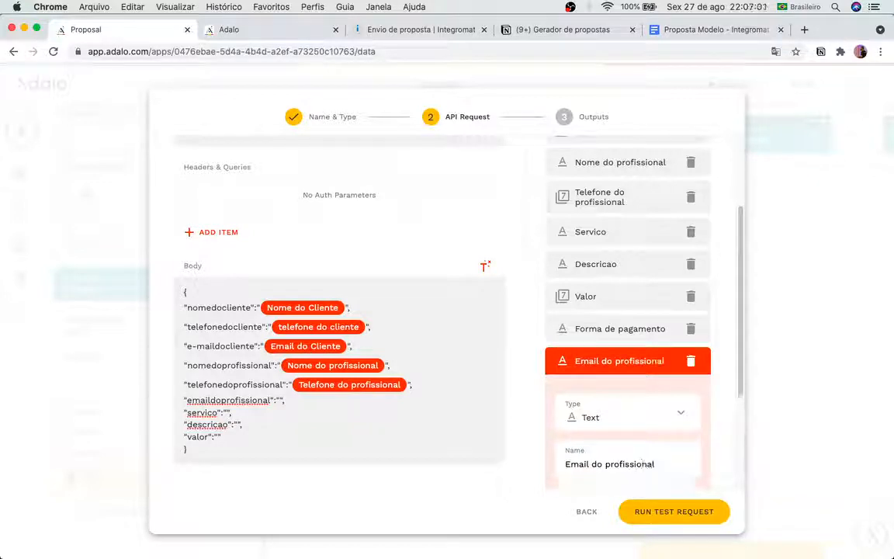
pyautogui.scroll(-3, 622, 433)
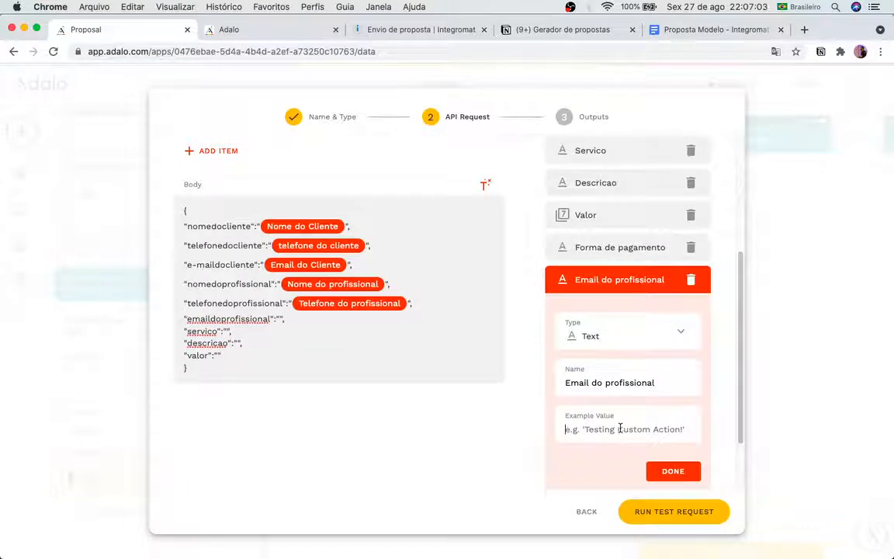
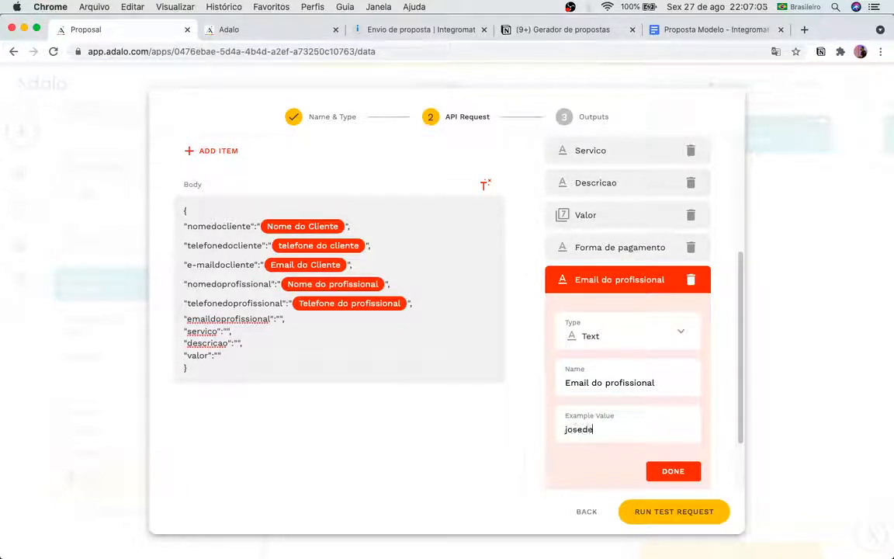
pyautogui.click(673, 471)
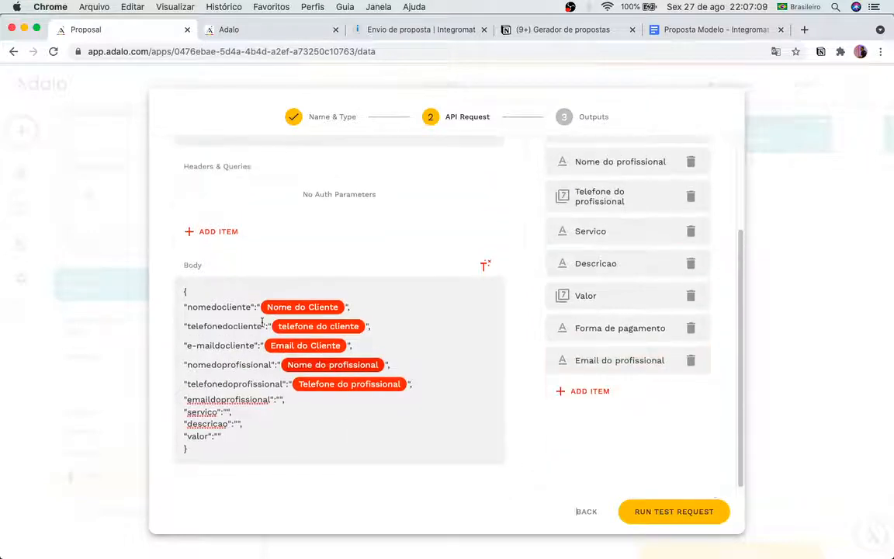
# Step: Insert the Email do profissional, Servico, Descricao and Valor fields into their empty body values
pyautogui.click(277, 399)
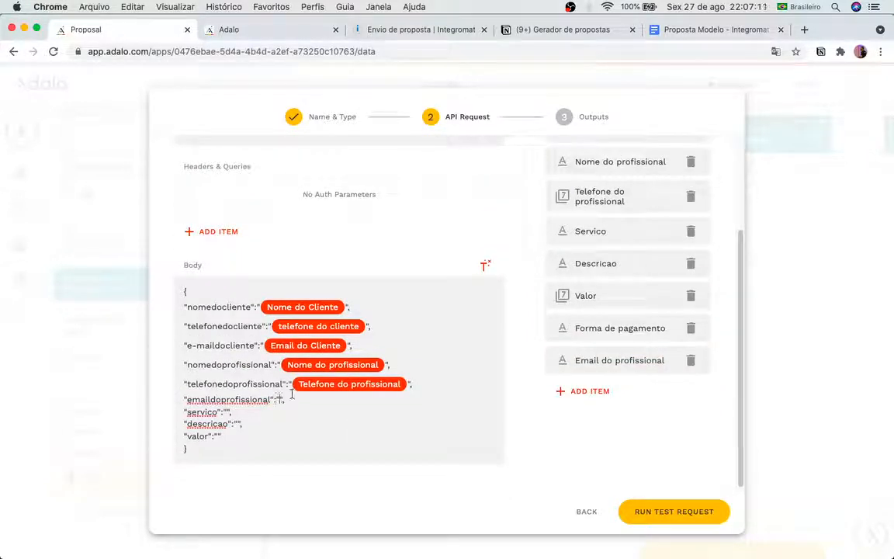
pyautogui.click(485, 266)
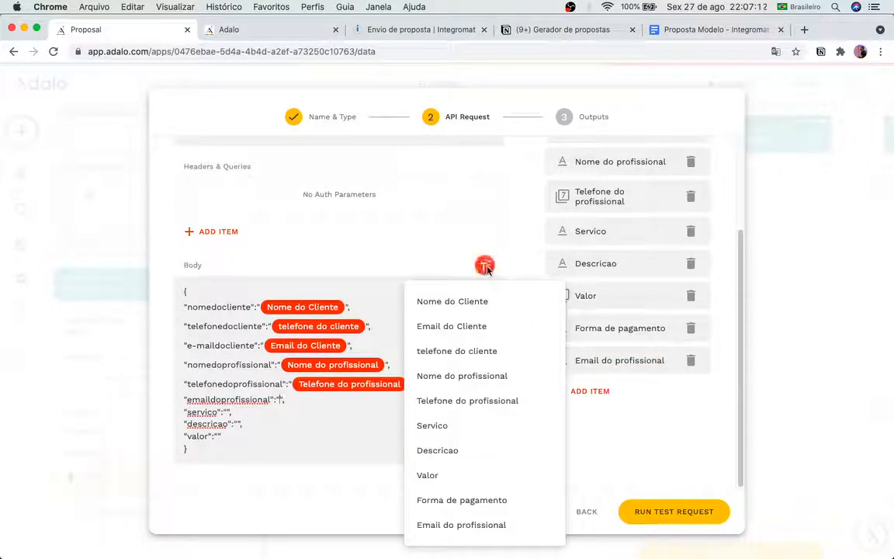
pyautogui.click(491, 523)
pyautogui.click(226, 419)
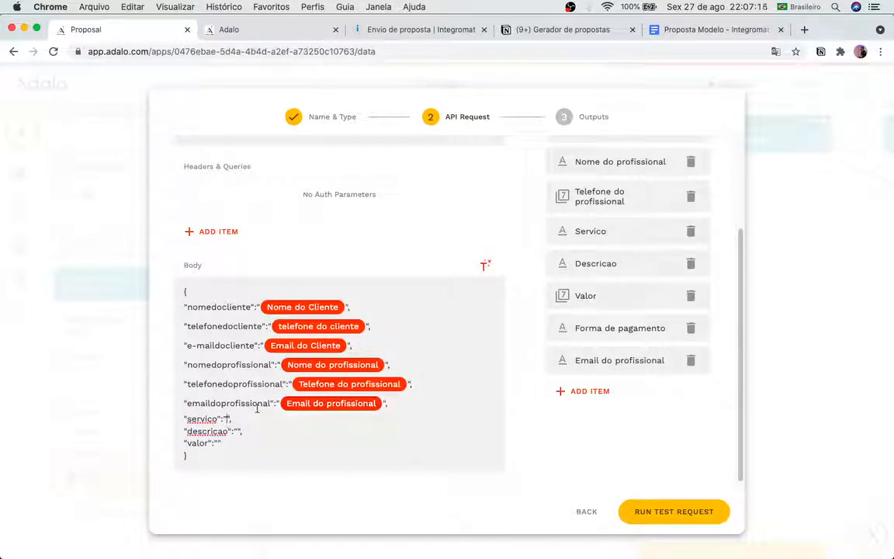
pyautogui.click(485, 266)
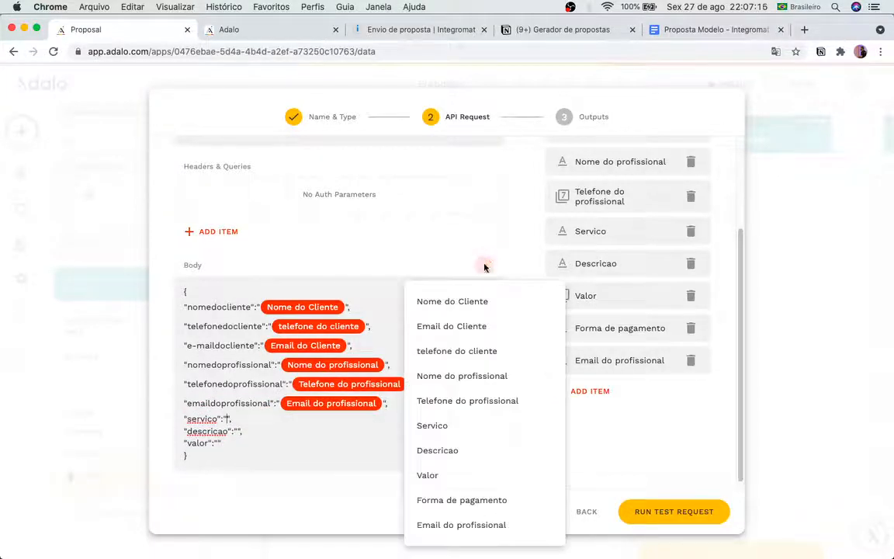
pyautogui.click(464, 426)
pyautogui.click(239, 439)
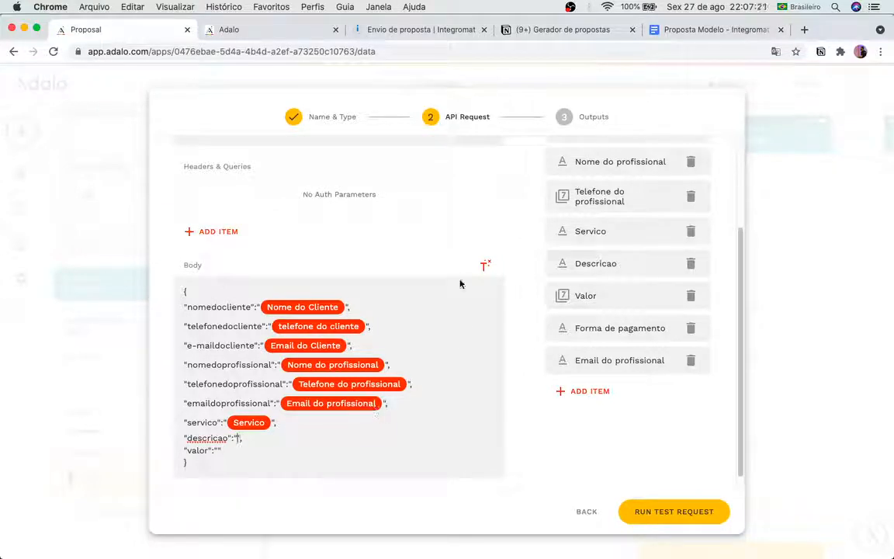
pyautogui.click(483, 266)
pyautogui.click(465, 453)
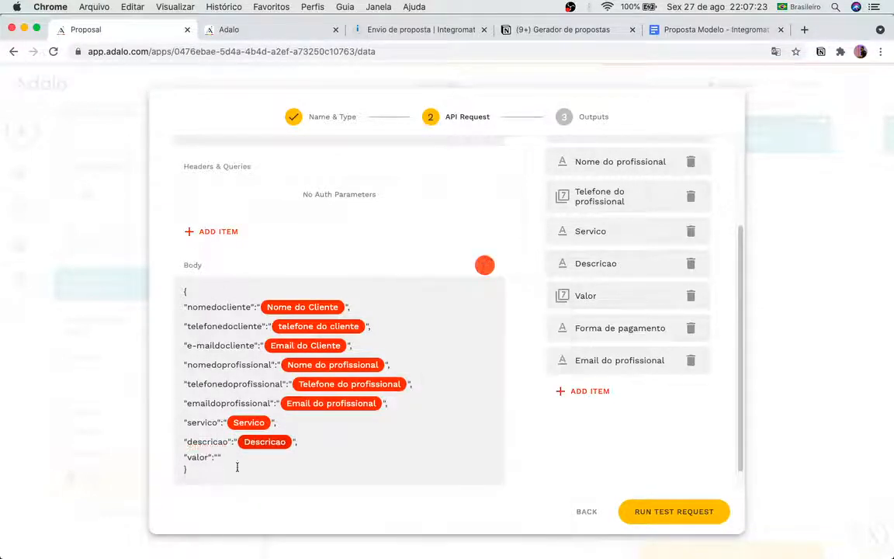
pyautogui.click(217, 457)
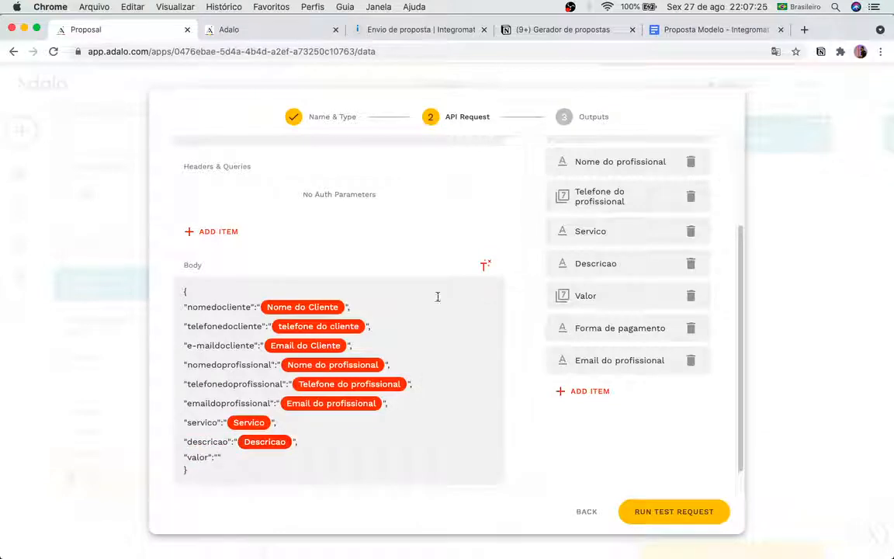
pyautogui.click(484, 266)
pyautogui.click(451, 475)
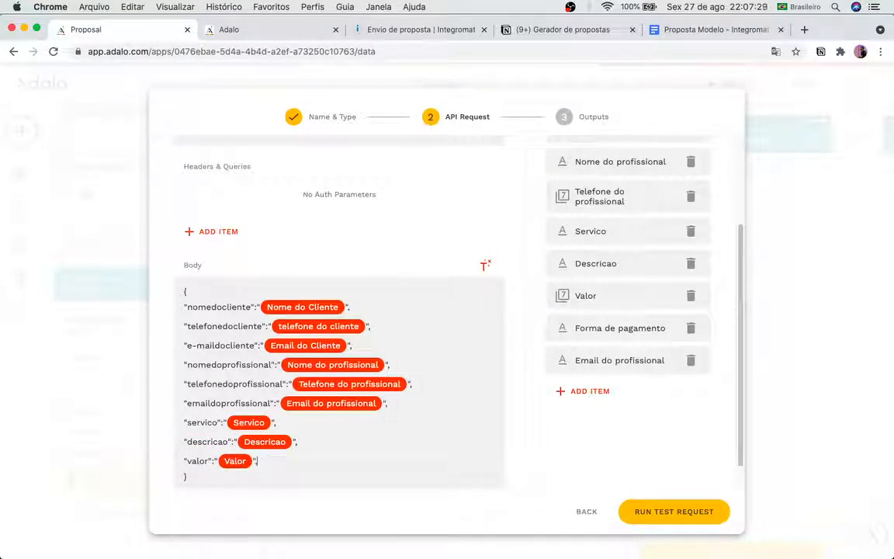
# Step: Add a formadepagamento body line mapped to the Forma de pagamento field, then view the template doc
pyautogui.write(',')
pyautogui.press('Return')
pyautogui.write('":')
pyautogui.press('Return')
pyautogui.write('"')
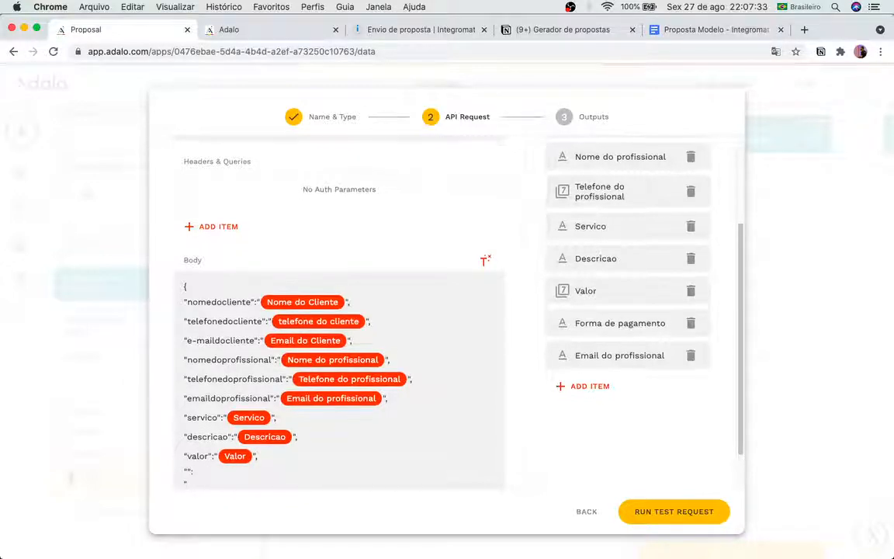
pyautogui.press('BackSpace')
pyautogui.press('BackSpace')
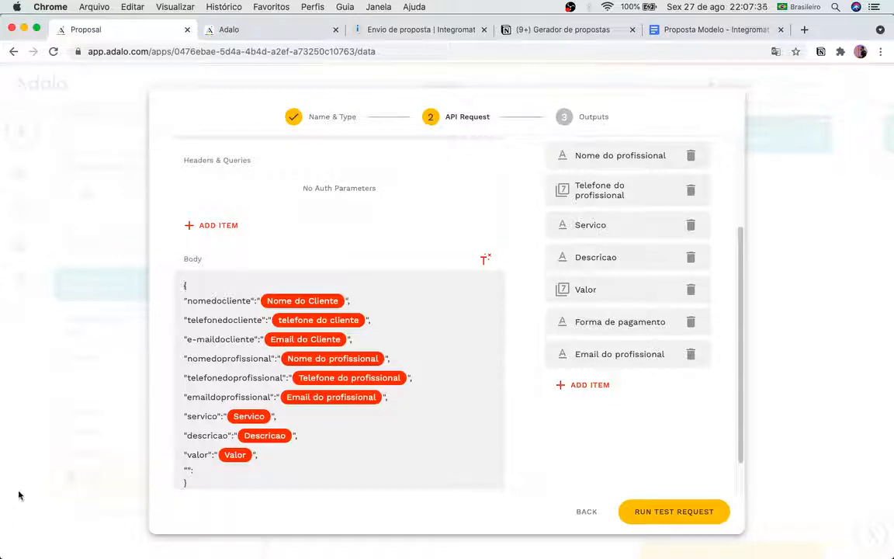
pyautogui.click(209, 475)
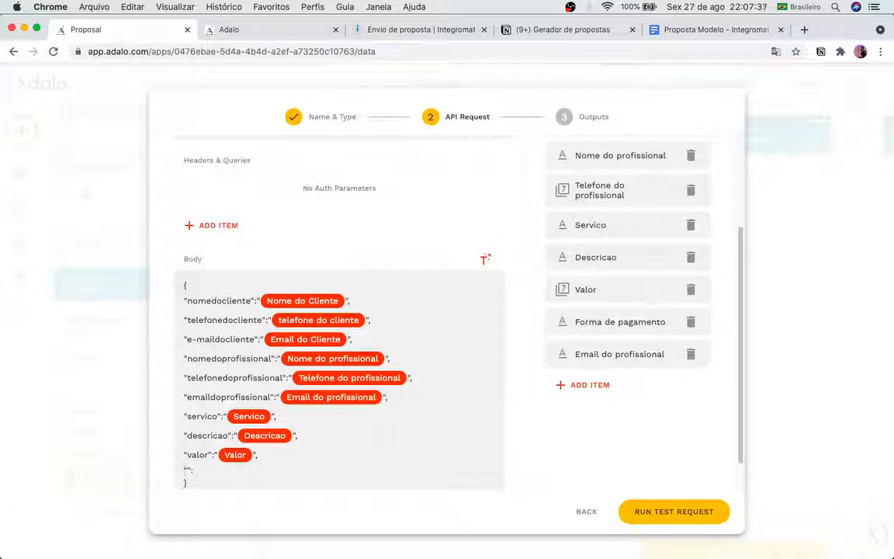
pyautogui.write('formadepagamento')
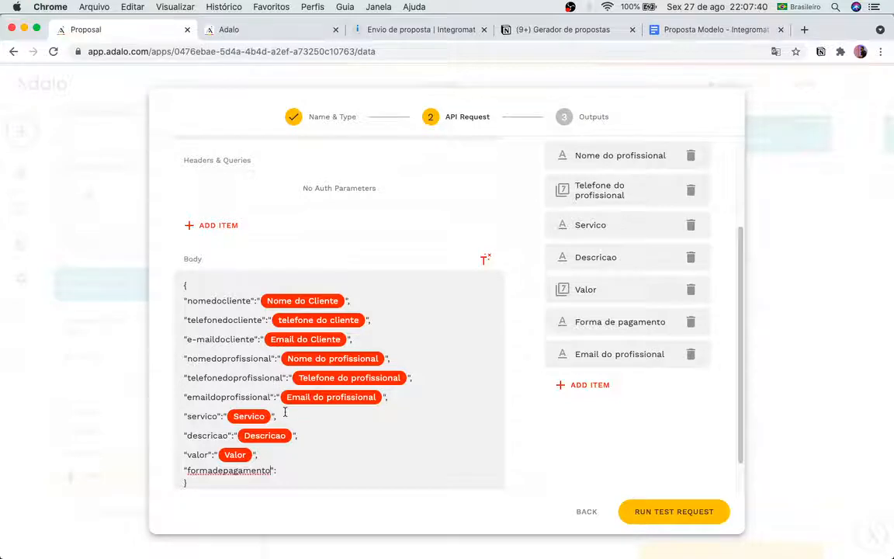
pyautogui.scroll(-1, 264, 450)
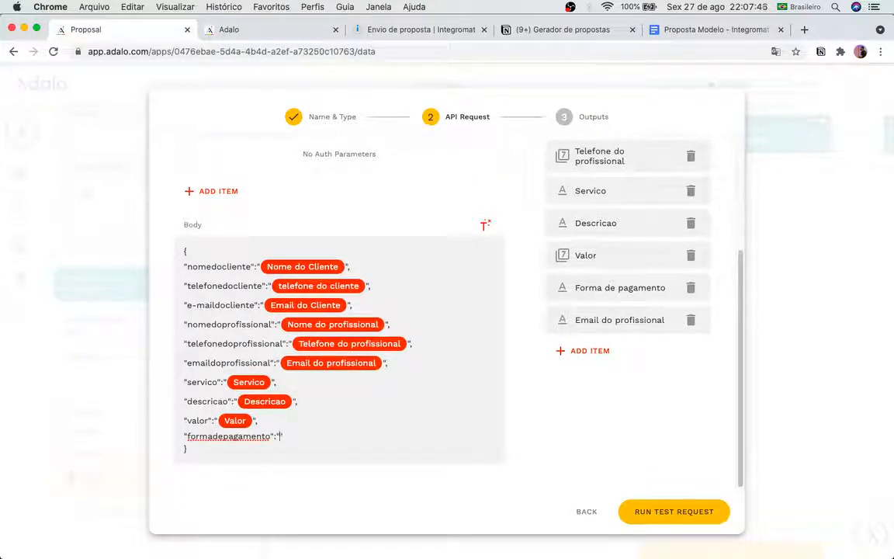
pyautogui.click(485, 225)
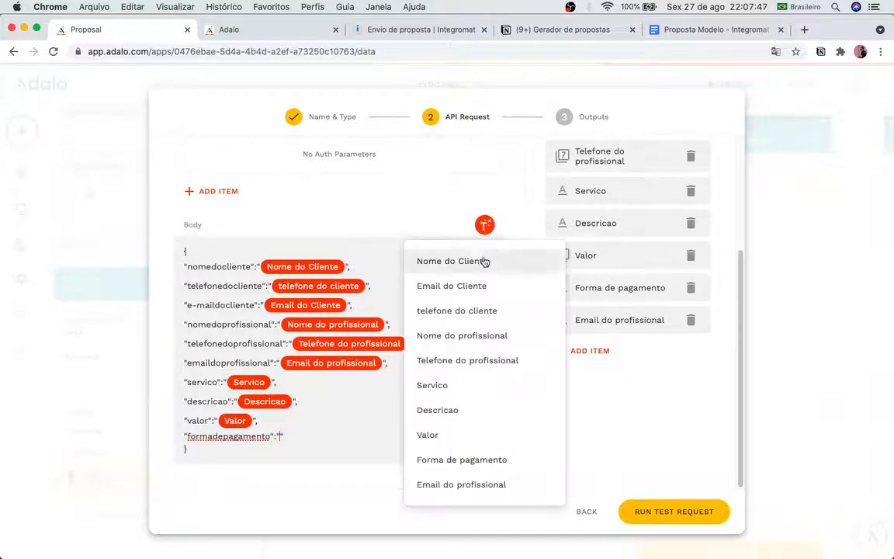
pyautogui.click(496, 458)
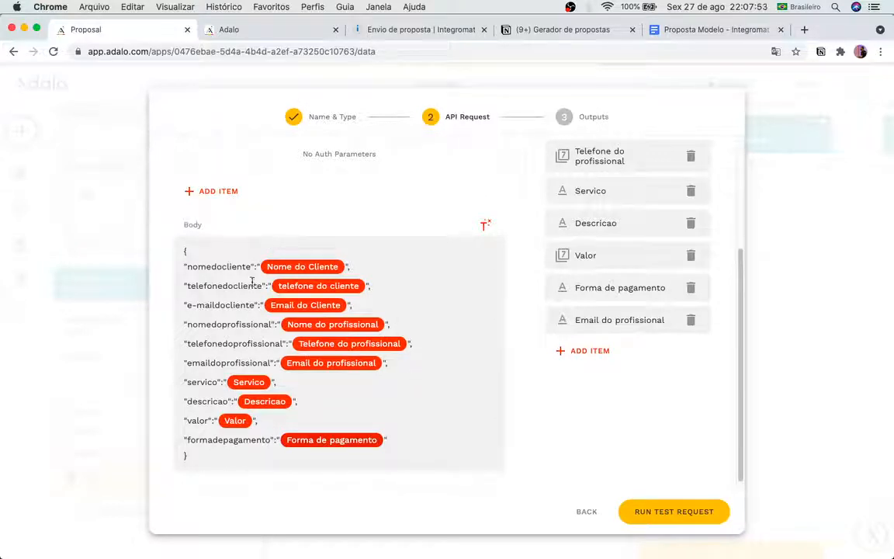
pyautogui.click(732, 33)
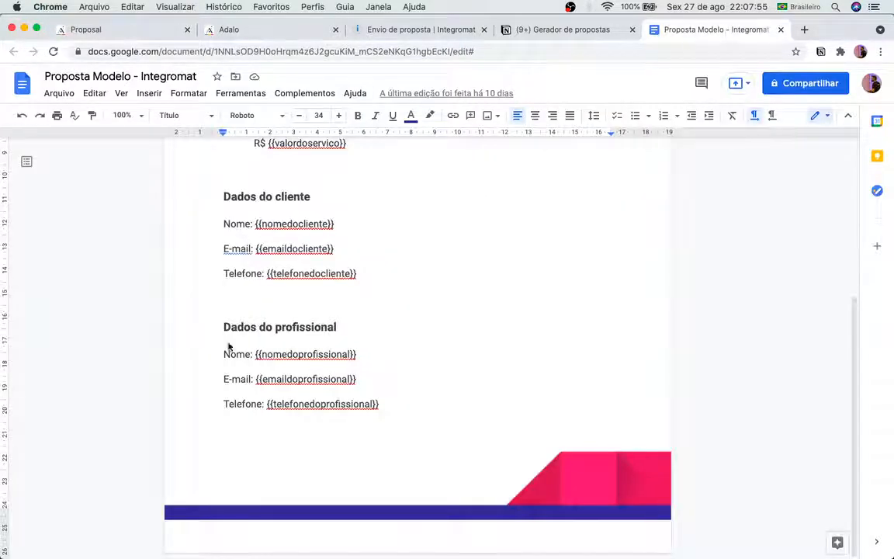
# Step: Rename the e-maildocliente key to emaildocliente to match the Google Docs template placeholder
pyautogui.click(262, 33)
pyautogui.click(117, 29)
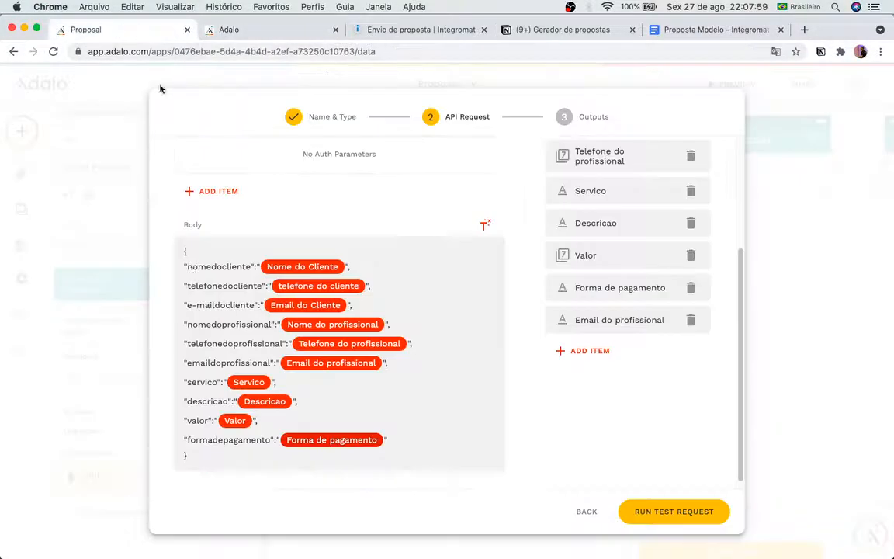
pyautogui.click(201, 305)
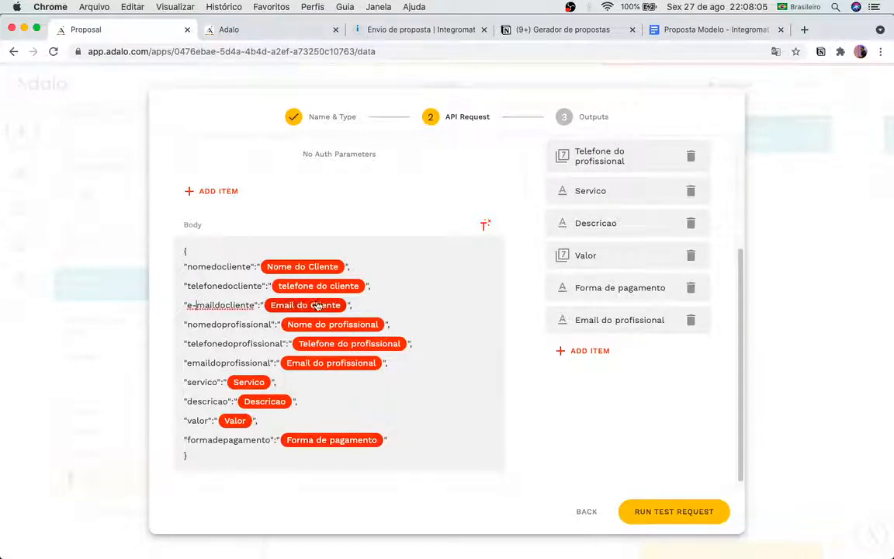
pyautogui.press('BackSpace')
pyautogui.click(679, 32)
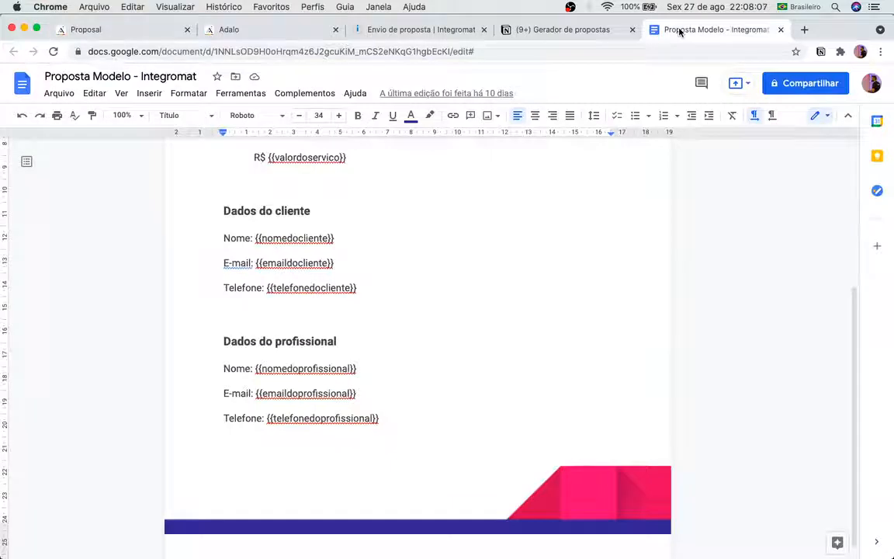
pyautogui.click(121, 37)
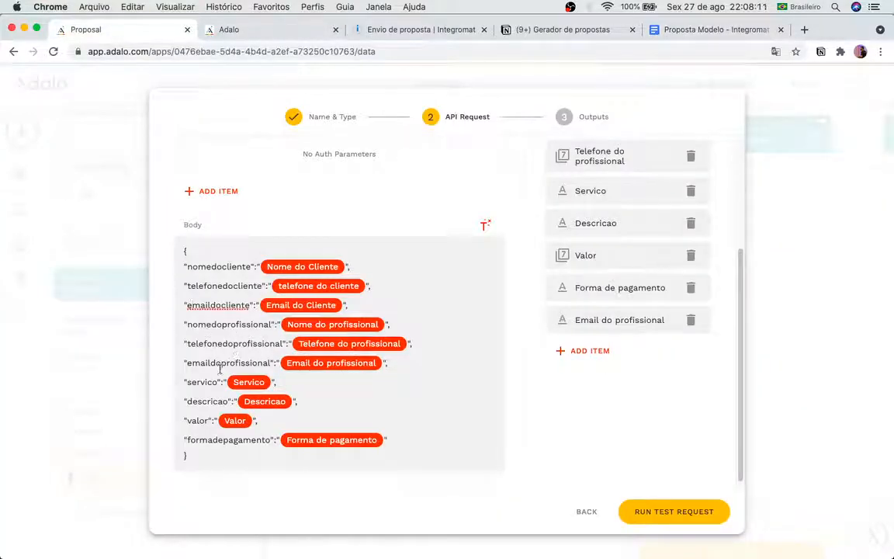
# Step: Check the template placeholders and rename the servico key to nomedoservico
pyautogui.click(756, 33)
pyautogui.scroll(5, 561, 245)
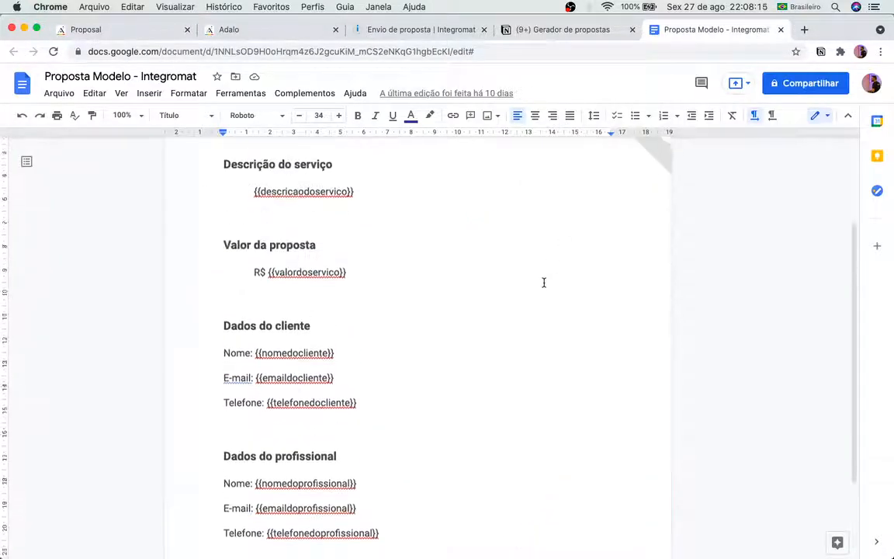
pyautogui.scroll(1, 544, 282)
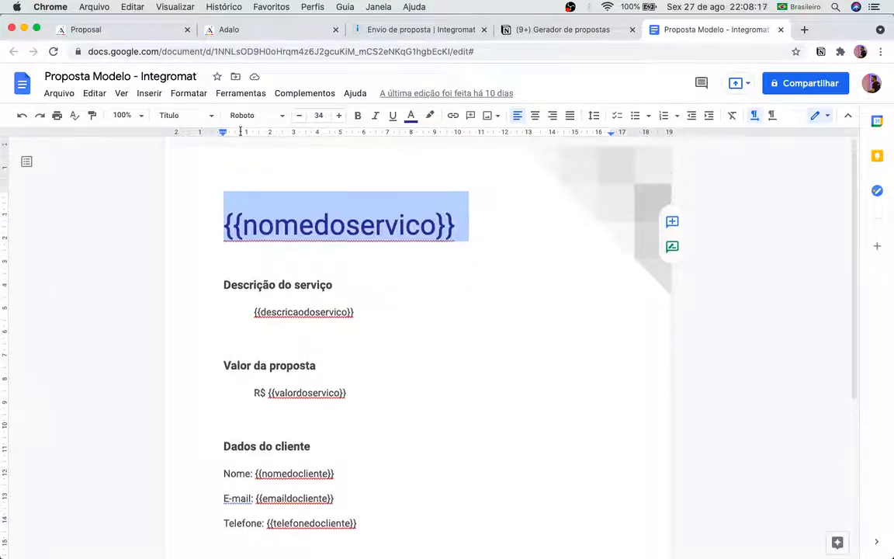
pyautogui.click(96, 34)
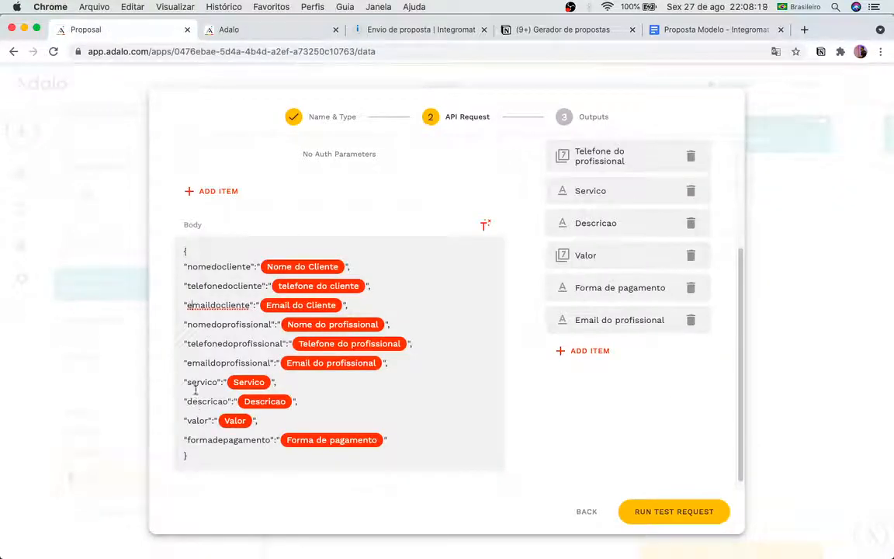
pyautogui.click(187, 382)
pyautogui.write('nome')
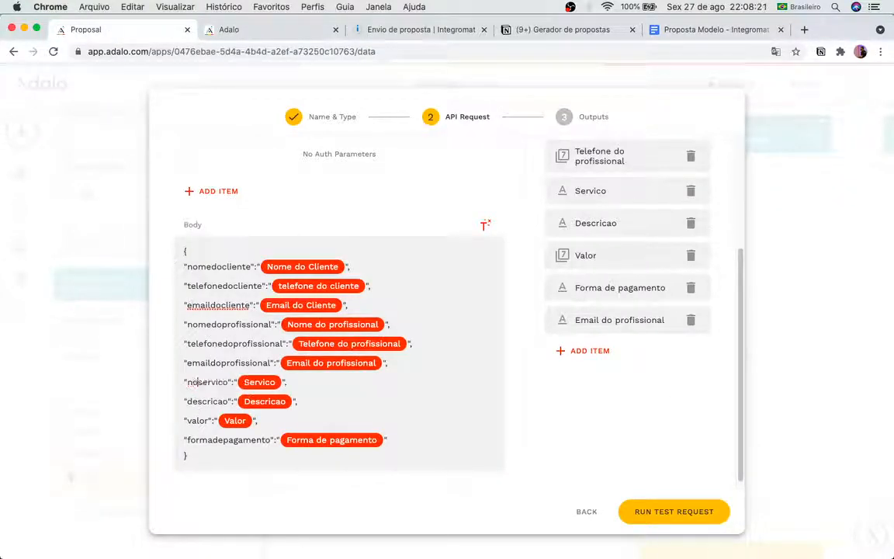
pyautogui.write('do')
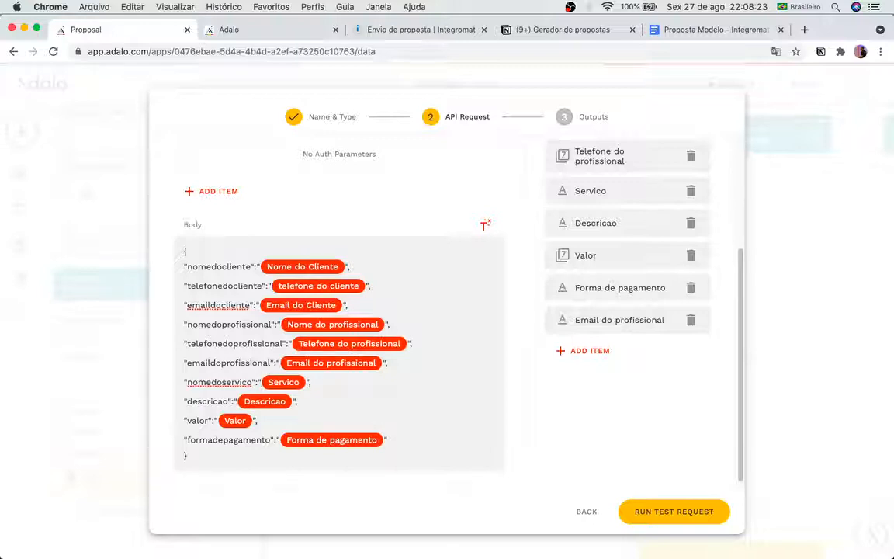
# Step: Rename the descricao and valor keys to descricaodoservico and valordoservico, comparing with the template
pyautogui.click(188, 401)
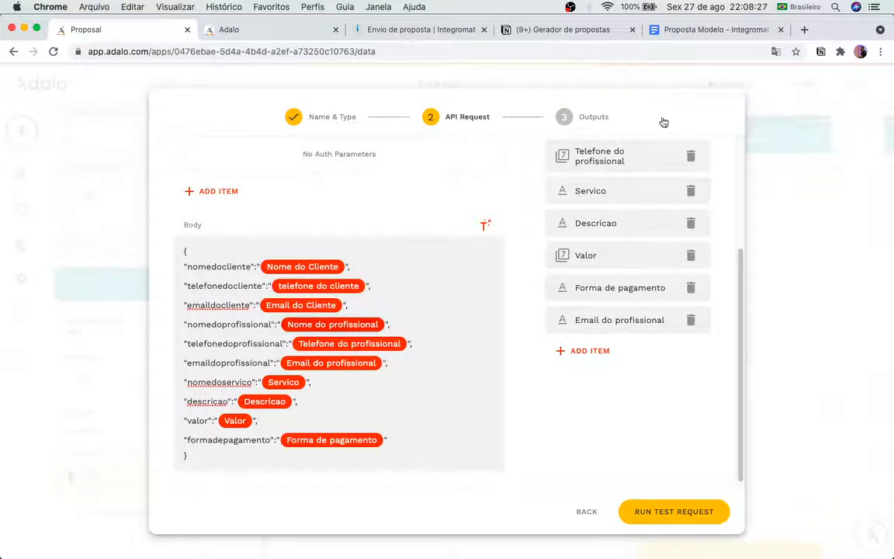
pyautogui.click(743, 28)
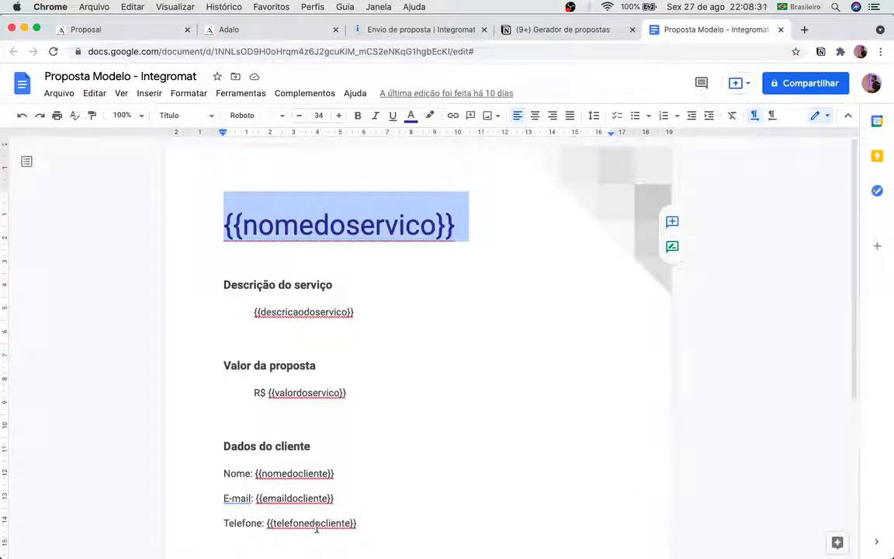
pyautogui.scroll(-1, 324, 488)
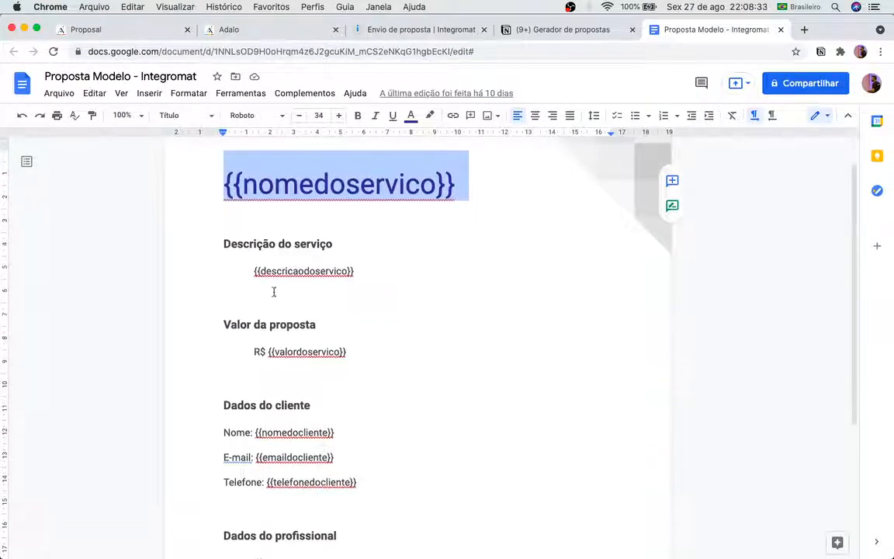
pyautogui.click(143, 25)
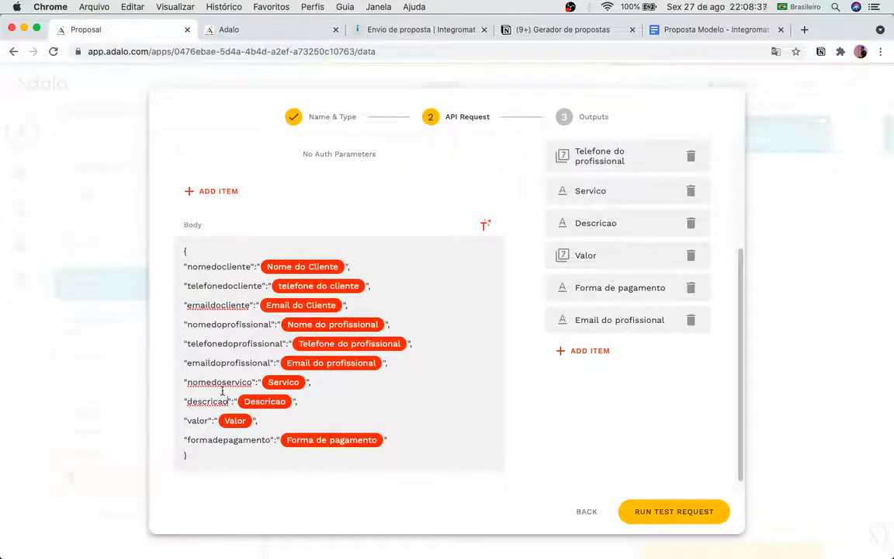
pyautogui.click(228, 401)
pyautogui.write('doservico')
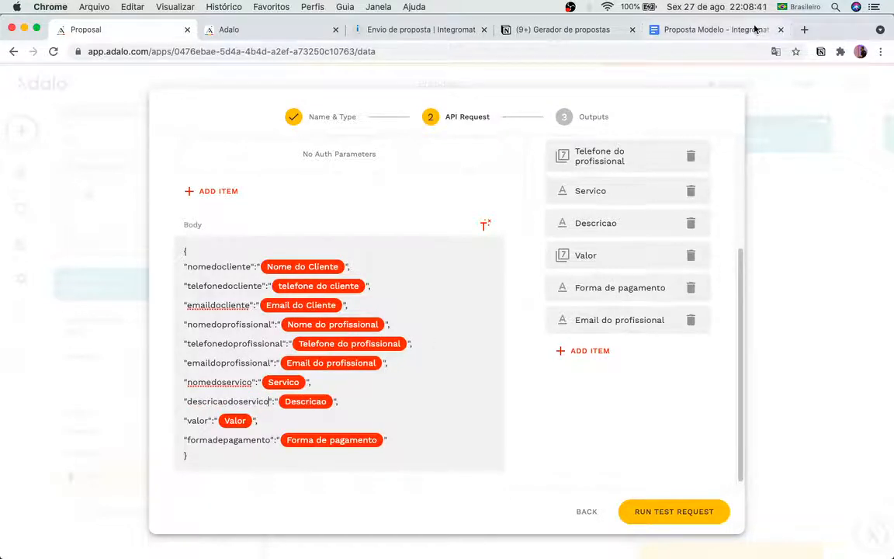
pyautogui.click(687, 29)
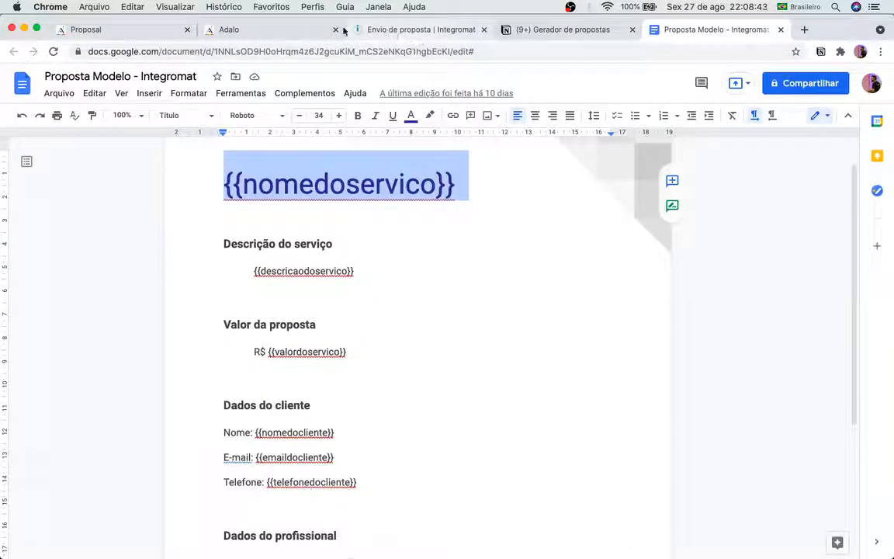
pyautogui.click(116, 30)
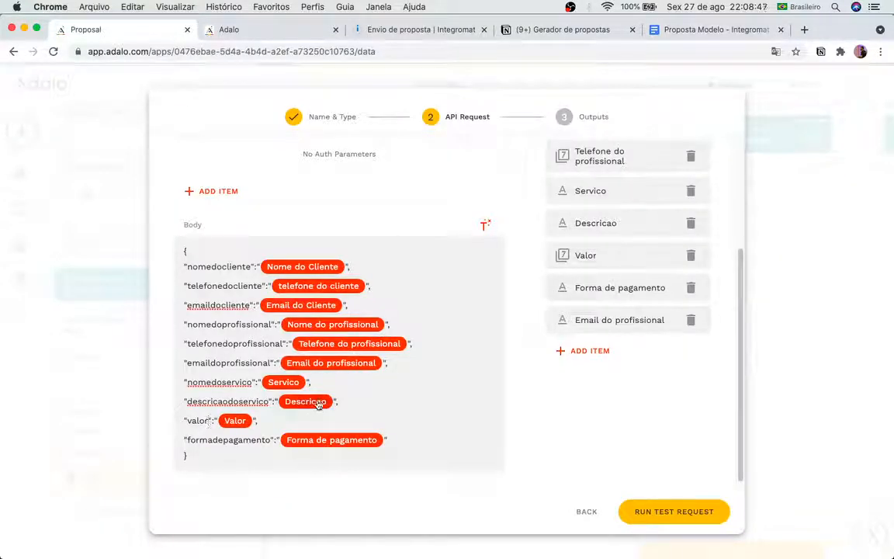
pyautogui.write('doservico')
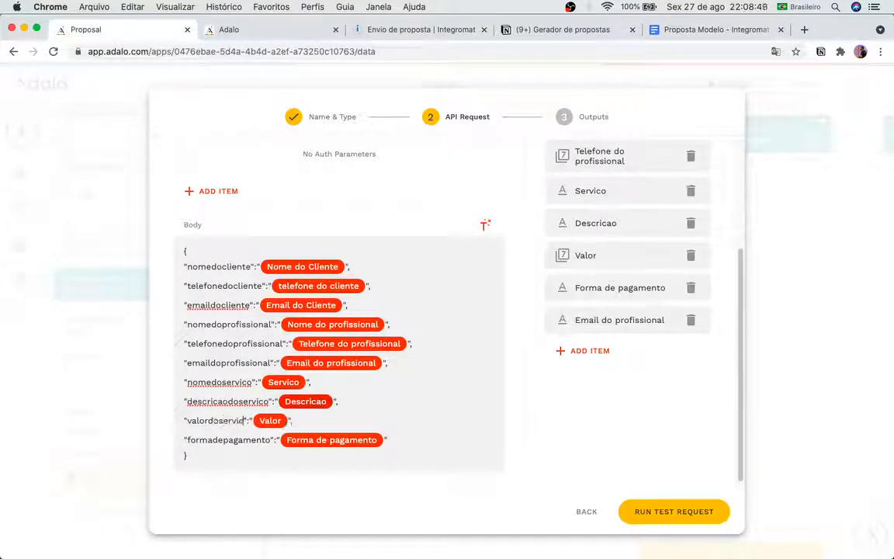
pyautogui.click(679, 34)
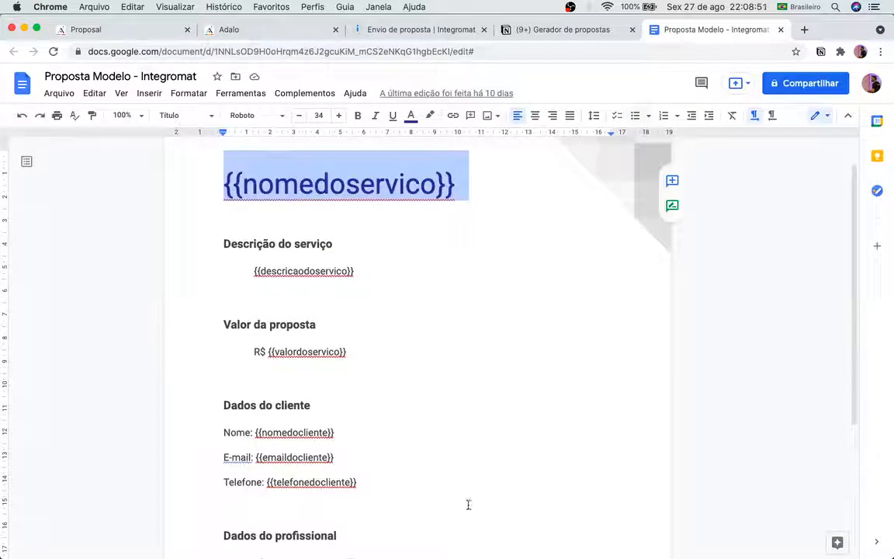
pyautogui.scroll(-5, 454, 497)
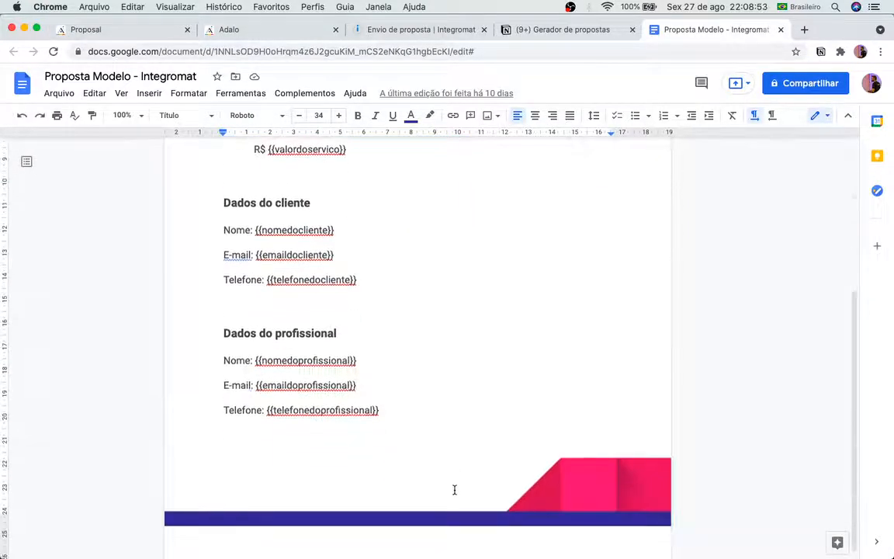
pyautogui.scroll(5, 455, 489)
# Step: Duplicate the Valor da proposta heading and R$ line below the original section
pyautogui.scroll(-2, 455, 487)
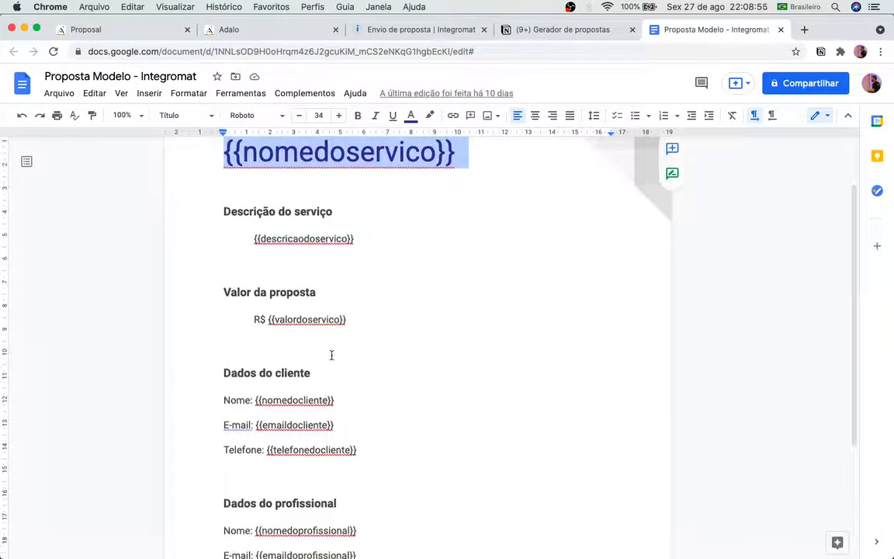
pyautogui.click(348, 319)
pyautogui.moveTo(355, 319); pyautogui.dragTo(159, 289)
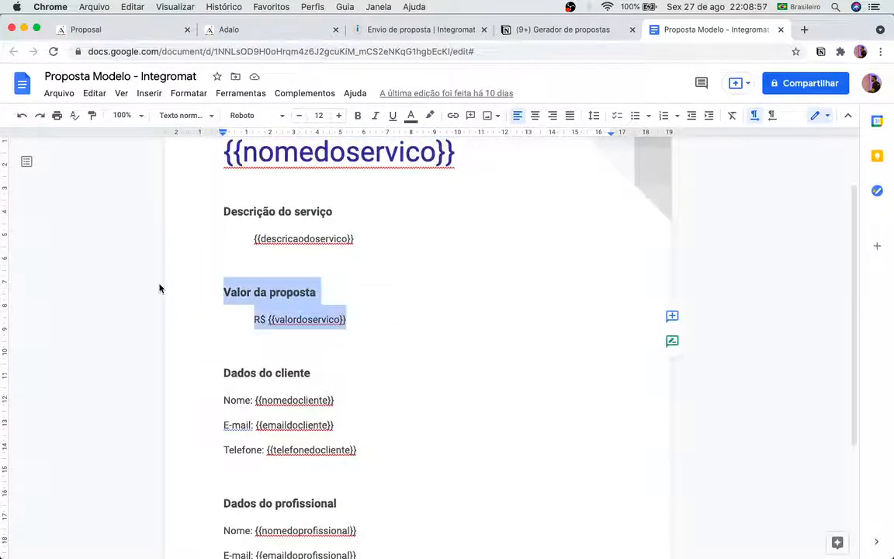
pyautogui.press('super+c')
pyautogui.click(349, 319)
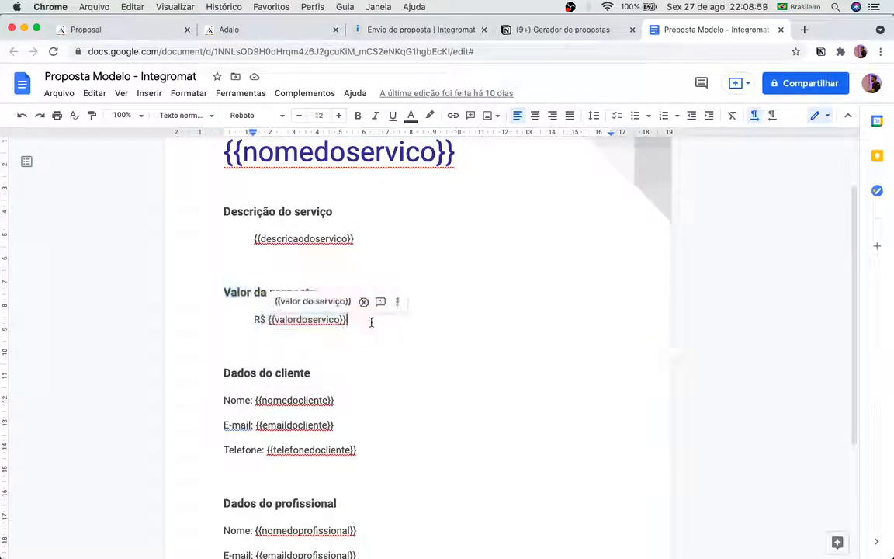
pyautogui.press('super+v')
pyautogui.click(346, 320)
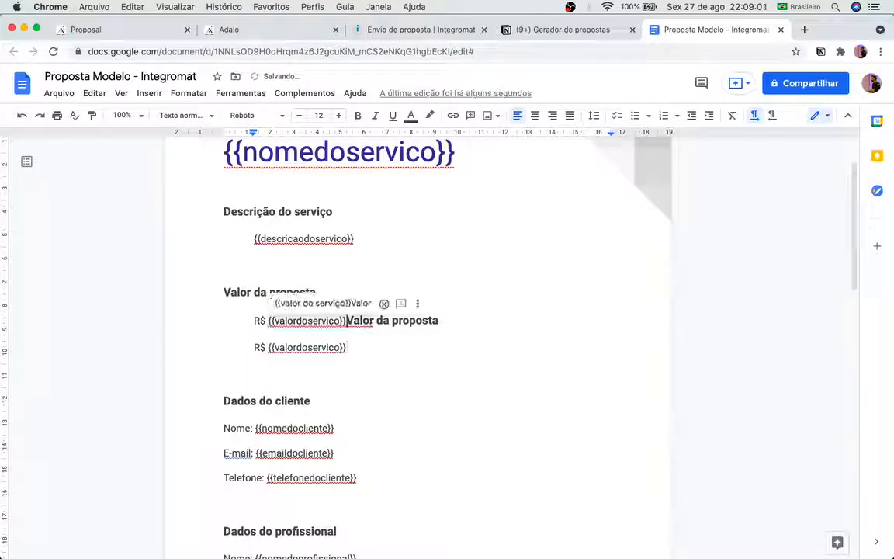
pyautogui.press('Return')
pyautogui.press('Return')
pyautogui.press('BackSpace')
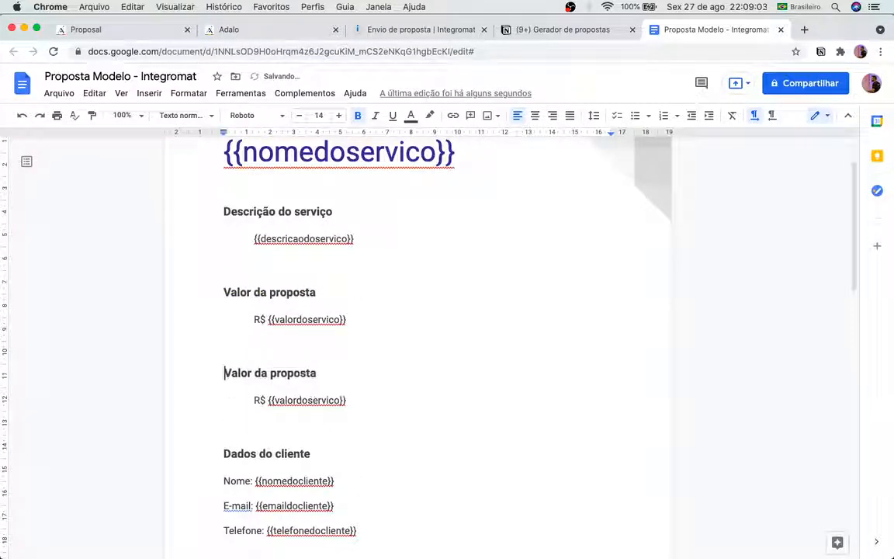
# Step: Retitle the copy 'Forma de pagamento', set its placeholder to {{formadepagamento}}, and delete R$
pyautogui.click(254, 400)
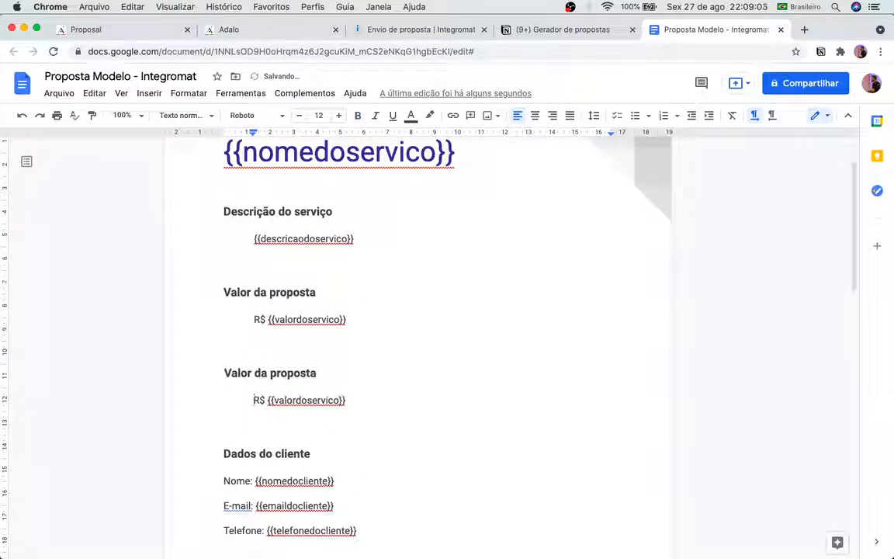
pyautogui.click(254, 373)
pyautogui.tripleClick(231, 373)
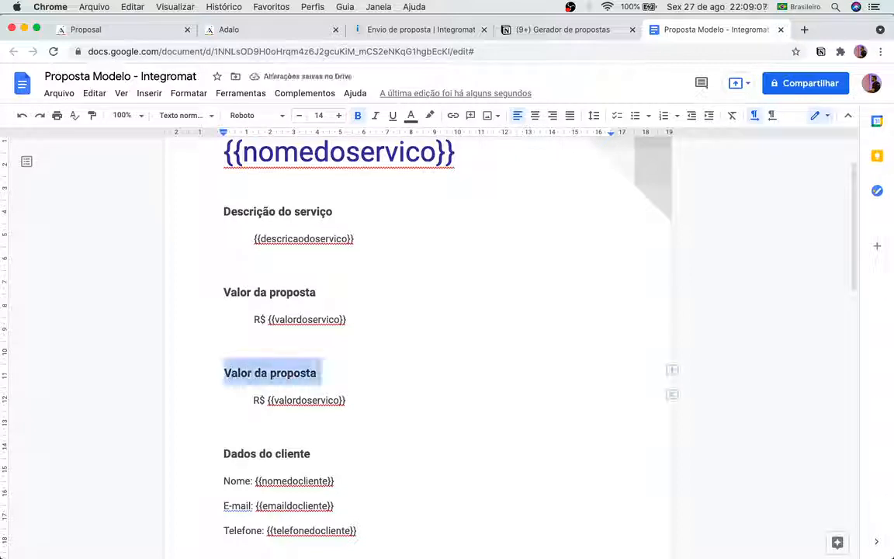
pyautogui.write('Forma de pagamento')
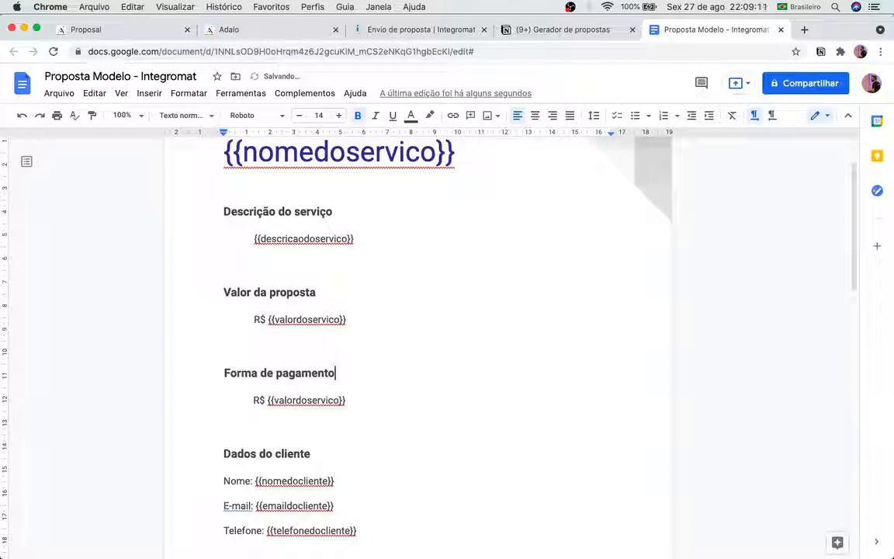
pyautogui.doubleClick(307, 399)
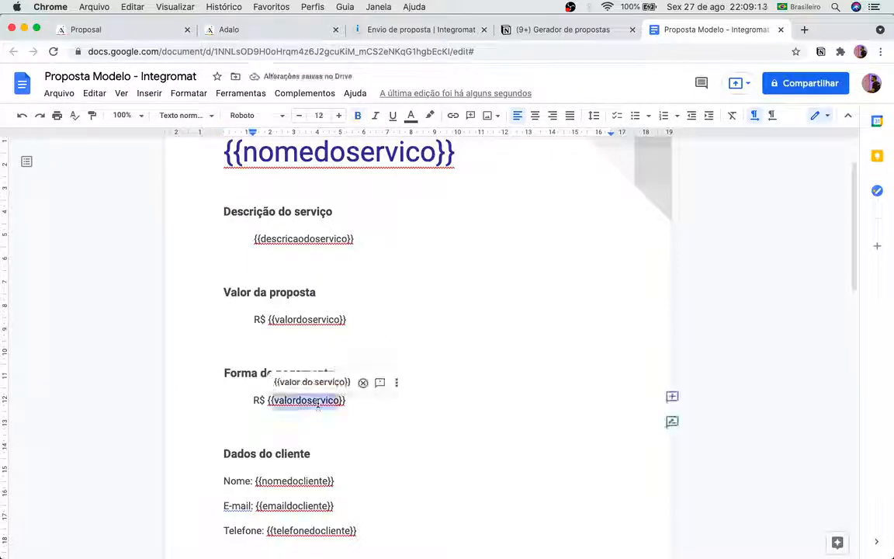
pyautogui.press('BackSpace')
pyautogui.write('formadepaga')
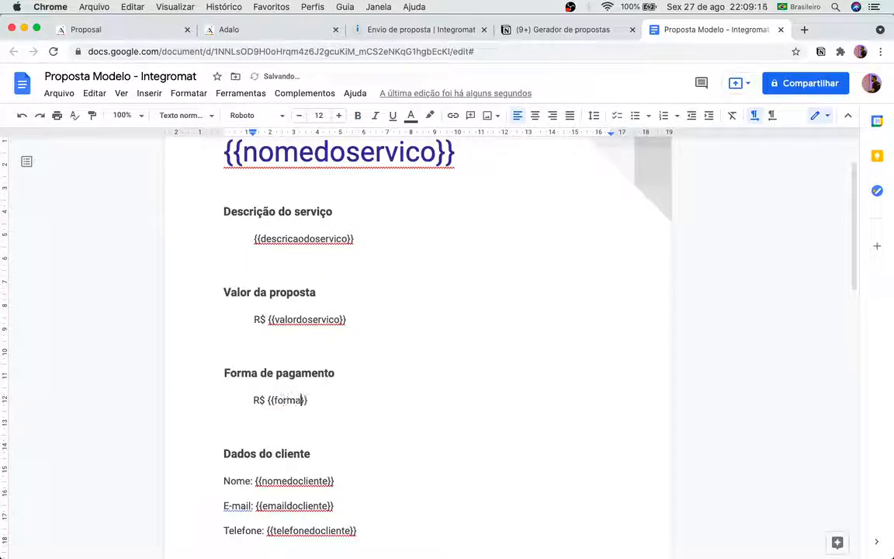
pyautogui.write('mento')
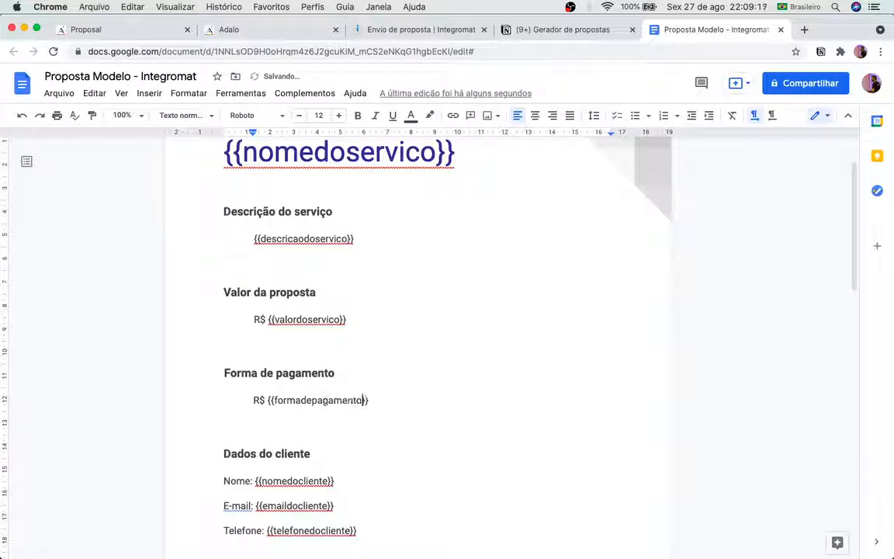
pyautogui.click(266, 401)
pyautogui.press('BackSpace')
pyautogui.press('BackSpace')
pyautogui.press('BackSpace')
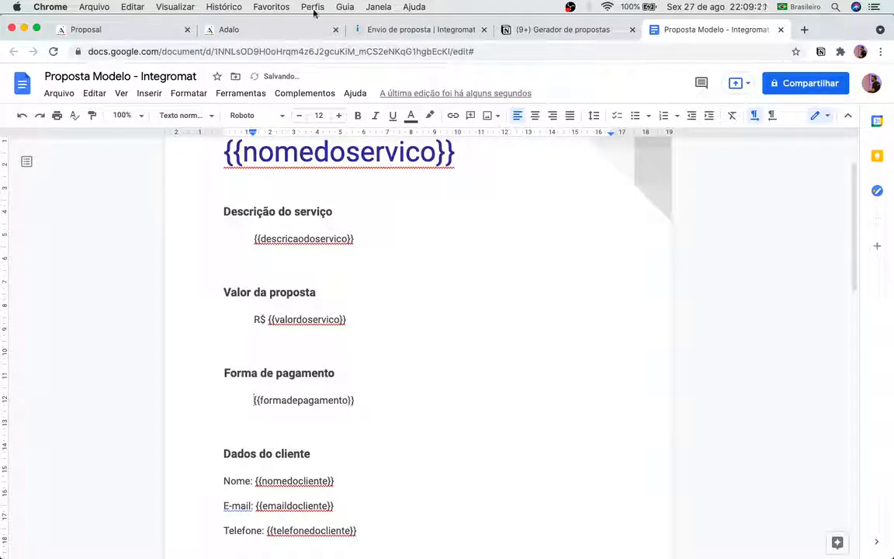
pyautogui.click(136, 29)
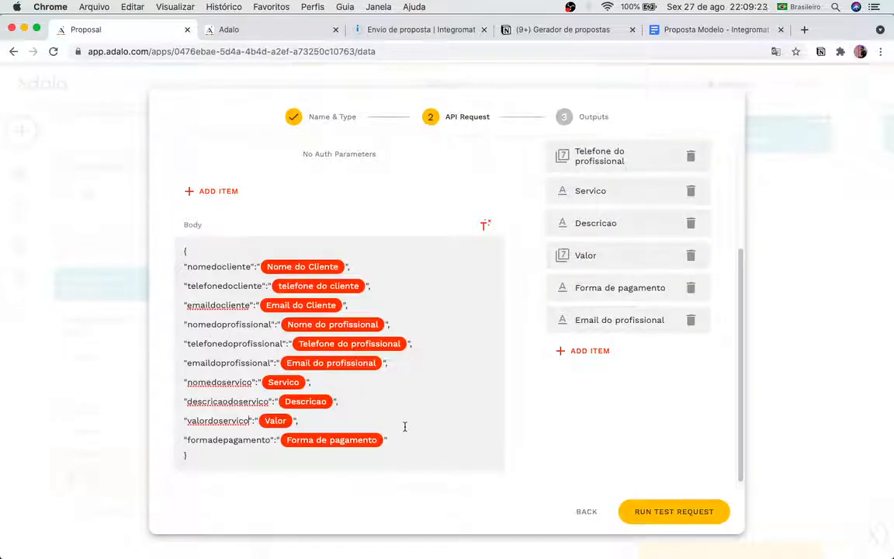
# Step: Test the Adalo API request, which fails with status 400, then go to the Integromat scenario
pyautogui.scroll(5, 536, 326)
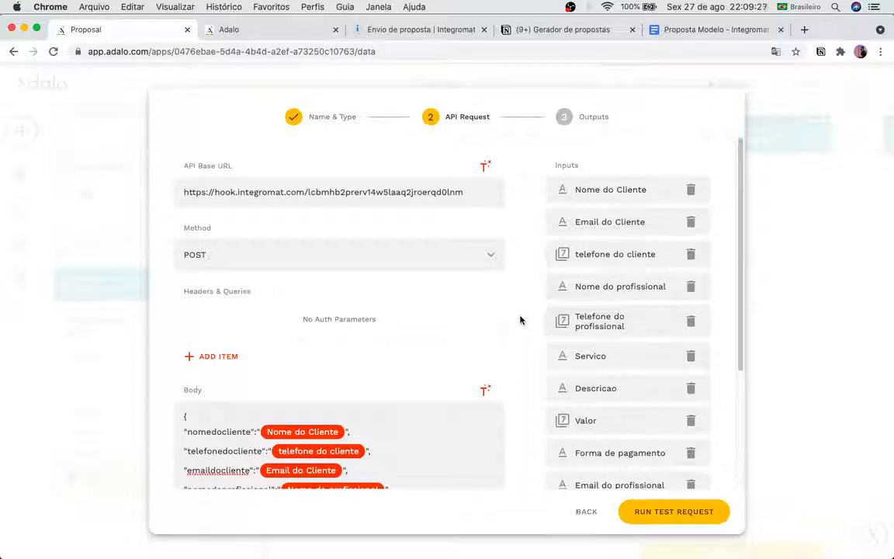
pyautogui.scroll(-1, 668, 466)
pyautogui.click(676, 513)
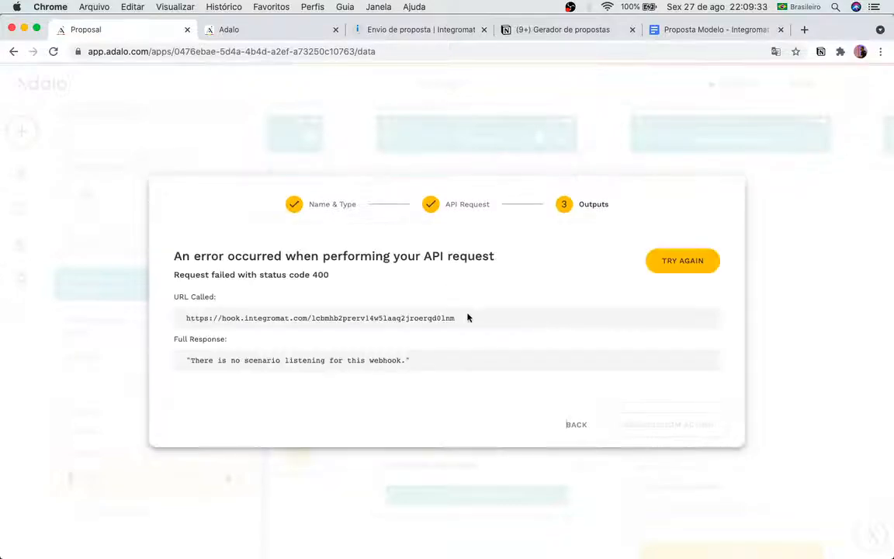
pyautogui.click(456, 35)
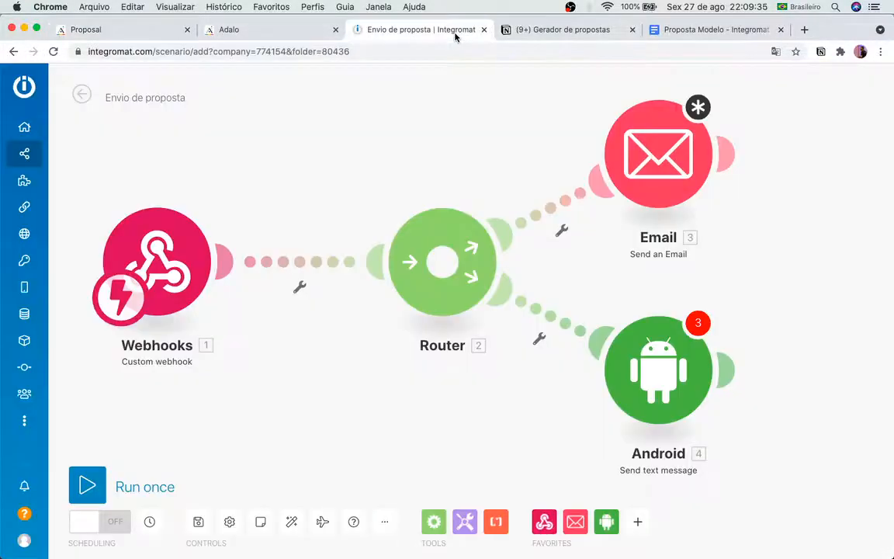
# Step: Try running the scenario once, dismissing the module warnings each time
pyautogui.click(84, 485)
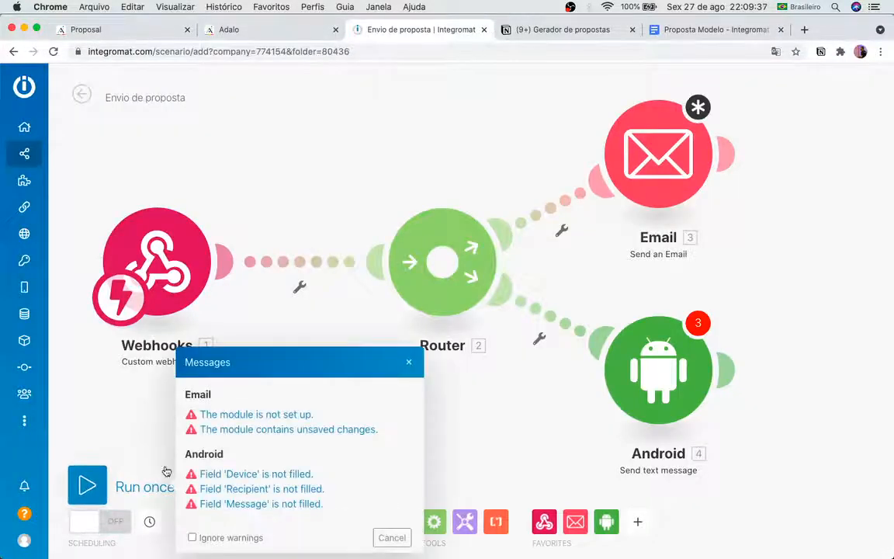
pyautogui.click(392, 537)
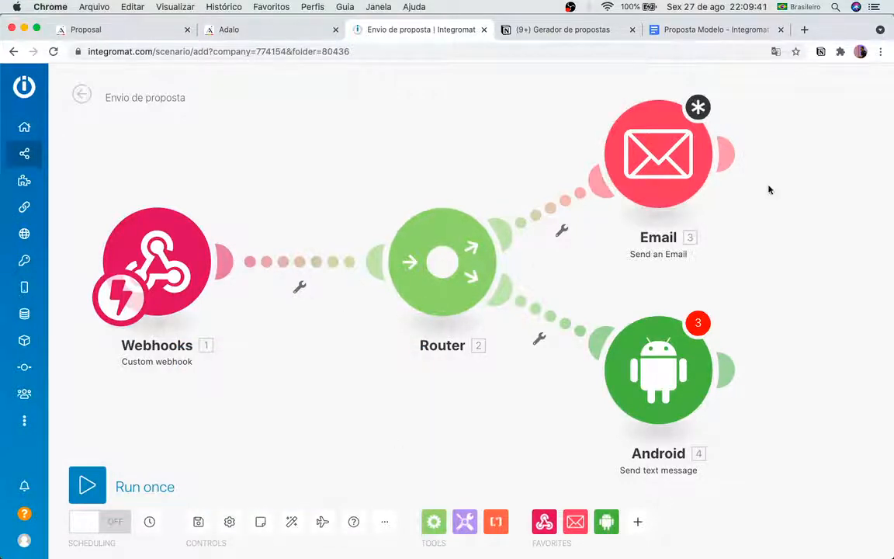
pyautogui.click(104, 488)
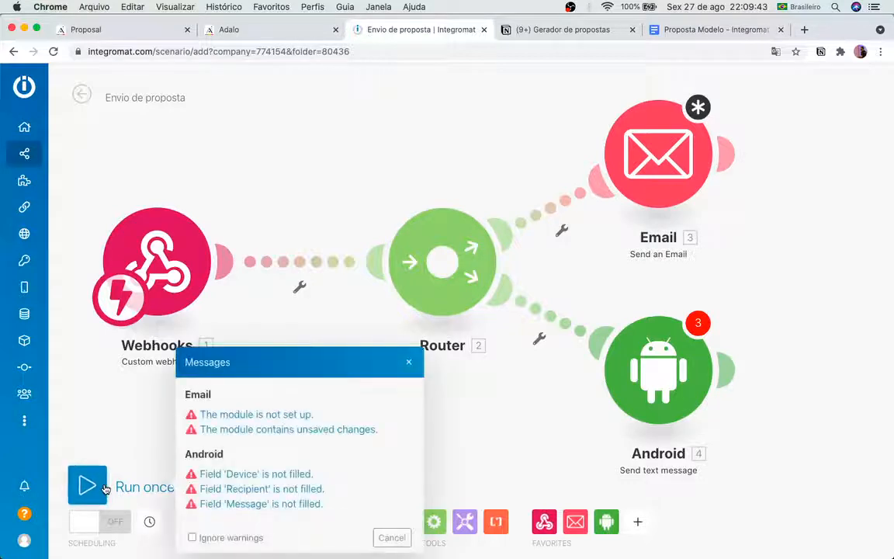
pyautogui.click(392, 537)
pyautogui.click(100, 498)
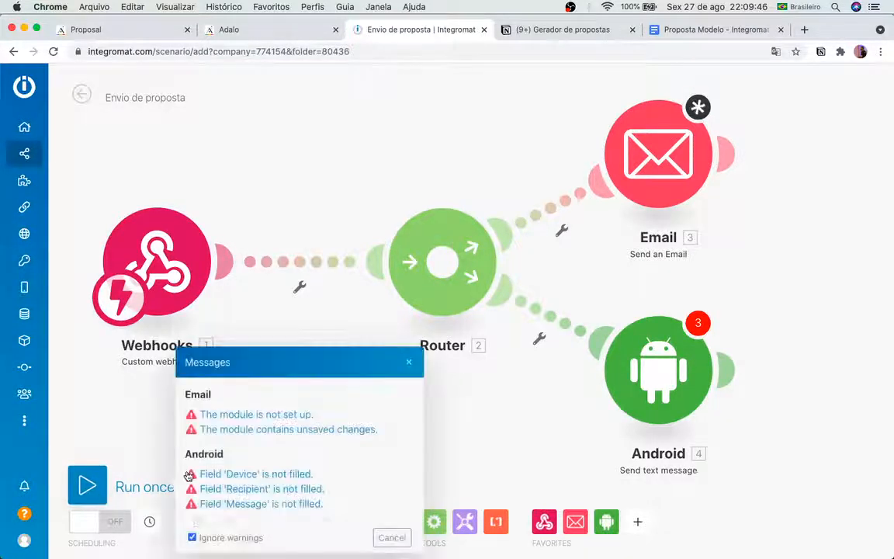
pyautogui.click(409, 364)
# Step: Pick Device 01 in the Android module, then close it without filling the recipient
pyautogui.rightClick(630, 359)
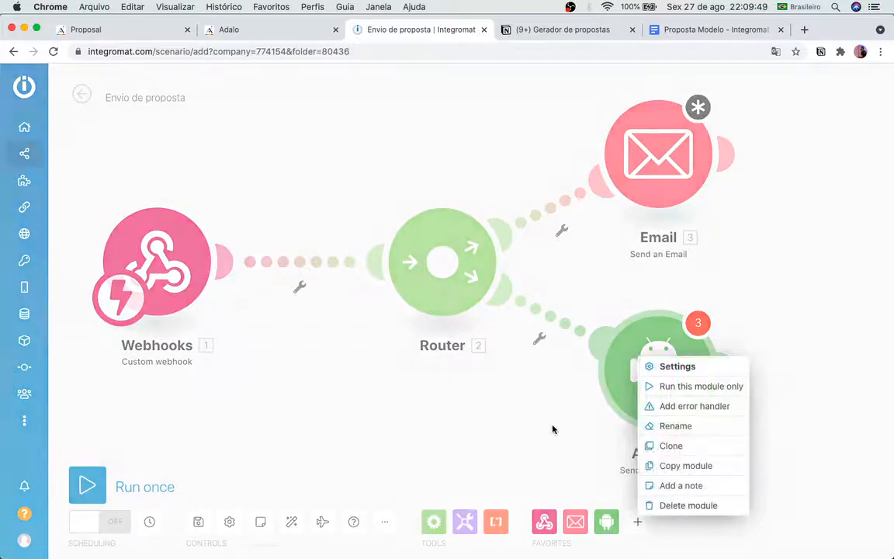
pyautogui.click(497, 381)
pyautogui.click(629, 374)
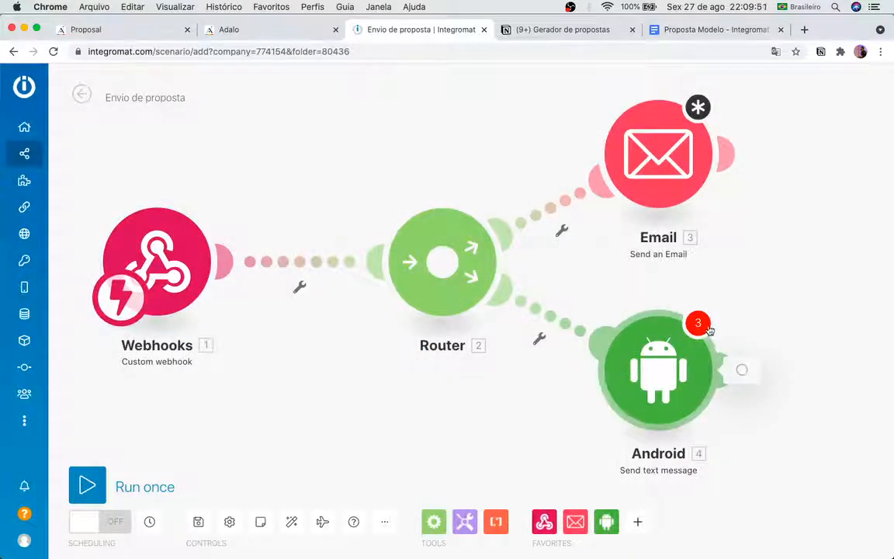
pyautogui.click(509, 328)
pyautogui.click(479, 351)
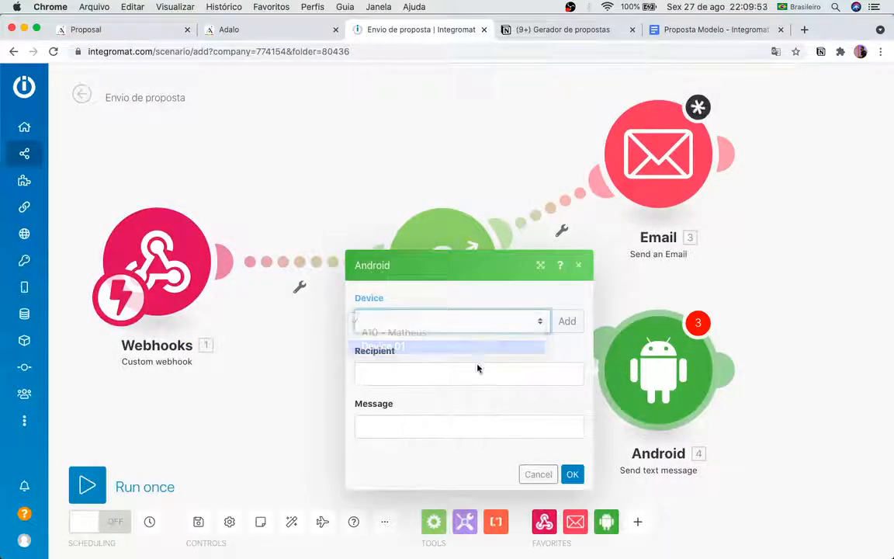
pyautogui.click(471, 374)
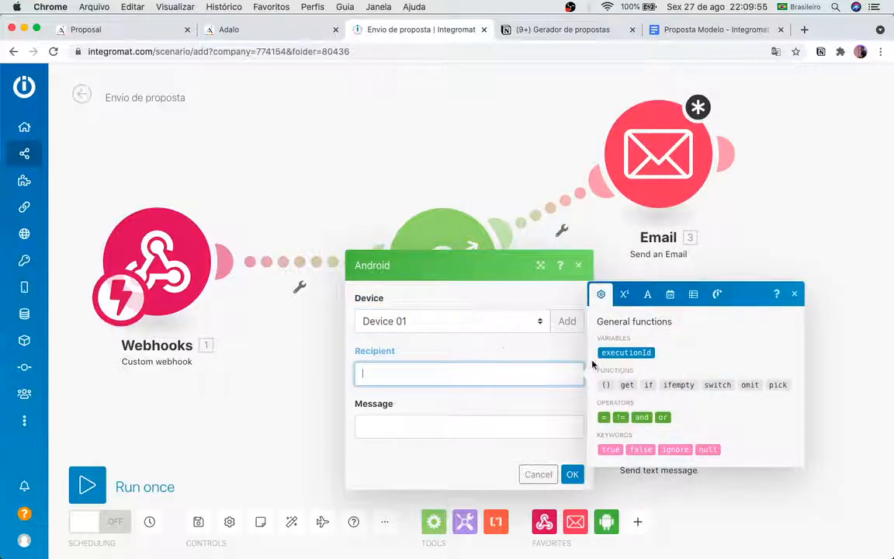
pyautogui.click(498, 346)
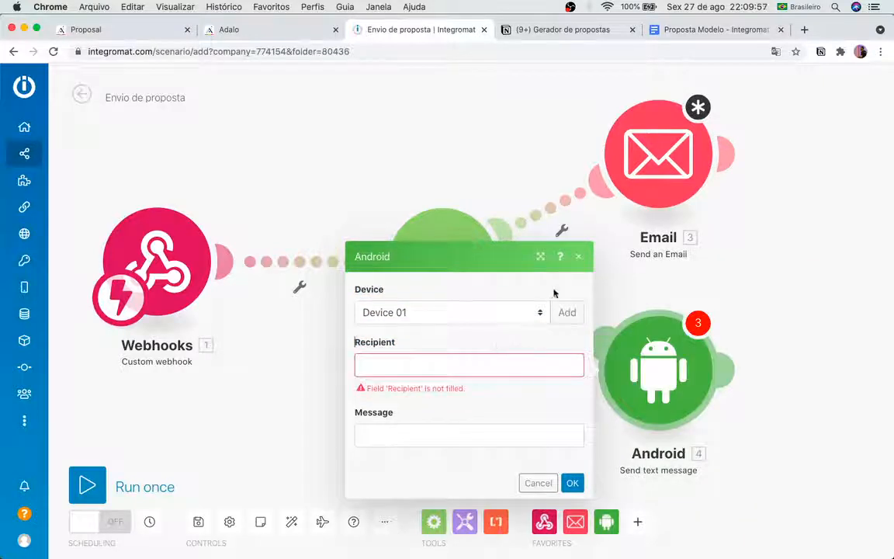
pyautogui.click(577, 256)
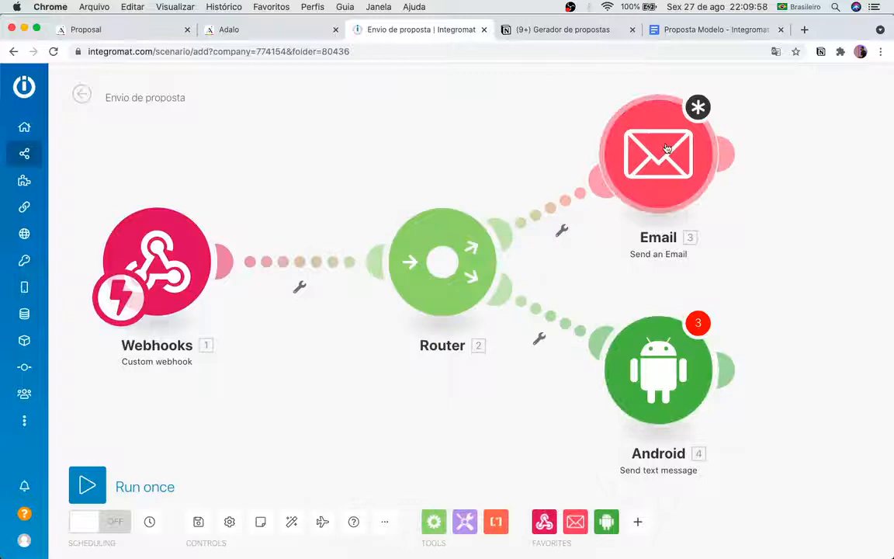
# Step: Set the Email module's connection to Tecnoon (Contato)
pyautogui.click(709, 111)
pyautogui.click(450, 138)
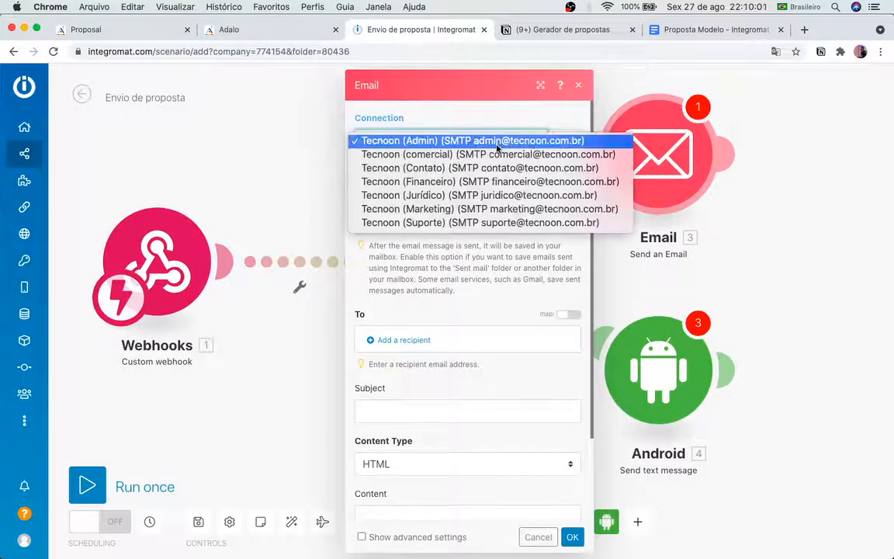
pyautogui.click(491, 168)
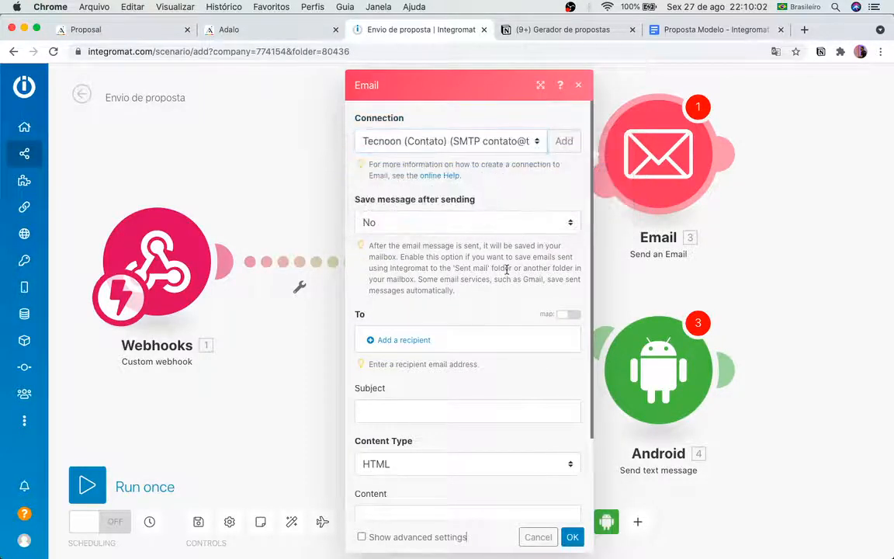
pyautogui.click(572, 537)
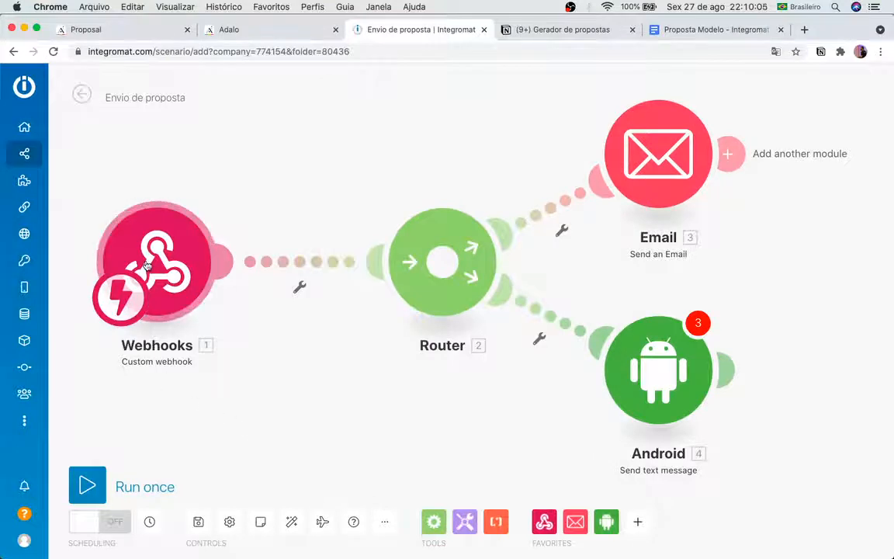
# Step: Save the scenario despite the Android warnings and head back to the scenarios list
pyautogui.click(98, 477)
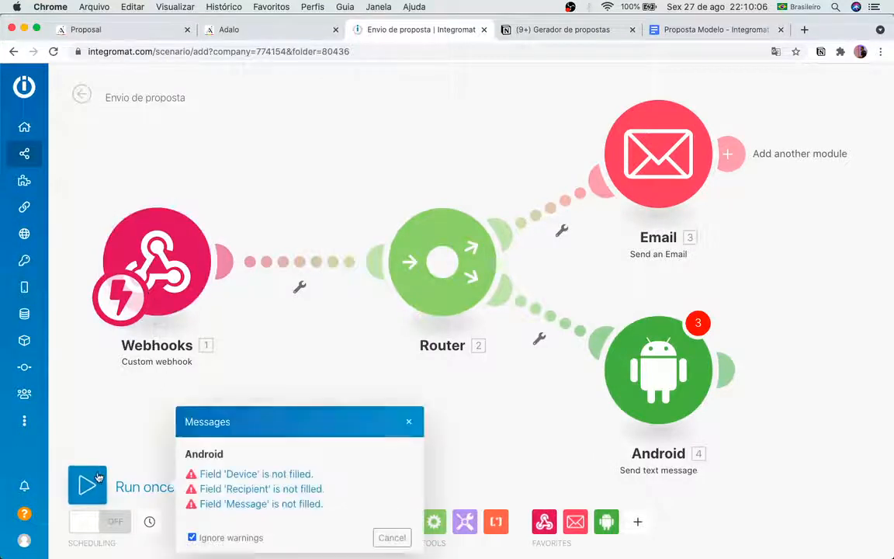
pyautogui.click(392, 537)
pyautogui.click(25, 153)
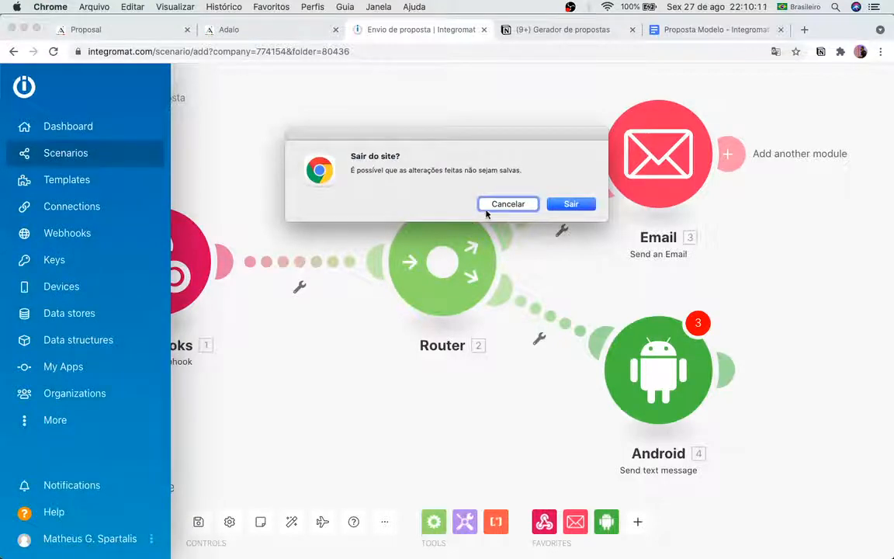
pyautogui.click(534, 205)
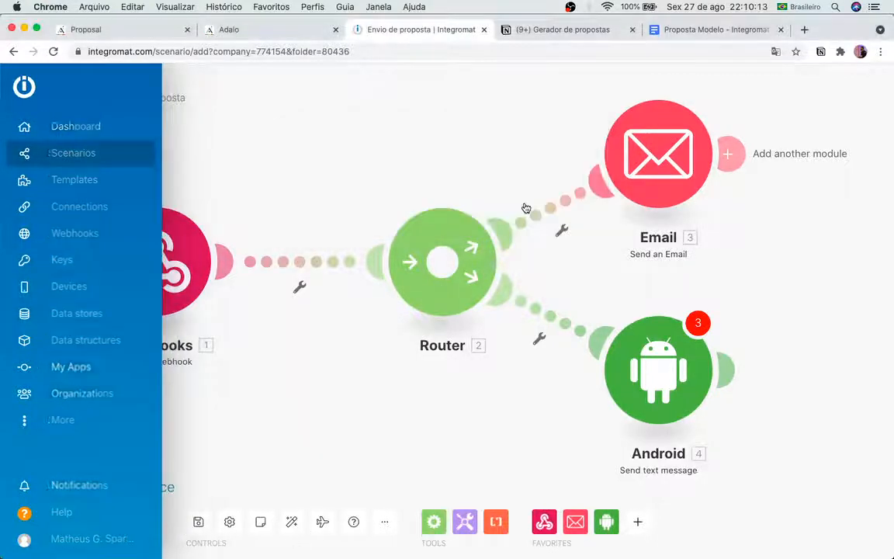
pyautogui.click(205, 525)
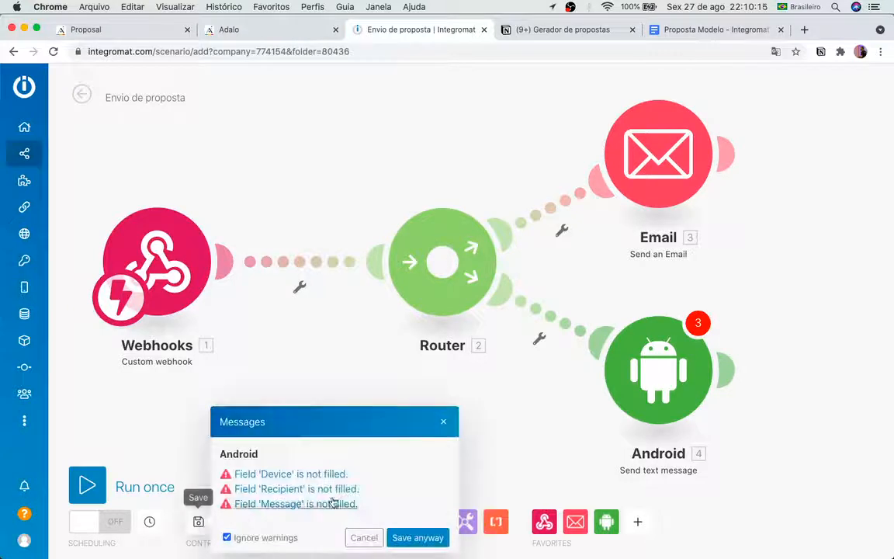
pyautogui.click(433, 537)
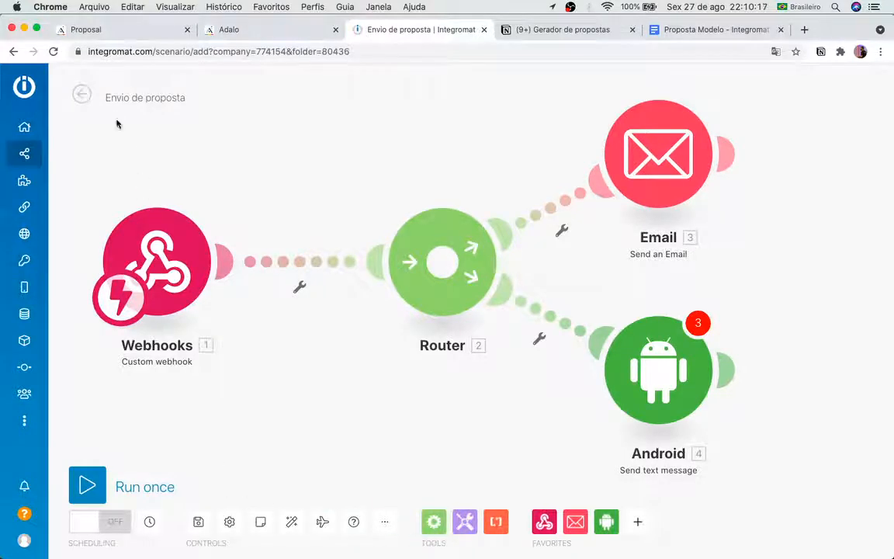
pyautogui.click(87, 93)
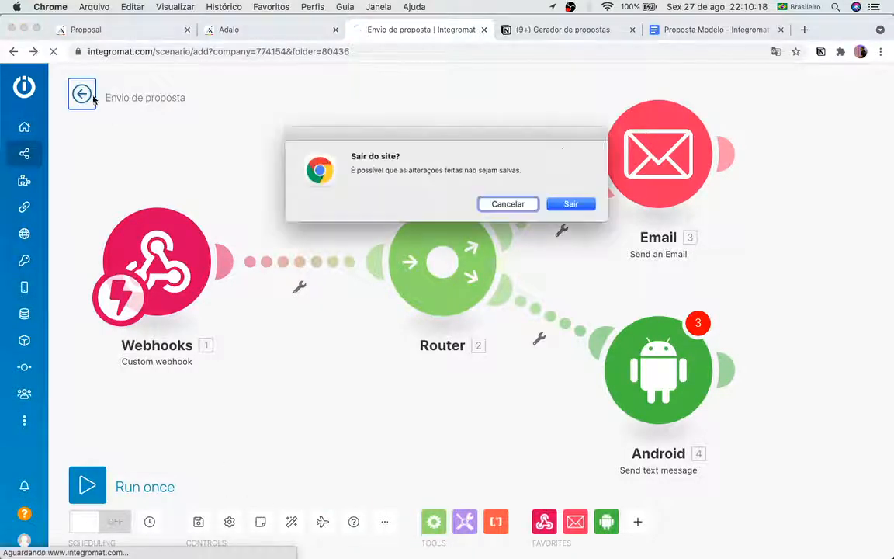
# Step: Leave the editor, fail to switch Envio de proposta on due to errors, and reopen it
pyautogui.click(566, 207)
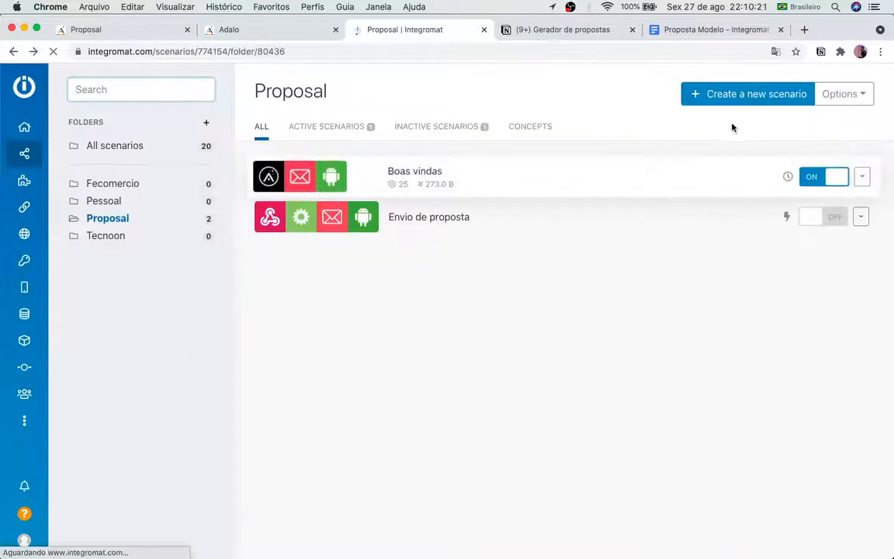
pyautogui.click(831, 225)
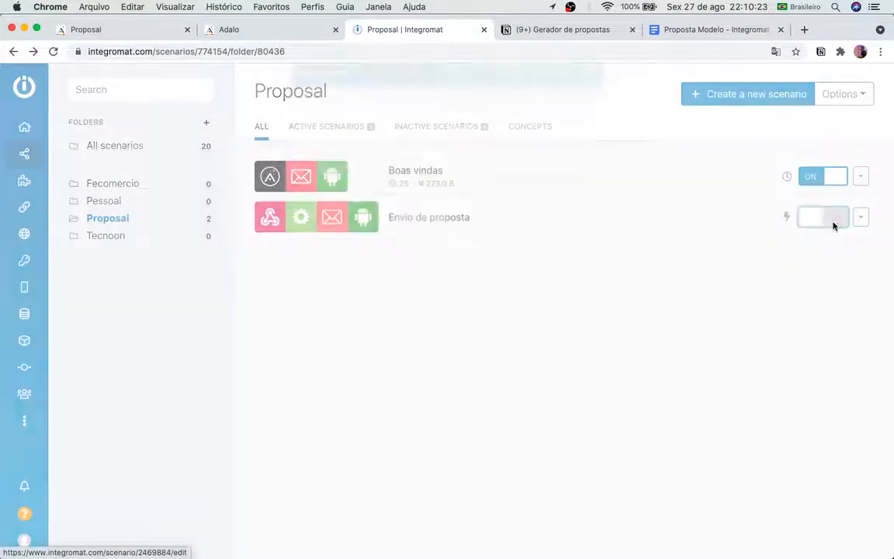
pyautogui.click(574, 177)
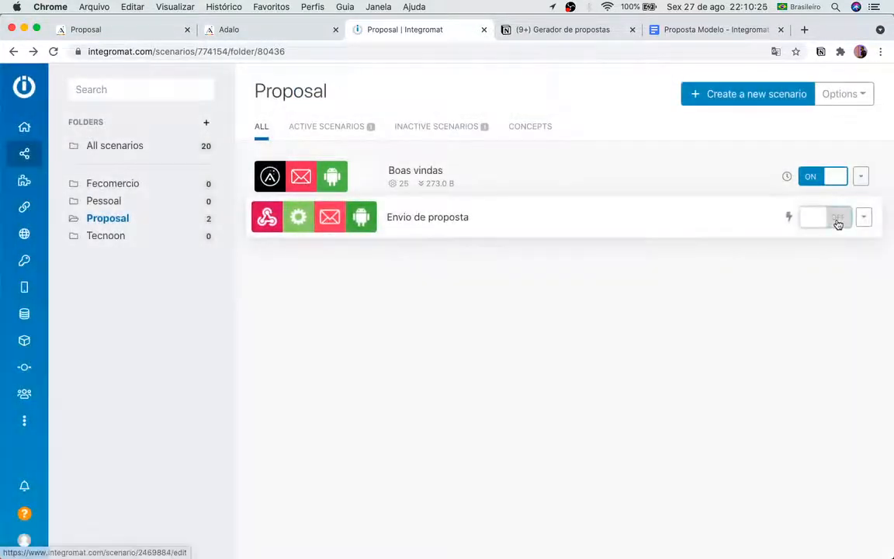
pyautogui.click(836, 222)
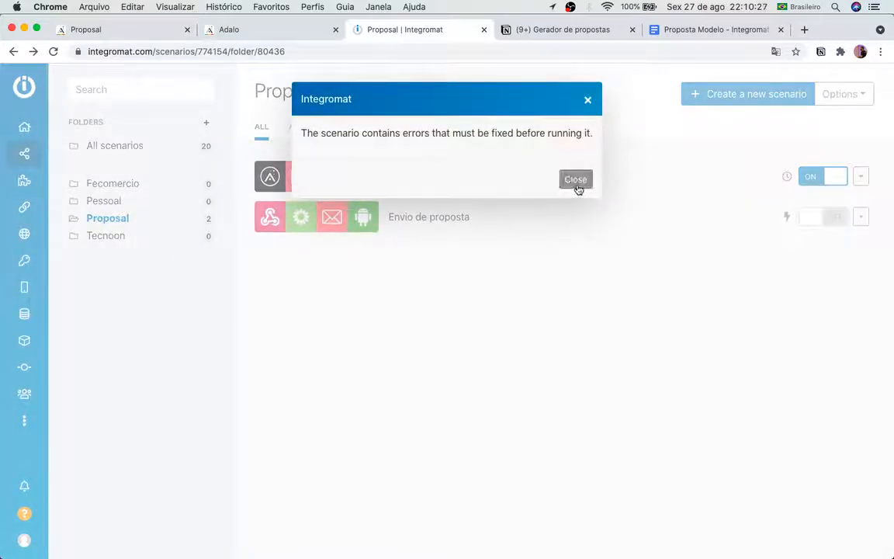
pyautogui.click(576, 180)
pyautogui.click(469, 215)
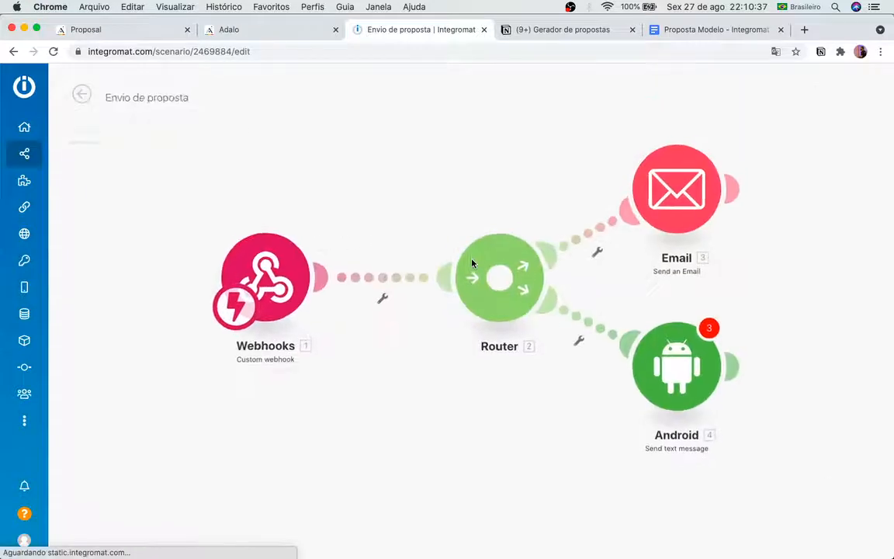
# Step: Delete the Android and Email modules from the scenario
pyautogui.rightClick(665, 389)
pyautogui.click(681, 513)
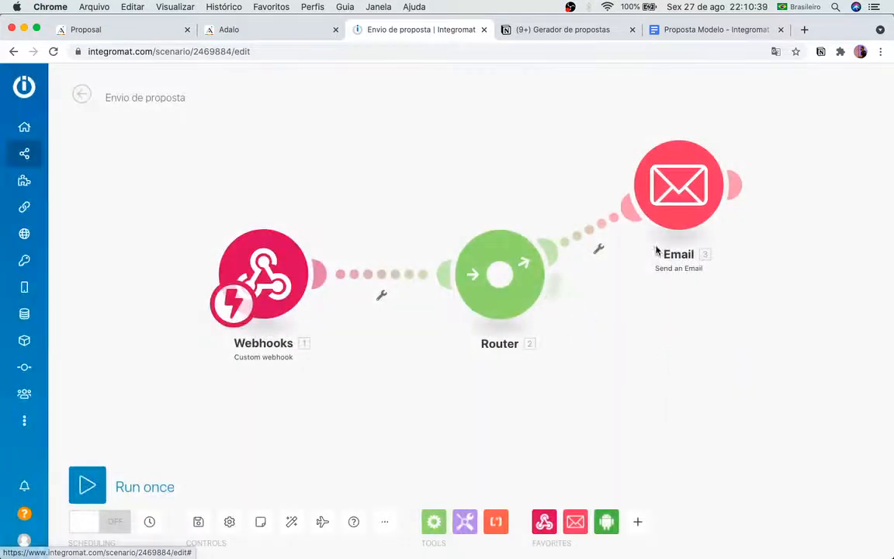
pyautogui.rightClick(683, 235)
pyautogui.rightClick(678, 218)
pyautogui.rightClick(653, 197)
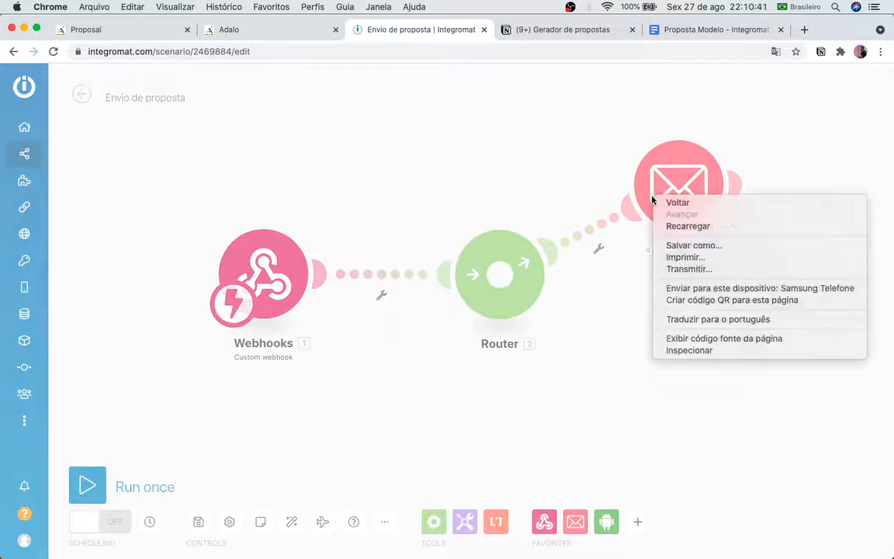
pyautogui.click(694, 123)
pyautogui.rightClick(686, 178)
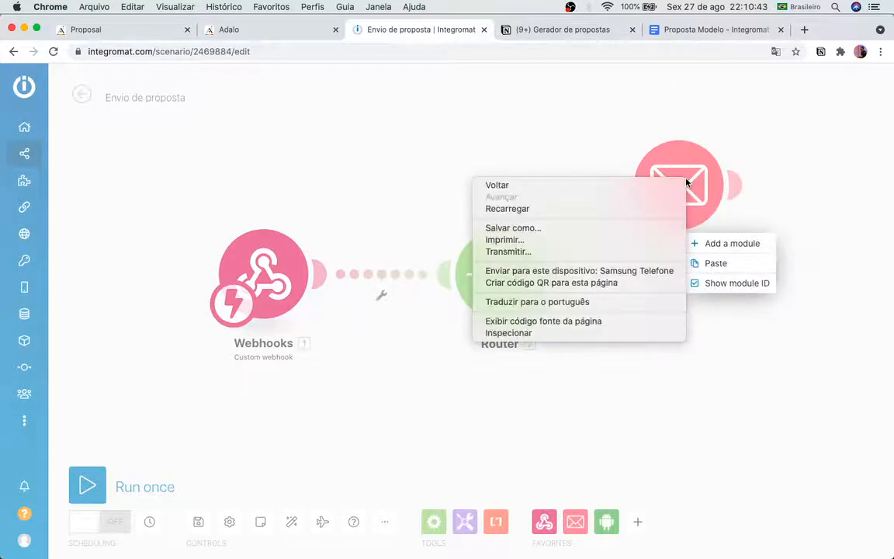
pyautogui.click(689, 136)
pyautogui.rightClick(689, 178)
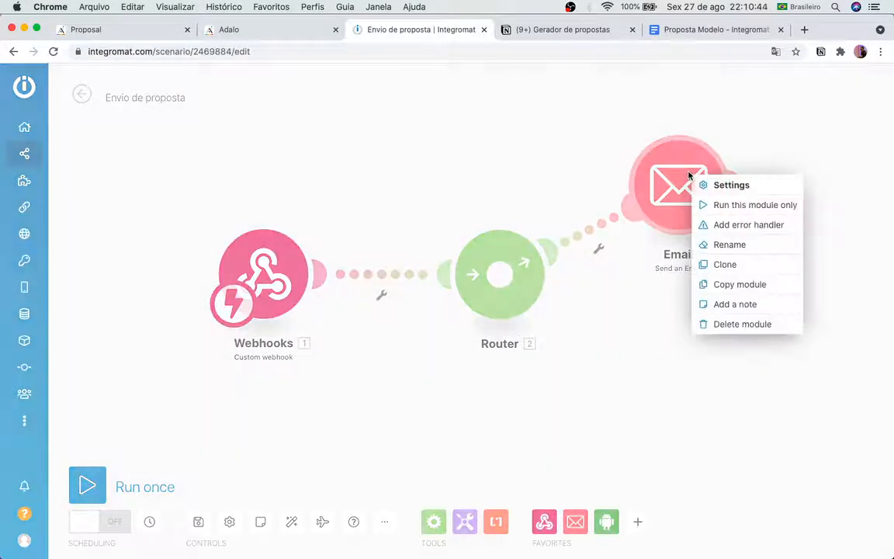
pyautogui.click(702, 322)
pyautogui.rightClick(533, 316)
# Step: Delete the Router, confirm the Webhooks module settings, and run the scenario once to await data
pyautogui.click(545, 378)
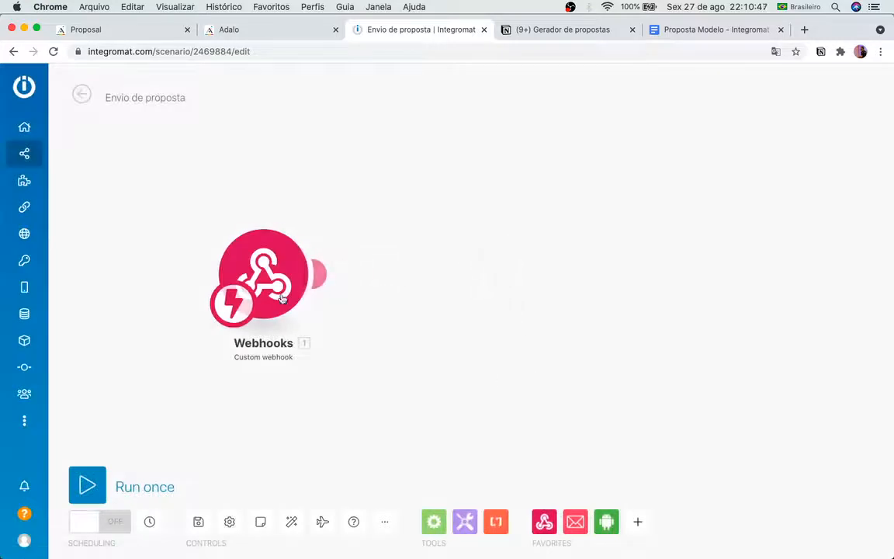
pyautogui.click(274, 309)
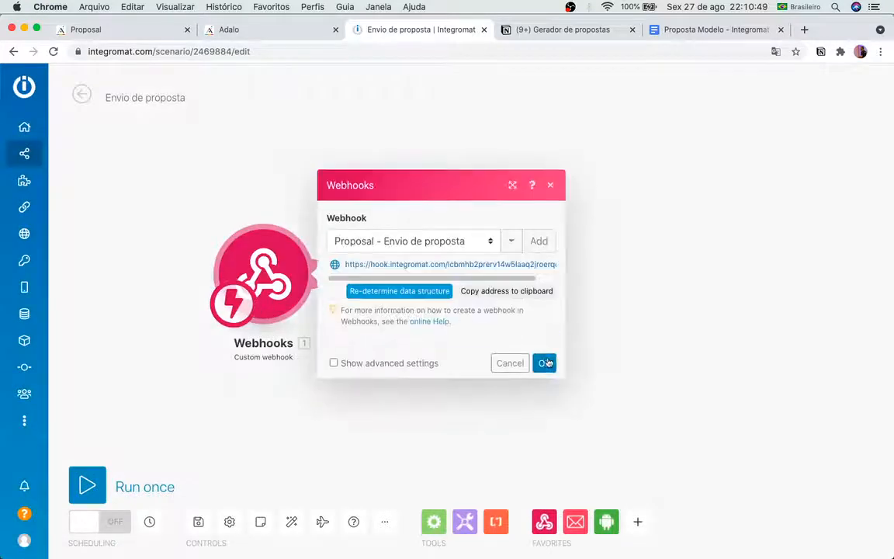
pyautogui.click(546, 363)
pyautogui.click(87, 392)
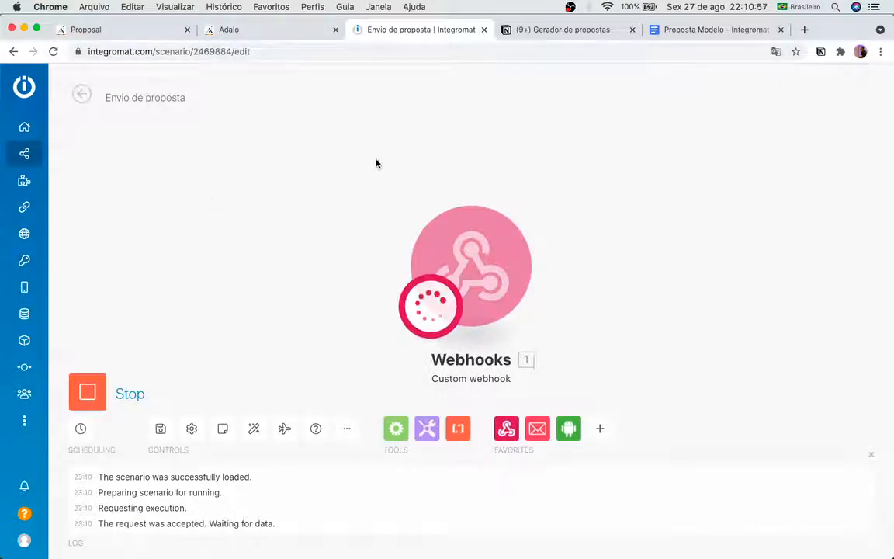
# Step: Rerun the custom action's test request to the Integromat webhook so it reports Test Successful
pyautogui.click(260, 31)
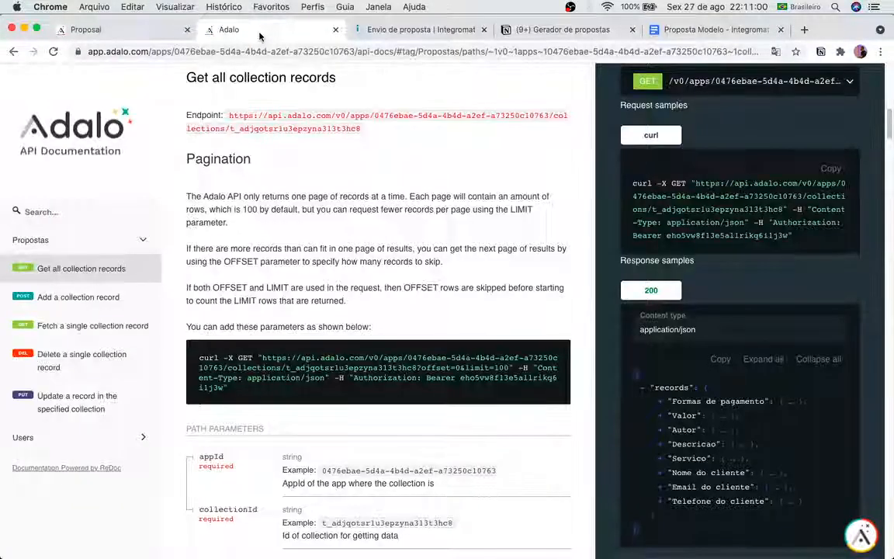
pyautogui.click(155, 31)
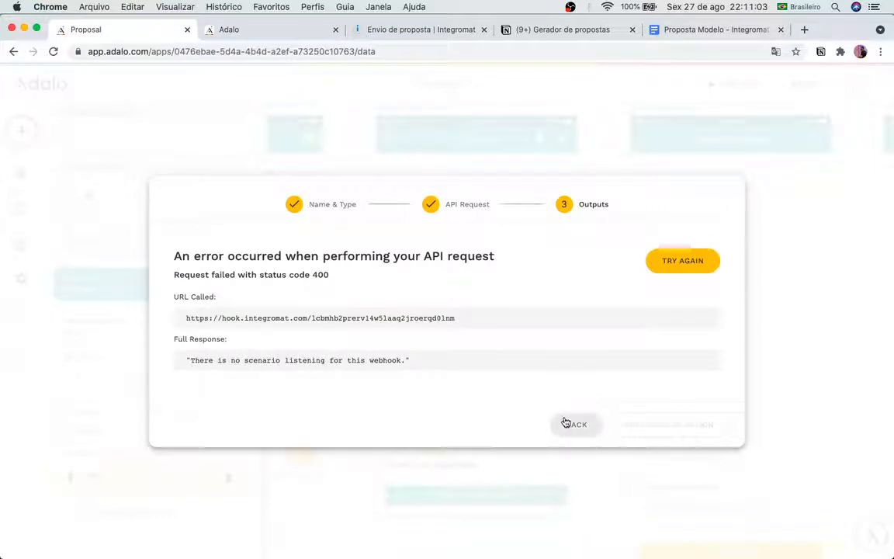
pyautogui.click(566, 422)
pyautogui.click(696, 512)
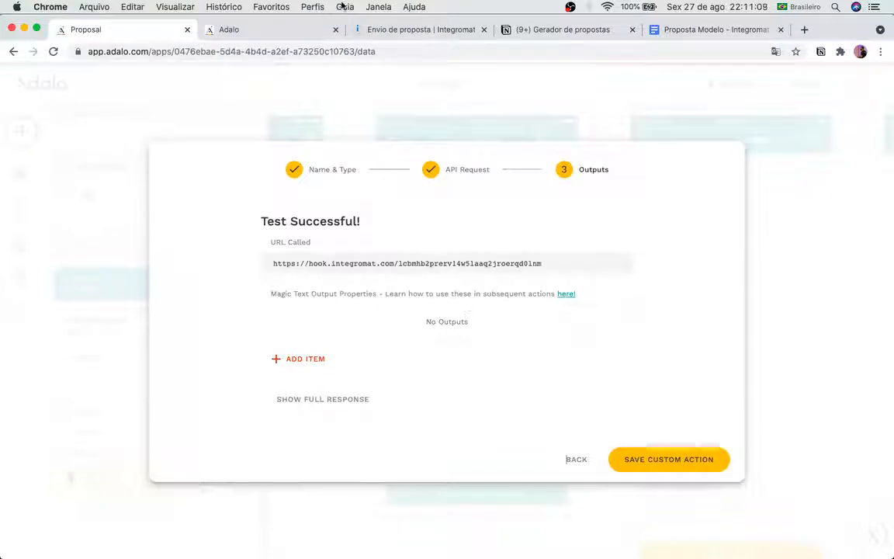
pyautogui.click(411, 30)
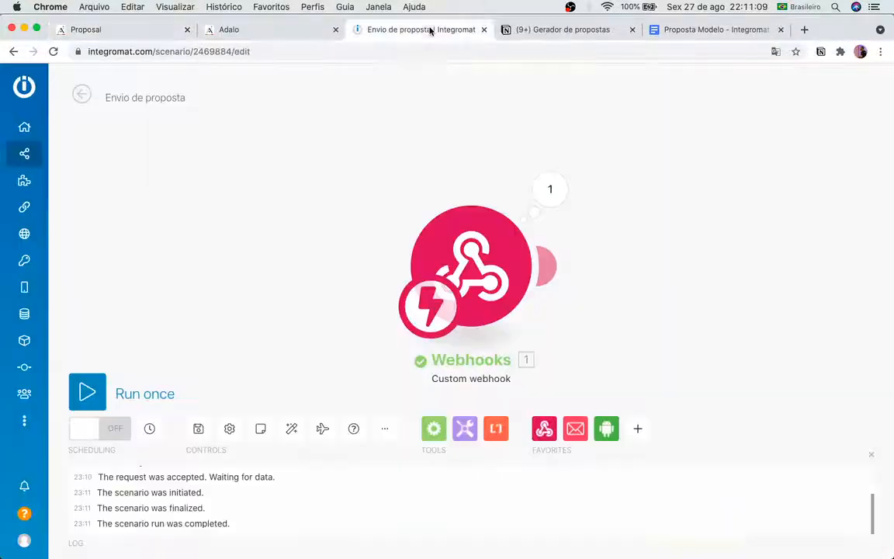
# Step: Inspect the webhook's received client name, phone, service name and payment terms, then return to Adalo
pyautogui.click(570, 192)
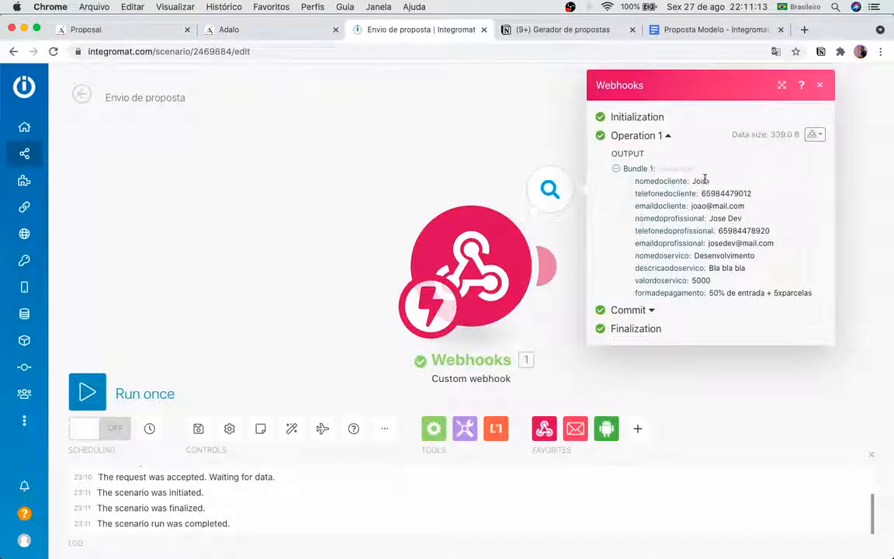
pyautogui.doubleClick(702, 181)
pyautogui.doubleClick(710, 194)
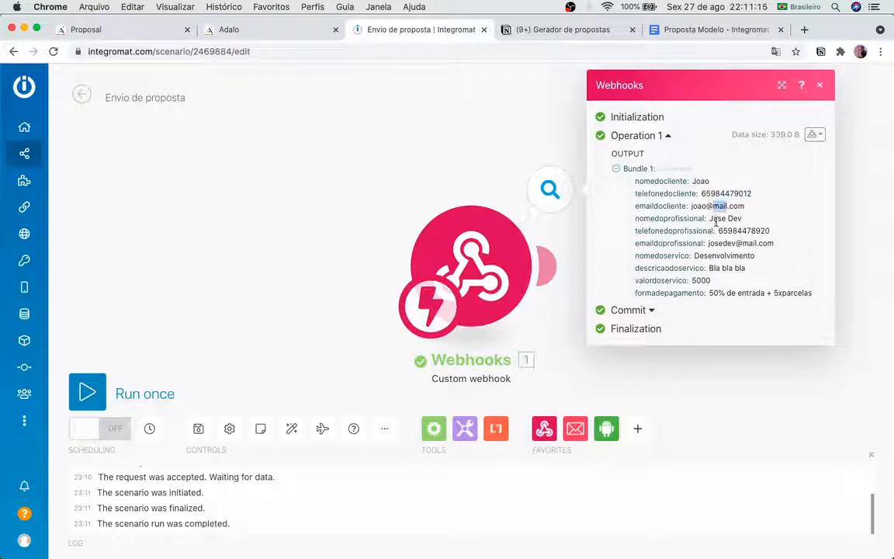
pyautogui.click(724, 232)
pyautogui.doubleClick(726, 256)
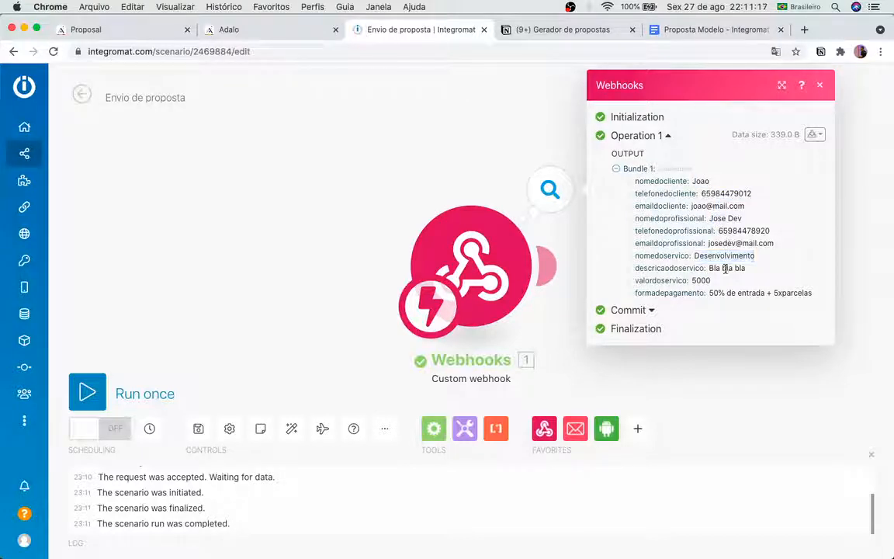
pyautogui.doubleClick(716, 283)
pyautogui.click(229, 30)
pyautogui.click(160, 33)
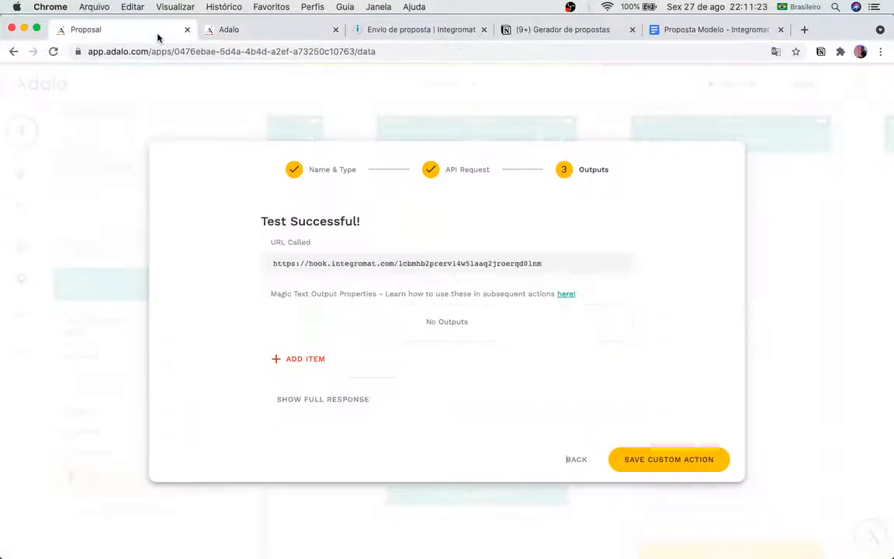
# Step: Save the Proposal - Enviar Proposta custom action and close the button's properties
pyautogui.click(659, 460)
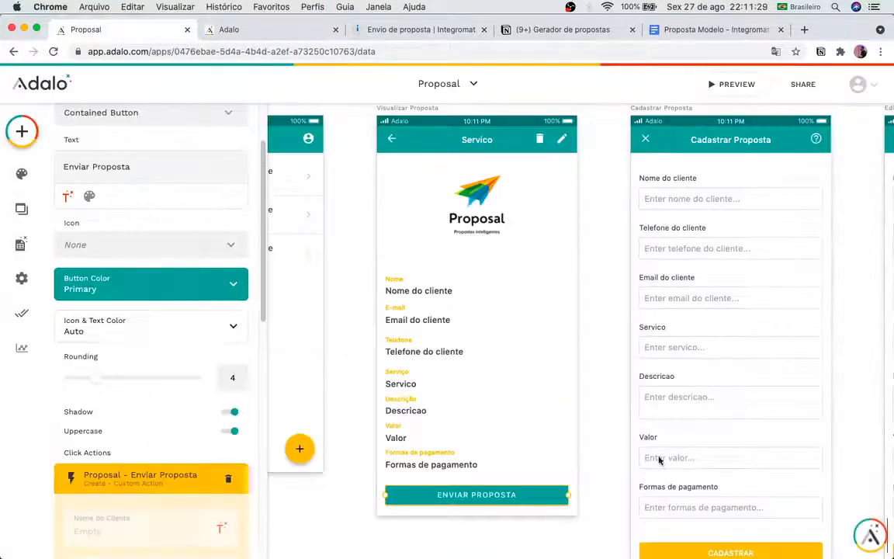
pyautogui.scroll(-8, 106, 458)
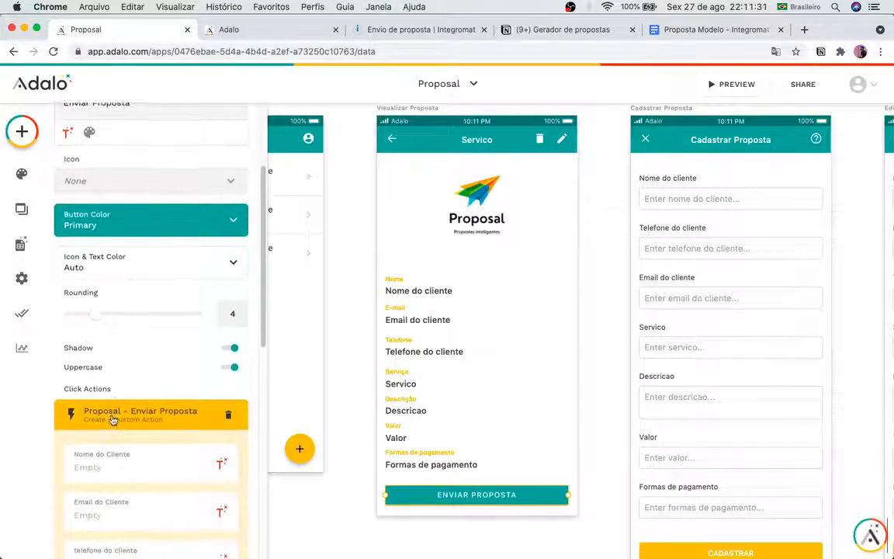
pyautogui.scroll(-8, 109, 402)
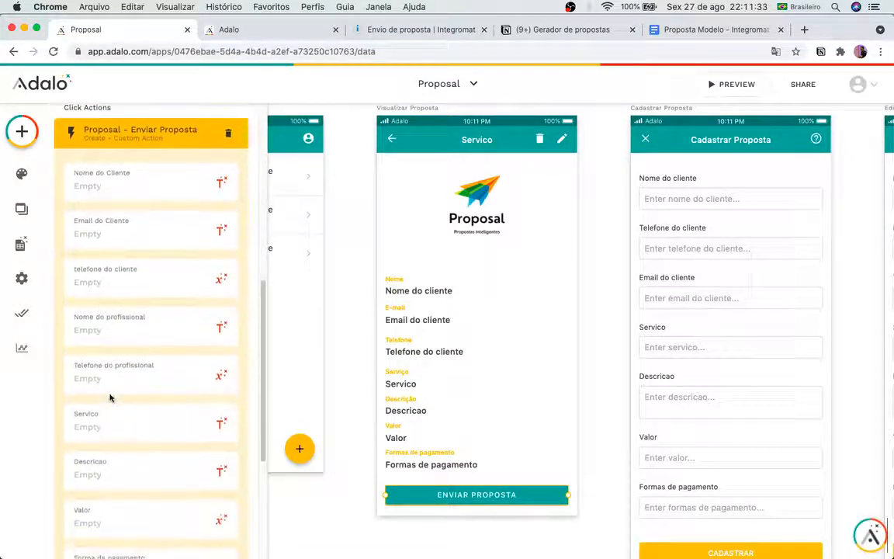
pyautogui.scroll(8, 110, 396)
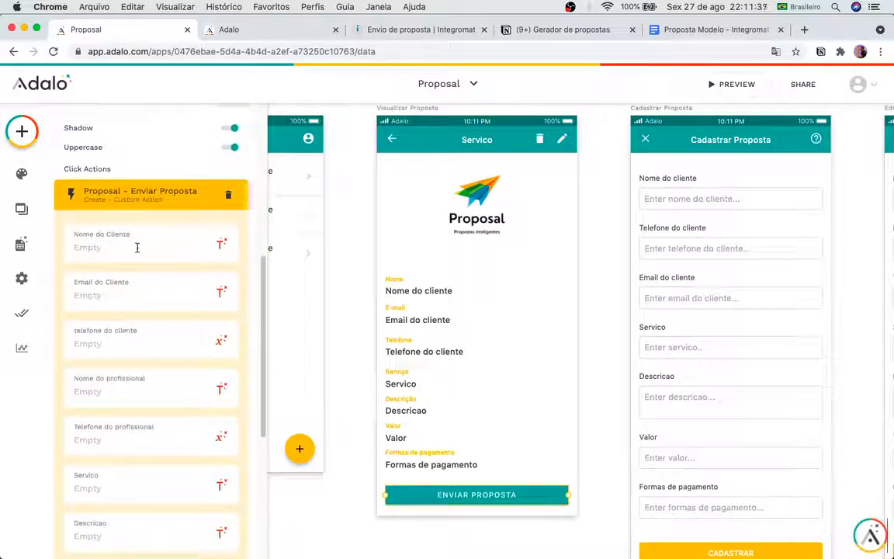
pyautogui.click(139, 247)
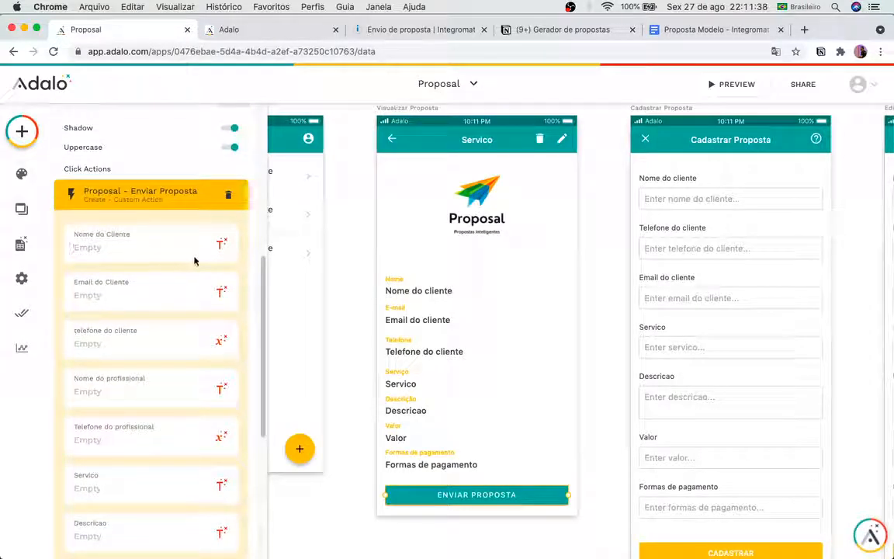
pyautogui.click(221, 245)
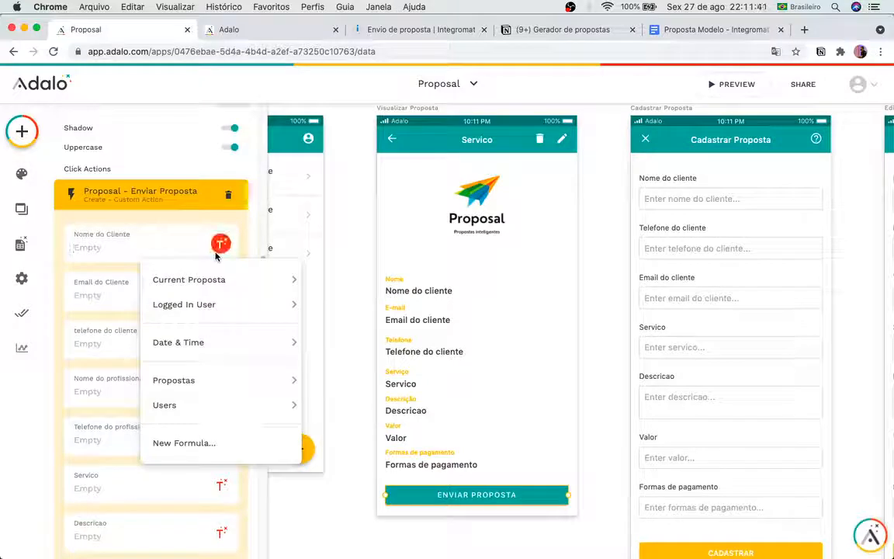
pyautogui.click(143, 227)
pyautogui.click(150, 203)
pyautogui.click(604, 299)
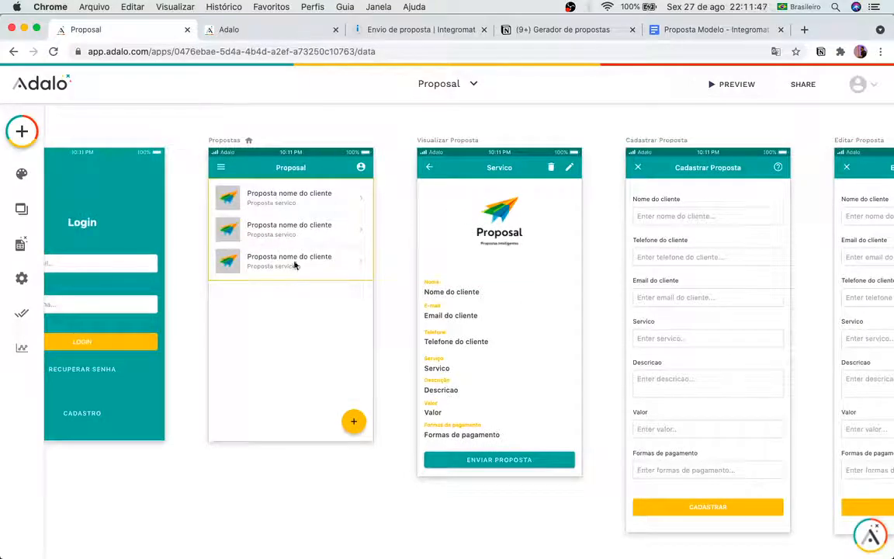
# Step: Select the Enviar Proposta button and bring its Click Actions into view
pyautogui.scroll(5, 310, 260)
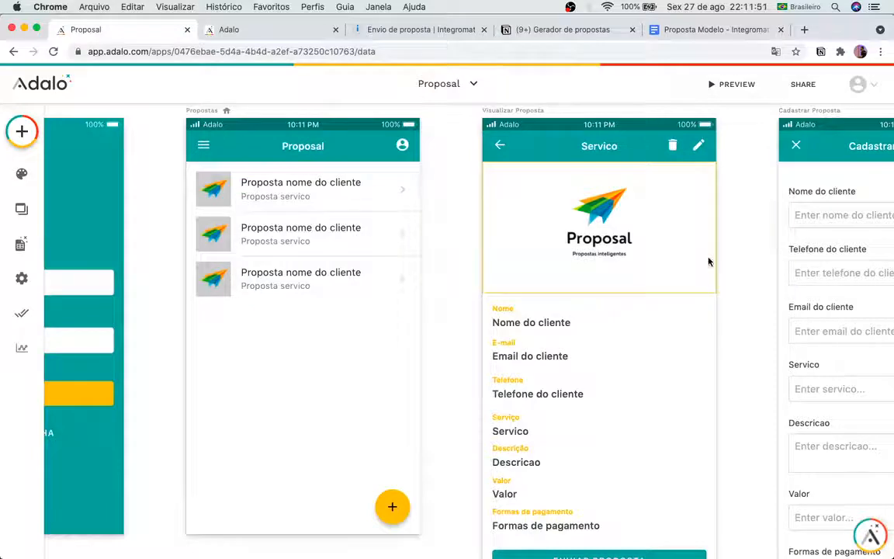
pyautogui.hscroll(3, 709, 259)
pyautogui.scroll(2, 334, 170)
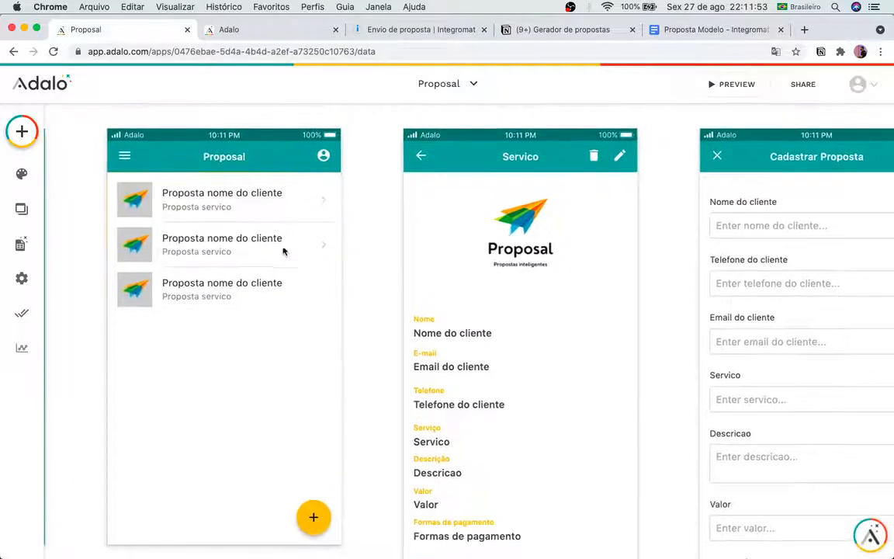
pyautogui.scroll(-4, 565, 360)
pyautogui.scroll(-3, 559, 300)
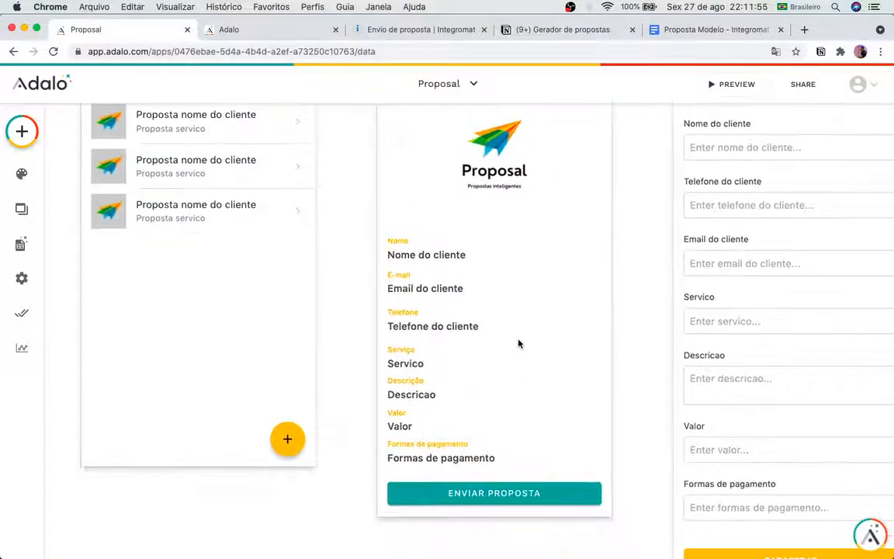
pyautogui.click(525, 489)
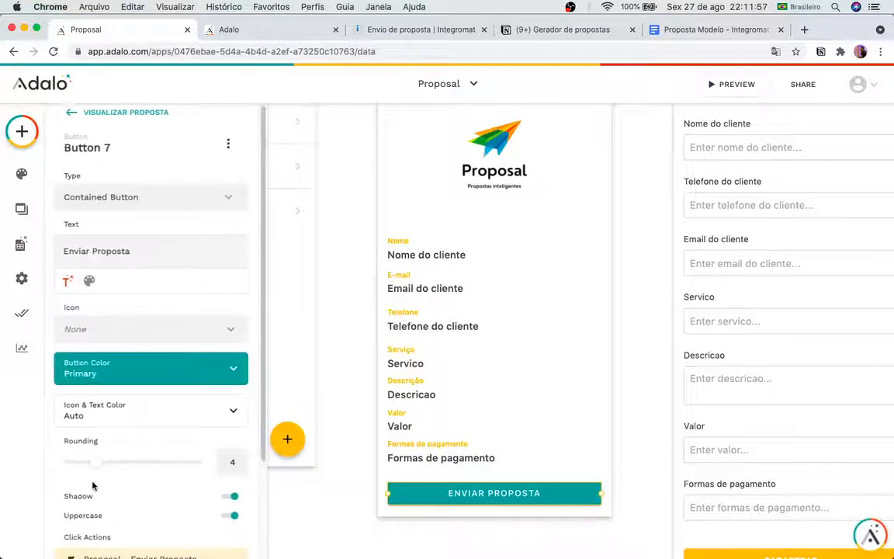
pyautogui.scroll(-3, 92, 486)
pyautogui.scroll(-2, 91, 485)
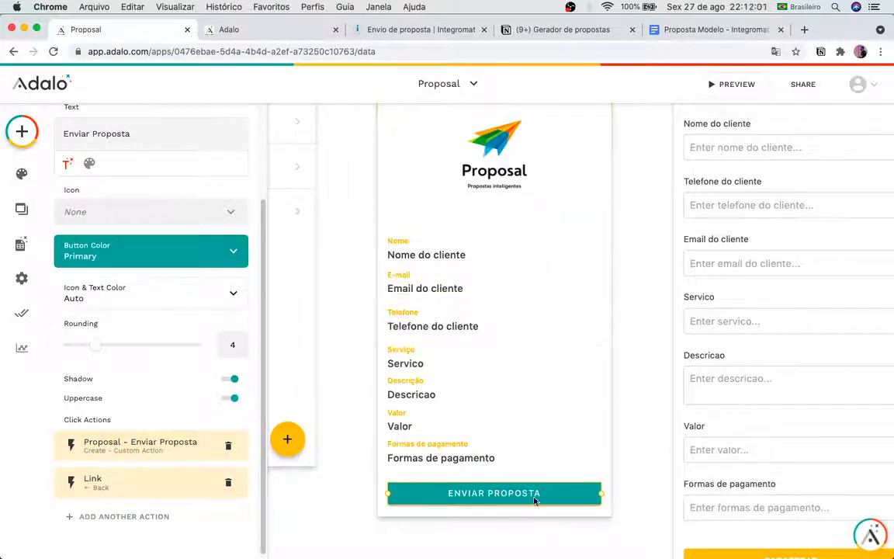
# Step: Map Nome, Email and telefone do Cliente to the current proposal's client values
pyautogui.click(148, 442)
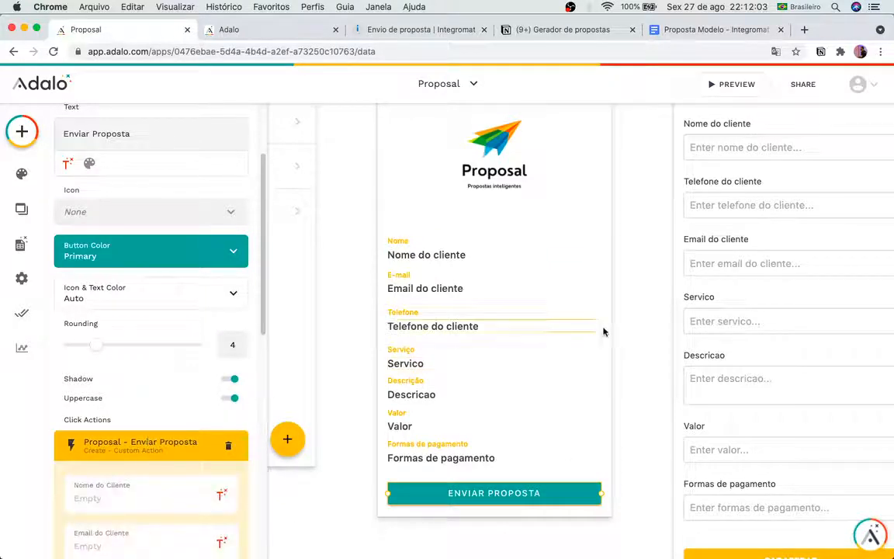
pyautogui.scroll(-5, 193, 475)
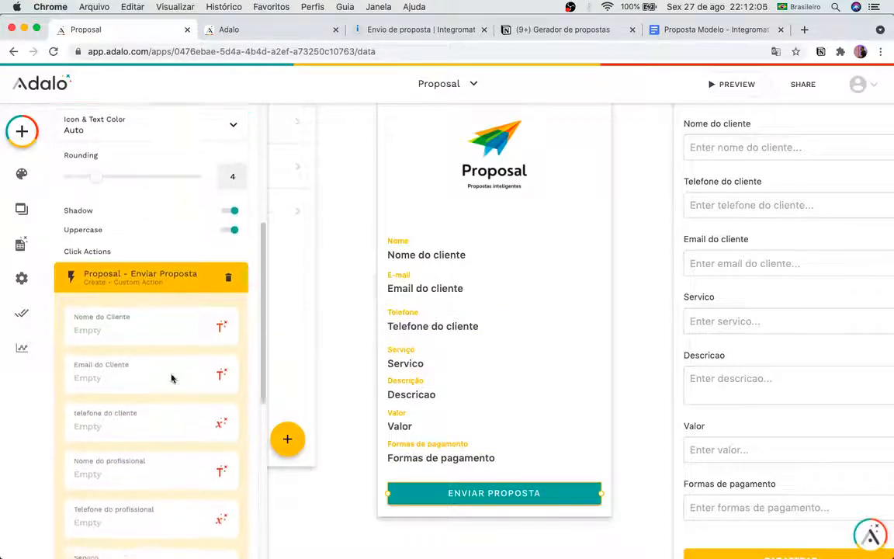
pyautogui.click(221, 279)
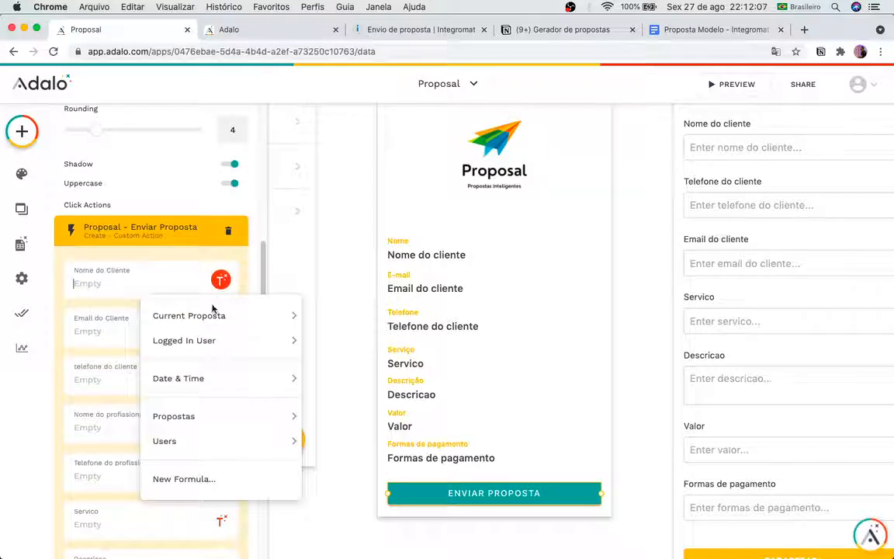
pyautogui.moveTo(228, 316)
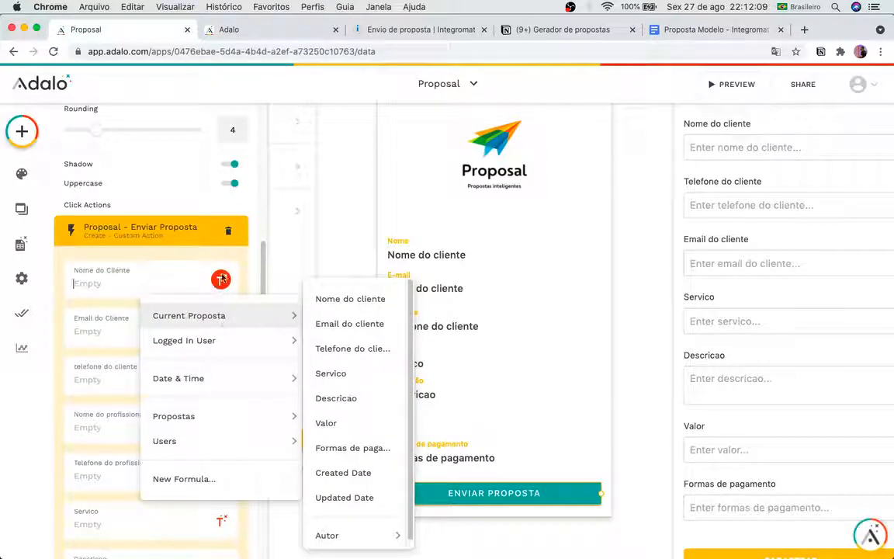
pyautogui.click(345, 300)
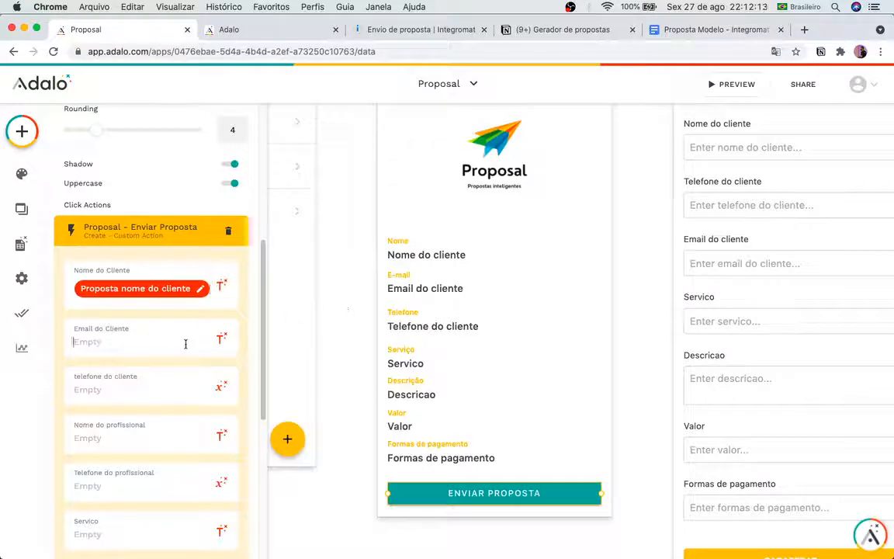
pyautogui.click(222, 338)
pyautogui.moveTo(240, 136)
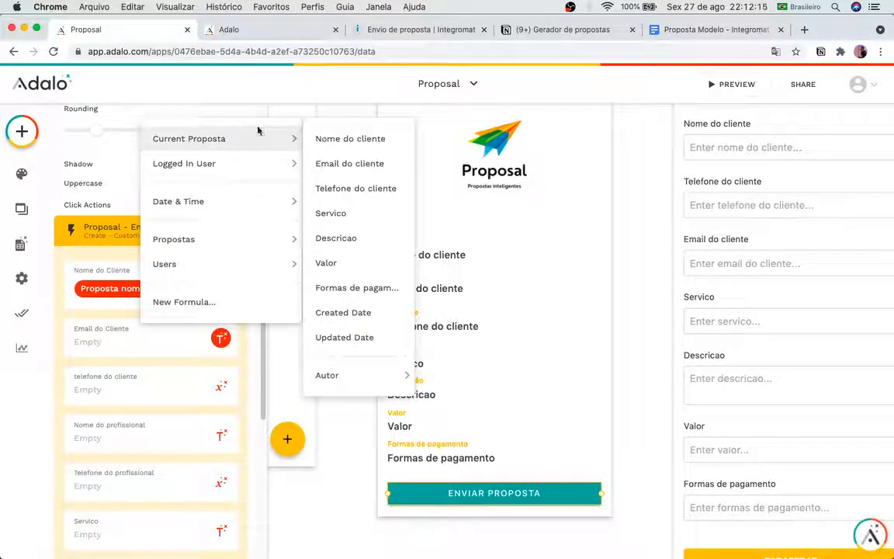
pyautogui.click(364, 163)
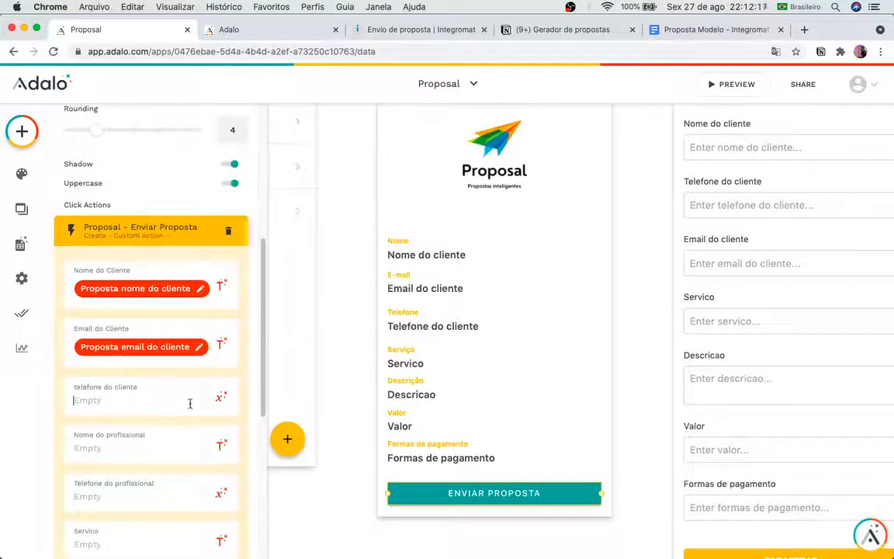
pyautogui.click(222, 396)
pyautogui.moveTo(256, 196)
pyautogui.click(400, 199)
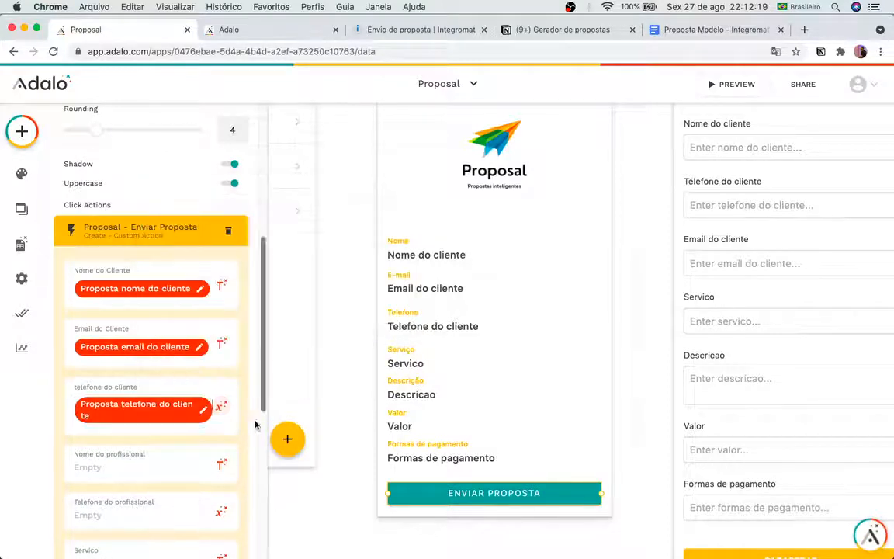
# Step: Map Nome do profissional and Telefone do profissional to the logged-in user's name and phone
pyautogui.click(222, 464)
pyautogui.moveTo(254, 285)
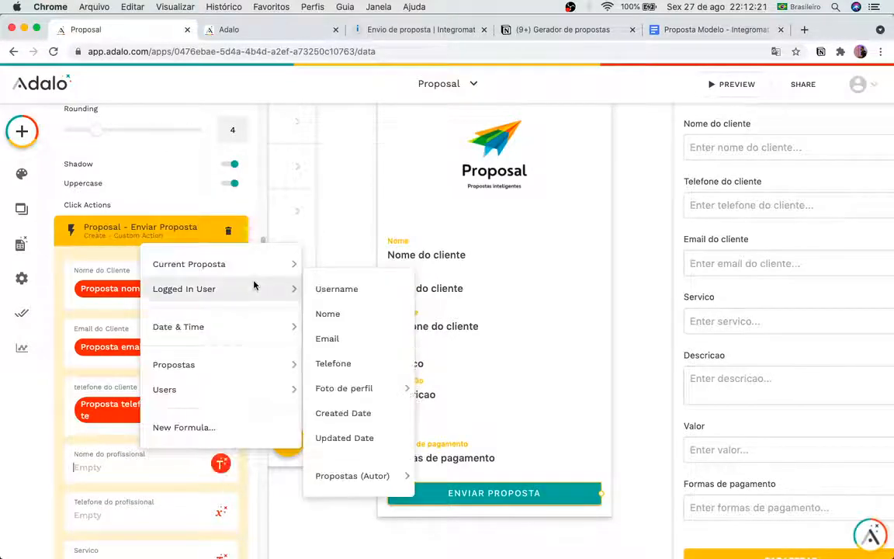
pyautogui.moveTo(261, 256)
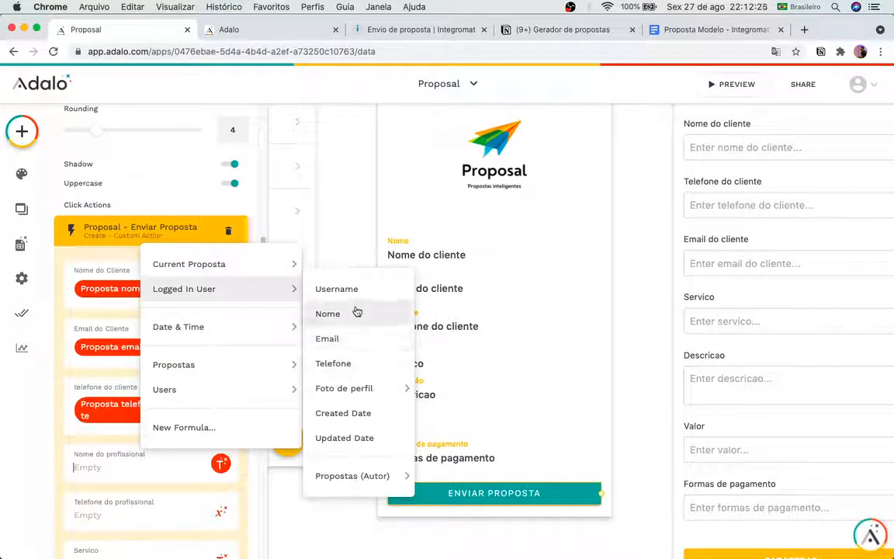
pyautogui.click(357, 313)
pyautogui.scroll(-5, 162, 419)
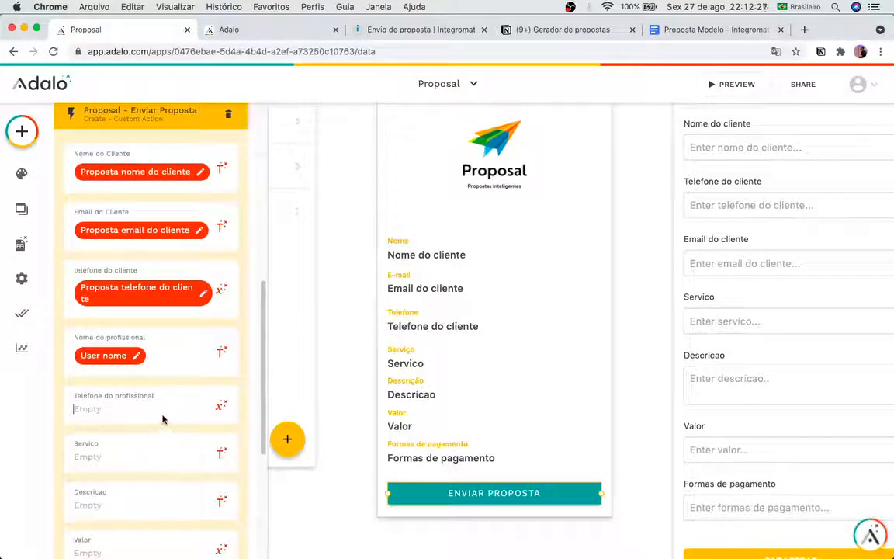
pyautogui.click(220, 405)
pyautogui.moveTo(247, 235)
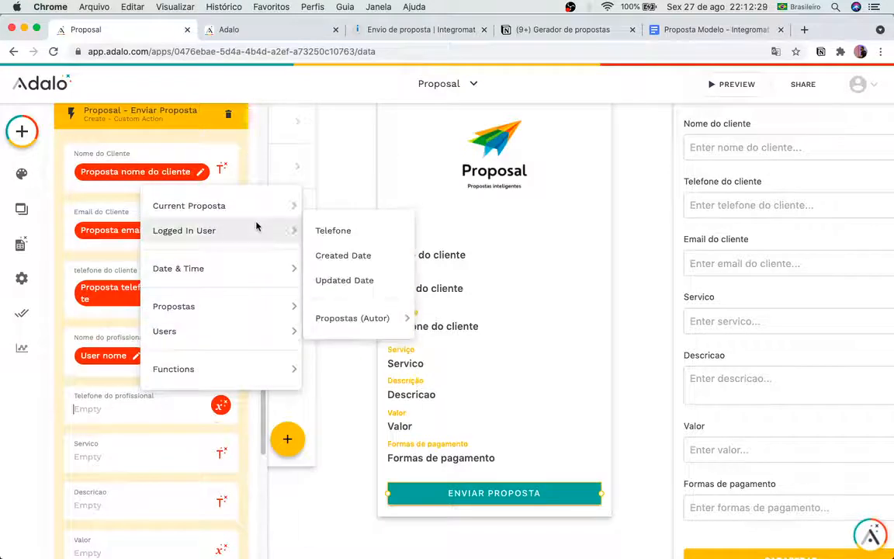
pyautogui.click(366, 239)
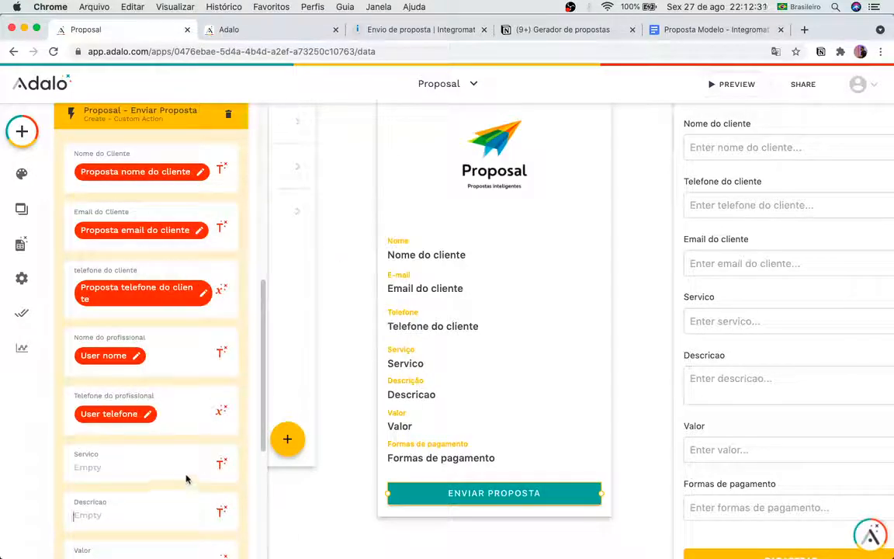
# Step: Map Servico, Descricao and Valor to the current proposal's service, description and value
pyautogui.scroll(-4, 186, 479)
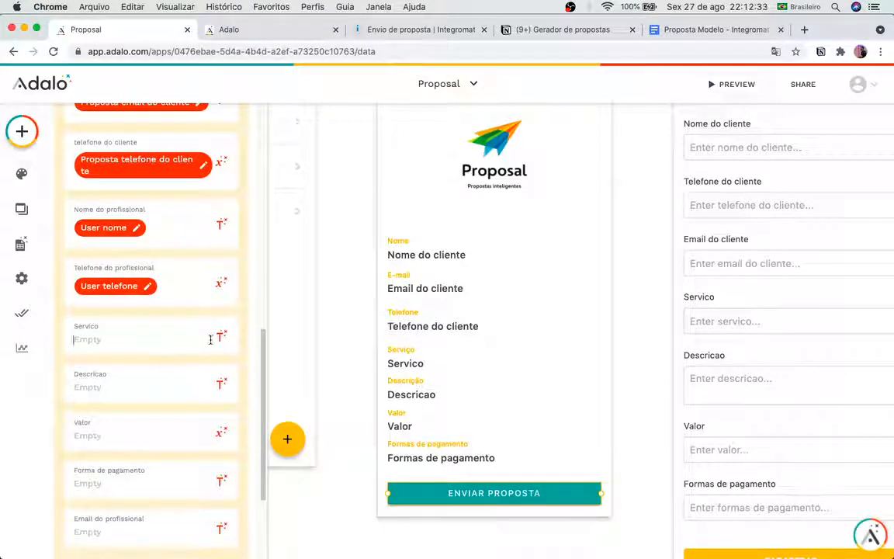
pyautogui.click(220, 335)
pyautogui.moveTo(225, 136)
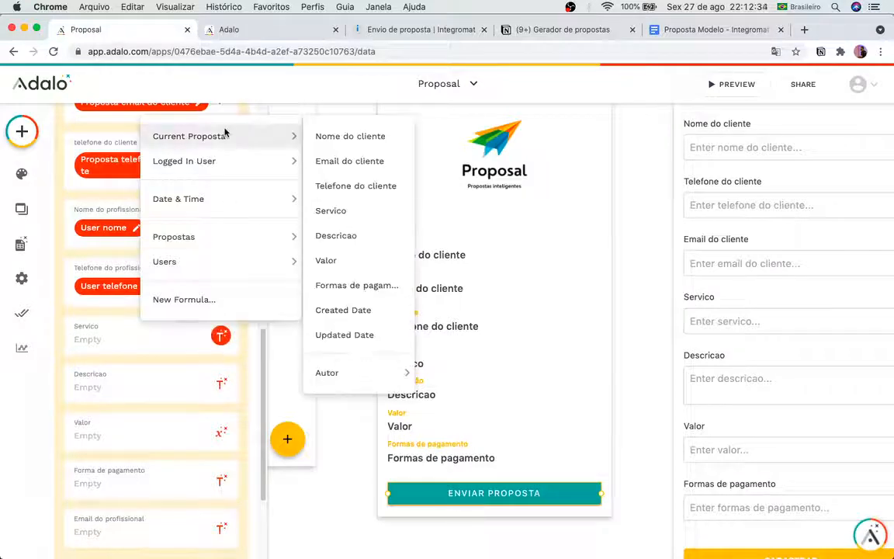
pyautogui.click(364, 211)
pyautogui.scroll(-4, 214, 363)
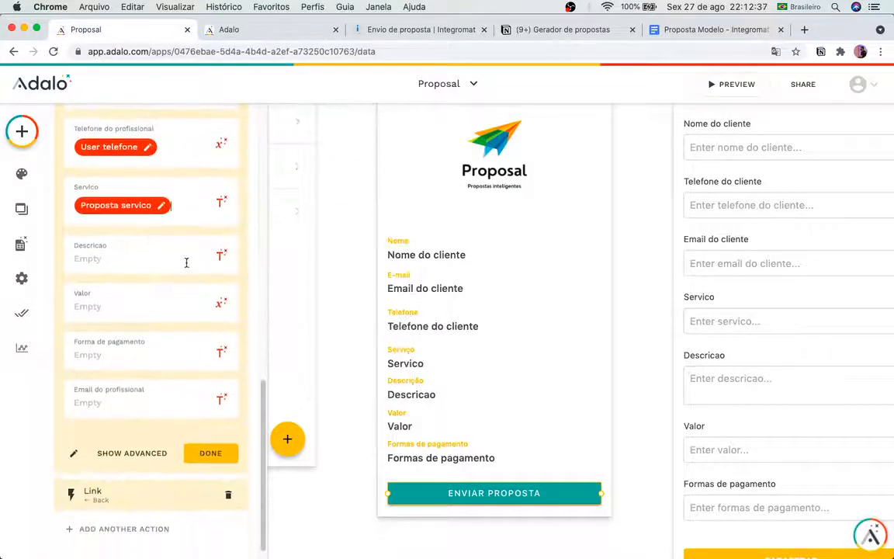
pyautogui.click(221, 255)
pyautogui.moveTo(217, 290)
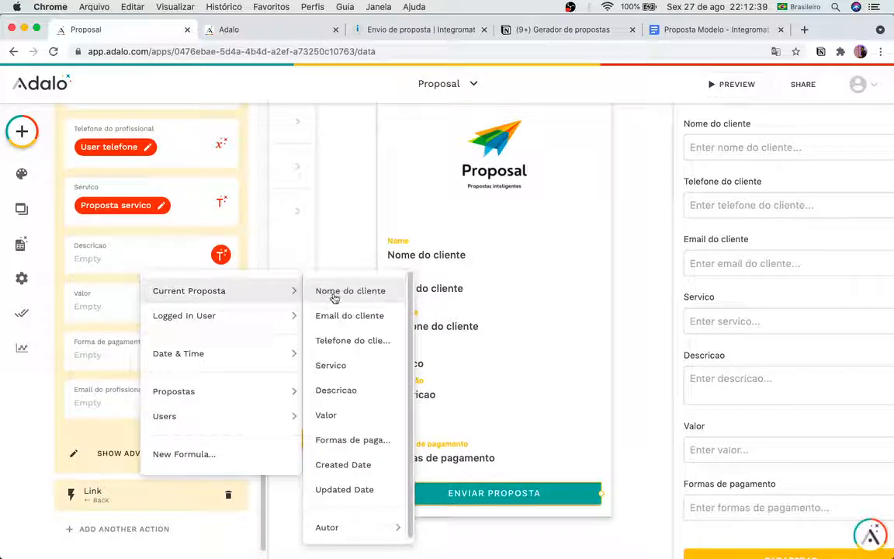
pyautogui.click(358, 389)
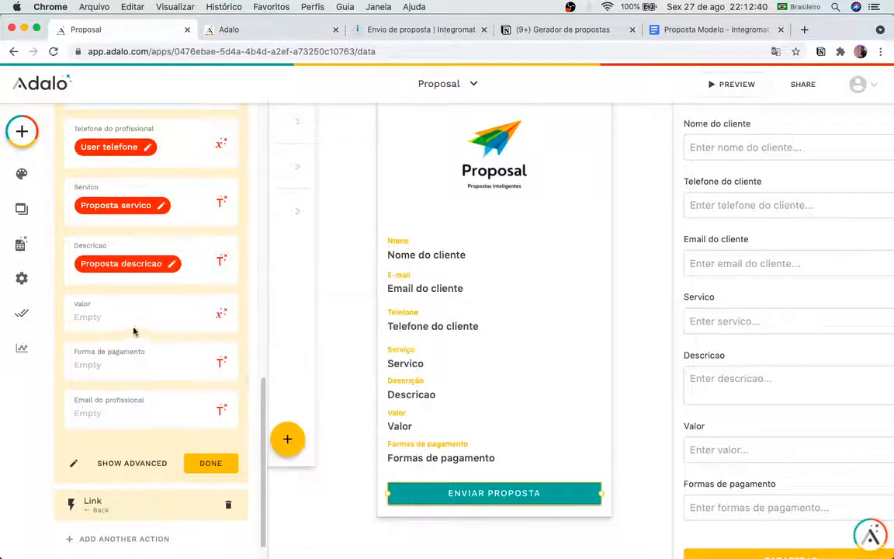
pyautogui.click(221, 313)
pyautogui.moveTo(218, 113)
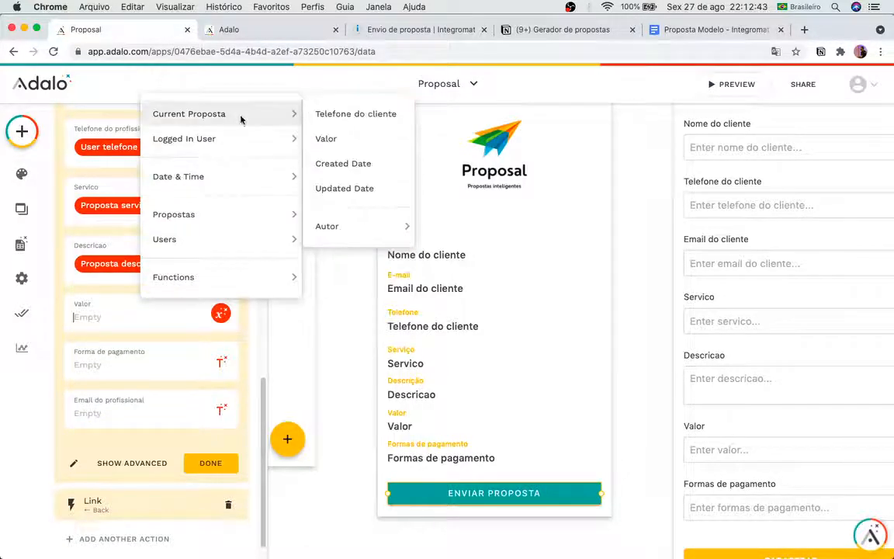
pyautogui.click(349, 136)
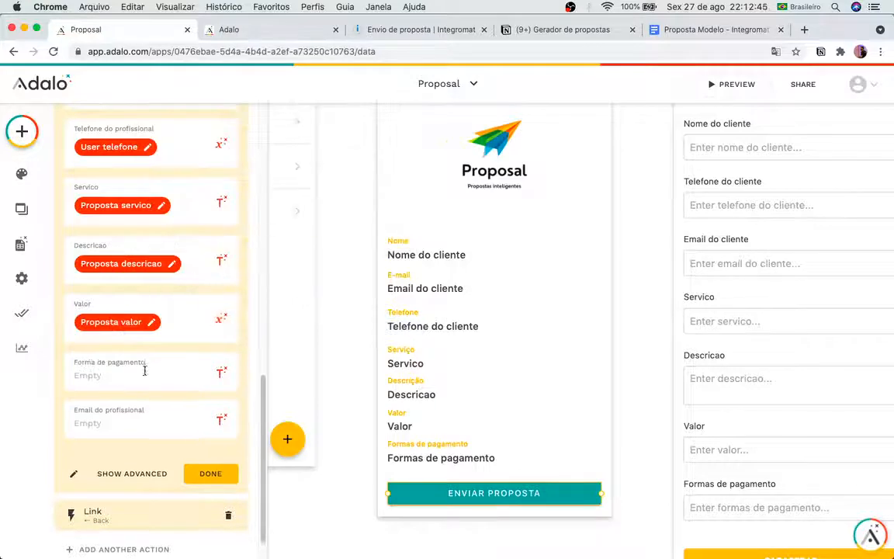
# Step: Map Forma de pagamento to the proposal's payment methods and Email do profissional to the user's email
pyautogui.click(221, 372)
pyautogui.moveTo(233, 172)
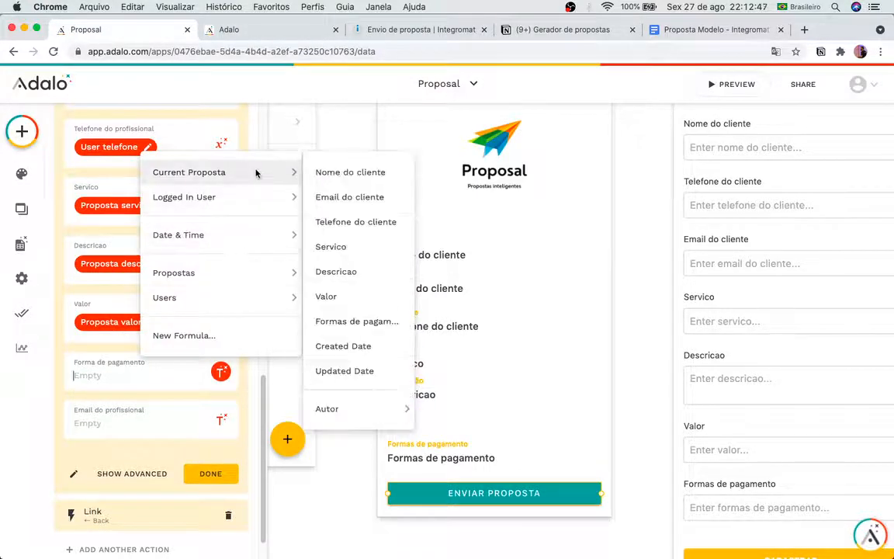
pyautogui.click(361, 320)
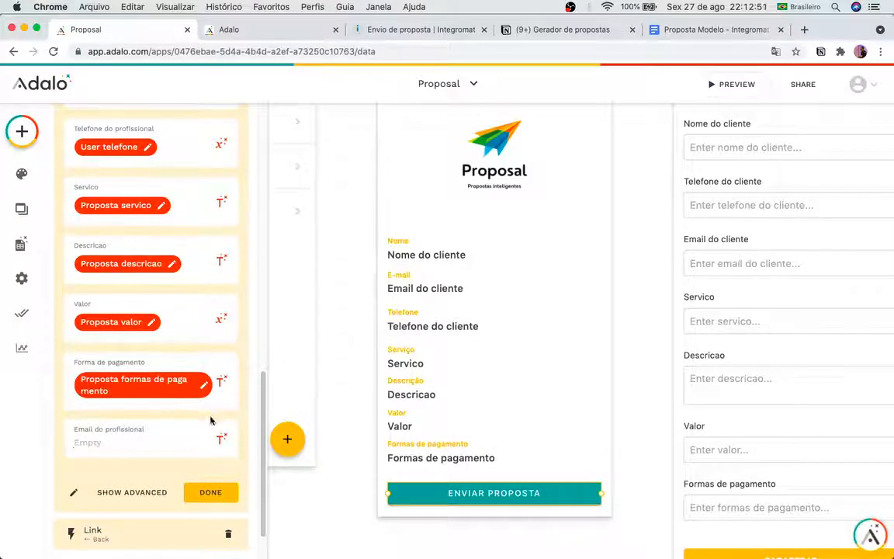
pyautogui.click(222, 440)
pyautogui.moveTo(240, 264)
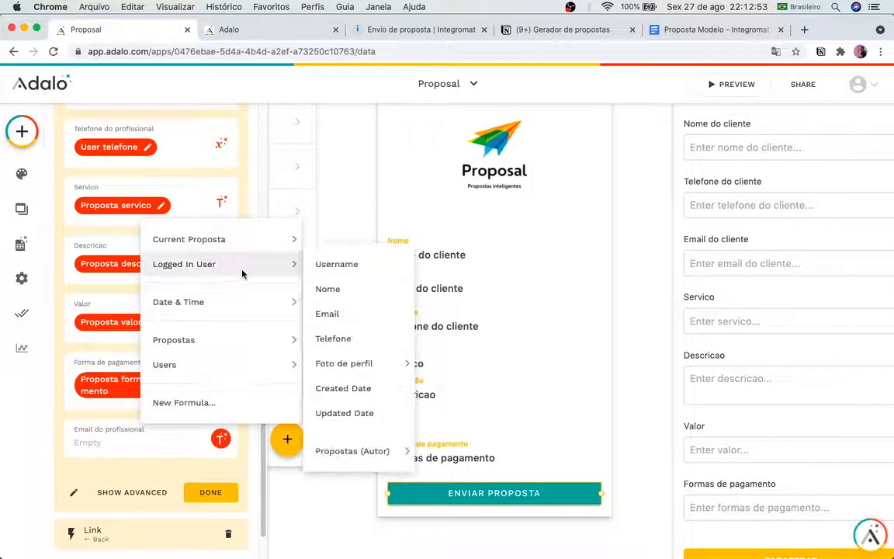
pyautogui.click(346, 321)
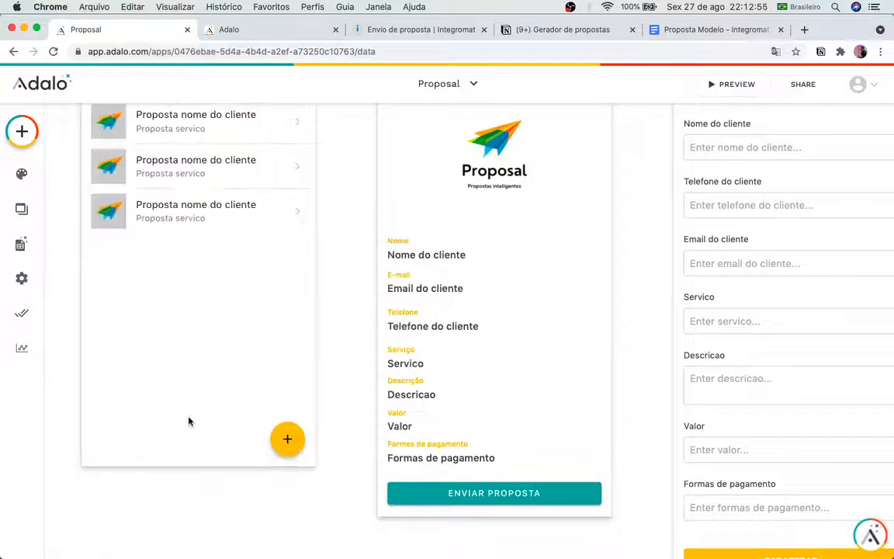
# Step: Collapse the Enviar Proposta action, finish the button, and close Integromat's webhook data details
pyautogui.click(501, 492)
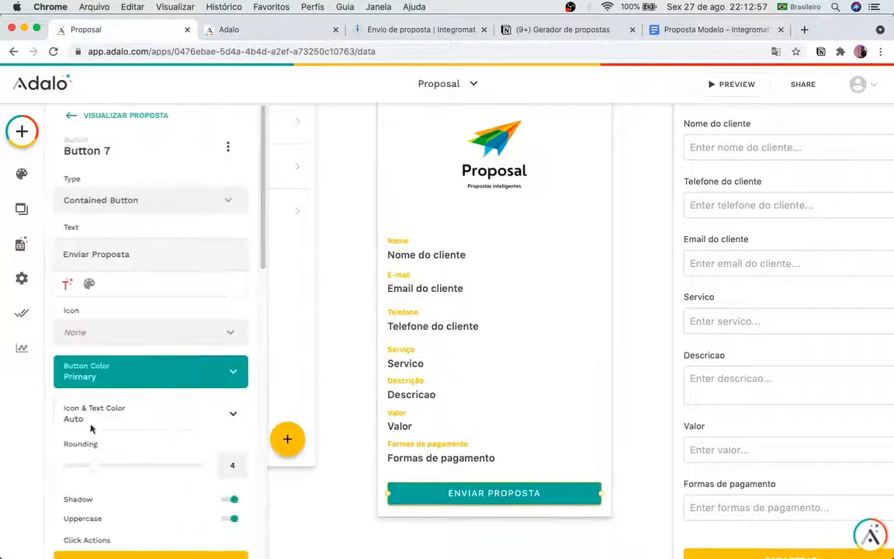
pyautogui.scroll(-5, 190, 332)
pyautogui.scroll(-5, 190, 332)
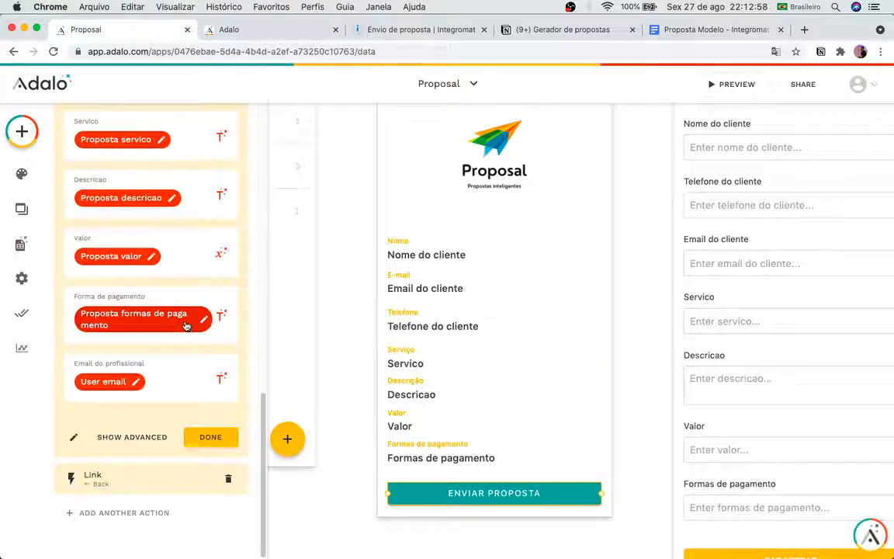
pyautogui.scroll(5, 188, 276)
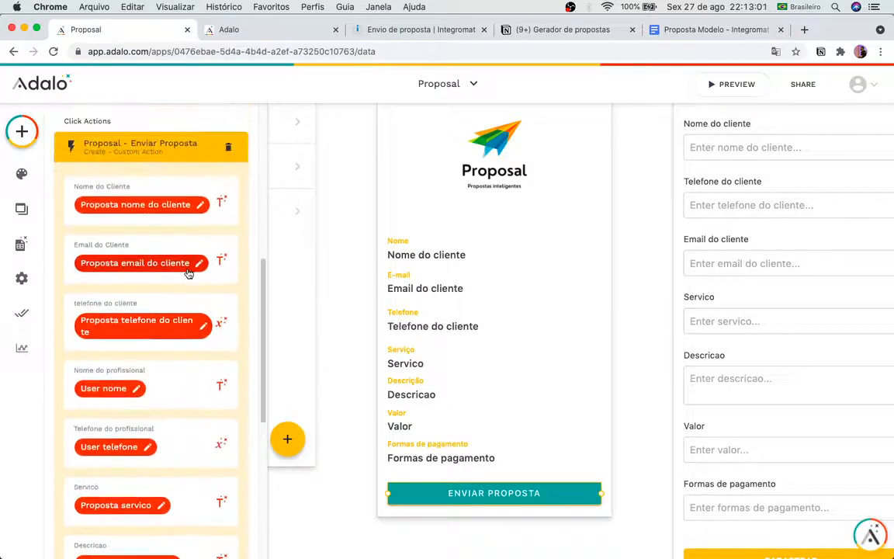
pyautogui.click(187, 163)
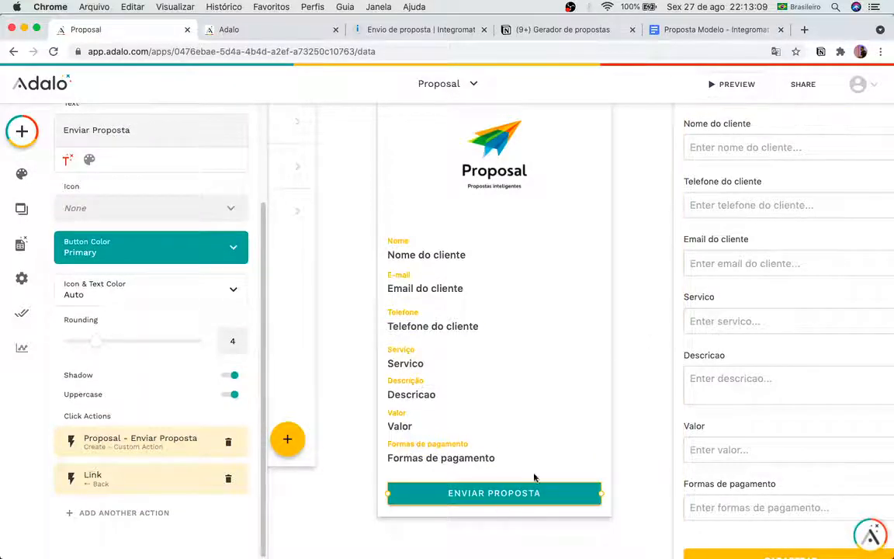
pyautogui.click(646, 444)
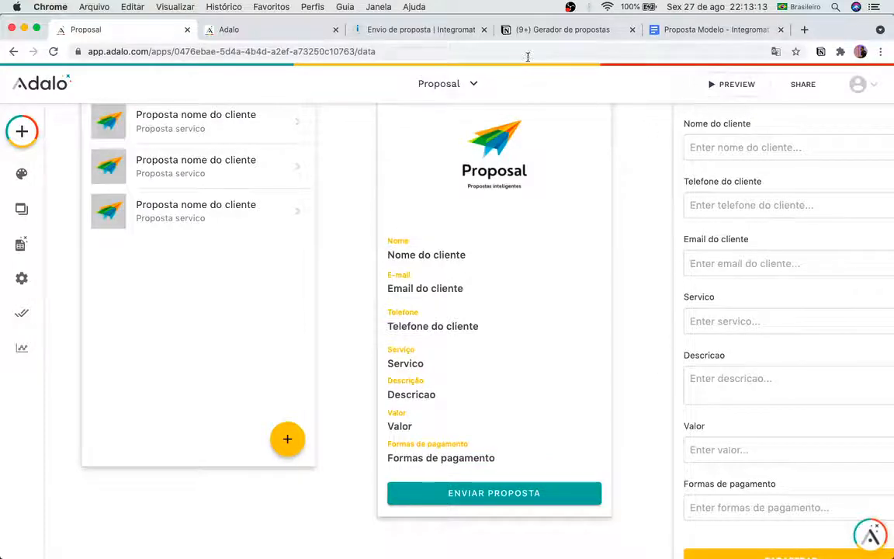
pyautogui.click(424, 28)
pyautogui.click(476, 139)
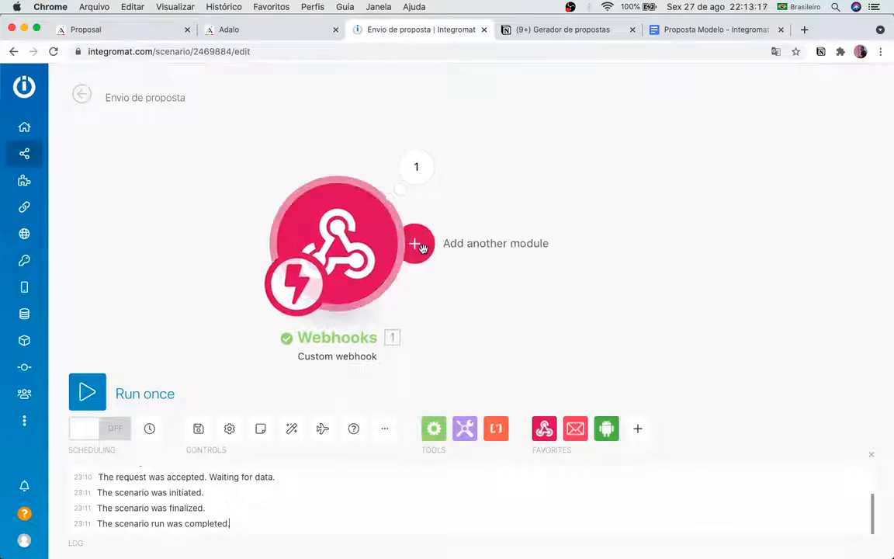
# Step: Add a Router with branches after the Webhooks module
pyautogui.click(419, 245)
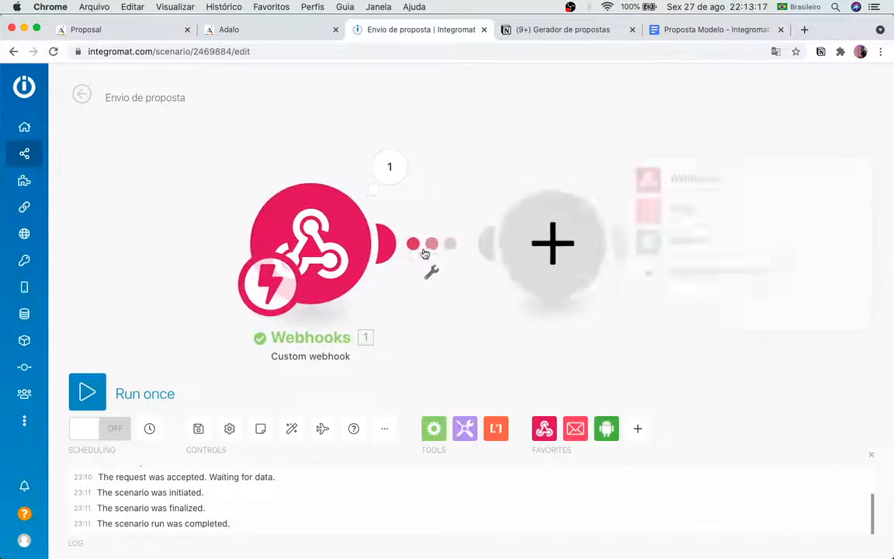
pyautogui.click(552, 355)
pyautogui.click(434, 427)
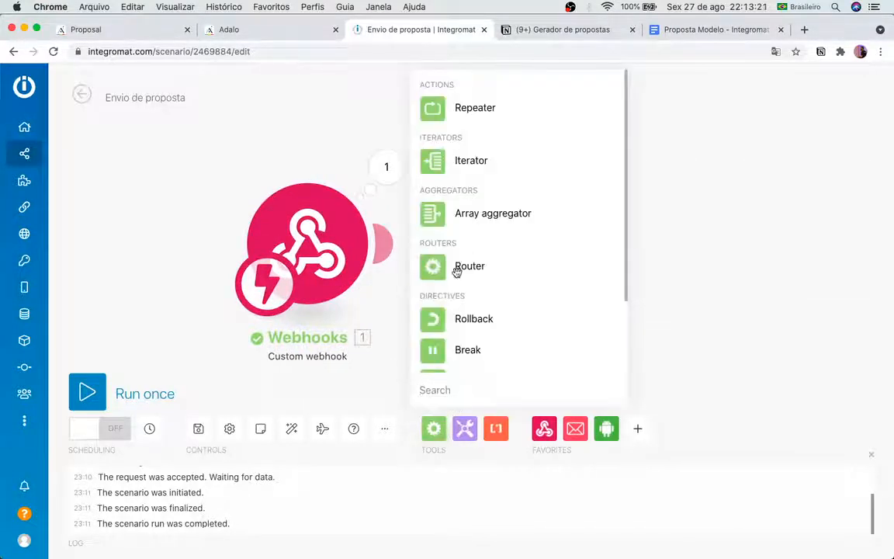
pyautogui.click(458, 267)
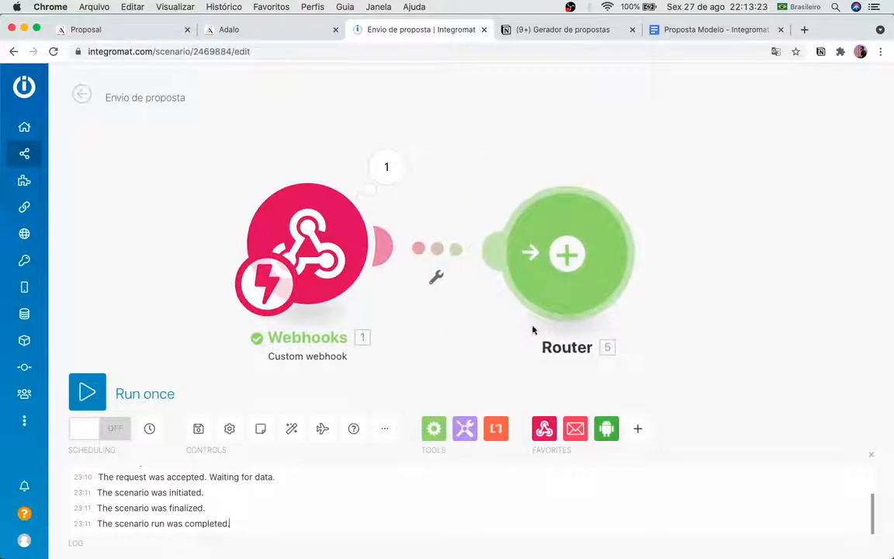
pyautogui.click(415, 268)
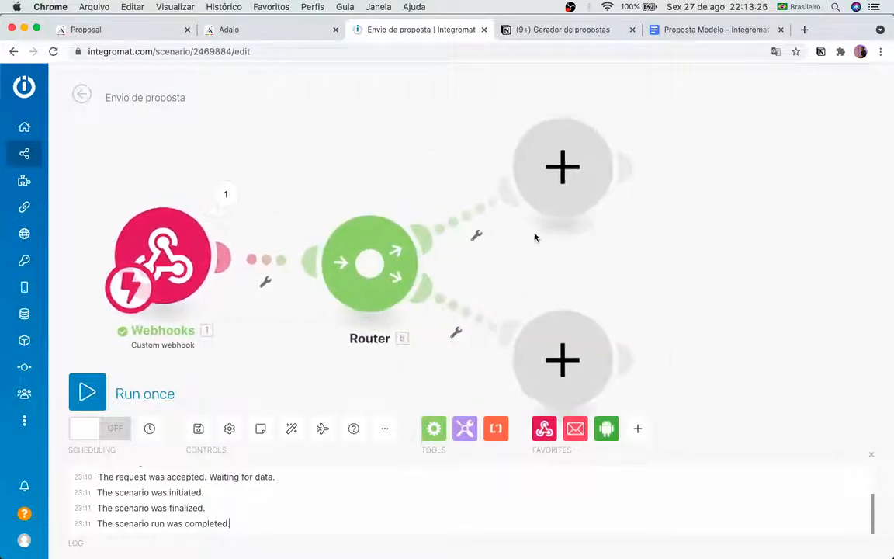
# Step: Add a Send me an Email module to the branch and close its settings without saving
pyautogui.click(672, 136)
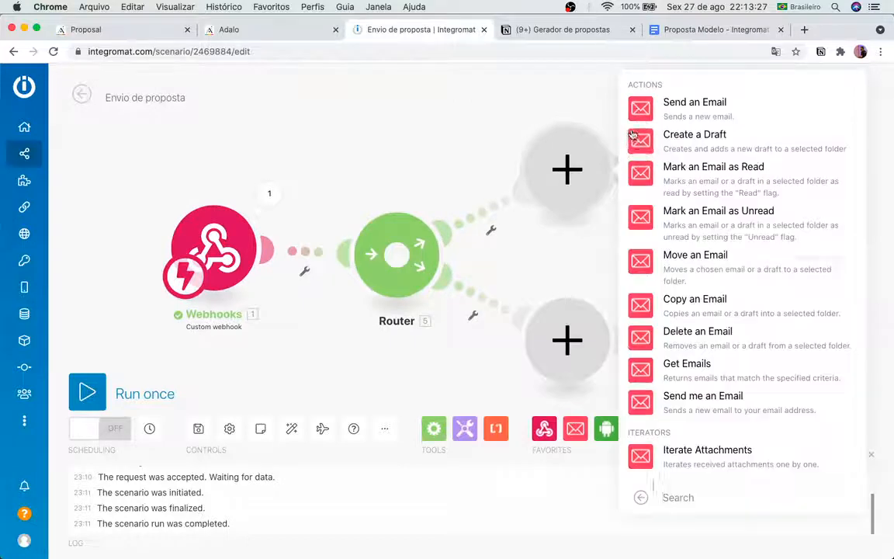
pyautogui.click(686, 399)
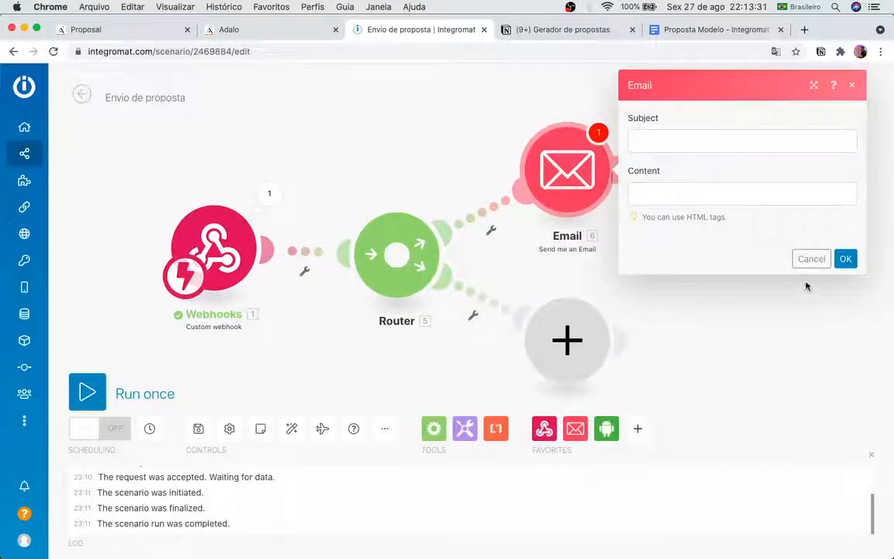
pyautogui.click(654, 140)
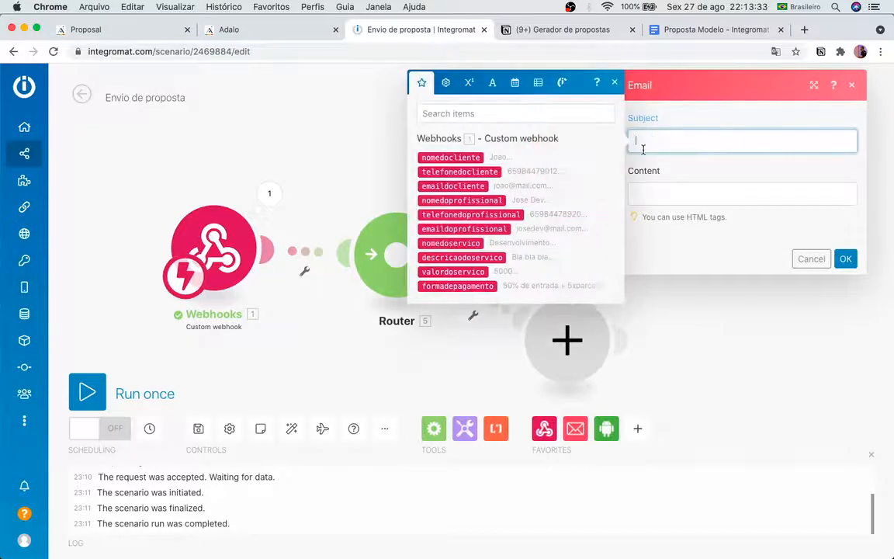
pyautogui.click(798, 265)
pyautogui.click(562, 167)
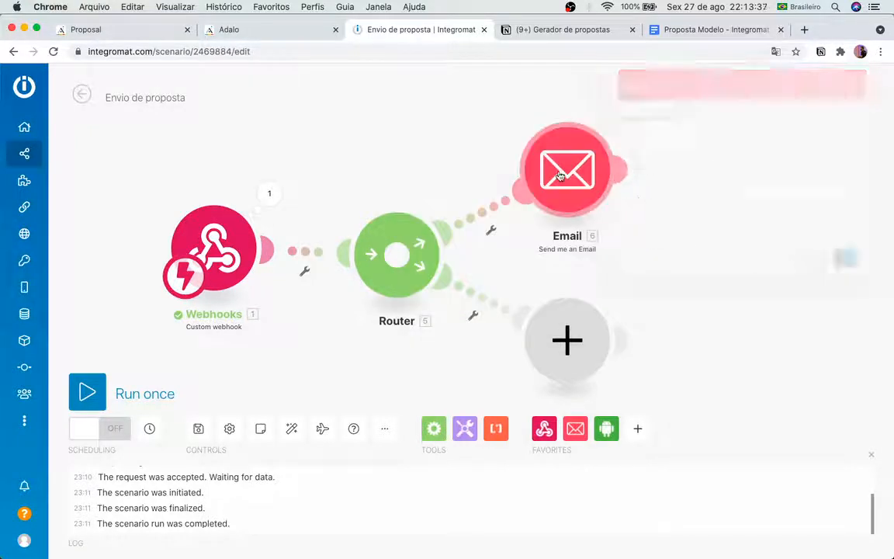
pyautogui.click(824, 260)
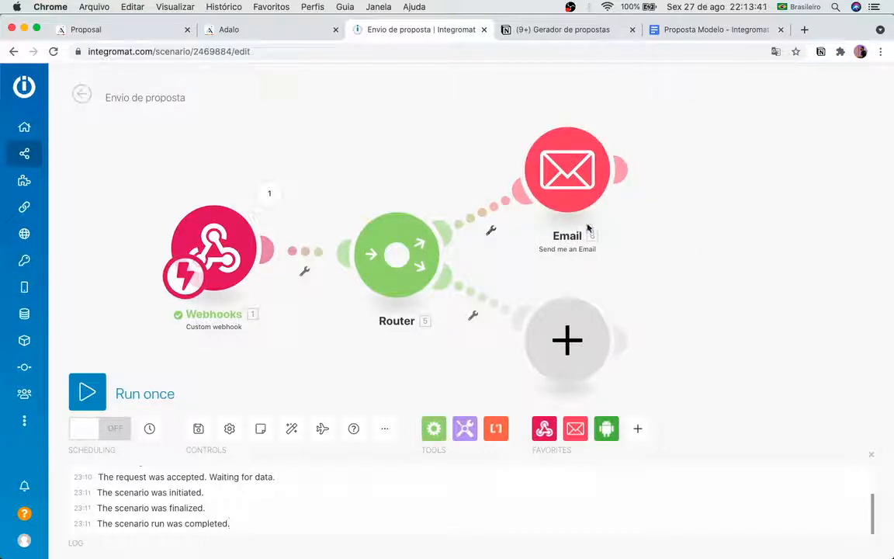
# Step: Delete the Send me an Email module and open the app choices for the empty branch
pyautogui.rightClick(578, 181)
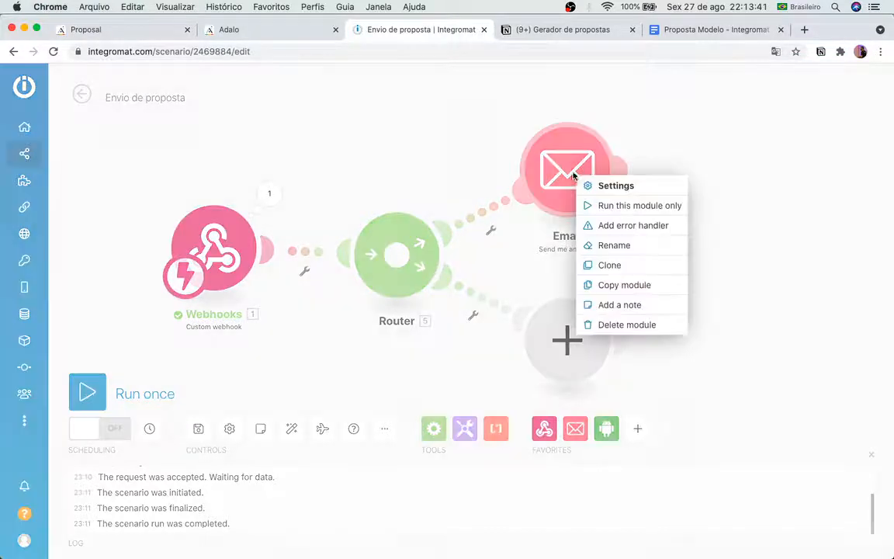
pyautogui.click(609, 325)
pyautogui.click(563, 339)
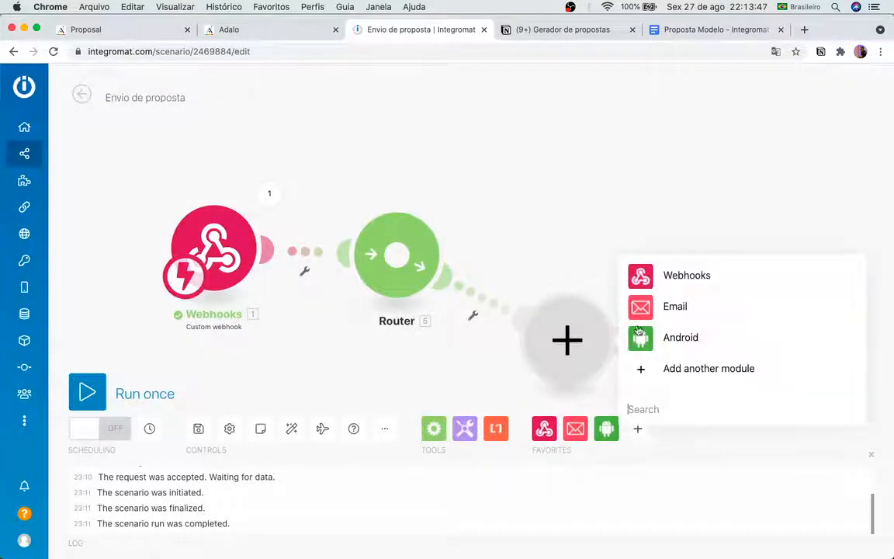
# Step: Add an Email > Send an Email module to the branch using the Contato connection
pyautogui.click(671, 312)
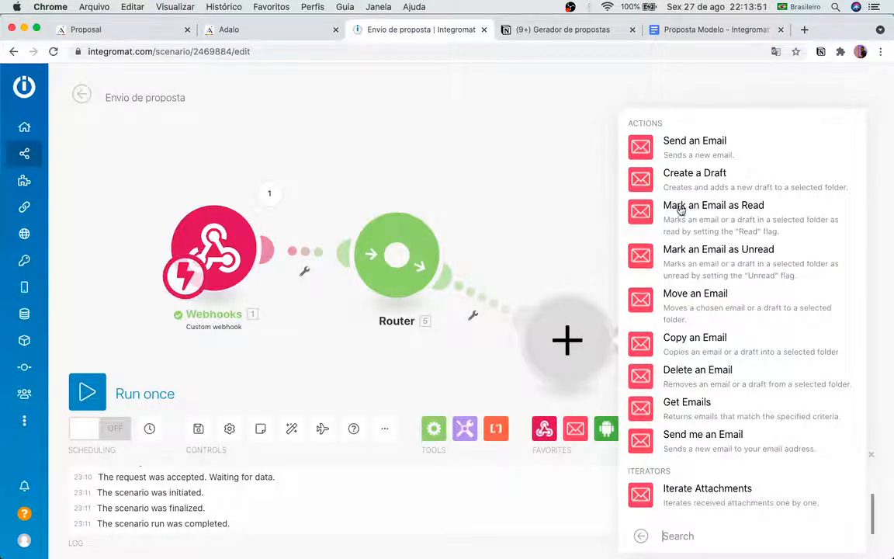
pyautogui.click(677, 151)
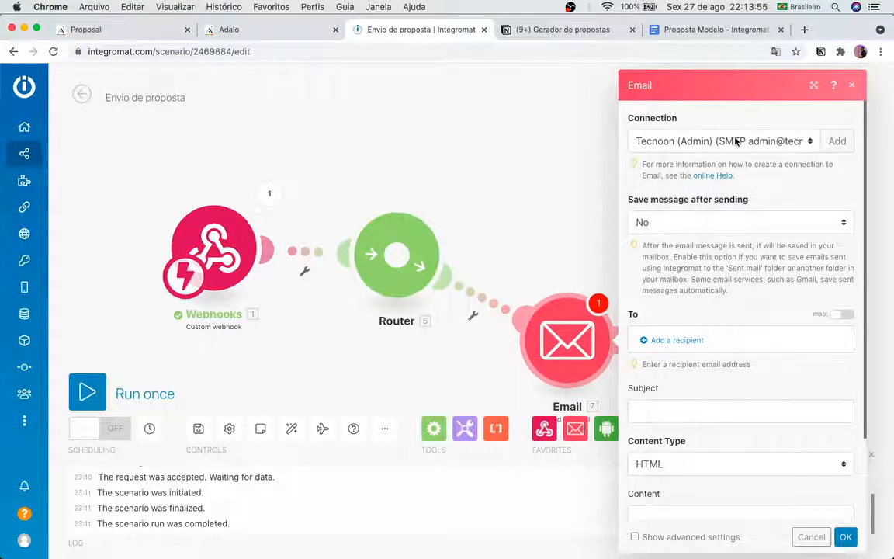
pyautogui.click(699, 144)
pyautogui.click(732, 112)
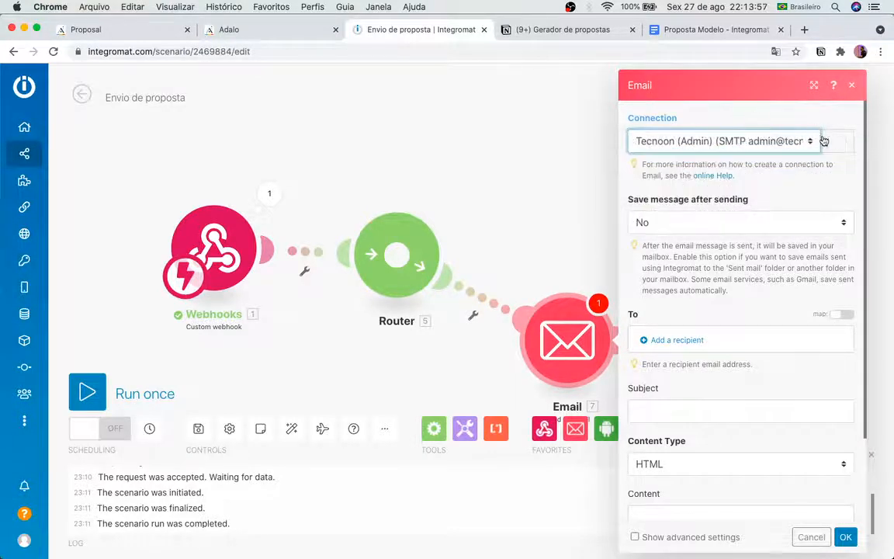
pyautogui.click(836, 141)
pyautogui.click(735, 196)
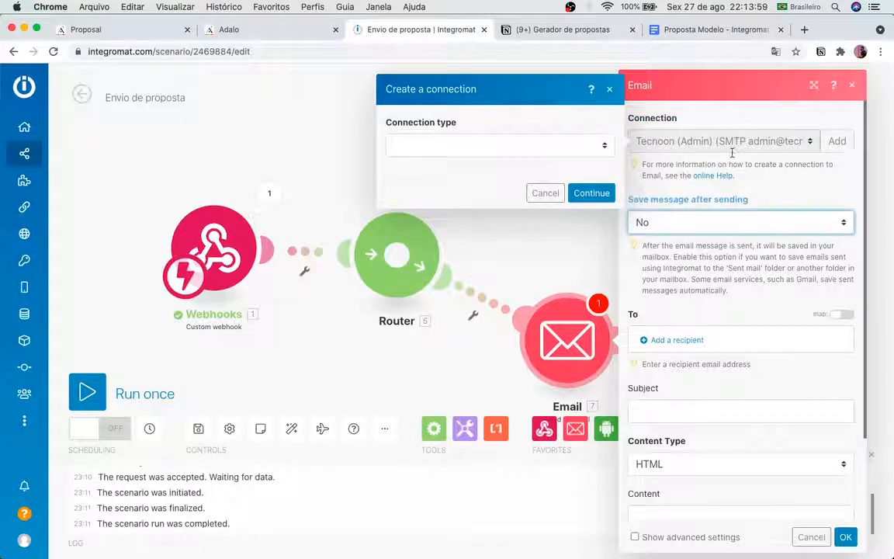
pyautogui.click(737, 173)
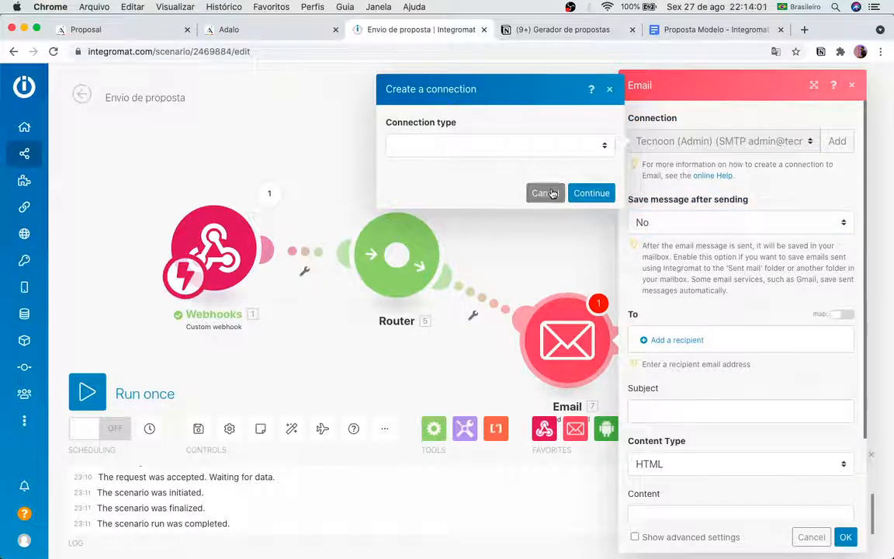
pyautogui.click(545, 193)
pyautogui.click(722, 142)
pyautogui.click(695, 170)
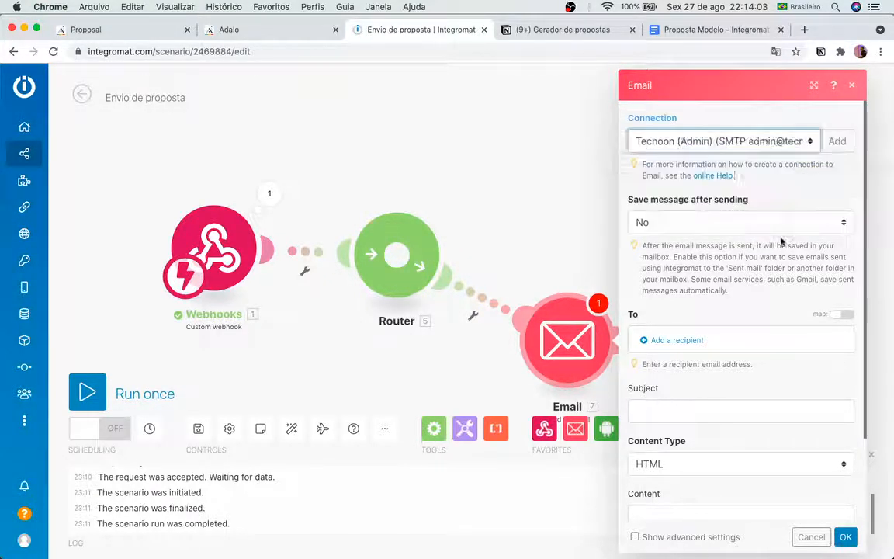
# Step: Add emaildocliente and emaildoprofissional from the webhook as the email's recipients
pyautogui.click(659, 341)
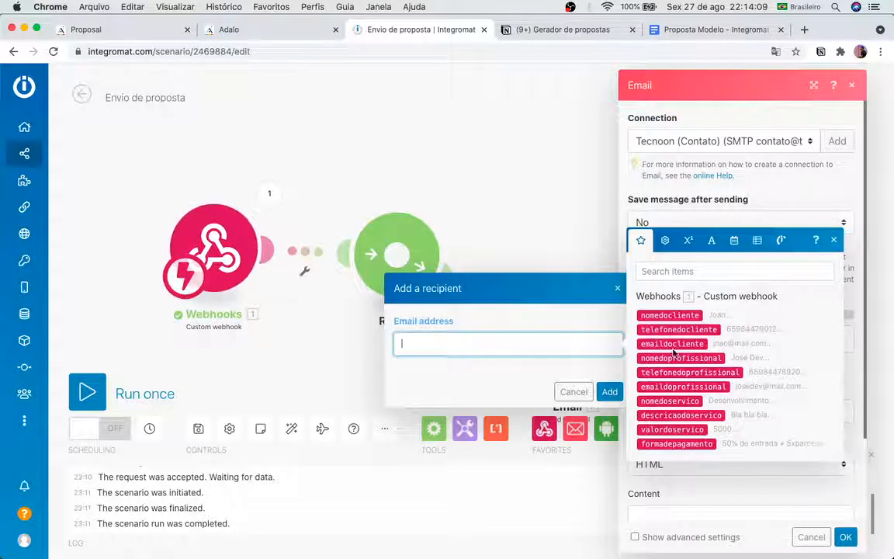
pyautogui.moveTo(672, 343); pyautogui.dragTo(536, 345)
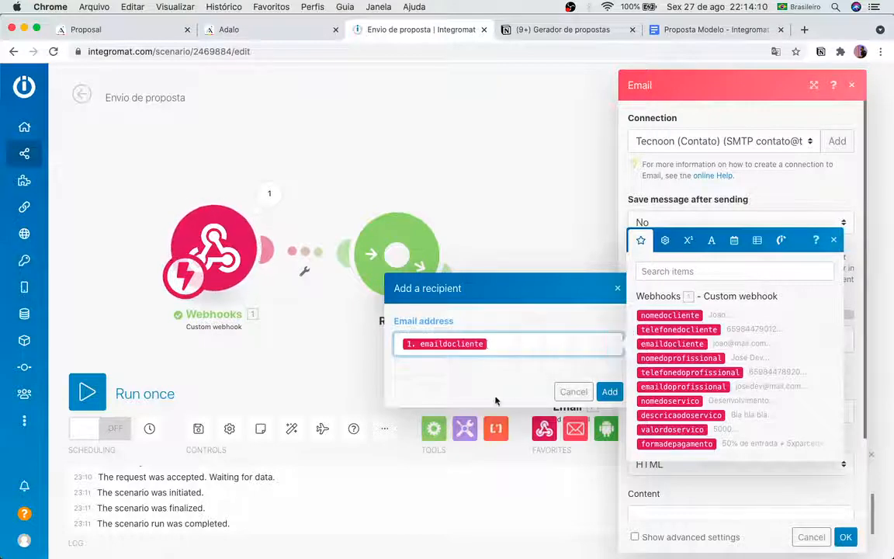
pyautogui.click(609, 391)
pyautogui.scroll(-2, 702, 401)
pyautogui.scroll(-1, 698, 398)
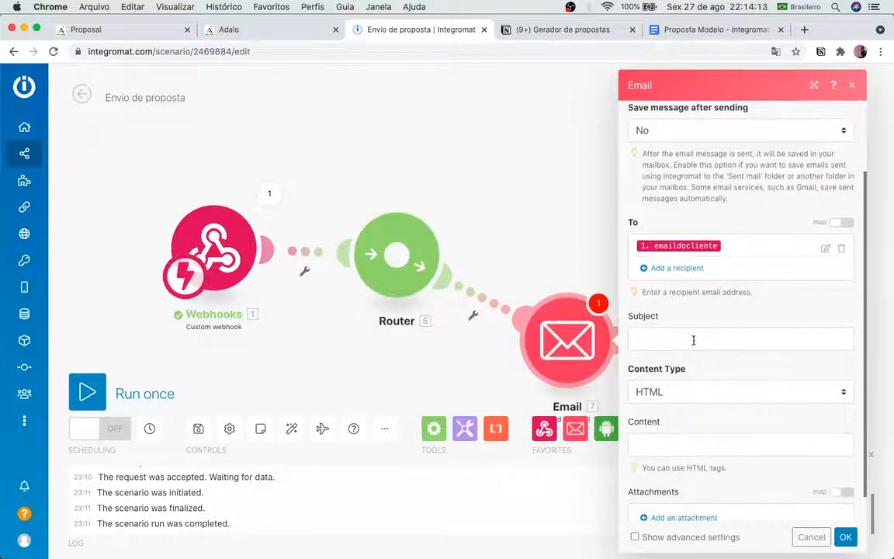
pyautogui.click(677, 268)
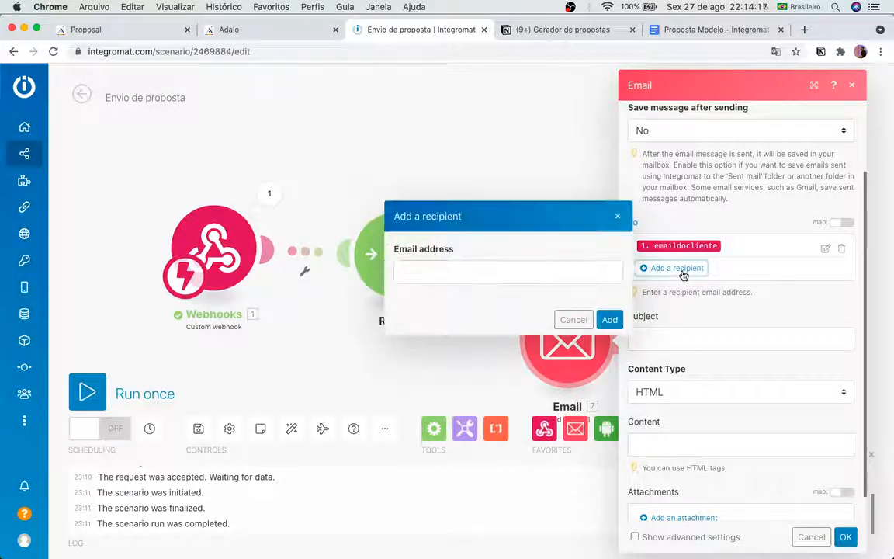
pyautogui.click(450, 269)
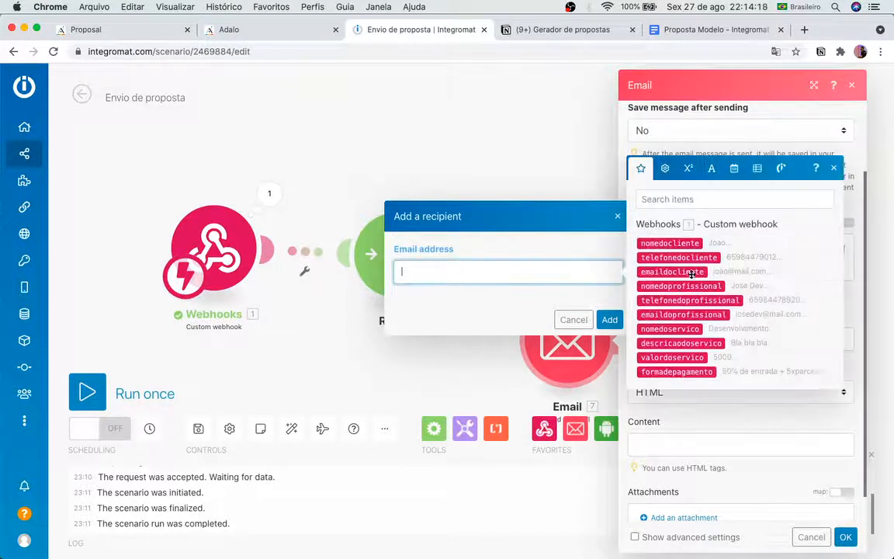
pyautogui.click(682, 315)
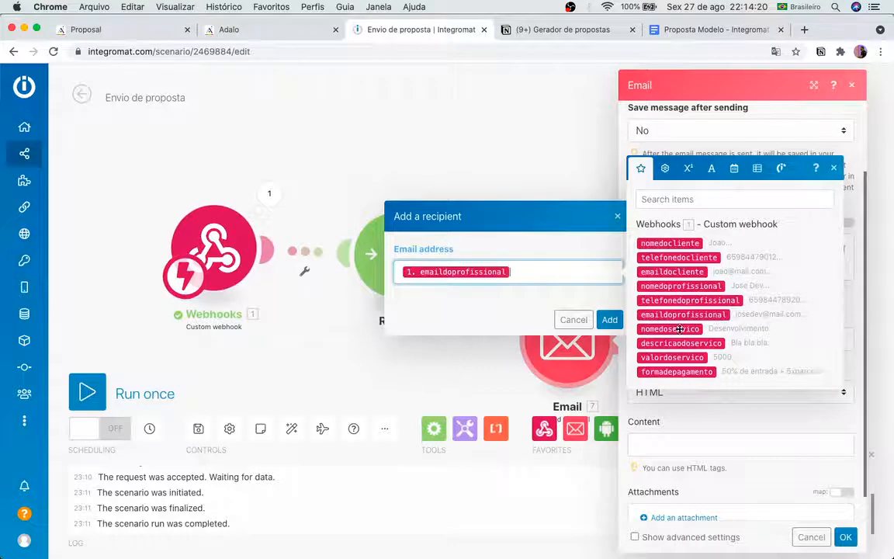
pyautogui.click(609, 319)
pyautogui.scroll(-1, 747, 312)
pyautogui.scroll(-1, 747, 312)
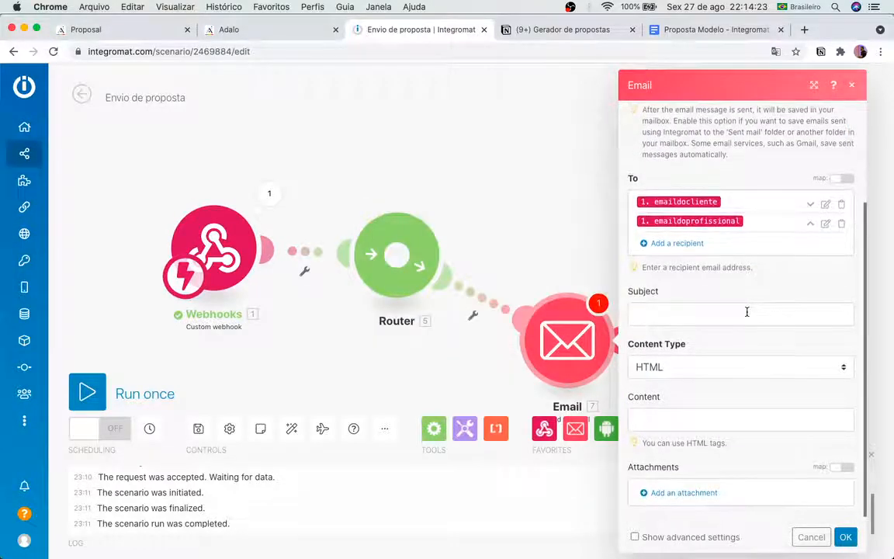
# Step: Set the email subject to 'Proposta comercial - Proposal'
pyautogui.scroll(-1, 742, 308)
pyautogui.click(741, 304)
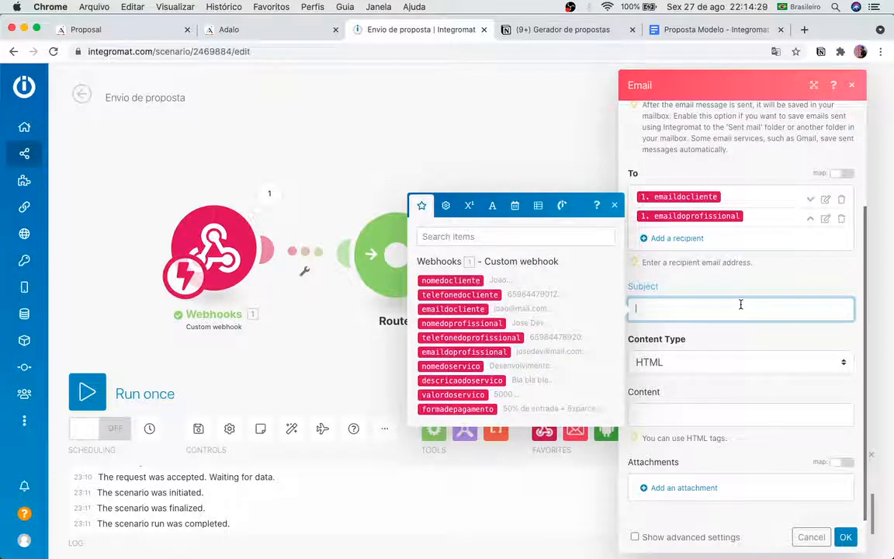
pyautogui.write('Proposta comerci')
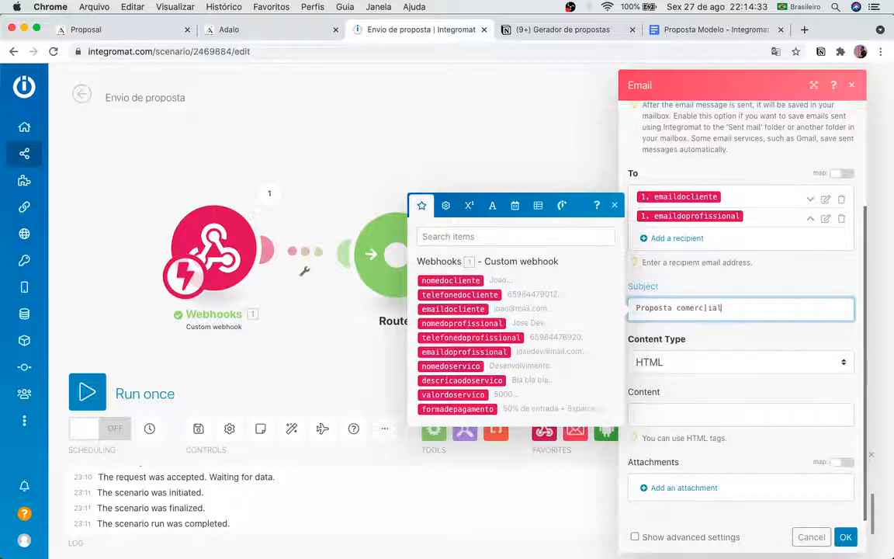
pyautogui.press('BackSpace')
pyautogui.write('ial -')
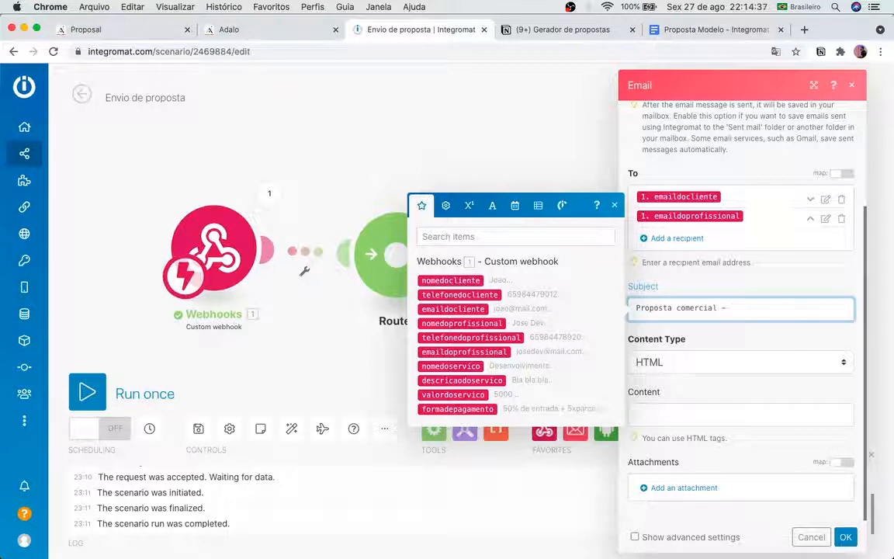
pyautogui.write(' Proposal')
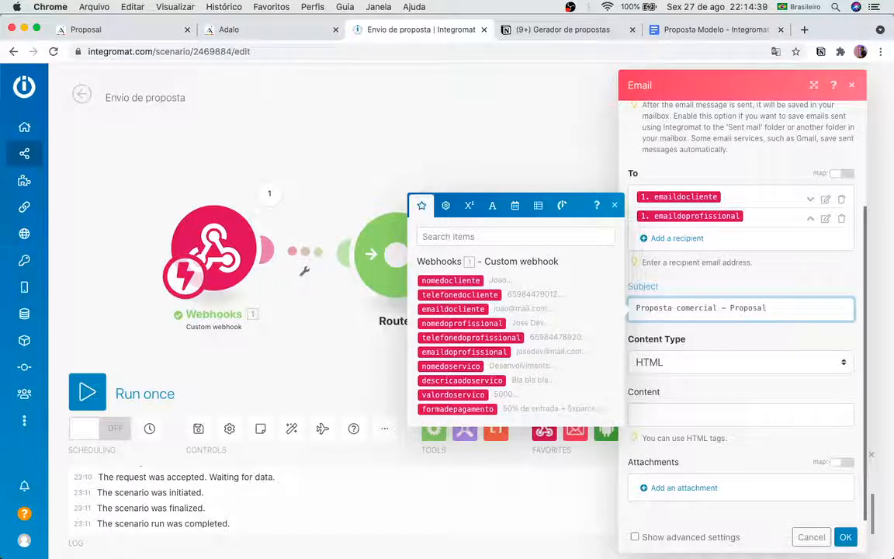
pyautogui.click(789, 353)
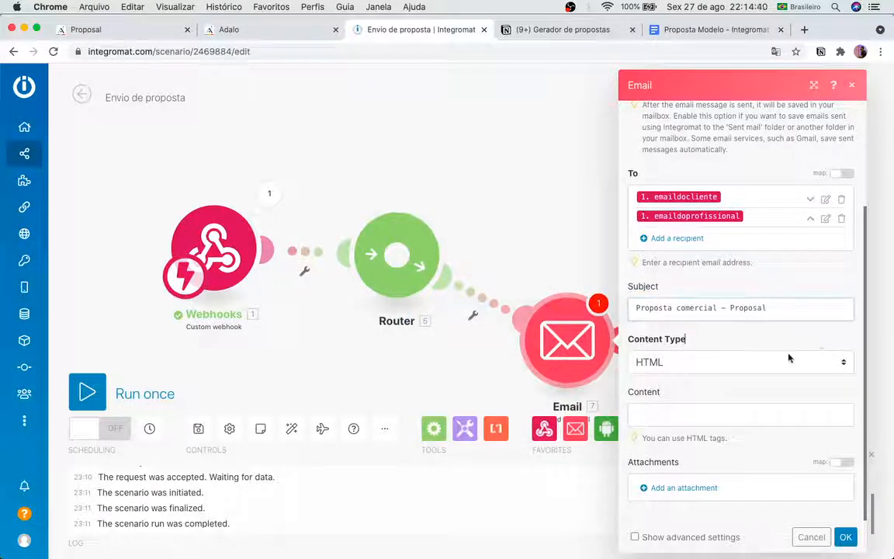
# Step: Write the body's greeting to nomedocliente, offering the proposal for the requested nomedoservico
pyautogui.click(748, 414)
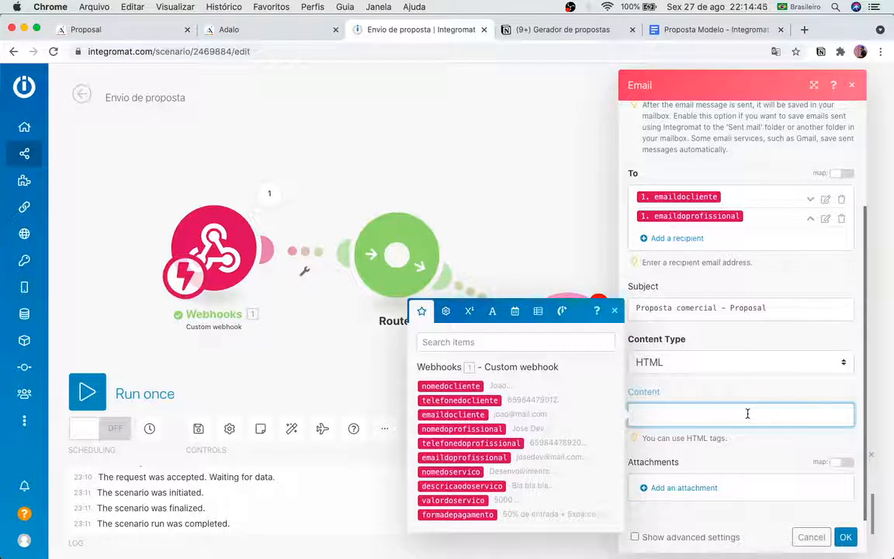
pyautogui.write('Ola')
pyautogui.write('1')
pyautogui.write(', tudo bem')
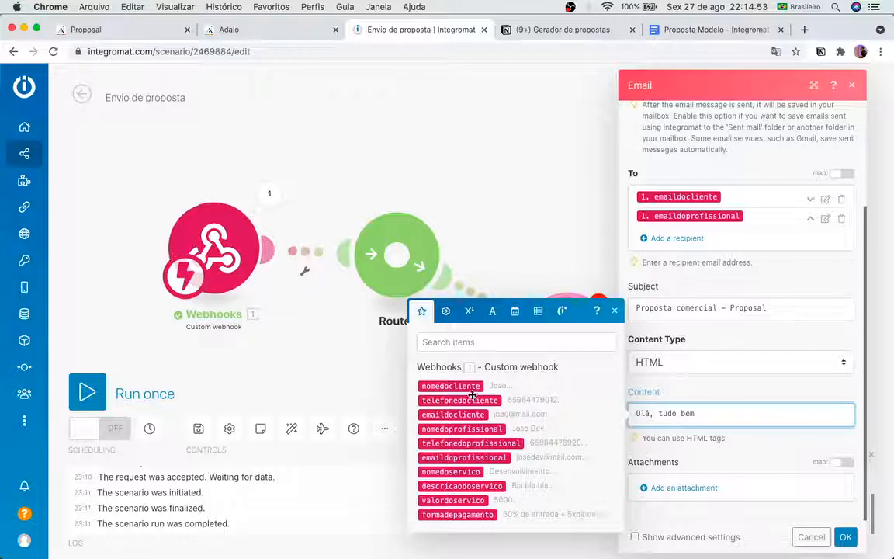
pyautogui.click(451, 386)
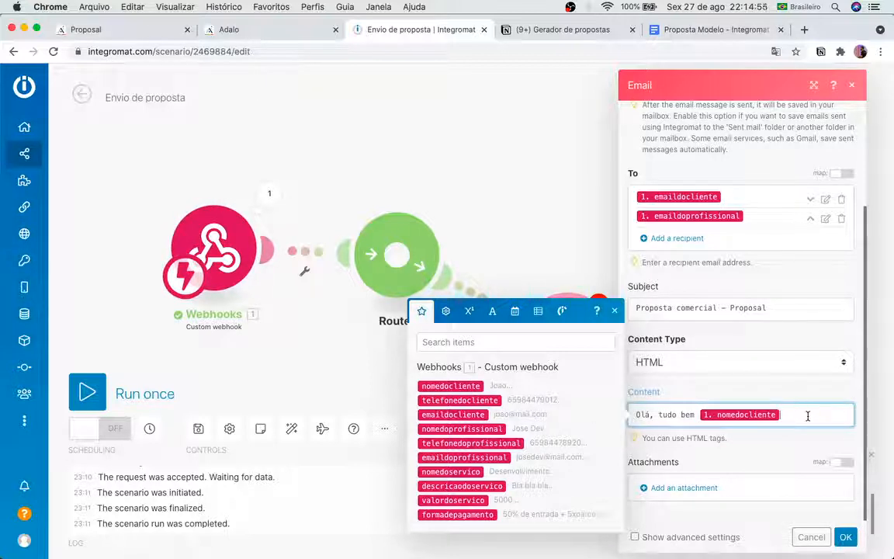
pyautogui.write('? Estamos lhe envia')
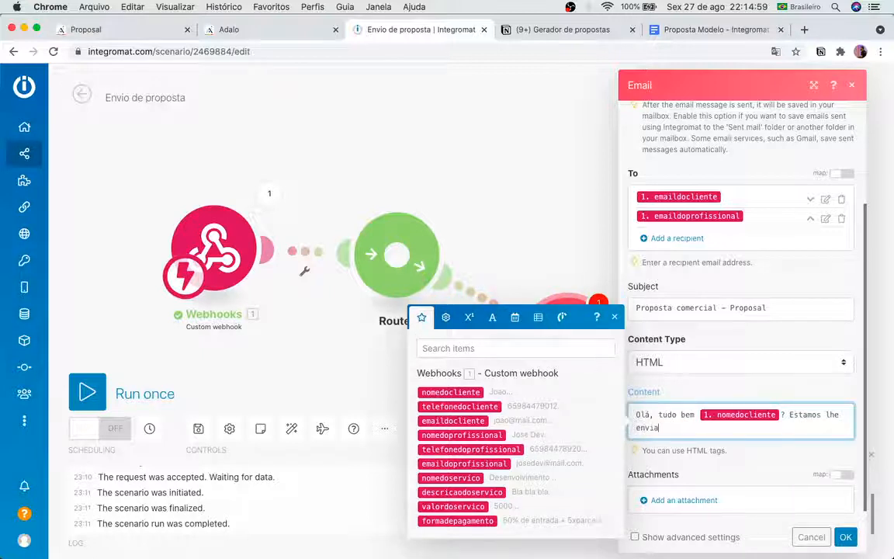
pyautogui.write('ndo a proposta para ')
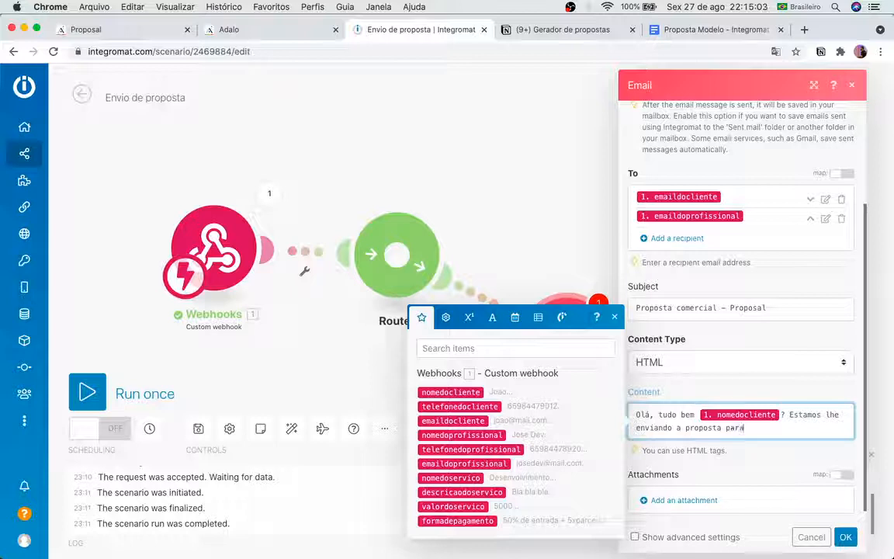
pyautogui.write('o servic')
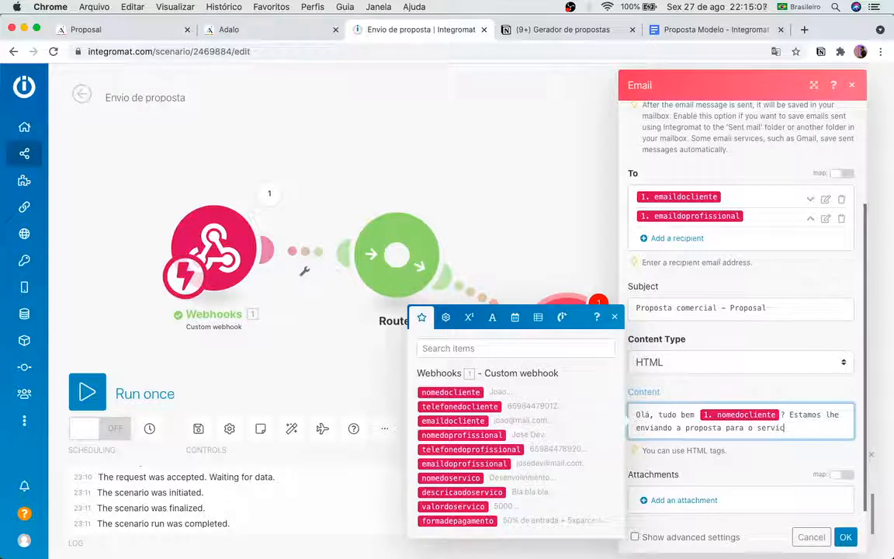
pyautogui.press('BackSpace')
pyautogui.write('ço de')
pyautogui.click(451, 478)
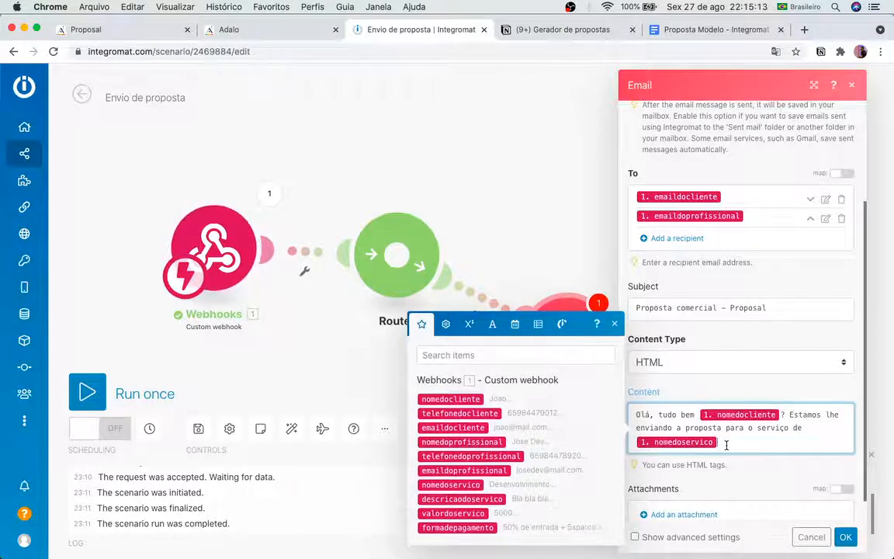
pyautogui.write('co')
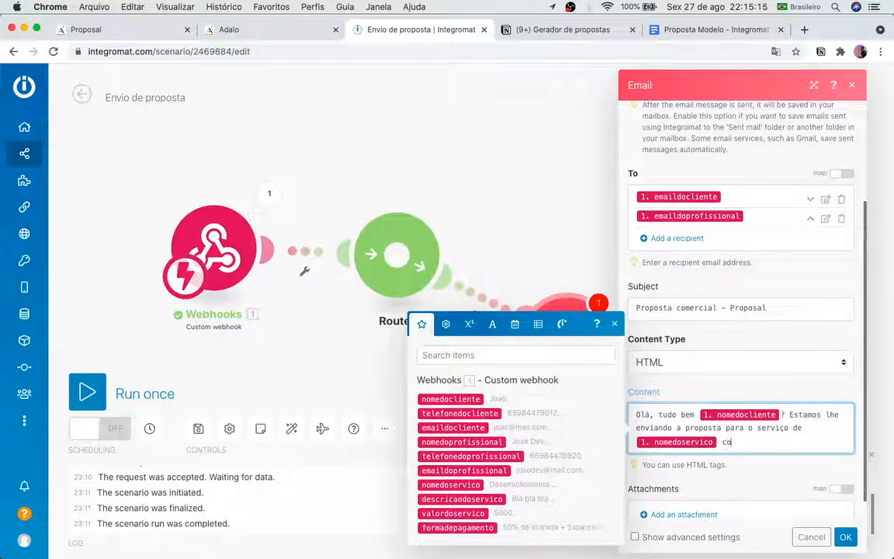
pyautogui.write('mo foi solicitado.')
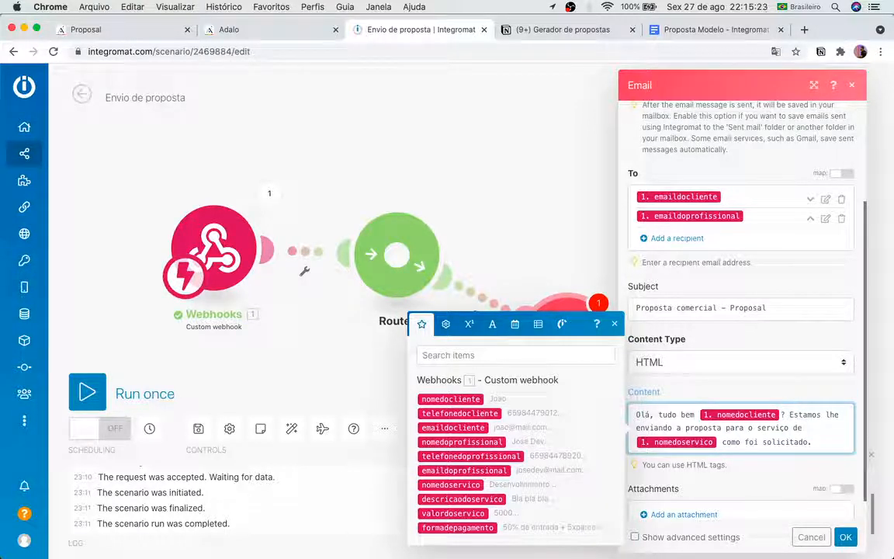
pyautogui.press('Return')
pyautogui.press('Return')
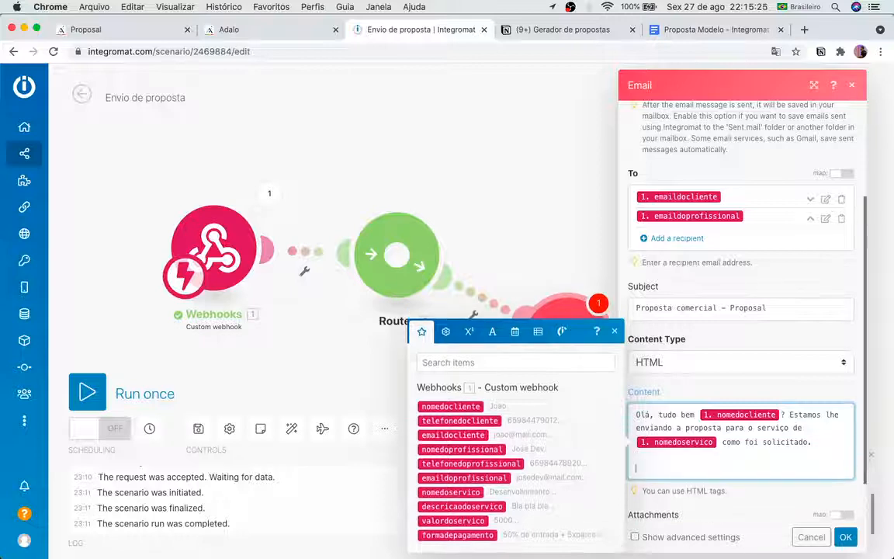
# Step: Add the lines Serviço, Descrição, Valor and Forma de pagamento to the email body
pyautogui.scroll(-2, 735, 447)
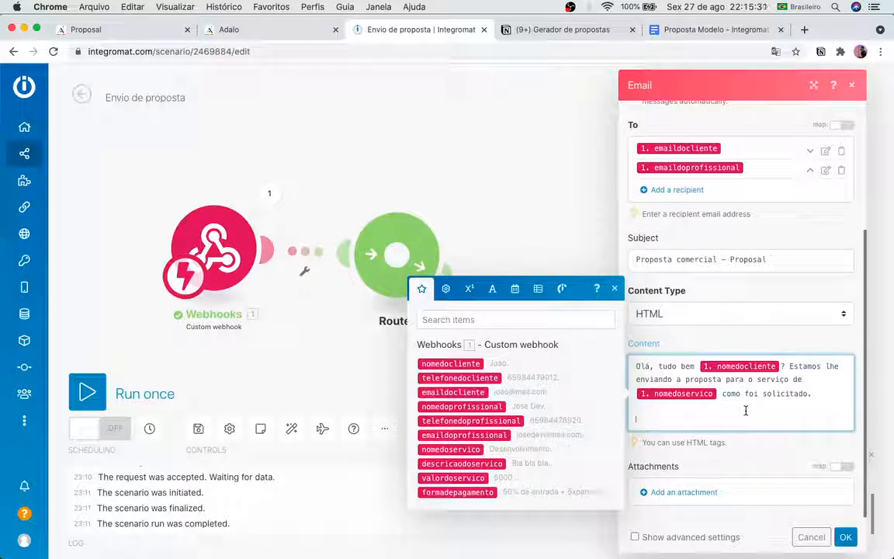
pyautogui.write('Se')
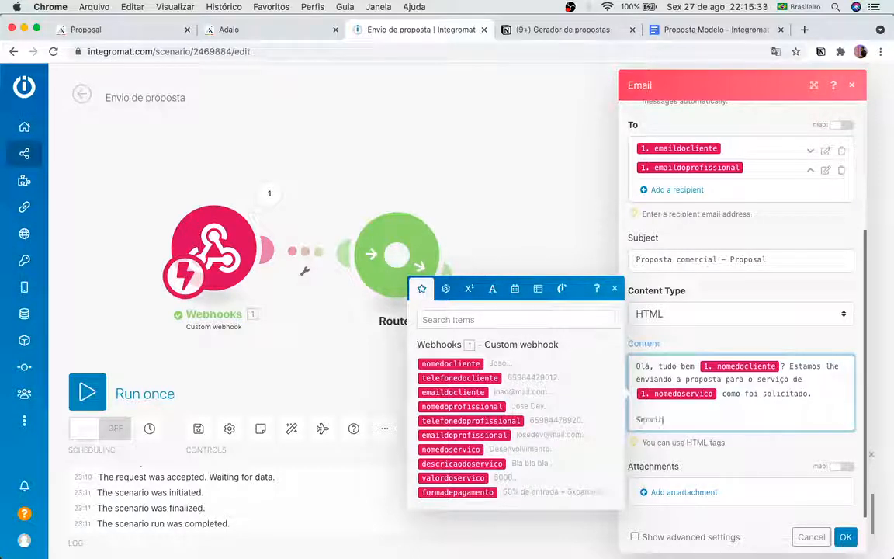
pyautogui.write('rvic')
pyautogui.press('BackSpace')
pyautogui.write('ç')
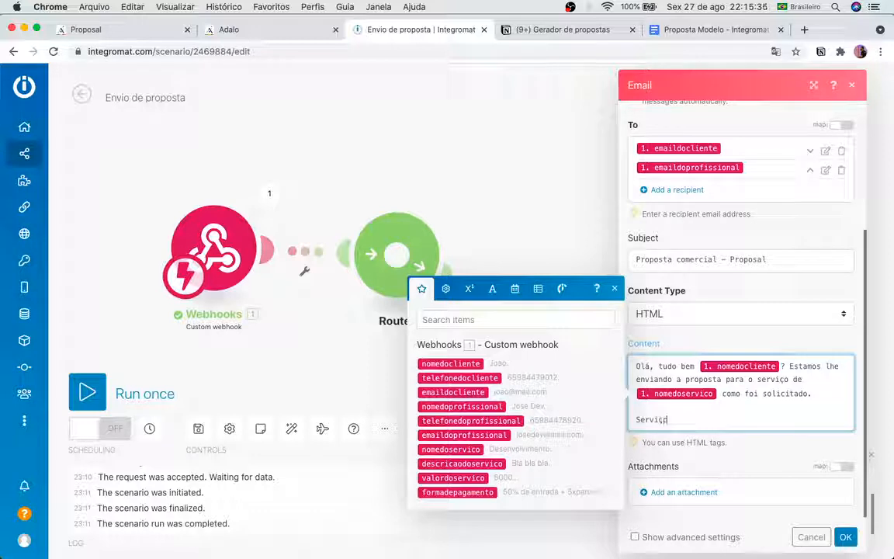
pyautogui.write('o')
pyautogui.press('Return')
pyautogui.press('Return')
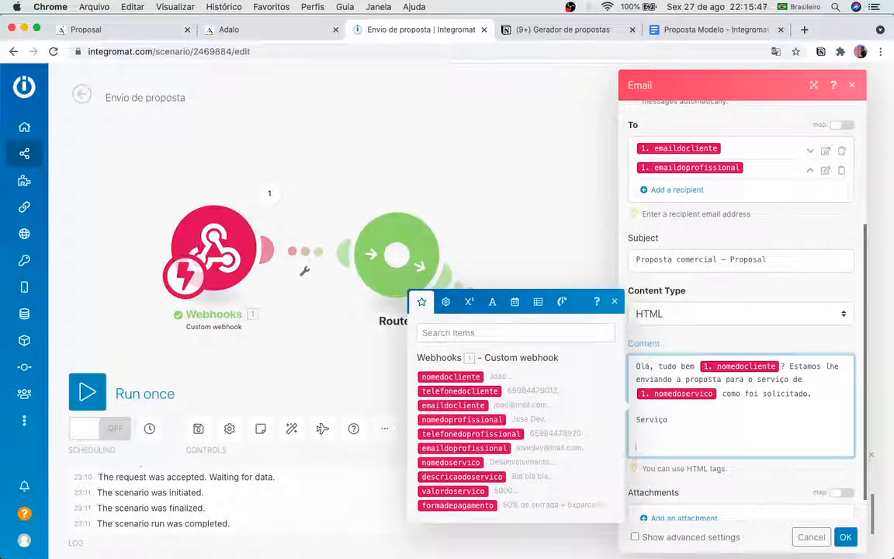
pyautogui.write('Descriç')
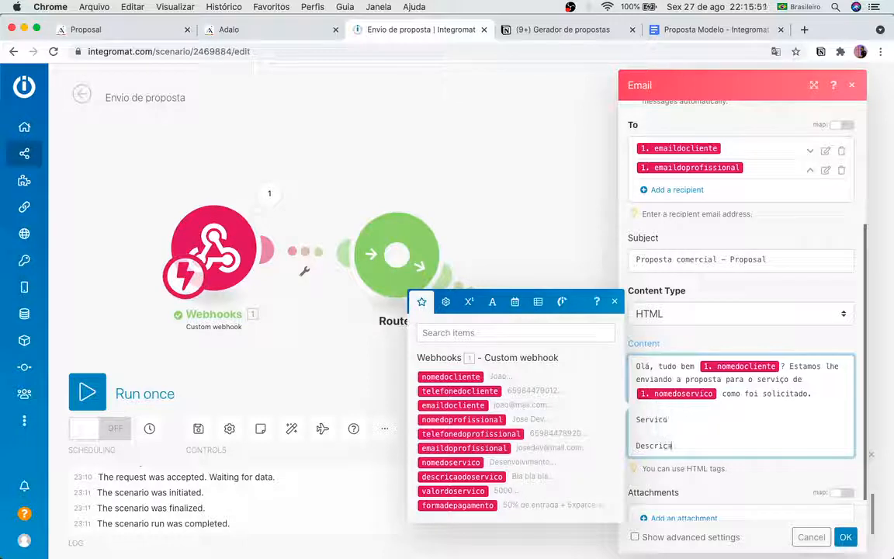
pyautogui.write('ão')
pyautogui.press('Return')
pyautogui.press('Return')
pyautogui.write('Valor')
pyautogui.press('Return')
pyautogui.press('Return')
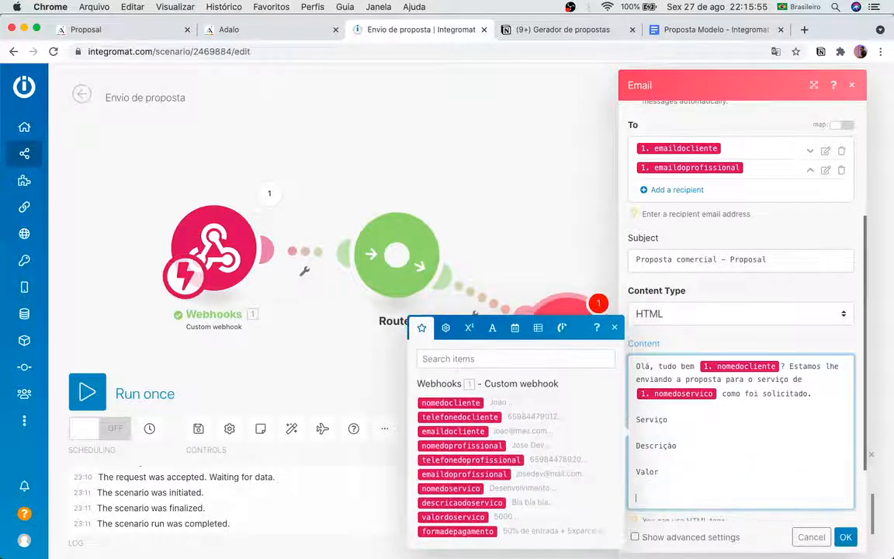
pyautogui.write('Forma de pag')
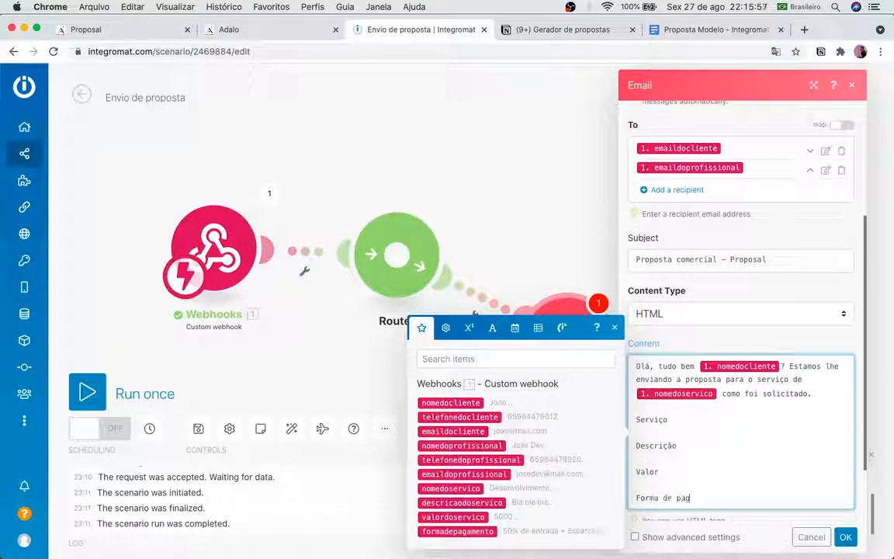
pyautogui.write('amento')
pyautogui.press('Return')
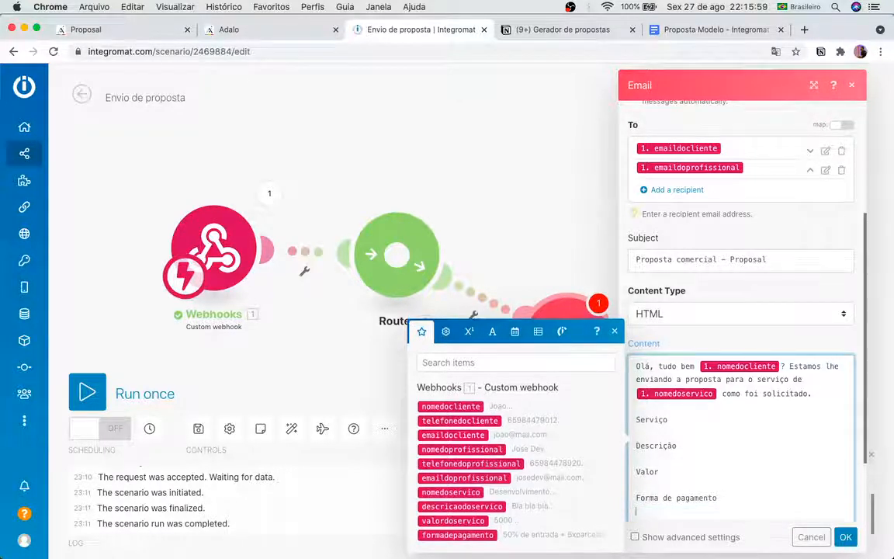
# Step: Map nomedoservico, descricaodoservico, 'R$ ' valordoservico and formadepagamento under their email labels
pyautogui.click(636, 458)
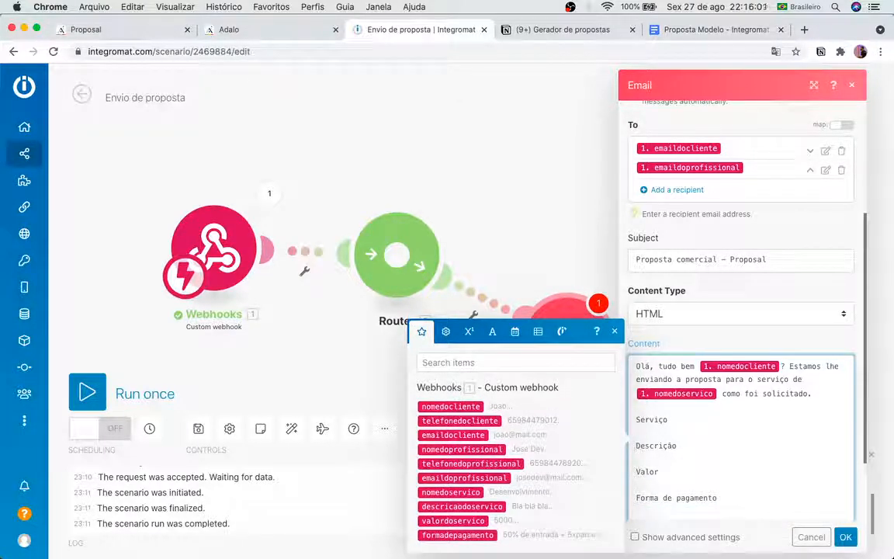
pyautogui.click(476, 492)
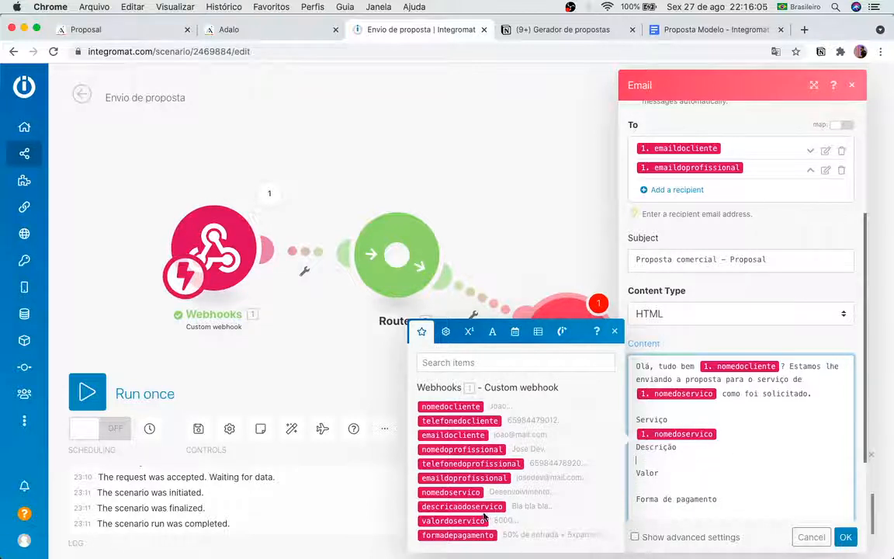
pyautogui.click(470, 506)
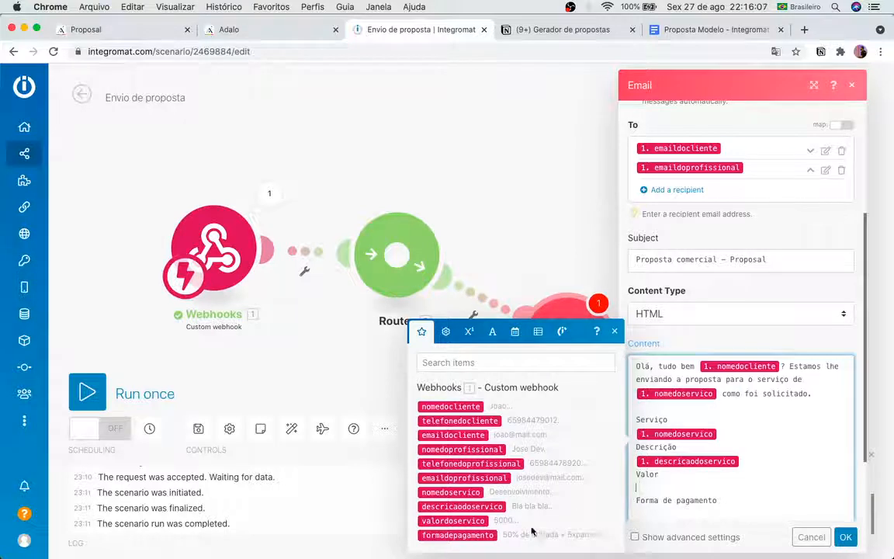
pyautogui.click(453, 520)
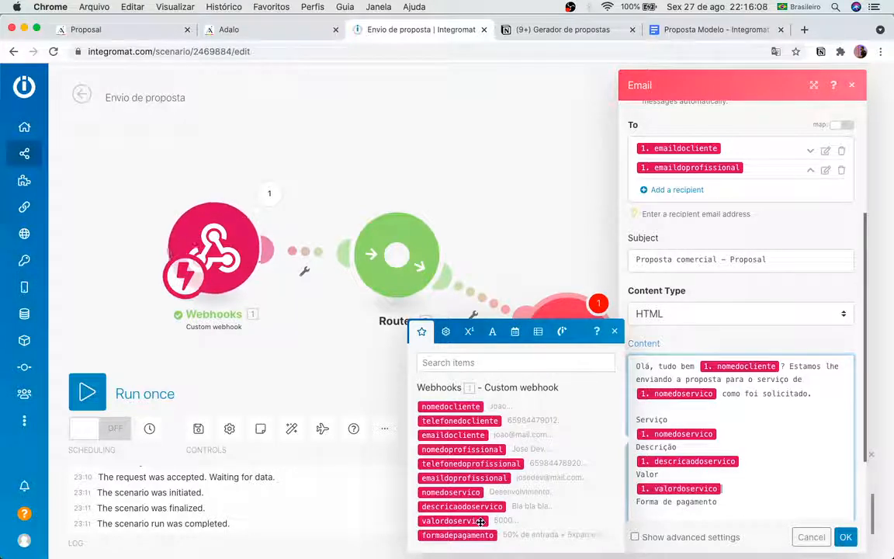
pyautogui.click(636, 489)
pyautogui.write('R$')
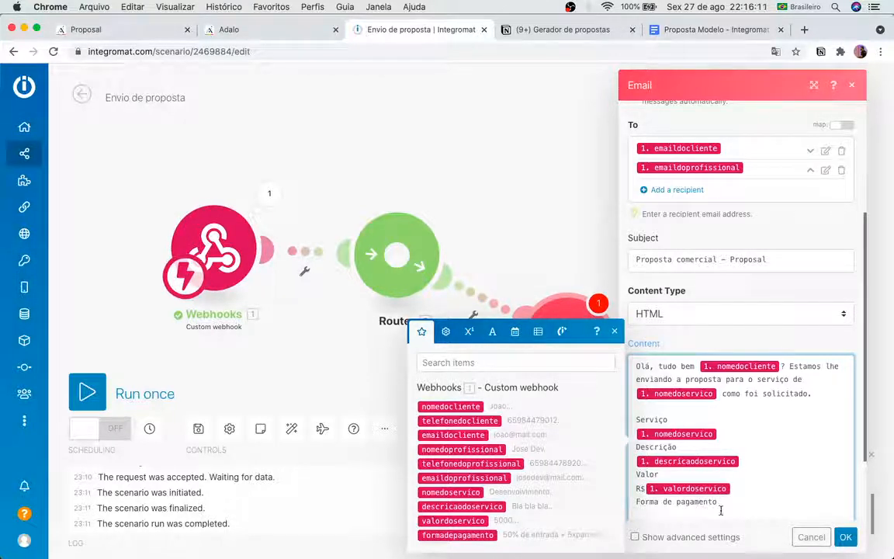
pyautogui.click(716, 511)
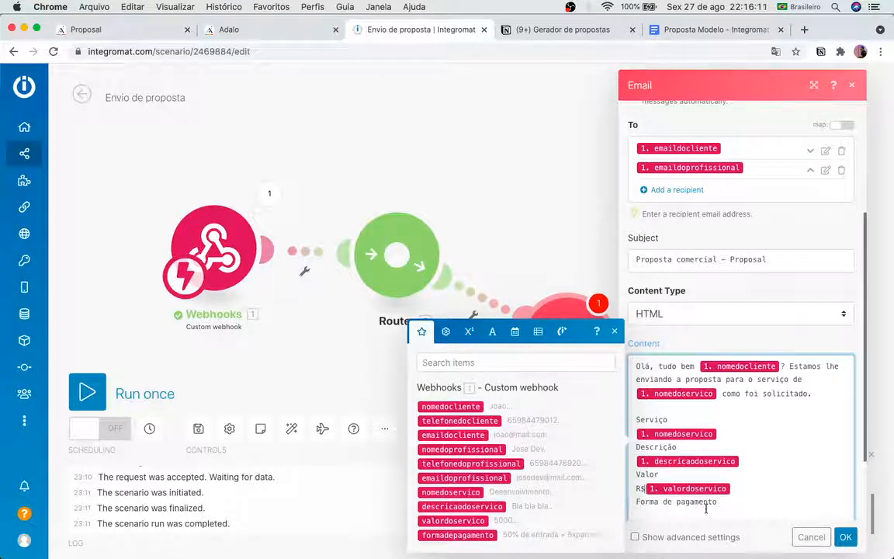
pyautogui.click(474, 536)
# Step: Add blank lines at the end of the email body after the payment method
pyautogui.click(736, 413)
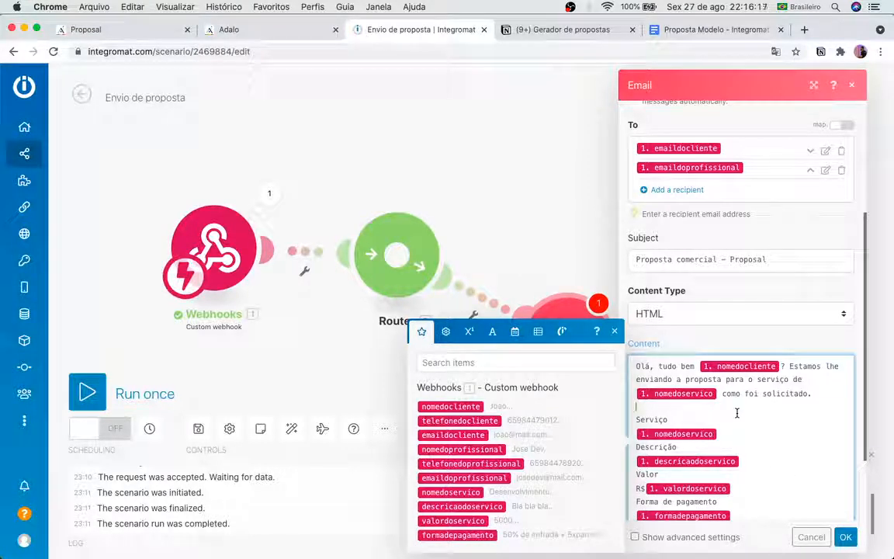
pyautogui.scroll(-3, 774, 468)
pyautogui.click(763, 416)
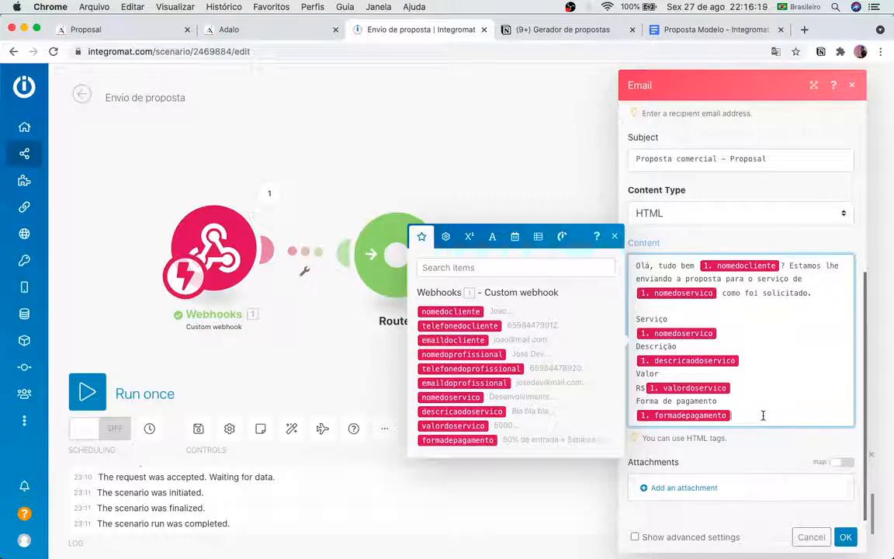
pyautogui.press('Return')
pyautogui.press('Return')
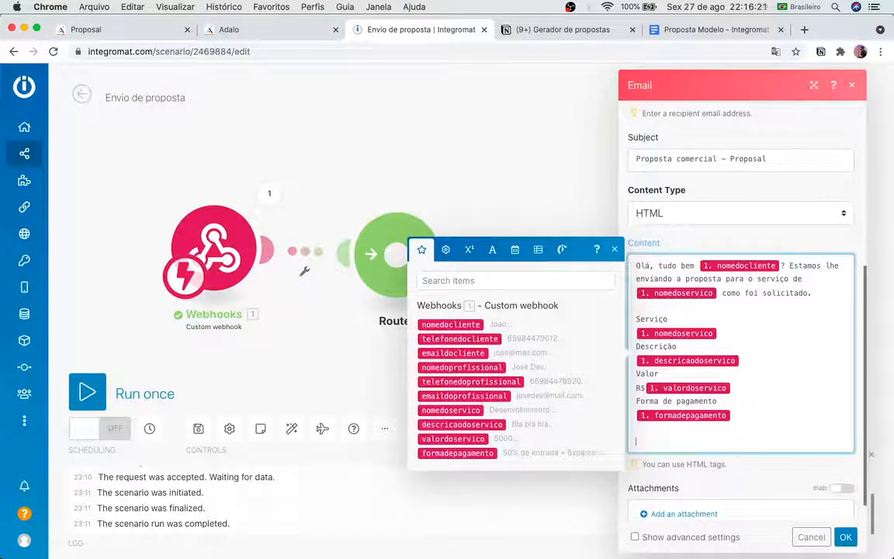
# Step: Add the line 'Muito obrigado pela atenciosidade! Aguardo seu retrorno!' followed by nomedoprofissional
pyautogui.write('Muito obrig')
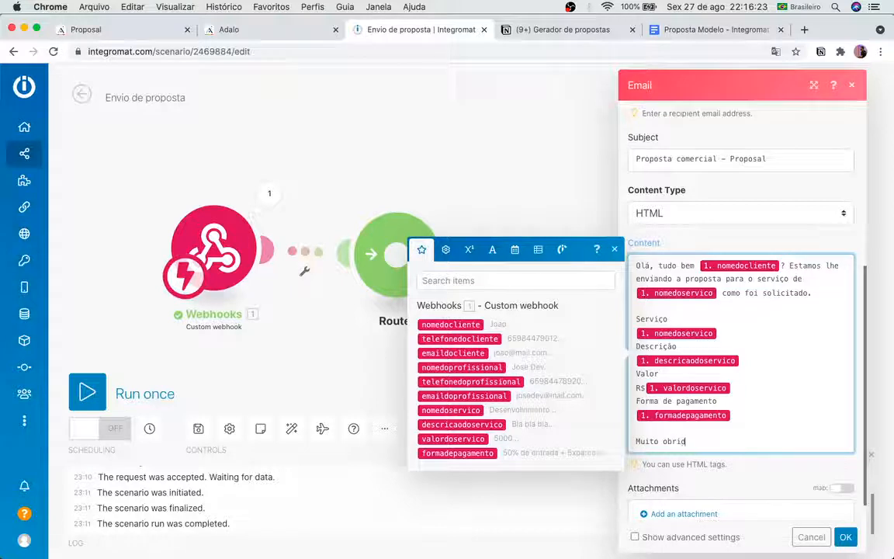
pyautogui.write('ado pela atenciosidade! ')
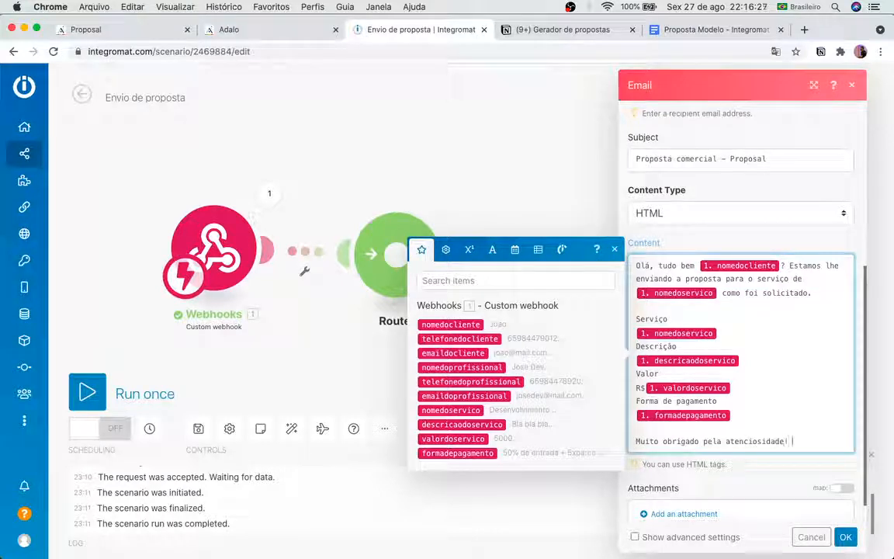
pyautogui.write('Aguardo seu re')
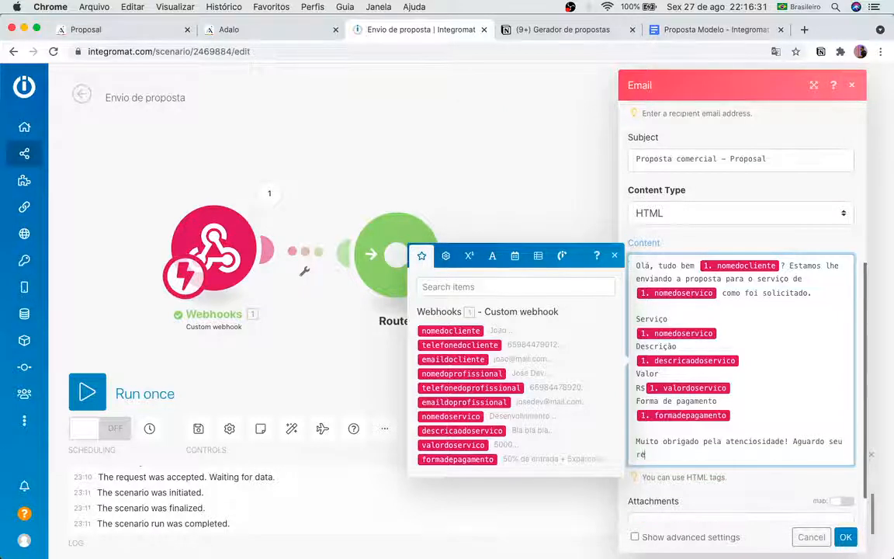
pyautogui.write('t')
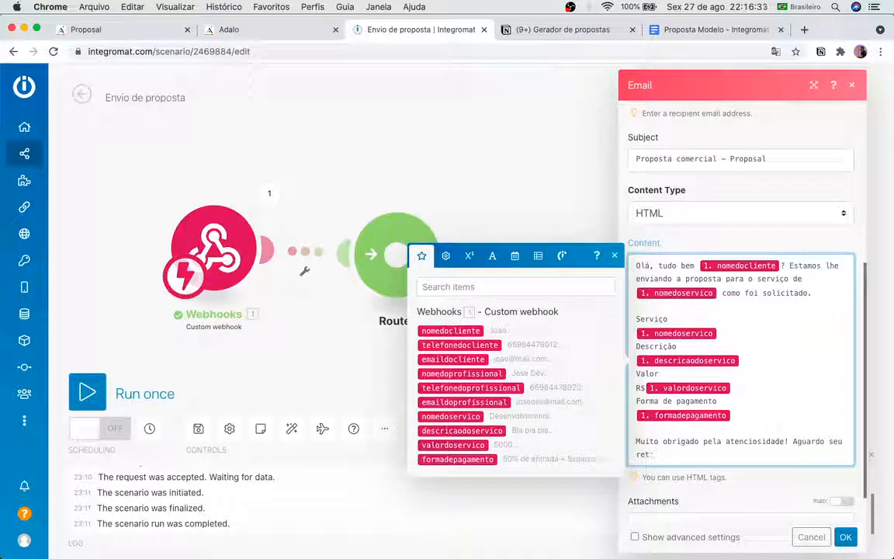
pyautogui.write('rorno!')
pyautogui.press('Return')
pyautogui.press('Return')
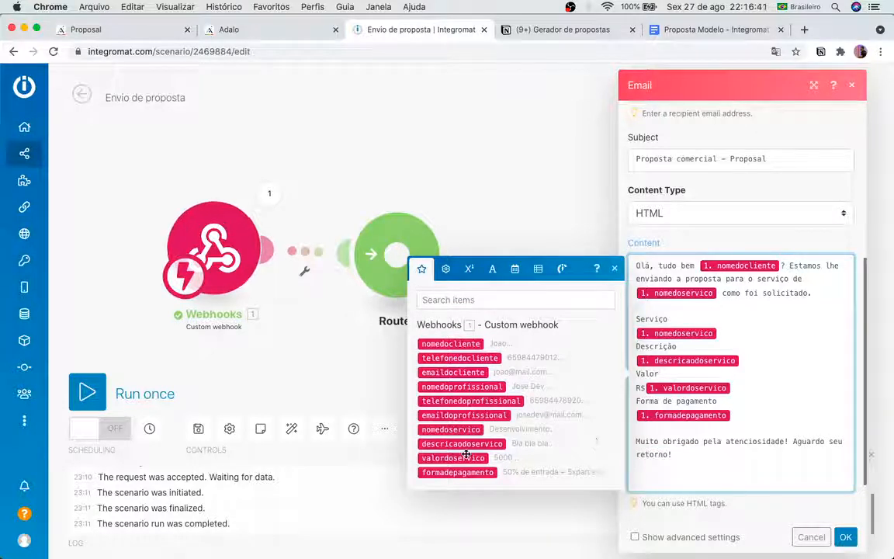
pyautogui.click(463, 385)
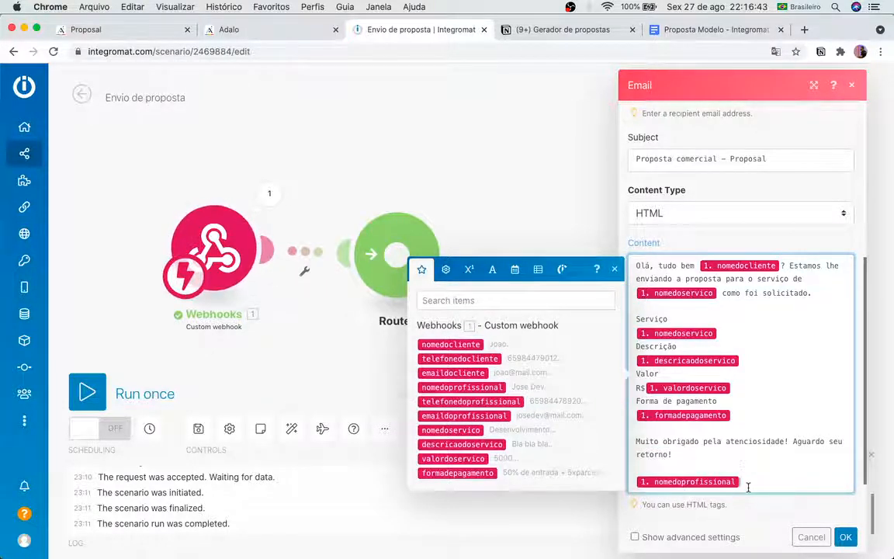
pyautogui.press('Return')
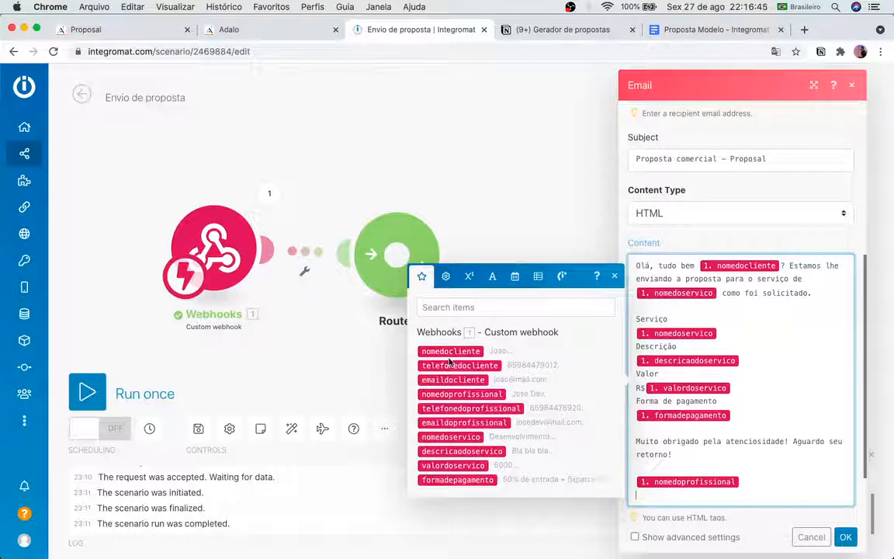
# Step: Add emaildoprofissional and telefonedoprofissional on the following lines and save the Email module
pyautogui.click(468, 428)
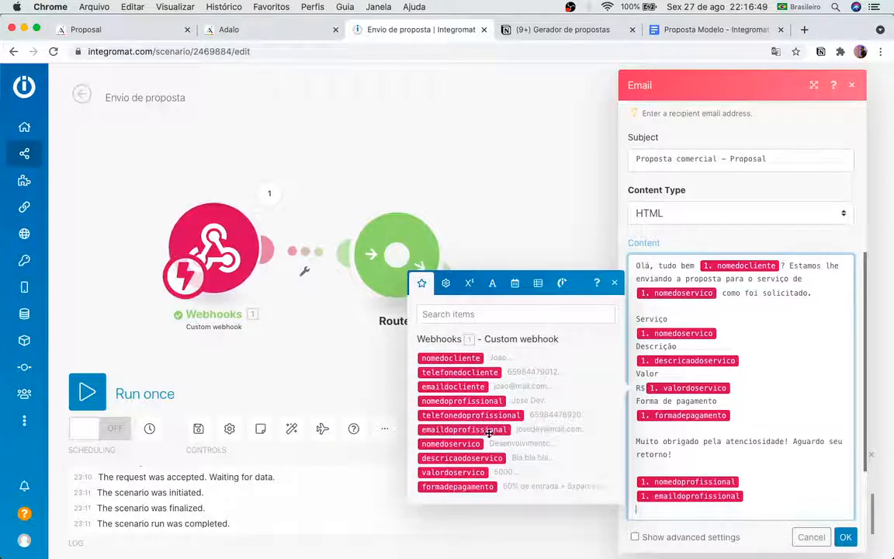
pyautogui.click(567, 415)
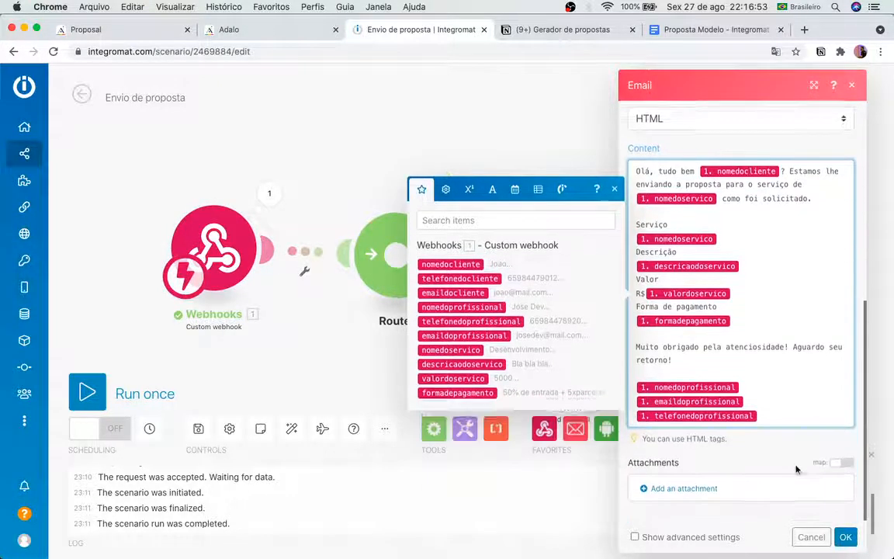
pyautogui.scroll(-2, 787, 346)
pyautogui.scroll(3, 808, 320)
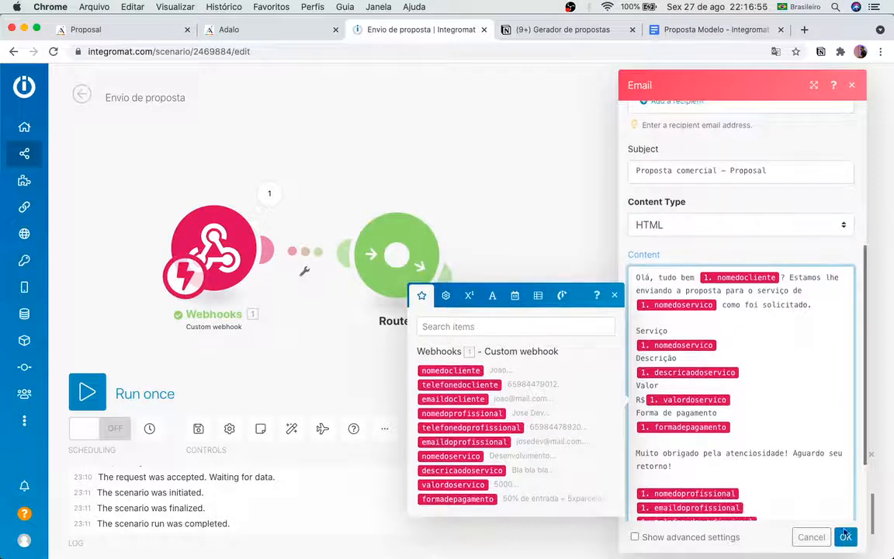
pyautogui.click(846, 537)
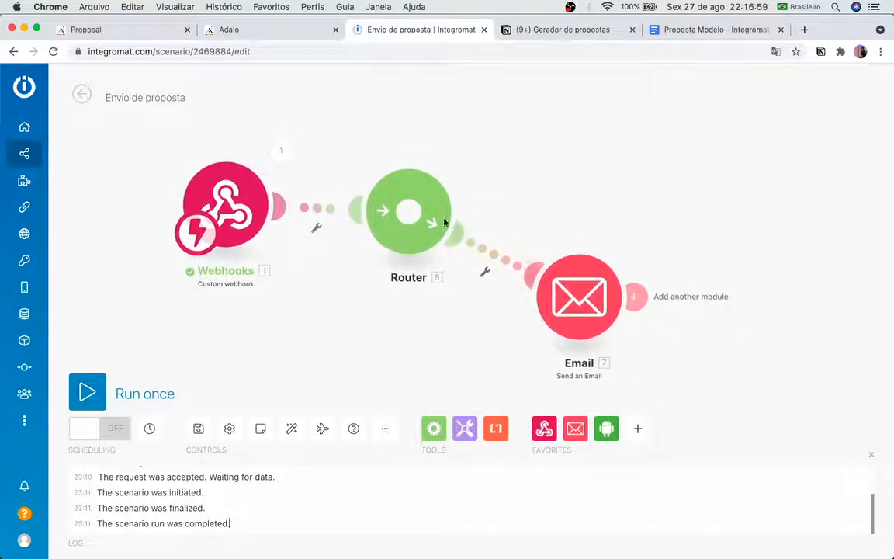
# Step: Add a second Router route ending in an Android Send text message module on Device 01
pyautogui.click(404, 200)
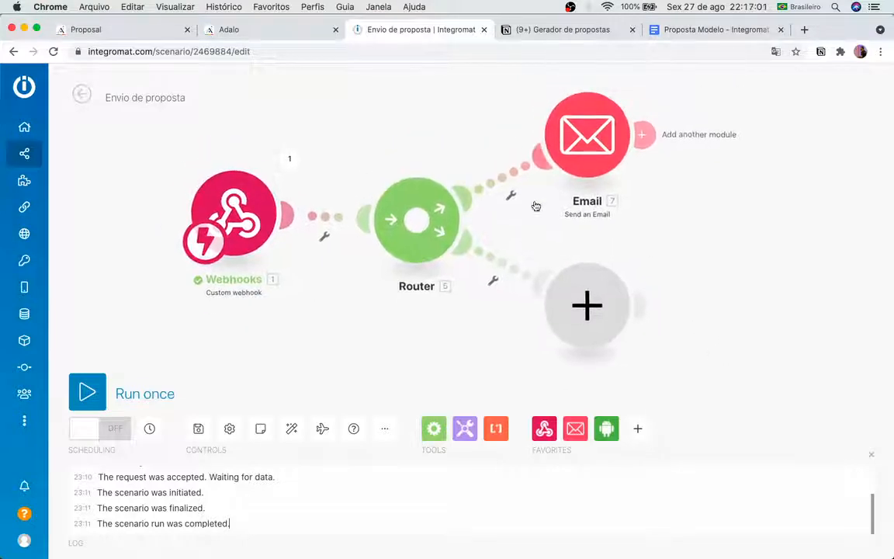
pyautogui.click(636, 309)
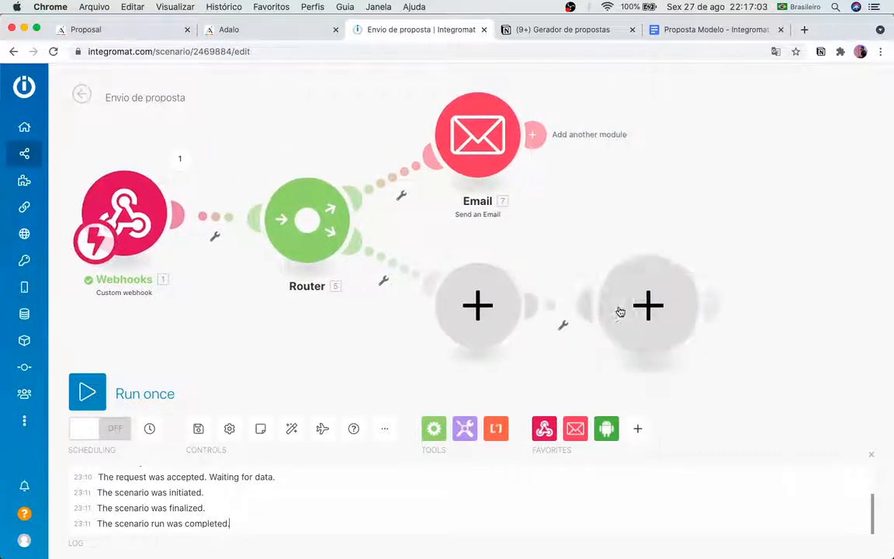
pyautogui.click(494, 377)
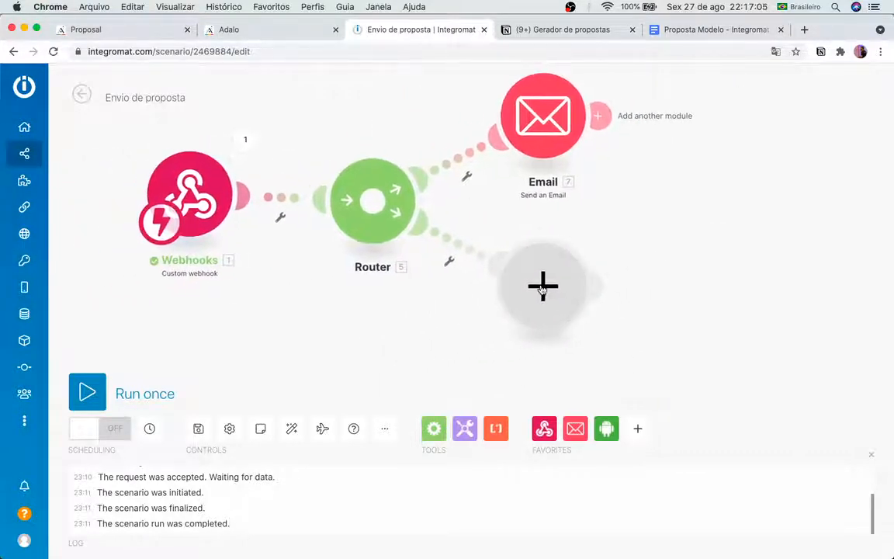
pyautogui.click(532, 286)
pyautogui.click(654, 284)
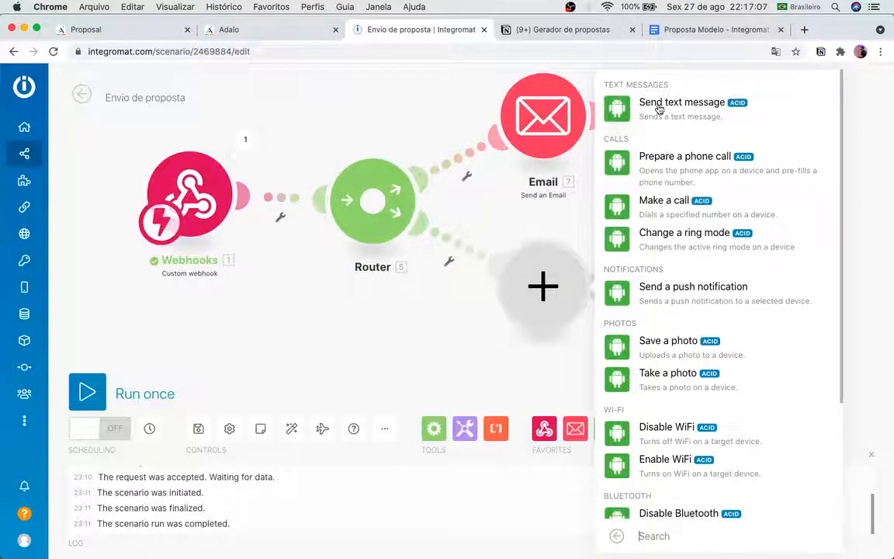
pyautogui.click(635, 52)
pyautogui.click(642, 243)
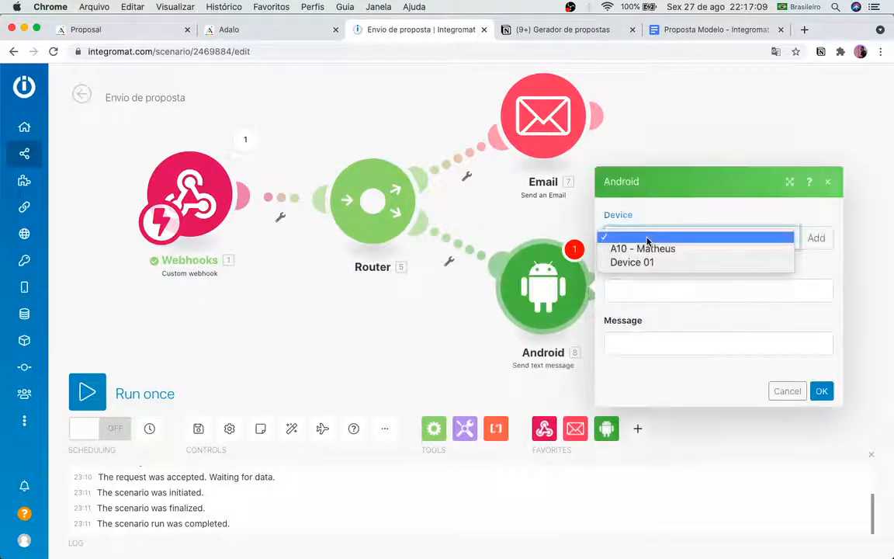
pyautogui.click(641, 261)
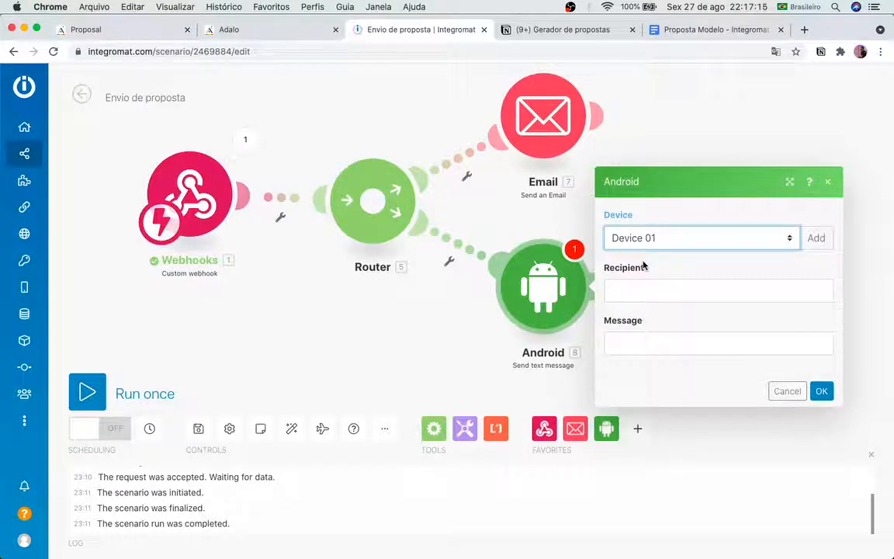
# Step: Map telefonedocliente as the text message recipient
pyautogui.click(652, 288)
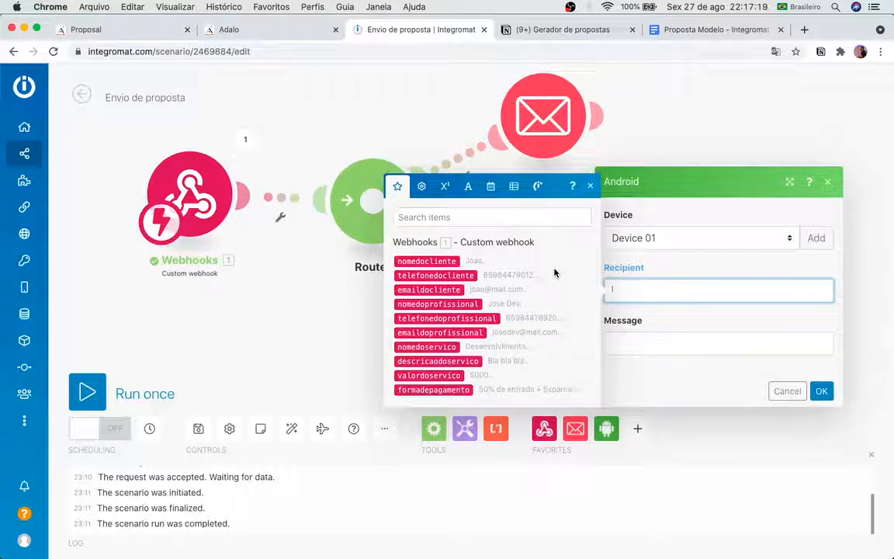
pyautogui.click(435, 274)
pyautogui.click(725, 330)
pyautogui.click(582, 223)
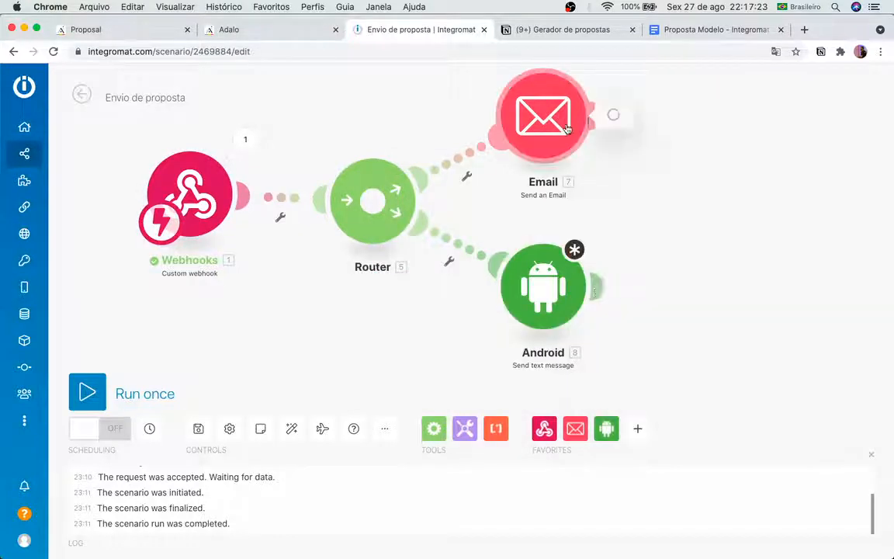
# Step: Copy the email body text and paste it as the Android message, then save
pyautogui.click(544, 116)
pyautogui.scroll(-10, 691, 392)
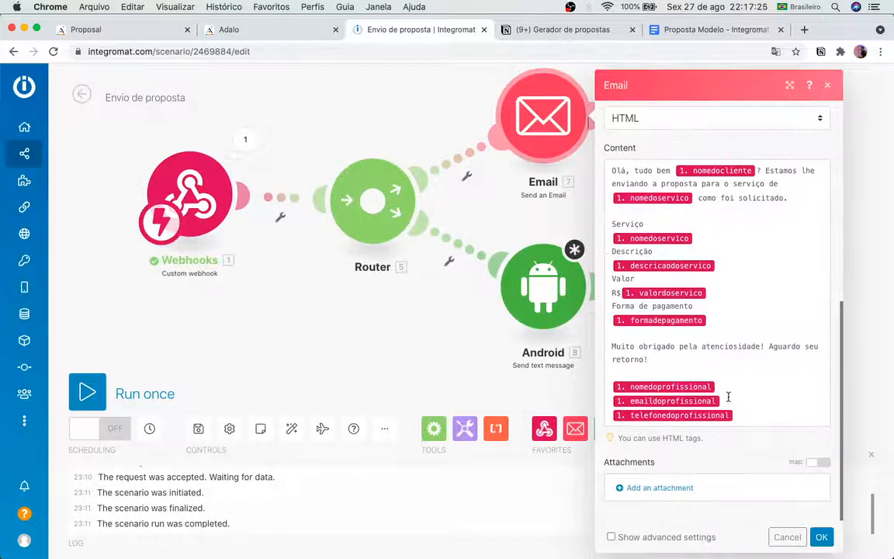
pyautogui.moveTo(738, 413); pyautogui.dragTo(600, 180)
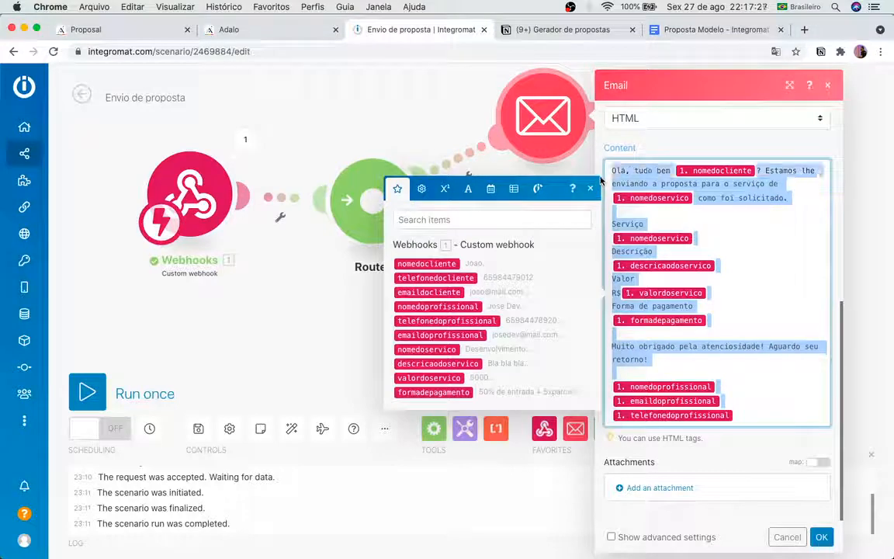
pyautogui.click(289, 321)
pyautogui.click(589, 300)
pyautogui.click(390, 311)
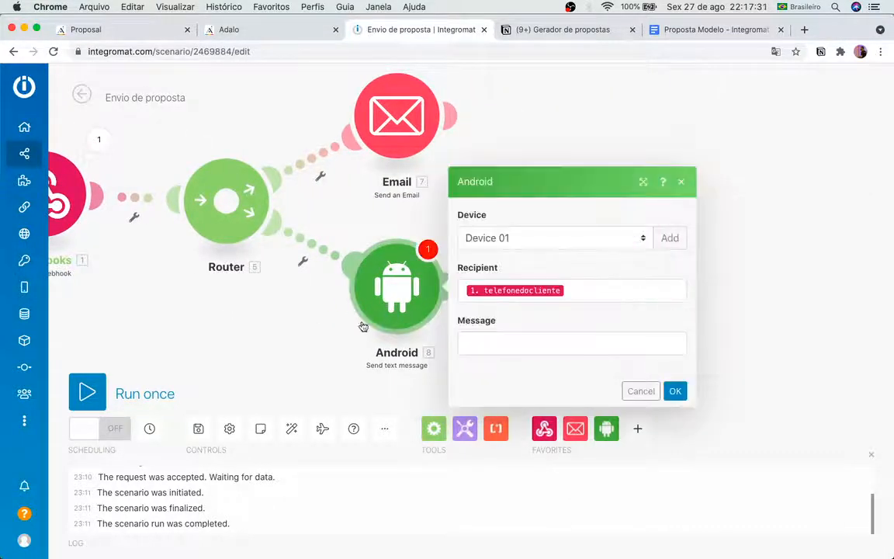
pyautogui.click(466, 342)
pyautogui.write('Olá, tudo bem 1. nomedocliente? Estamos lhe enviando a proposta para o serviço de 1. nomedoservico como foi solicitado.  Serviço 1. nomedoservico Descrição 1. descricaodoservico Valor R$1. valordoservico Forma de pagamento 1. formadepagamento  Muito obrigado pela atenciosidade! Aguardo seu retorno!  1. nomedoprofissional 1. emaildoprofissional 1. telefonedoprofissional')
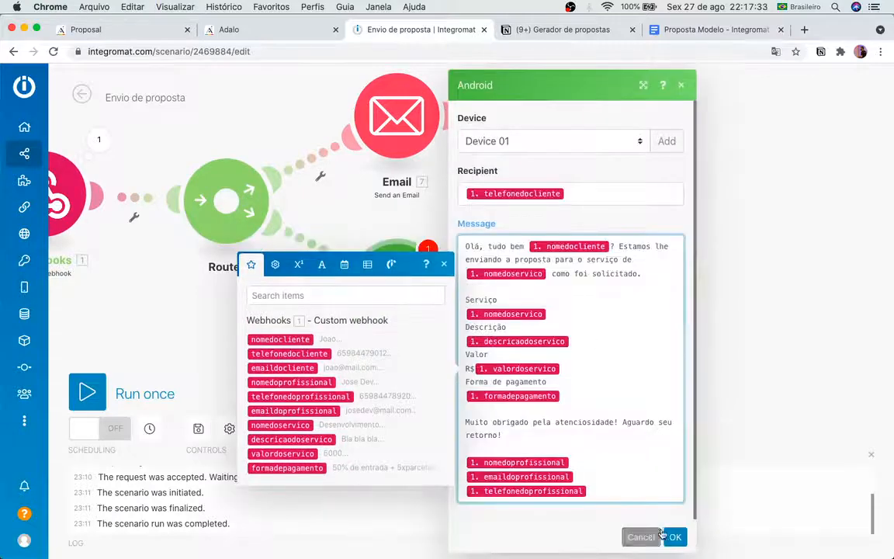
pyautogui.click(672, 537)
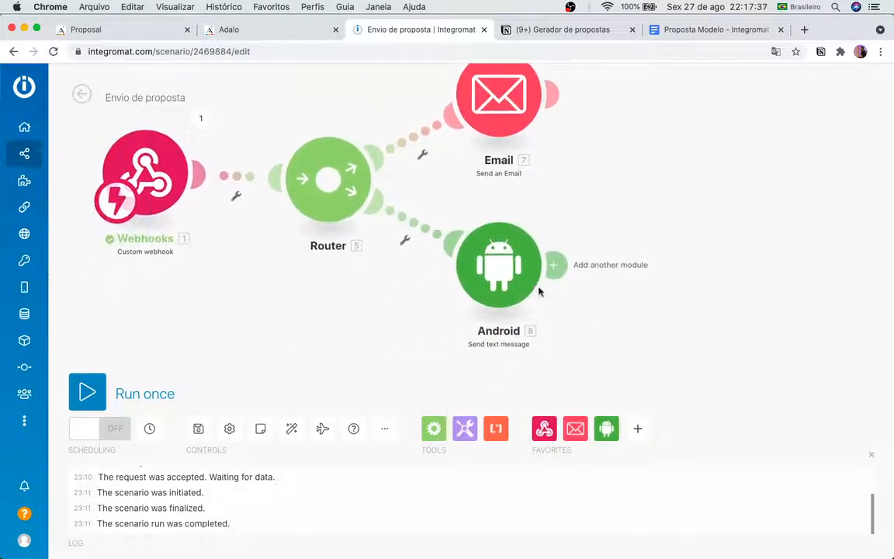
# Step: Add telefonedoprofissional as a second recipient and save the Android module
pyautogui.click(499, 286)
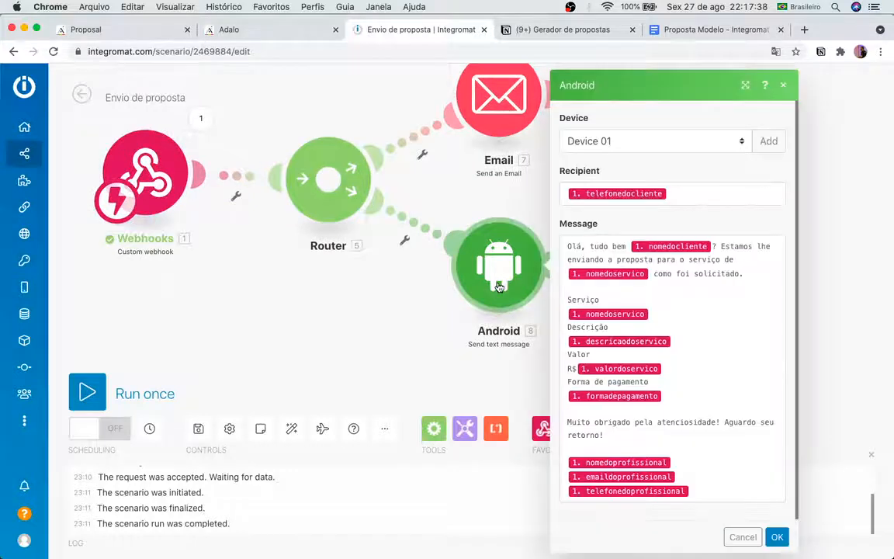
pyautogui.click(682, 193)
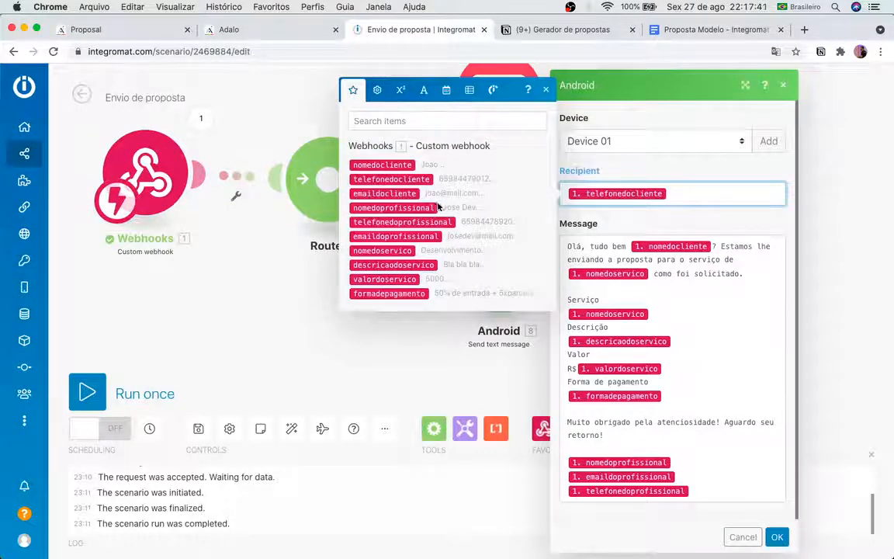
pyautogui.click(398, 222)
pyautogui.click(786, 242)
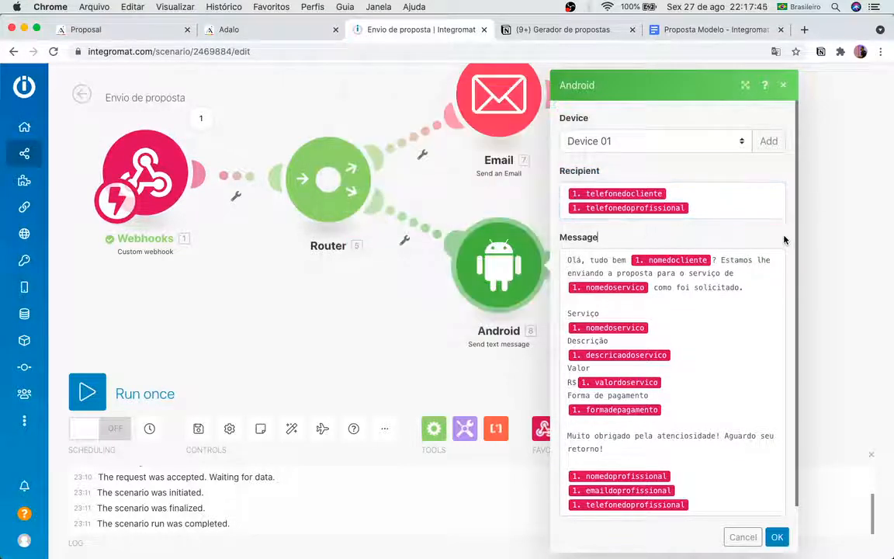
pyautogui.click(777, 537)
# Step: Shift the scenario diagram right and glance at the Adalo tabs before returning to Integromat
pyautogui.moveTo(689, 254); pyautogui.dragTo(794, 265)
pyautogui.moveTo(712, 237); pyautogui.dragTo(769, 253)
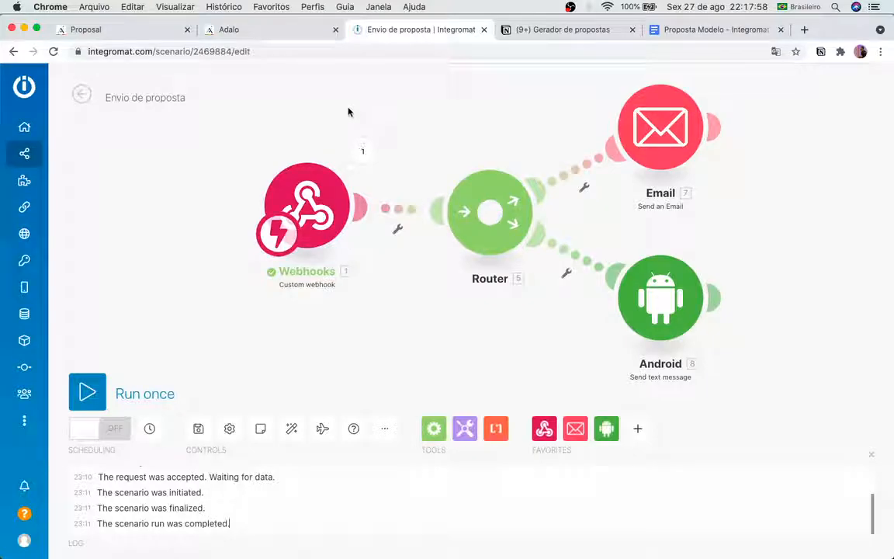
pyautogui.click(237, 31)
pyautogui.click(123, 31)
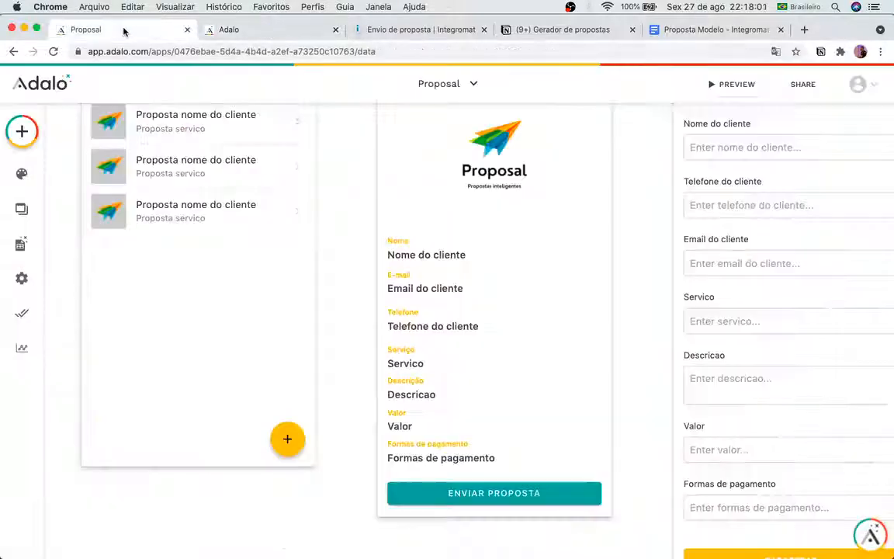
pyautogui.click(399, 29)
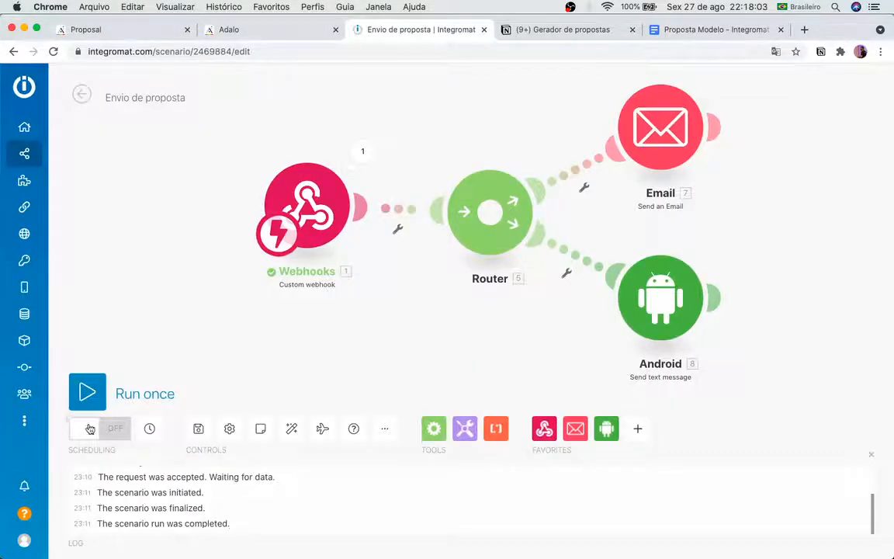
# Step: Dismiss the scenario errors message and switch Envio de proposta on from its overview page
pyautogui.click(114, 429)
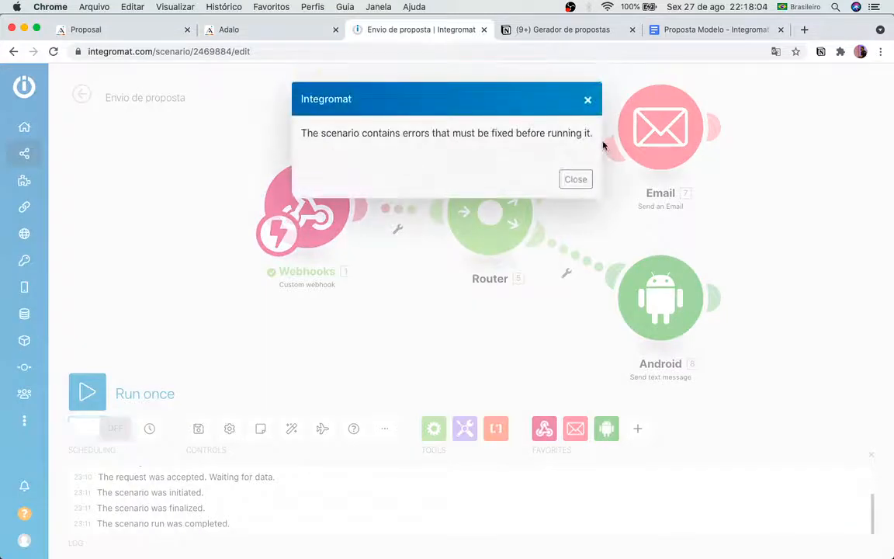
pyautogui.click(575, 180)
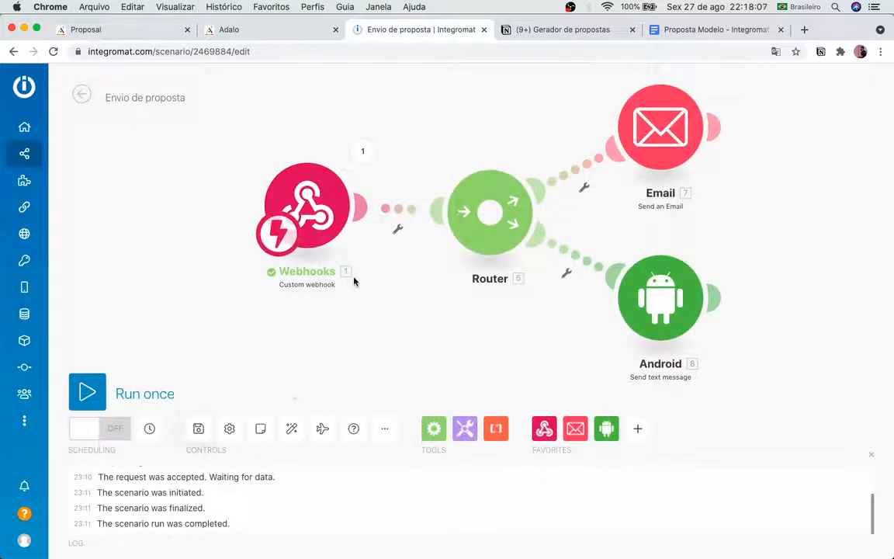
pyautogui.click(76, 97)
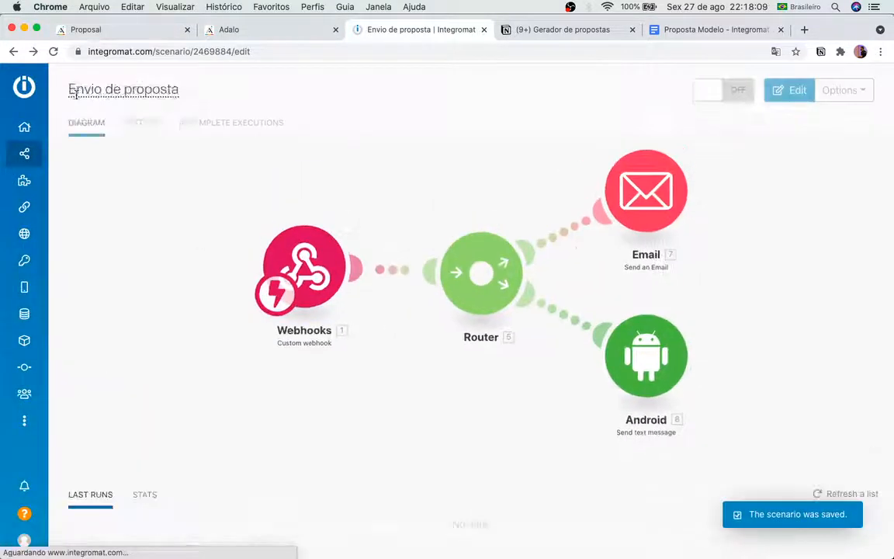
pyautogui.click(723, 95)
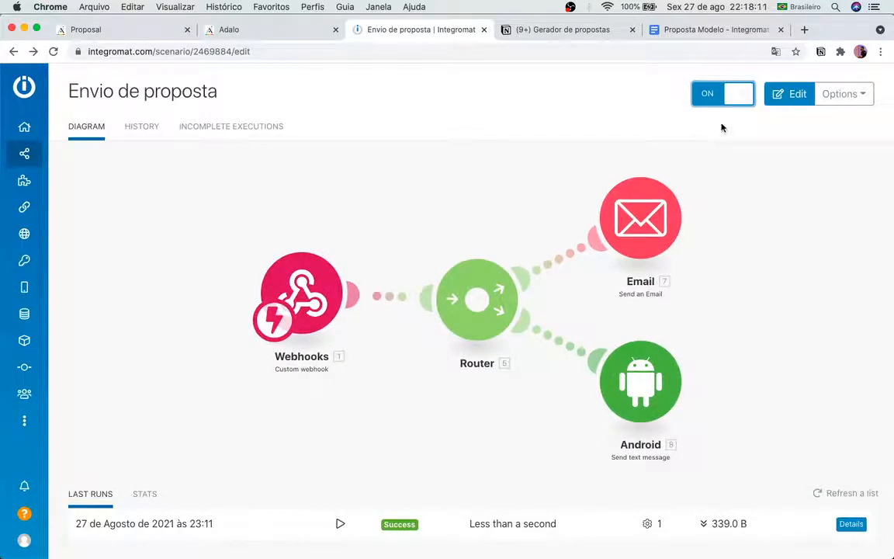
# Step: Launch the Proposal app preview in a new tab, check the Users records, then switch to the preview
pyautogui.click(132, 36)
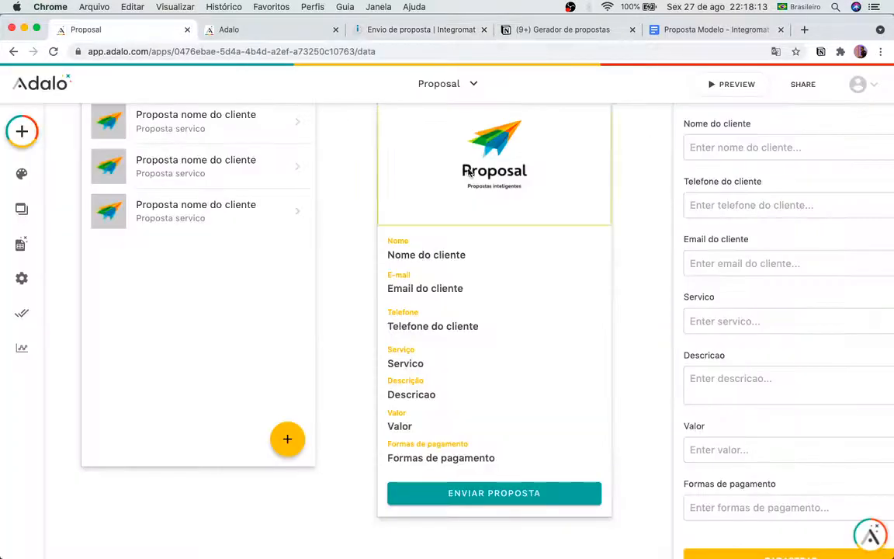
pyautogui.click(731, 84)
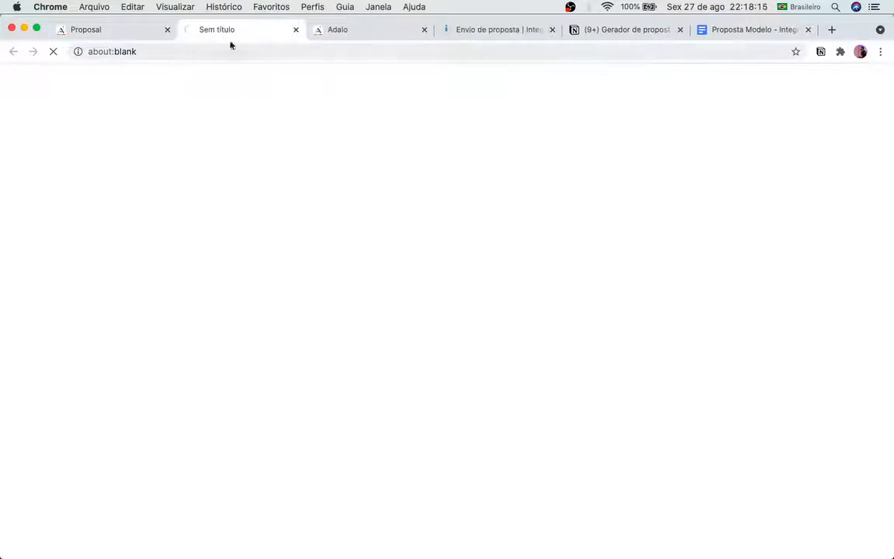
pyautogui.click(108, 34)
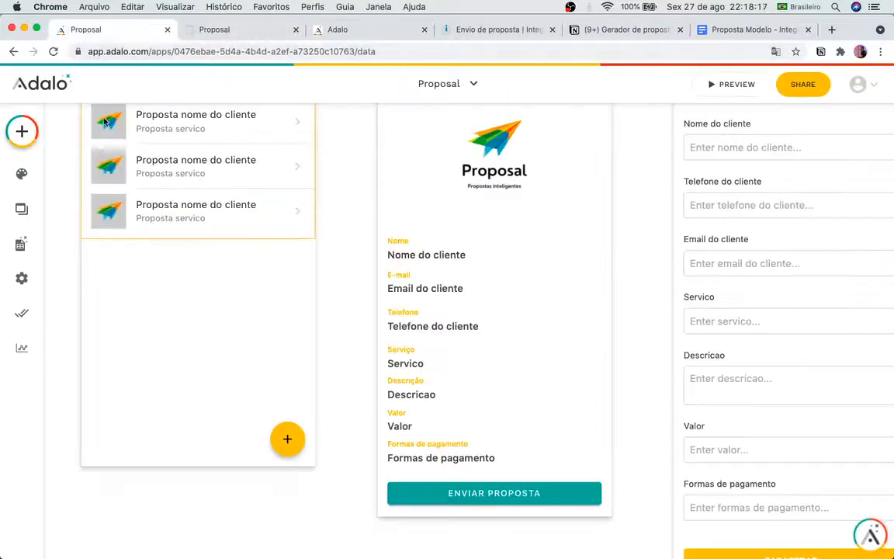
pyautogui.click(22, 245)
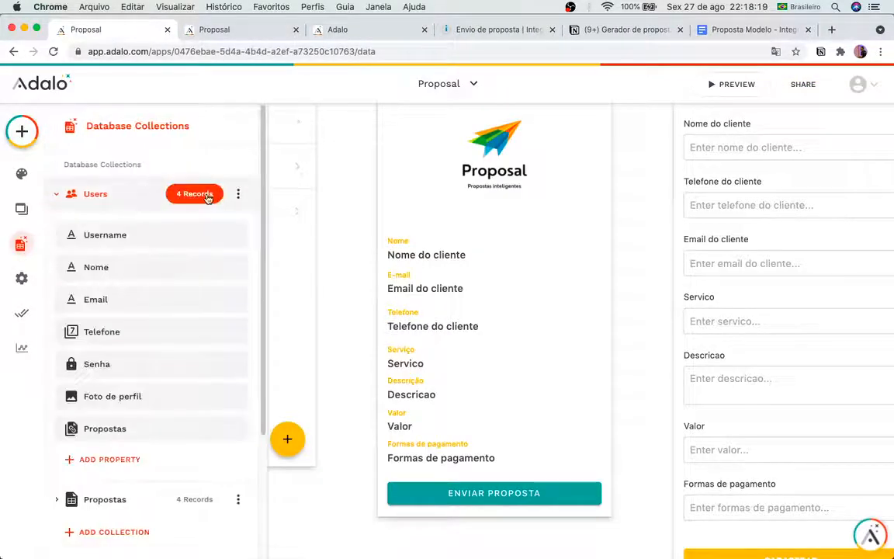
pyautogui.click(195, 195)
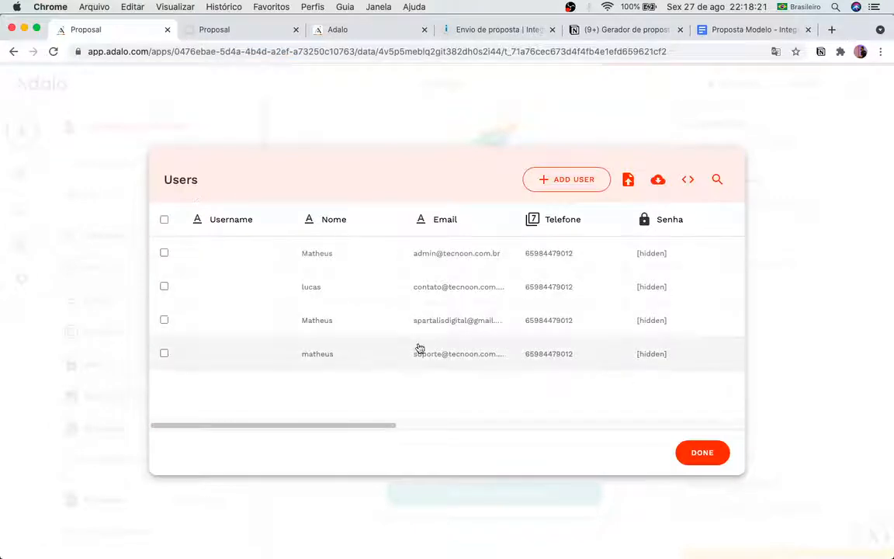
pyautogui.click(222, 31)
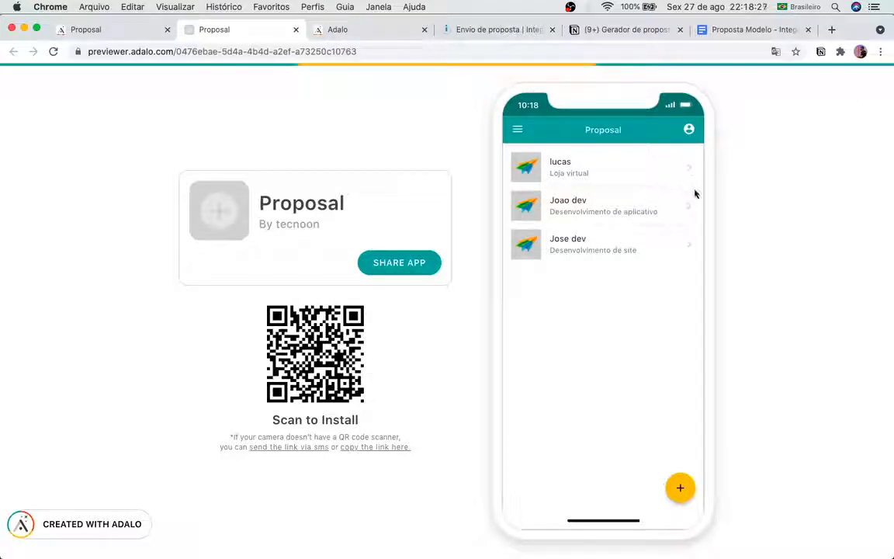
# Step: Start a new proposal and enter the client's name, phone number and e-mail
pyautogui.click(680, 487)
pyautogui.click(616, 199)
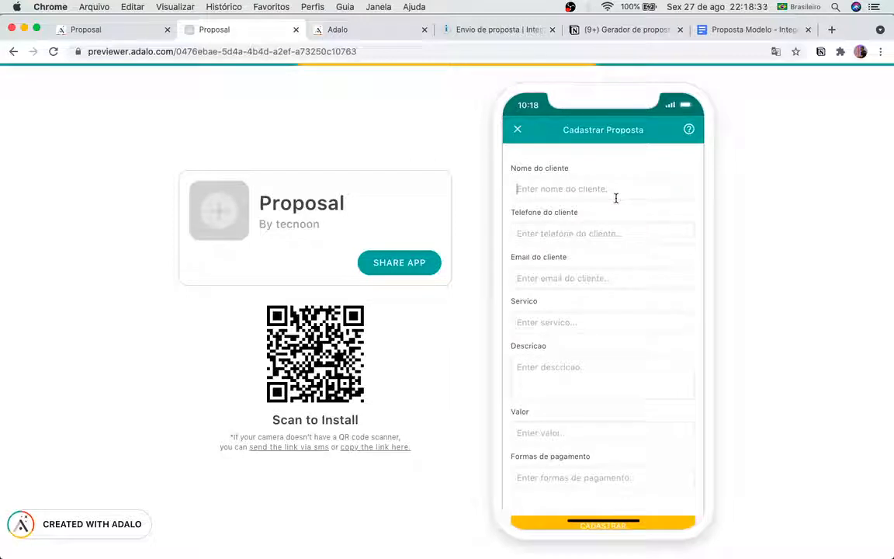
pyautogui.write('Joao')
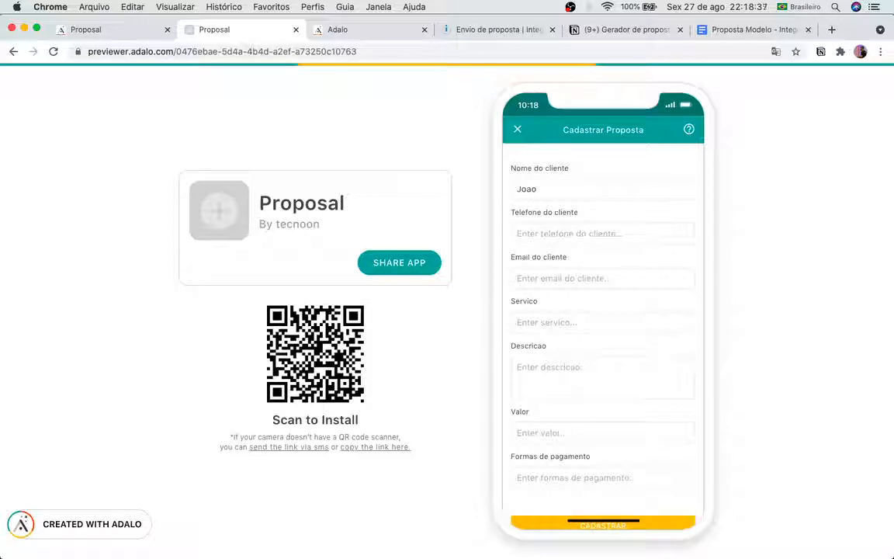
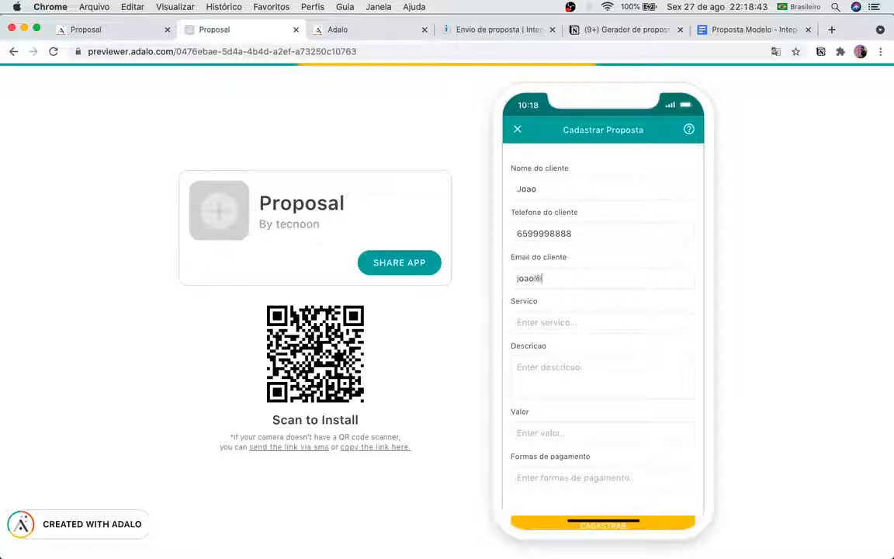
# Step: Enter 'Desenvolvimento de Site' as the service and repeated 'Bla bla bla' filler as the description
pyautogui.click(517, 322)
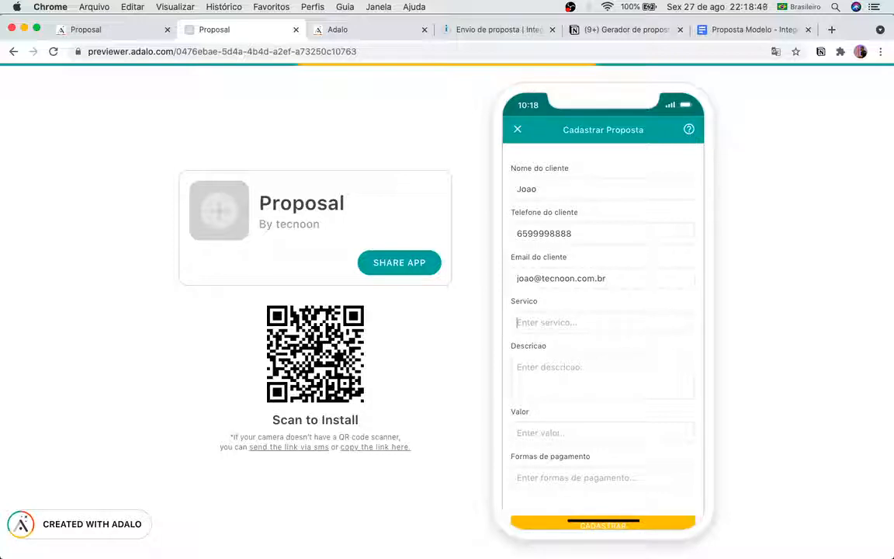
pyautogui.write('Desenvolvimento de Site')
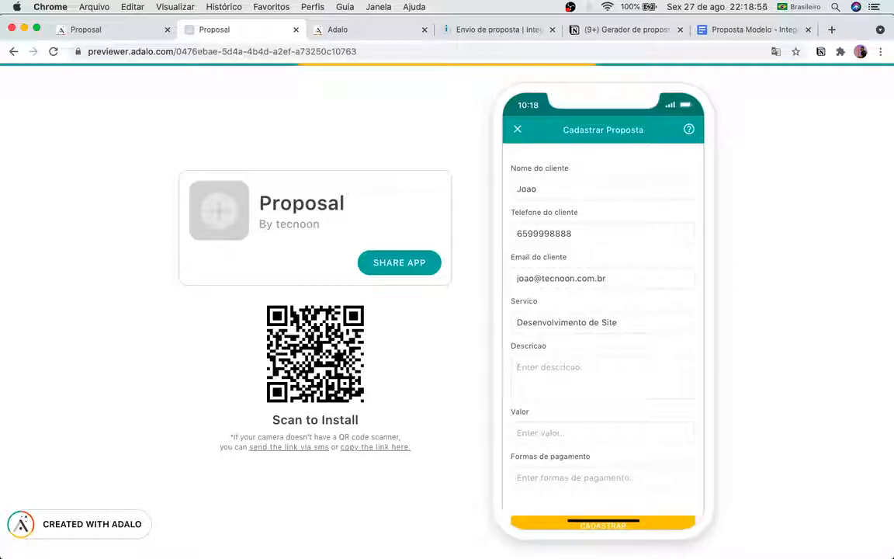
pyautogui.write('Bla bla bla bla bla')
pyautogui.press('super+a')
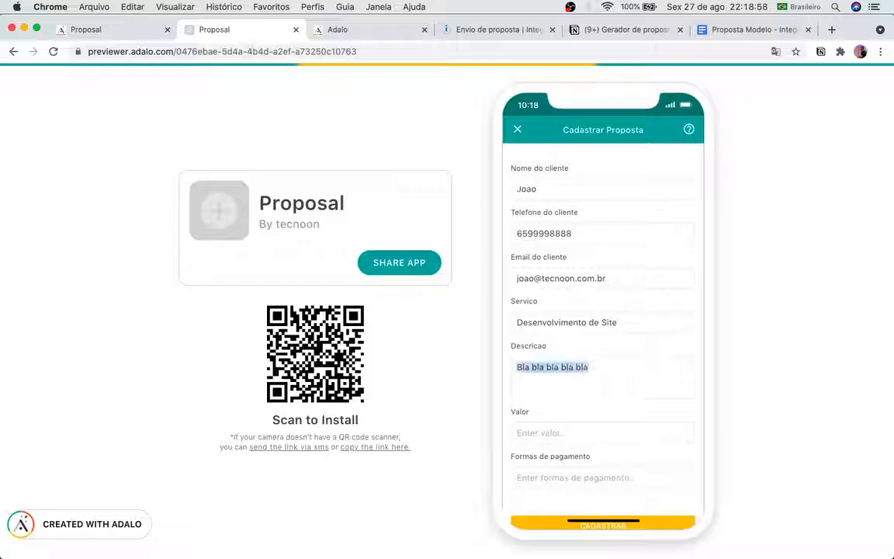
pyautogui.press('super+x')
pyautogui.press('super+v')
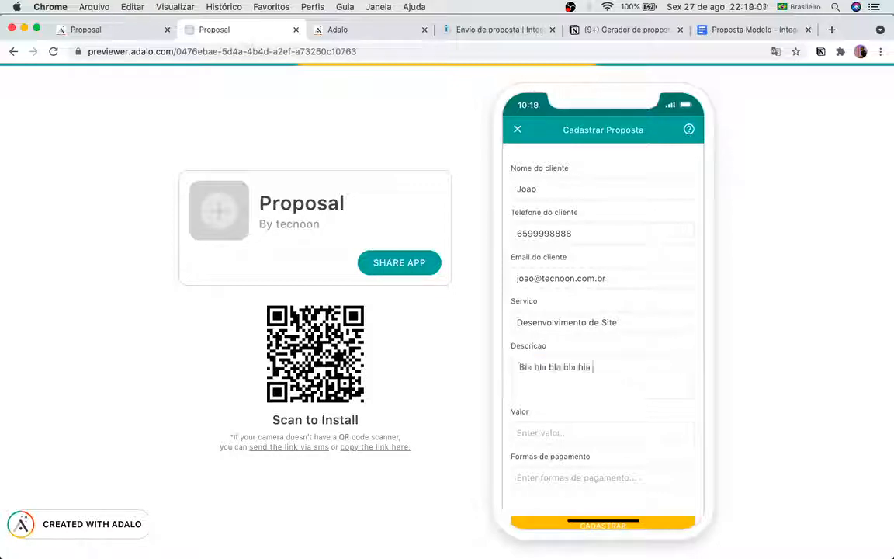
pyautogui.press('super+v')
pyautogui.press('super+v')
pyautogui.press('super+v')
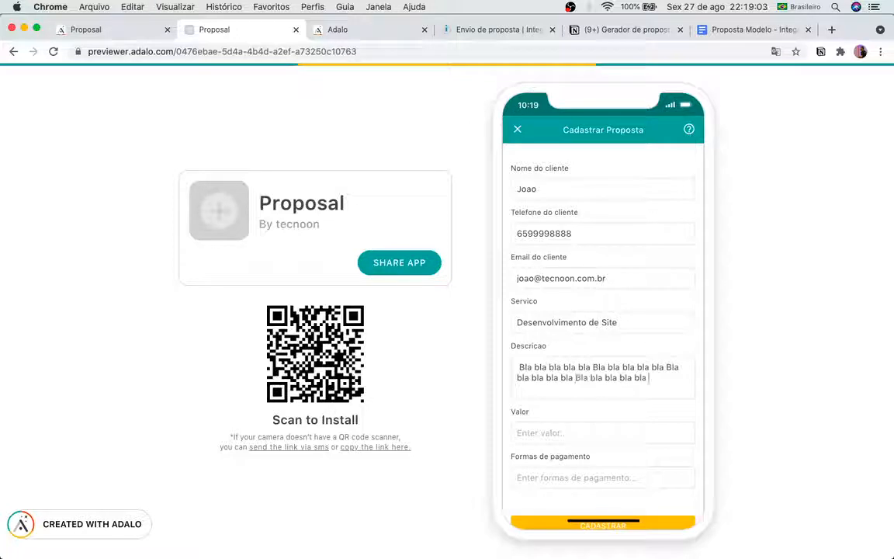
pyautogui.press('super+v')
pyautogui.press('super+space')
pyautogui.press('super+v')
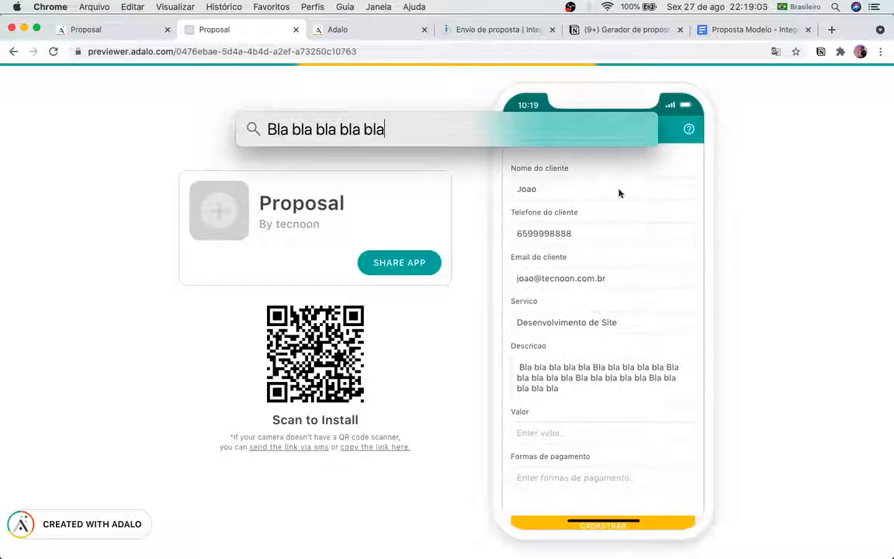
pyautogui.press('Escape')
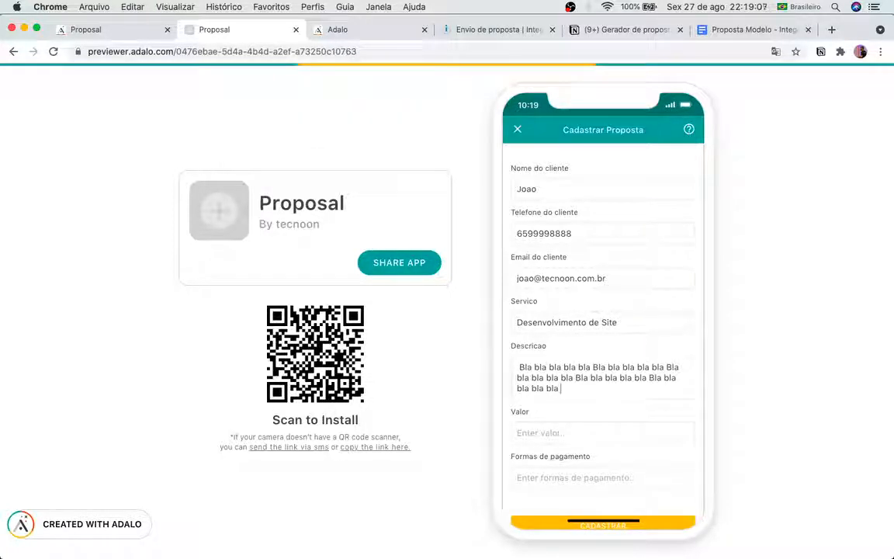
pyautogui.press('super+v')
# Step: Set the value to R$ 5.000,00 and payment to '50% + 5x parcelas', then save the proposal
pyautogui.click(591, 428)
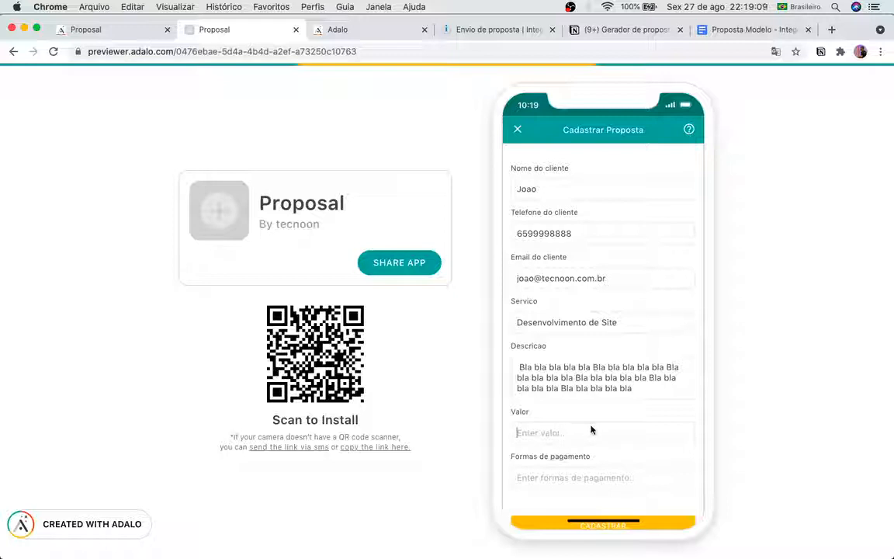
pyautogui.write('5000')
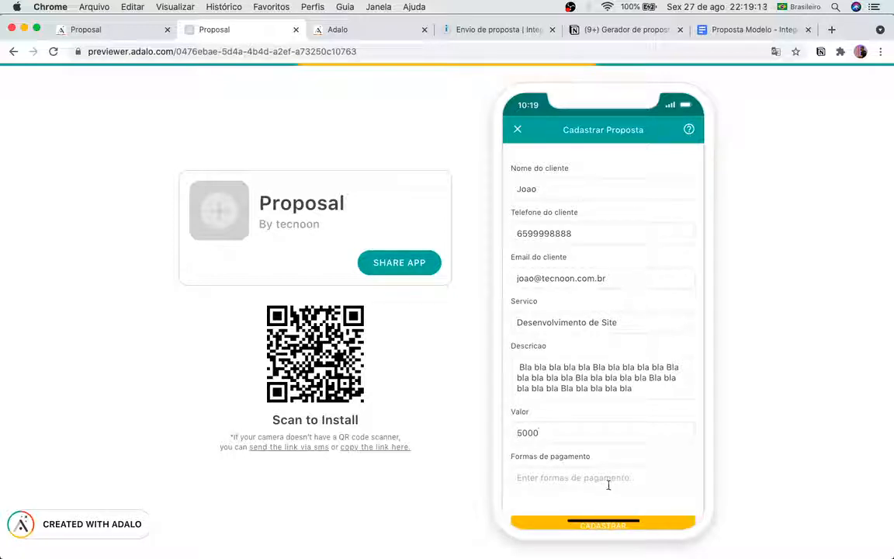
pyautogui.write('50% + 5')
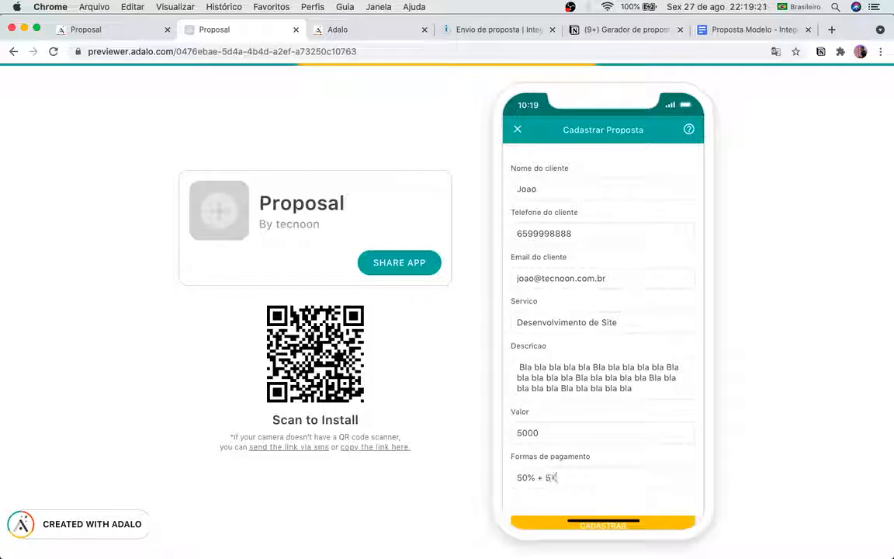
pyautogui.write('Xparcelas')
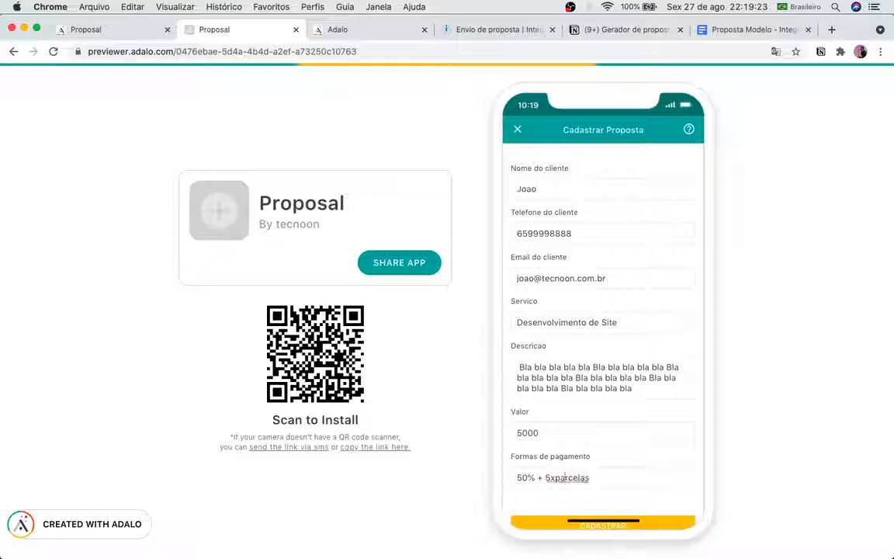
pyautogui.press('Left')
pyautogui.press('Left')
pyautogui.scroll(-1, 654, 468)
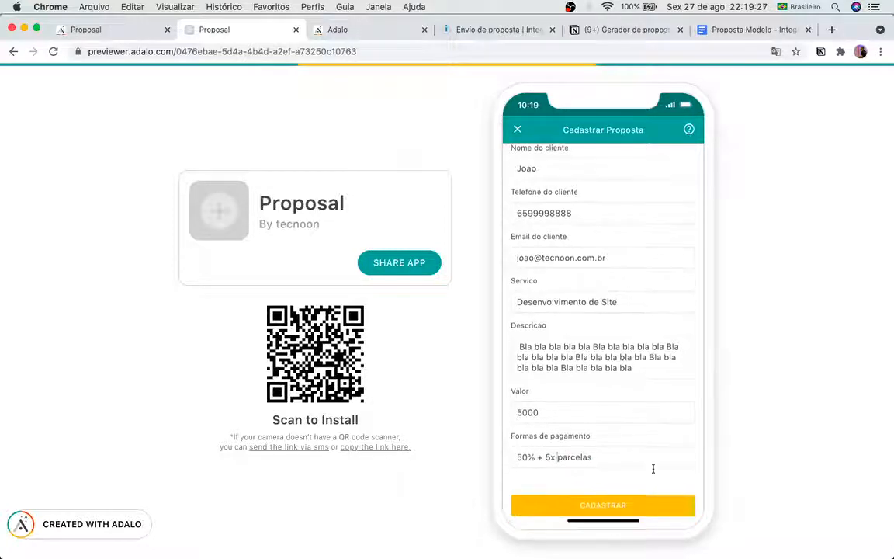
pyautogui.click(660, 506)
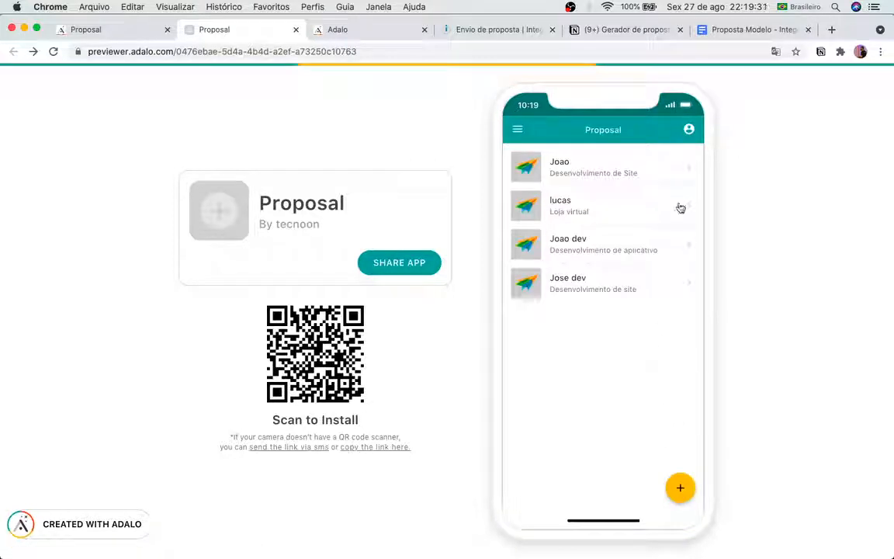
# Step: Open the new Desenvolvimento de Site proposal and send it with Enviar Proposta
pyautogui.click(686, 168)
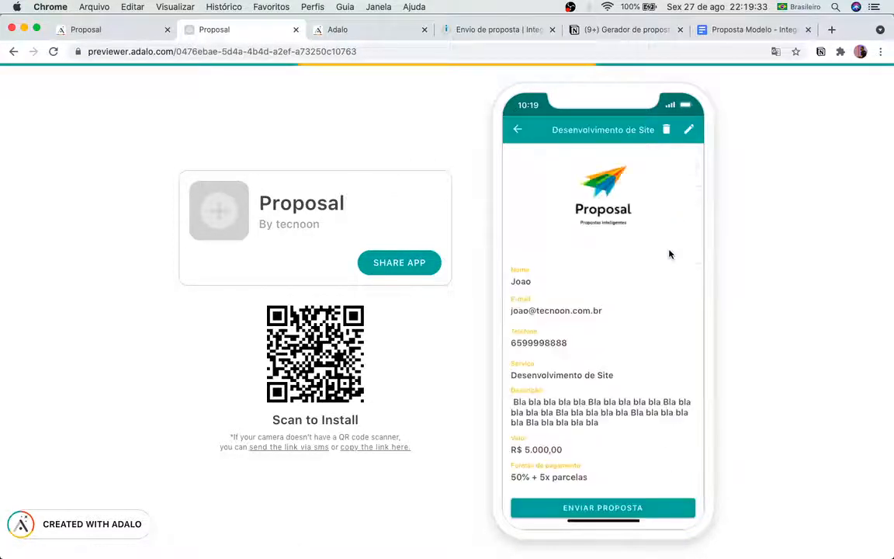
pyautogui.scroll(-1, 667, 262)
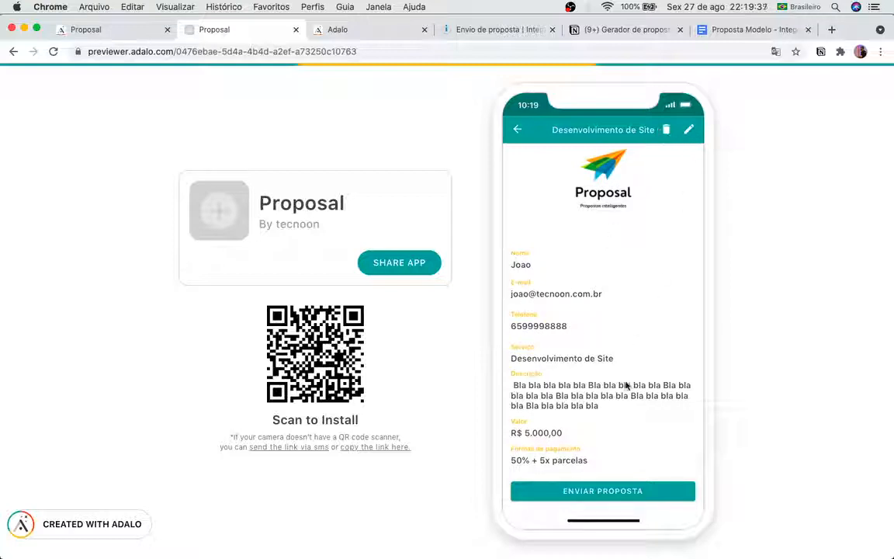
pyautogui.click(607, 490)
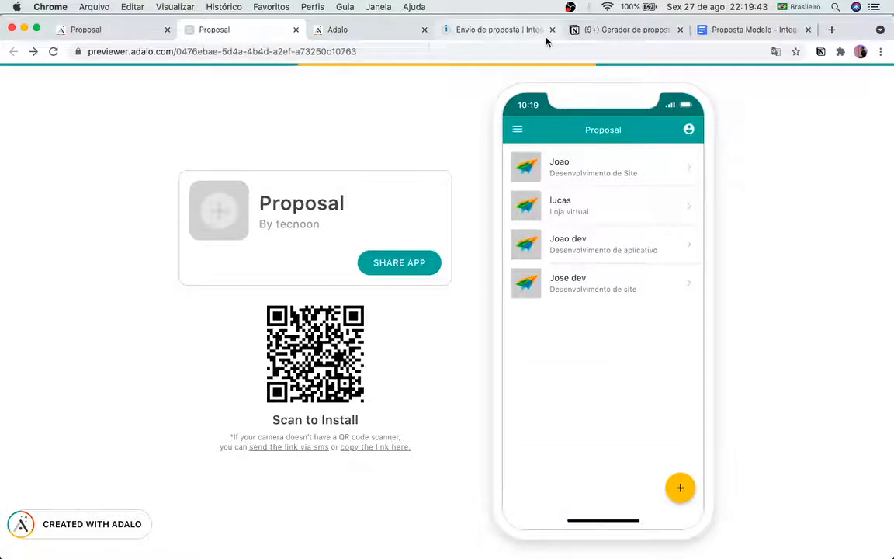
# Step: Return to the Envio de proposta scenario and refresh its Last Runs list
pyautogui.click(512, 33)
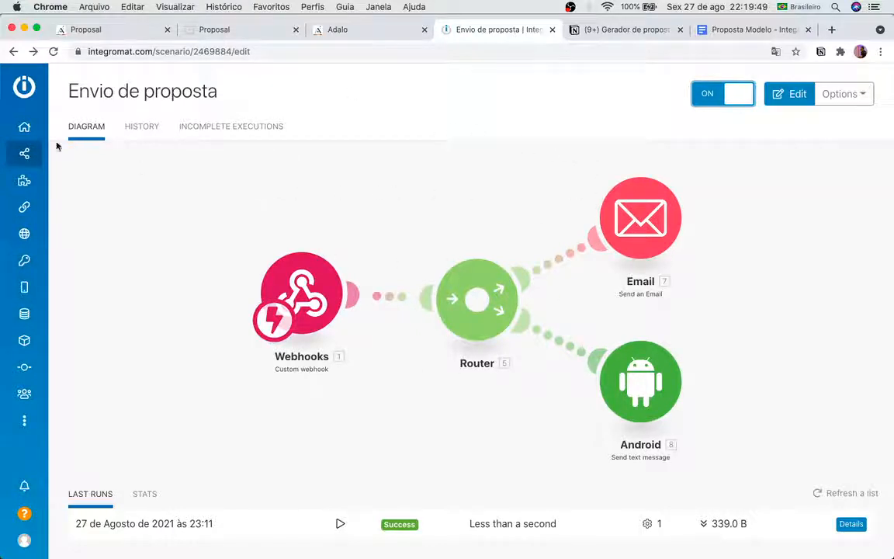
pyautogui.click(816, 493)
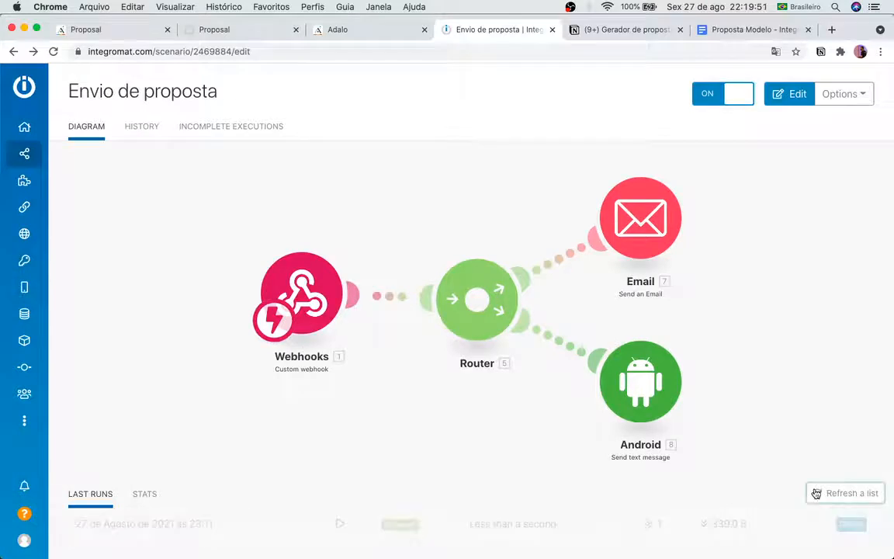
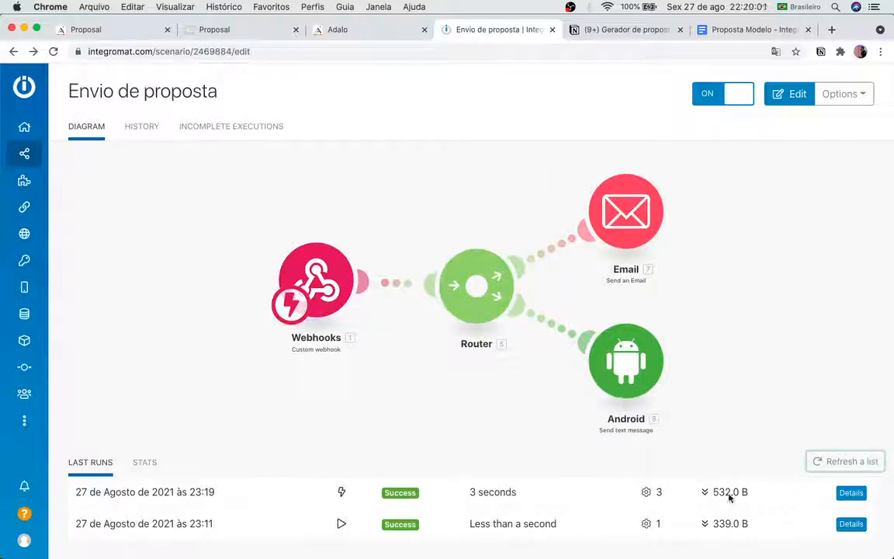
# Step: Open the 23:19 run details and inspect the webhook data and the full email body
pyautogui.click(840, 497)
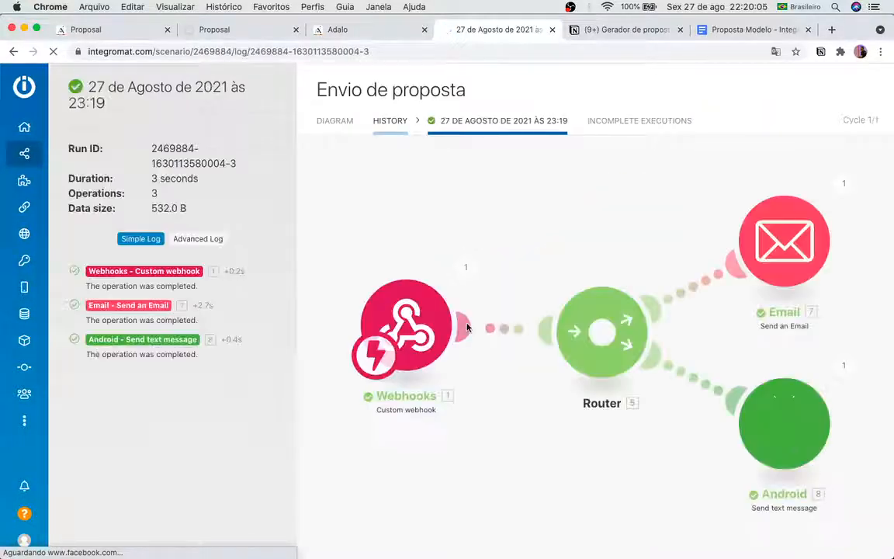
pyautogui.click(161, 276)
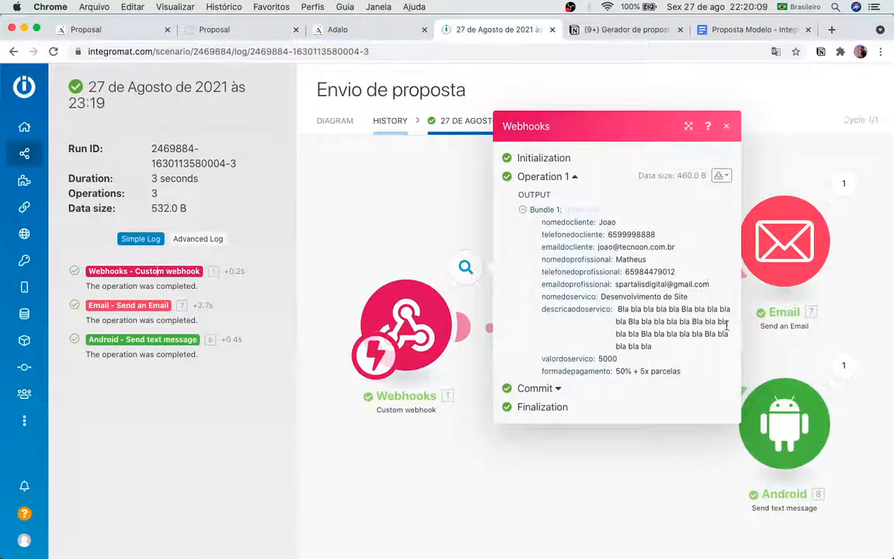
pyautogui.click(116, 308)
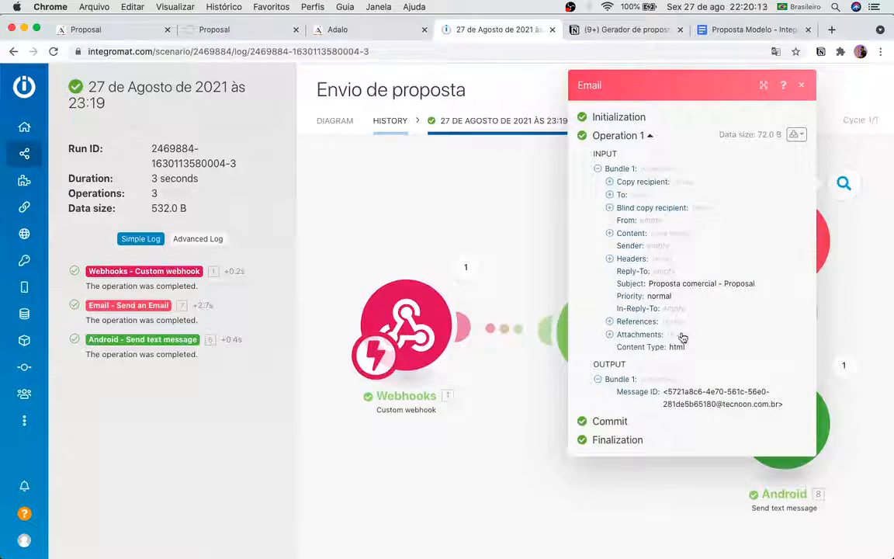
pyautogui.click(609, 235)
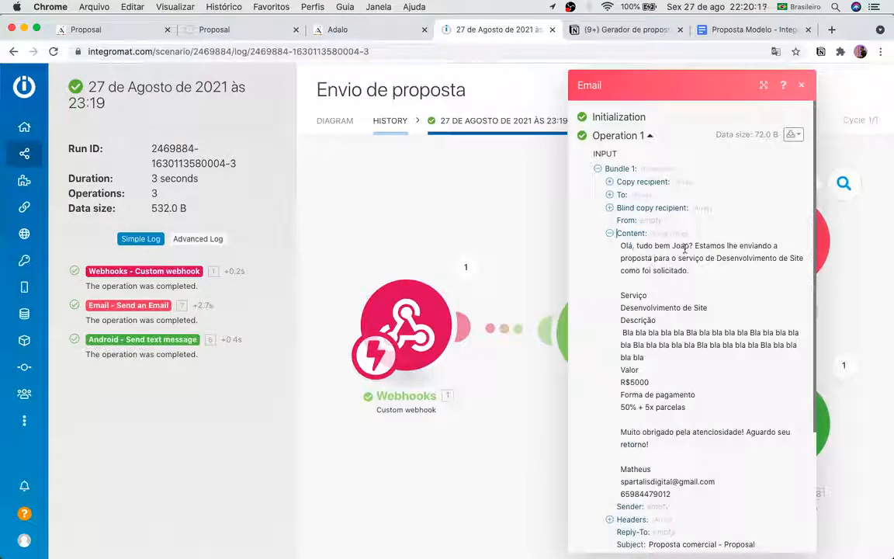
pyautogui.scroll(-1, 693, 341)
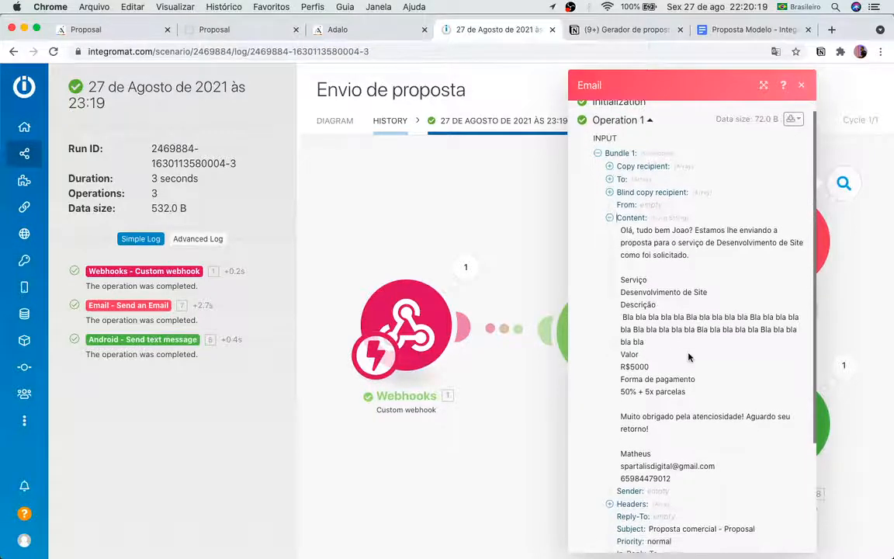
pyautogui.scroll(-1, 666, 353)
pyautogui.scroll(-5, 642, 373)
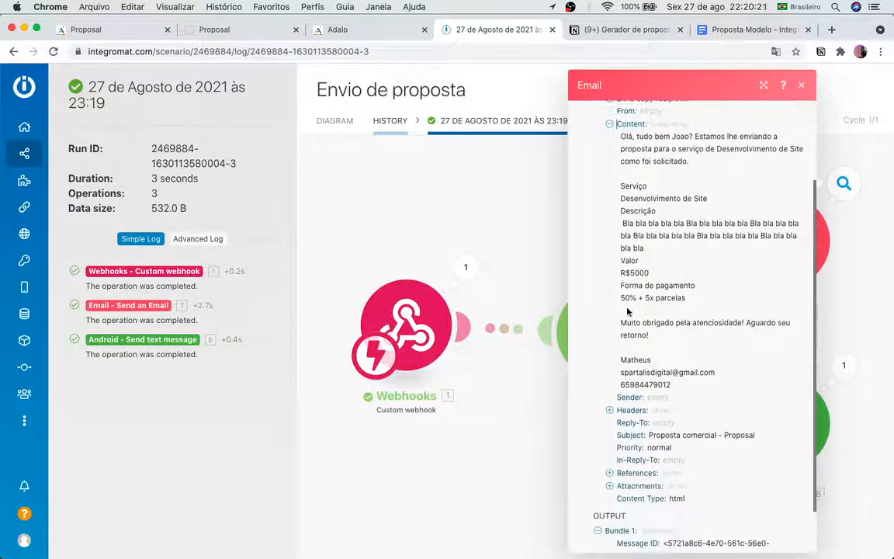
pyautogui.scroll(-1, 677, 375)
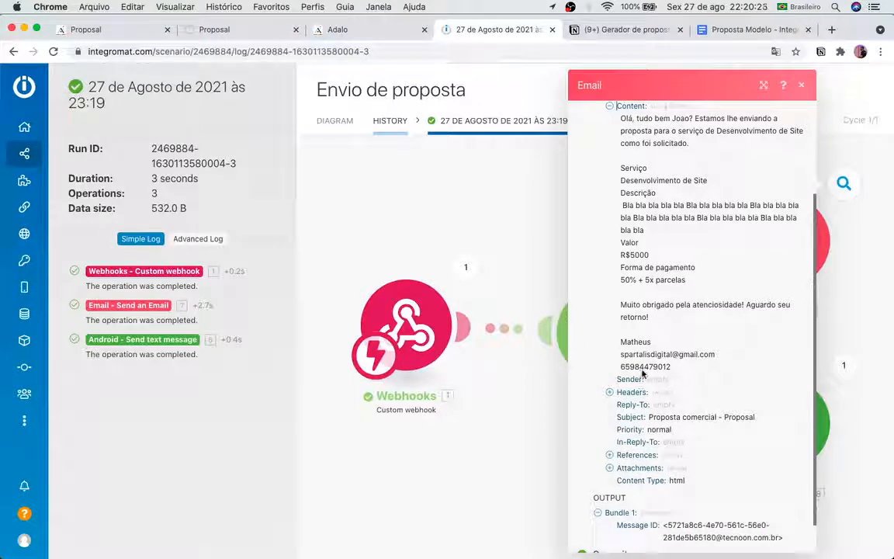
pyautogui.scroll(-2, 642, 373)
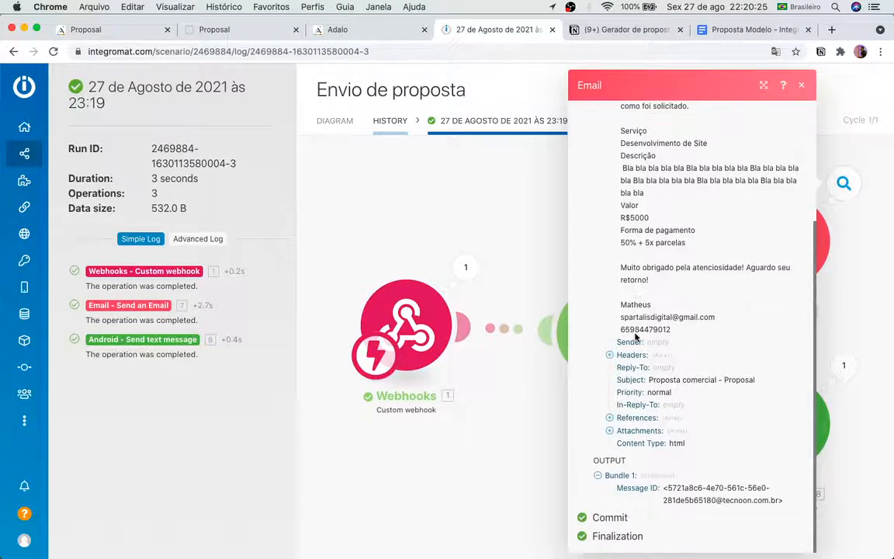
# Step: Check the Android text-message step's recipient numbers, then close its details
pyautogui.click(178, 339)
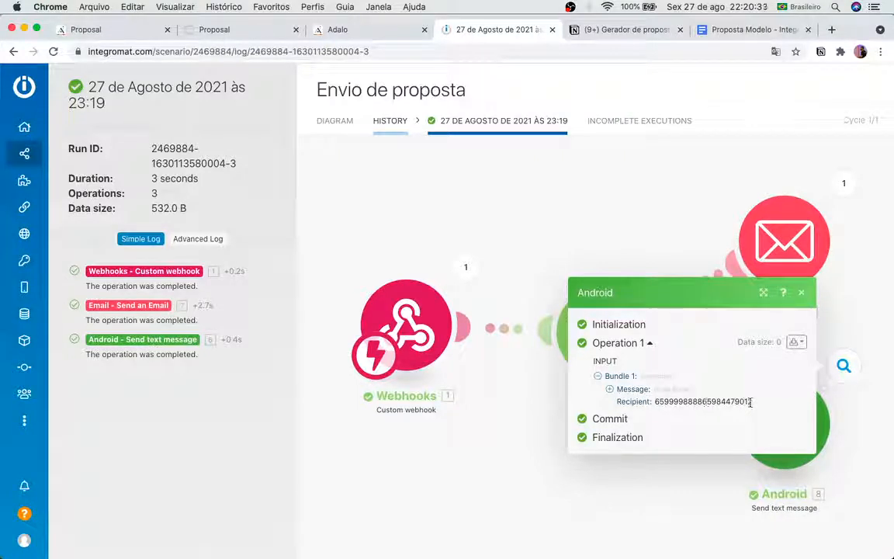
pyautogui.moveTo(750, 402); pyautogui.dragTo(733, 404)
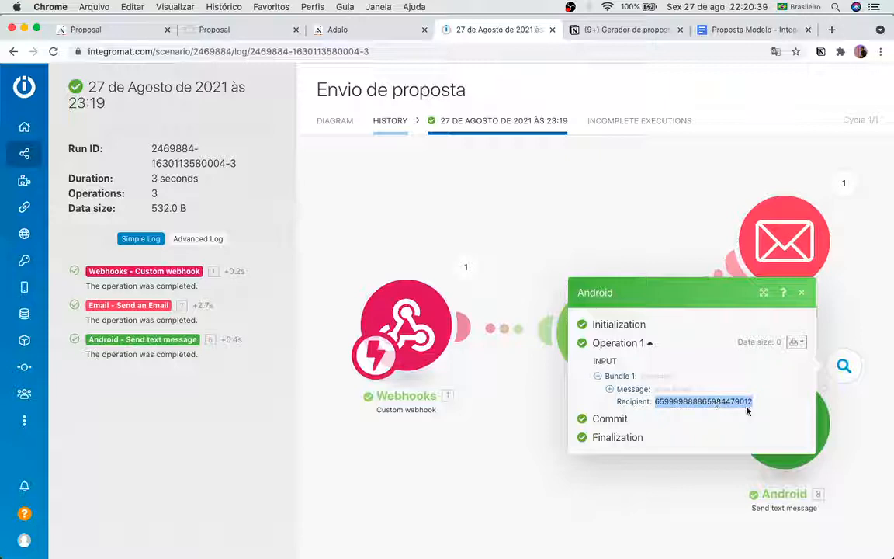
pyautogui.click(418, 427)
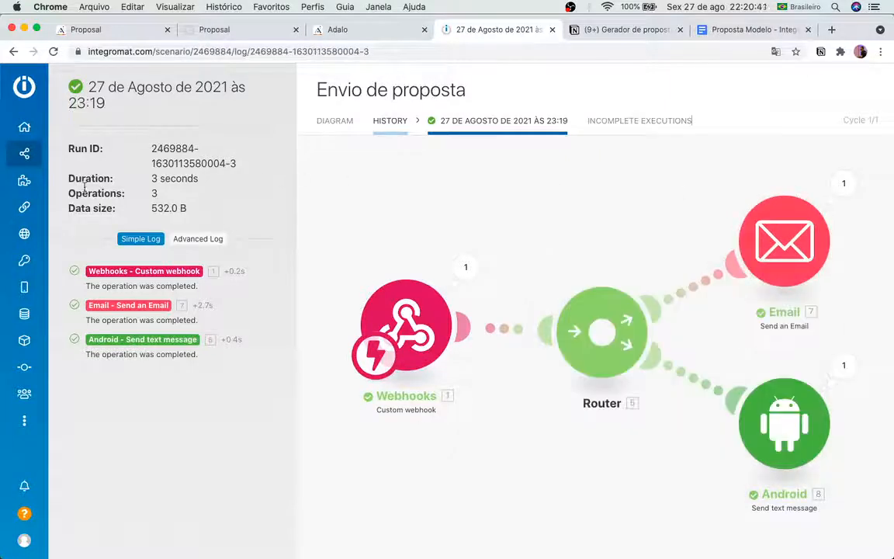
# Step: Open the Envio de proposta scenario from the Proposal folder in edit mode
pyautogui.click(25, 154)
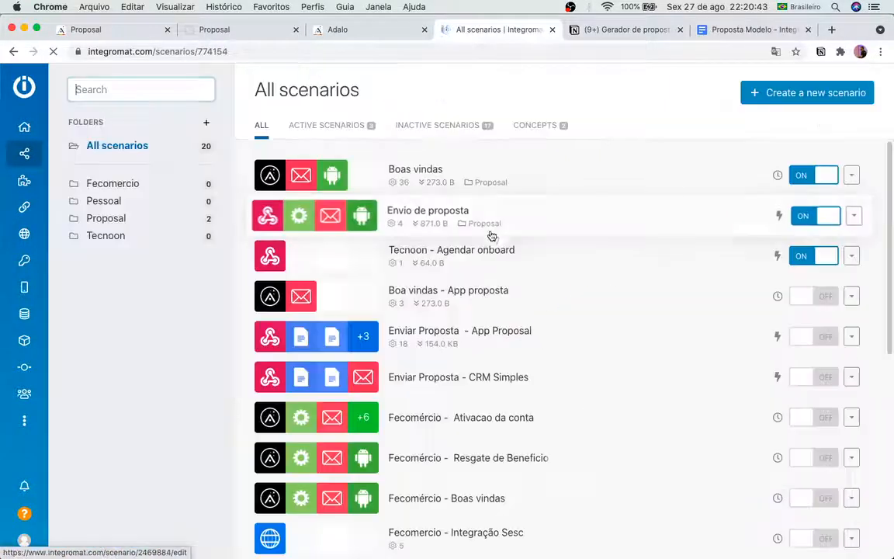
pyautogui.click(132, 218)
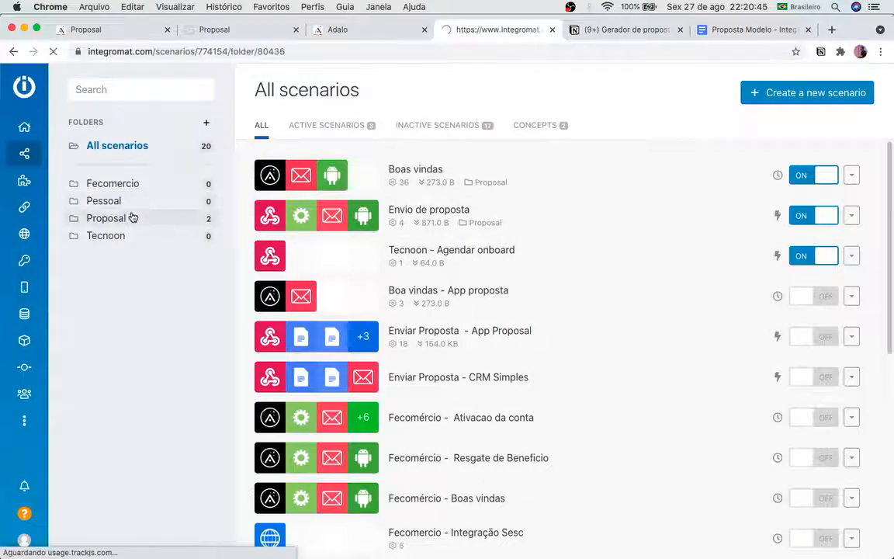
pyautogui.click(450, 224)
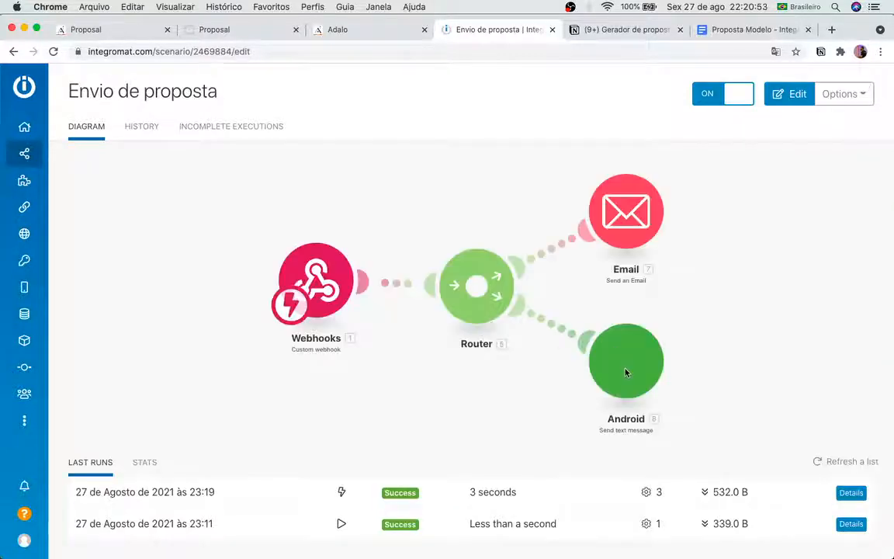
pyautogui.click(624, 360)
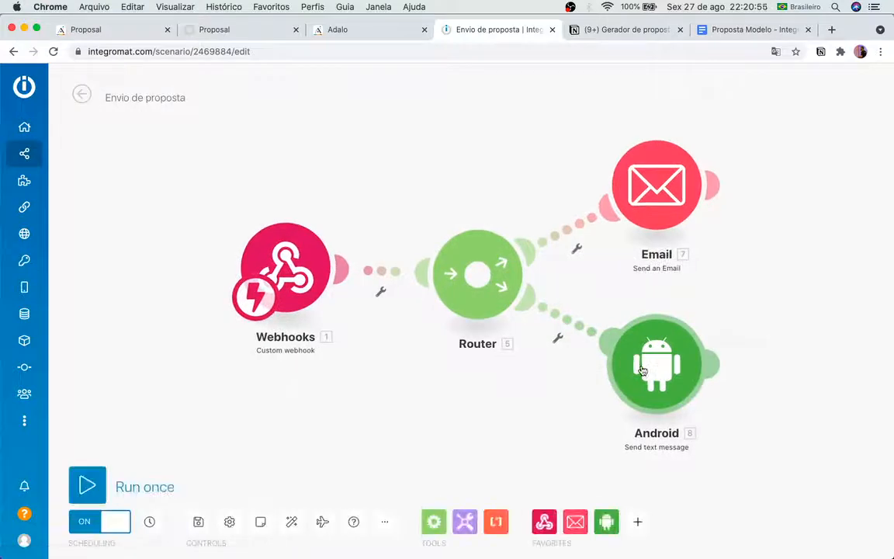
# Step: Delete telefonedoprofissional from the Android module's Recipient, keeping only telefonedocliente
pyautogui.click(627, 363)
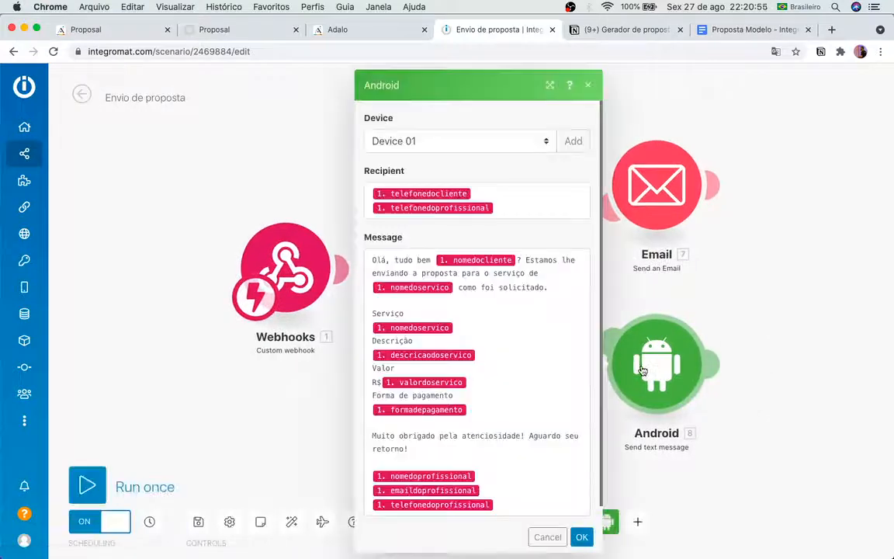
pyautogui.click(535, 212)
pyautogui.press('BackSpace')
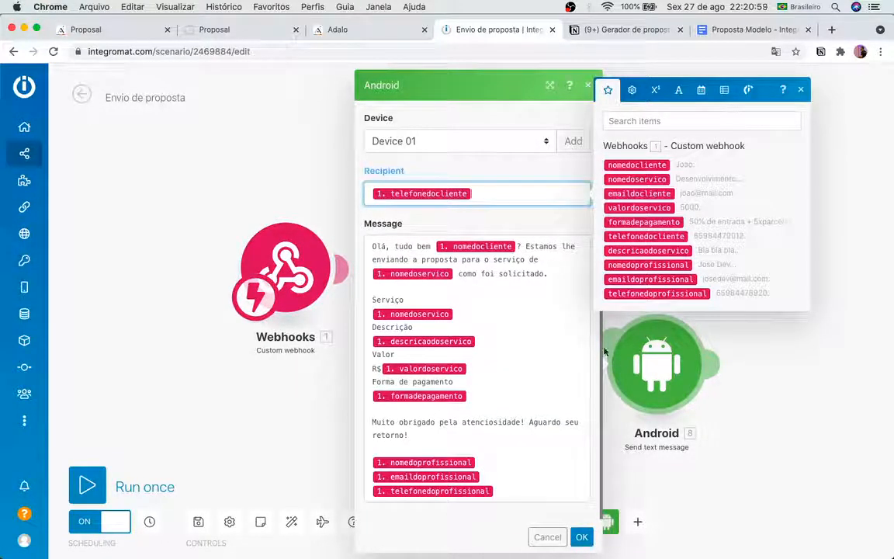
pyautogui.click(564, 236)
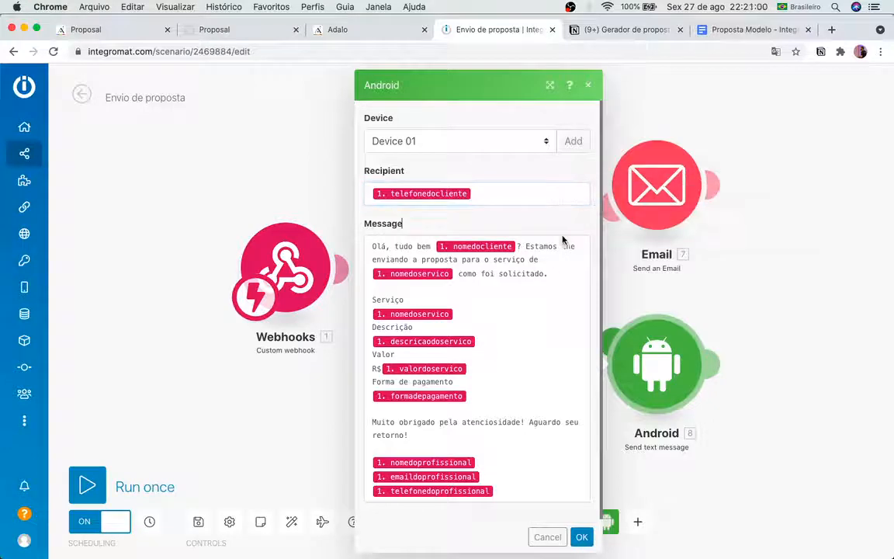
pyautogui.click(582, 537)
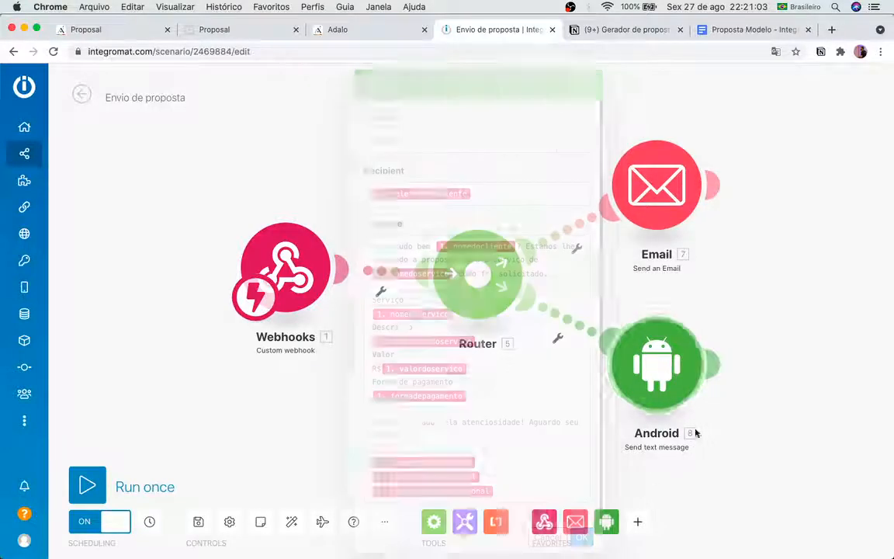
# Step: Add an Android Send text message module using Device 01, with telefonedoprofissional as recipient
pyautogui.click(712, 361)
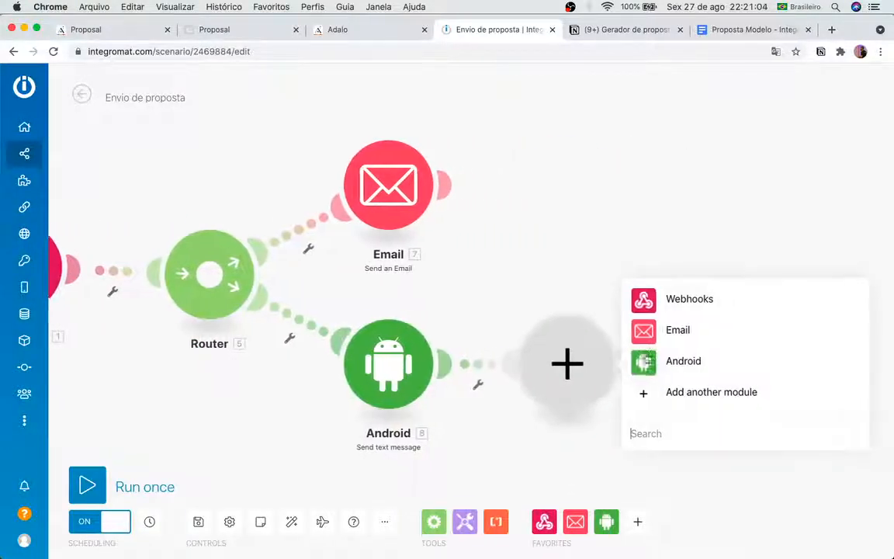
pyautogui.click(660, 372)
pyautogui.click(672, 104)
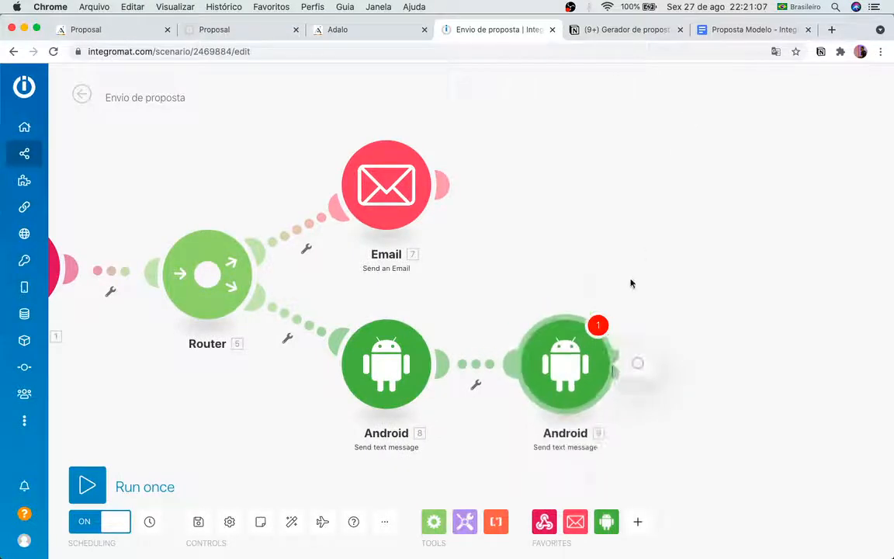
pyautogui.click(681, 315)
pyautogui.click(676, 340)
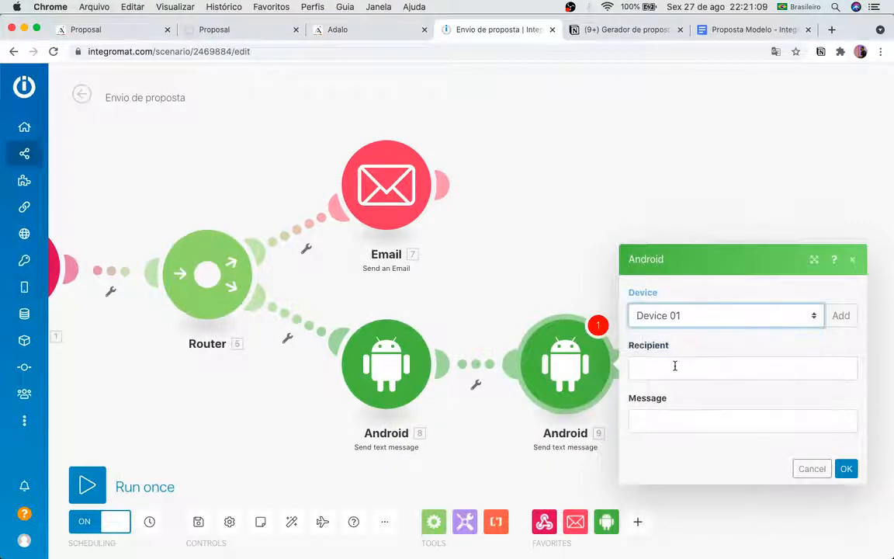
pyautogui.click(674, 367)
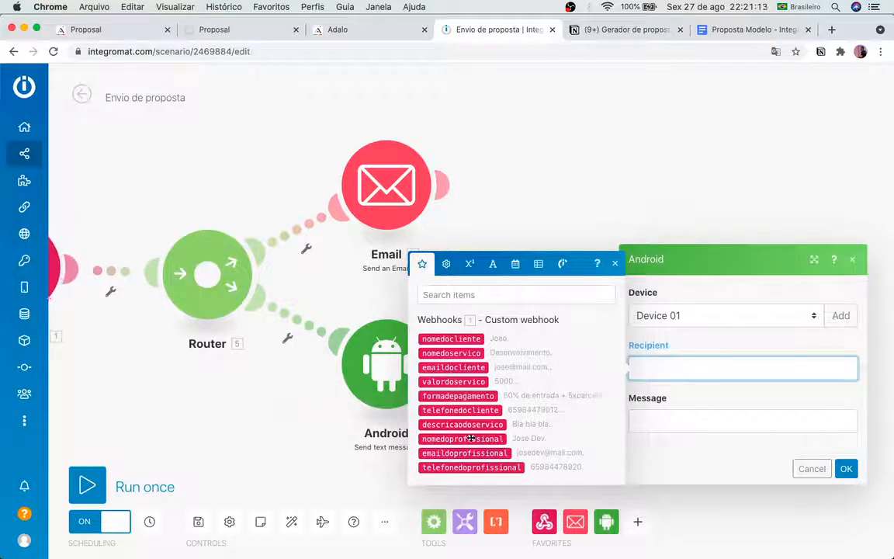
pyautogui.click(476, 465)
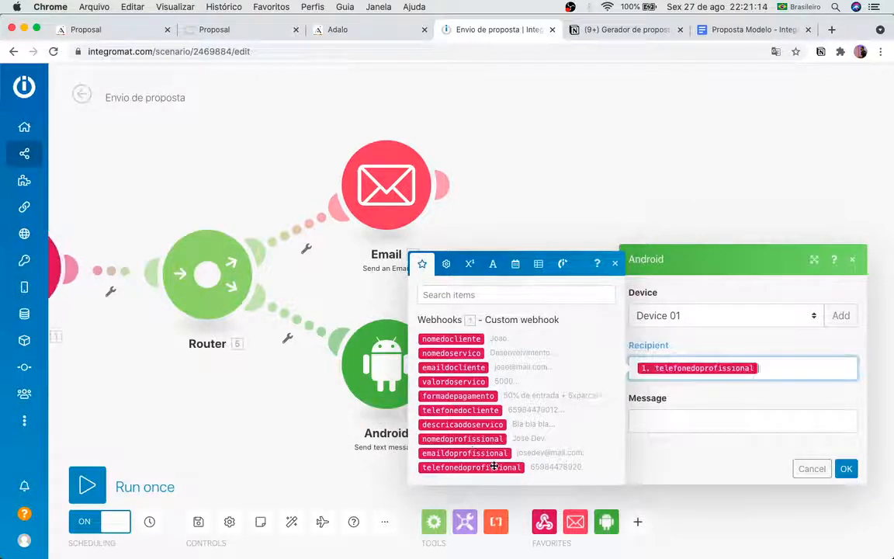
pyautogui.click(644, 420)
pyautogui.write('Bla bla bla bla bla')
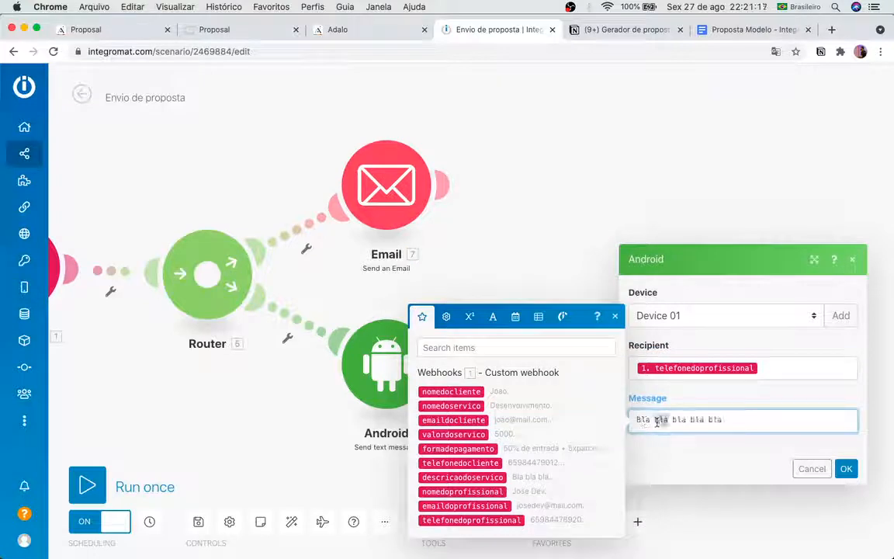
pyautogui.tripleClick(657, 422)
pyautogui.press('BackSpace')
# Step: Copy the full message with mapped fields from the first Android module
pyautogui.click(364, 383)
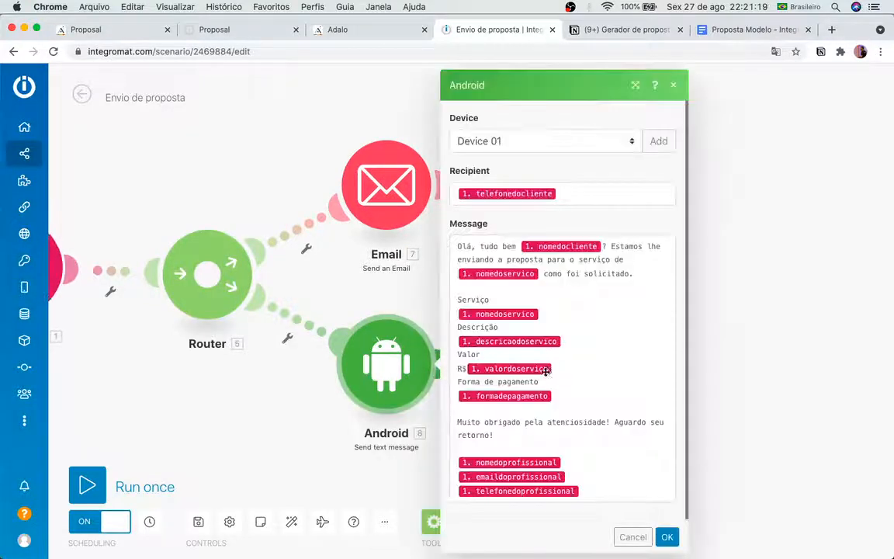
pyautogui.moveTo(591, 485); pyautogui.dragTo(518, 304)
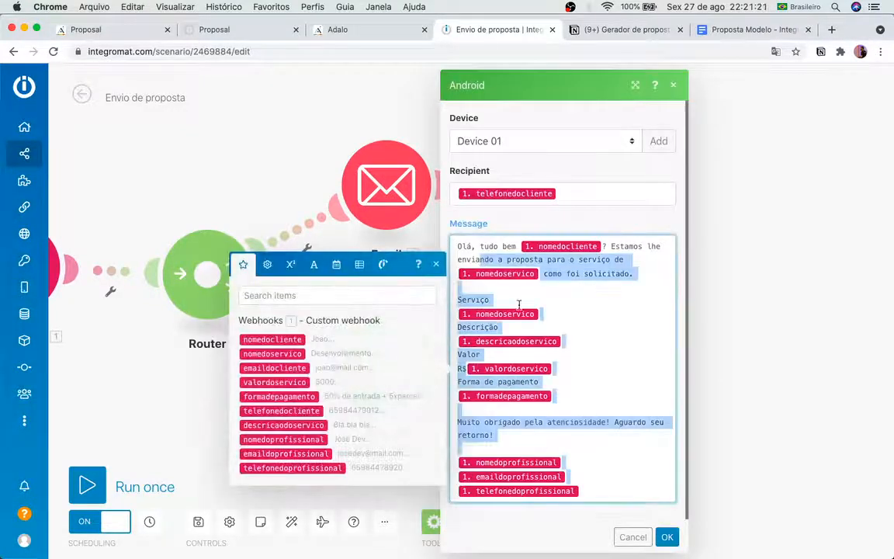
pyautogui.moveTo(603, 494); pyautogui.dragTo(457, 246)
pyautogui.press('super+c')
pyautogui.click(665, 547)
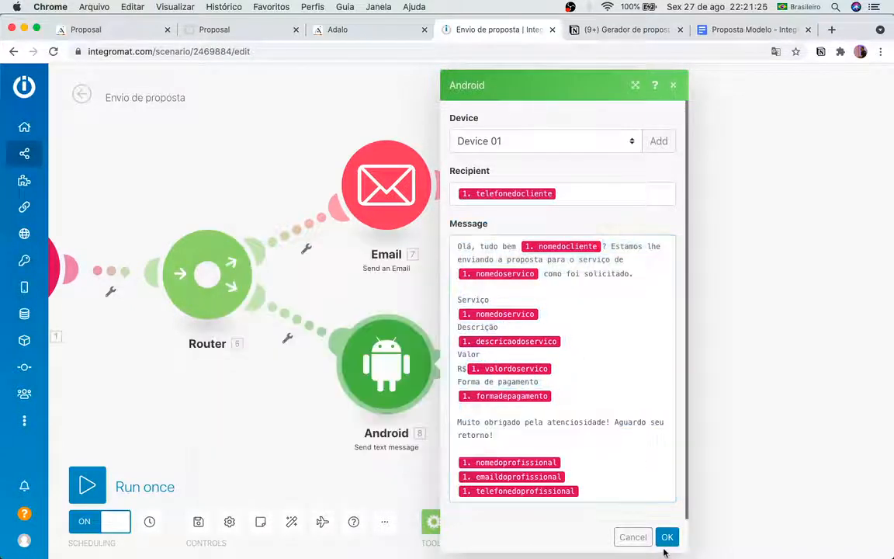
# Step: Paste the copied proposal message into the new module's Message field and confirm
pyautogui.click(665, 538)
pyautogui.click(594, 396)
pyautogui.click(669, 409)
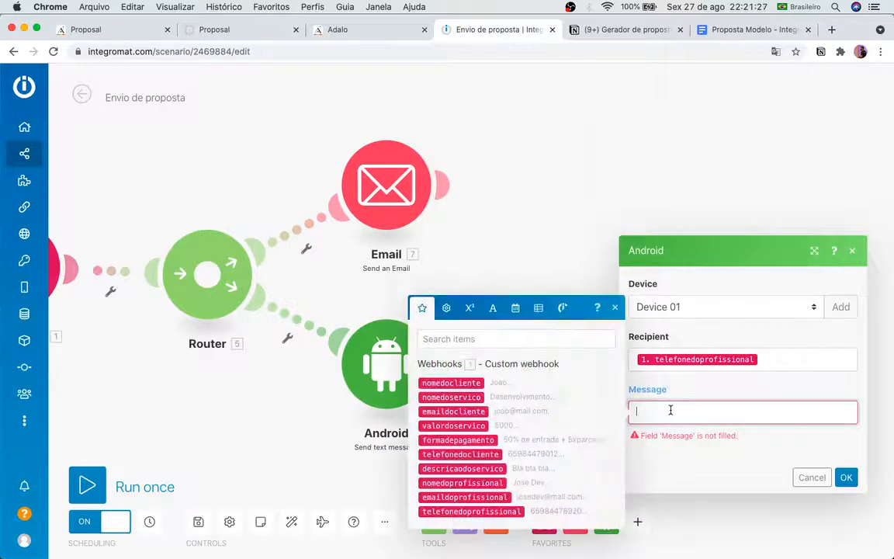
pyautogui.press('super+v')
pyautogui.click(815, 535)
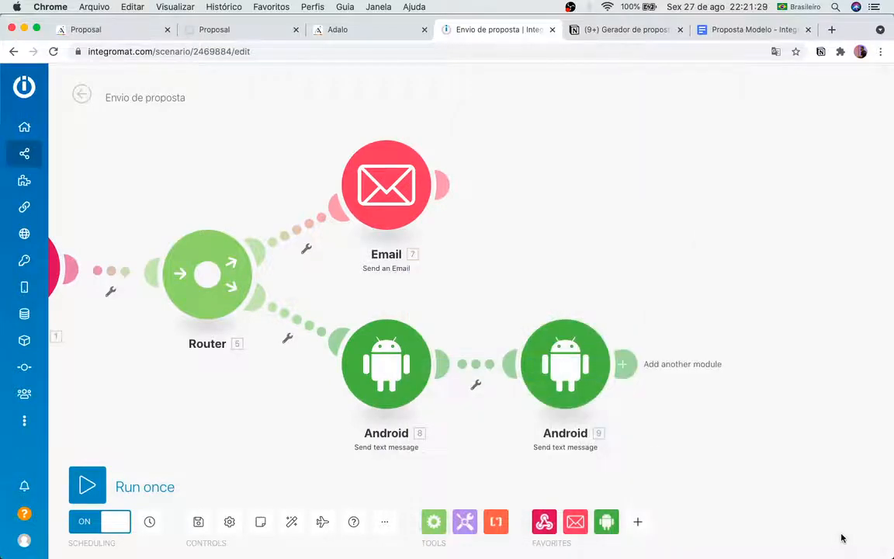
pyautogui.click(527, 379)
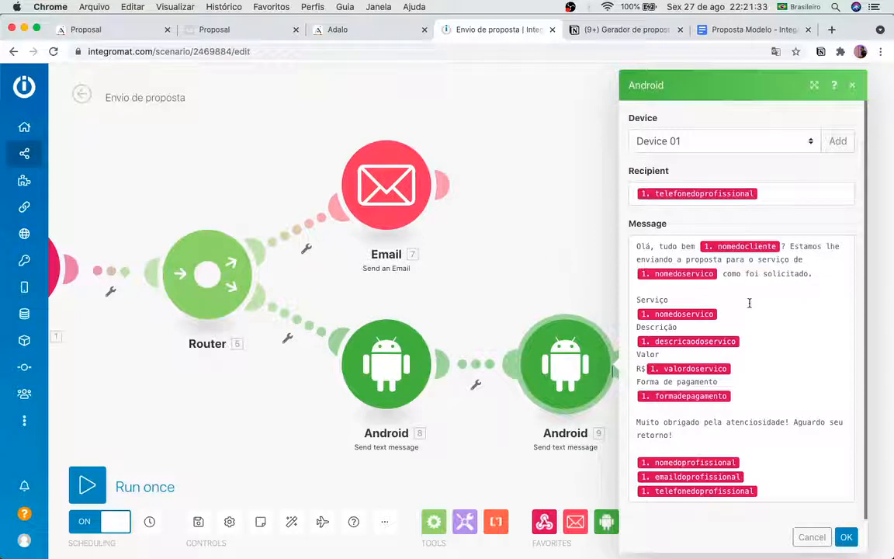
pyautogui.scroll(-1, 717, 418)
pyautogui.click(560, 281)
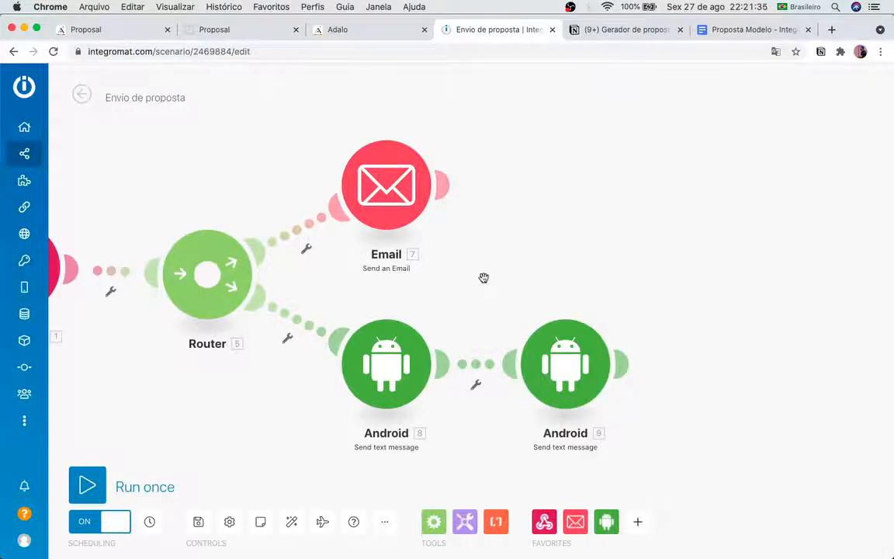
# Step: Review the Email module's settings and close them
pyautogui.moveTo(483, 277); pyautogui.dragTo(706, 272)
pyautogui.scroll(-10, 622, 294)
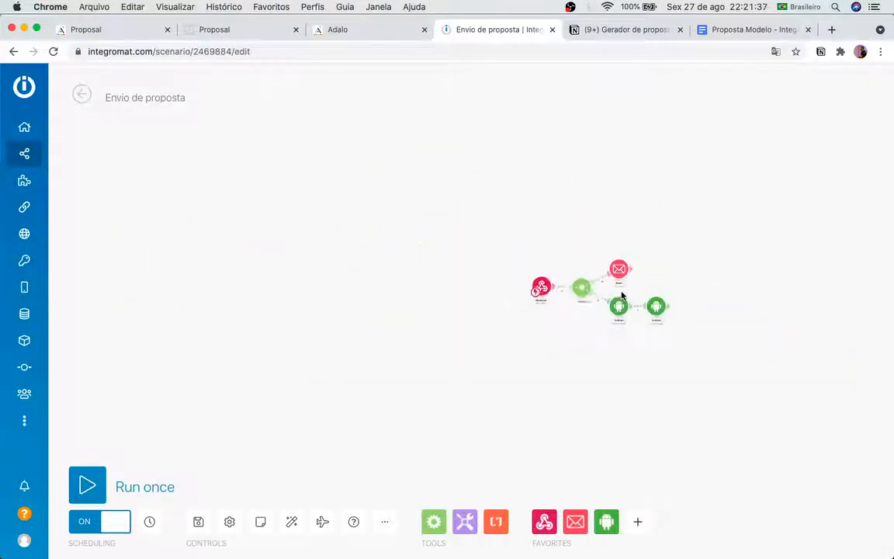
pyautogui.scroll(10, 622, 295)
pyautogui.scroll(-5, 622, 295)
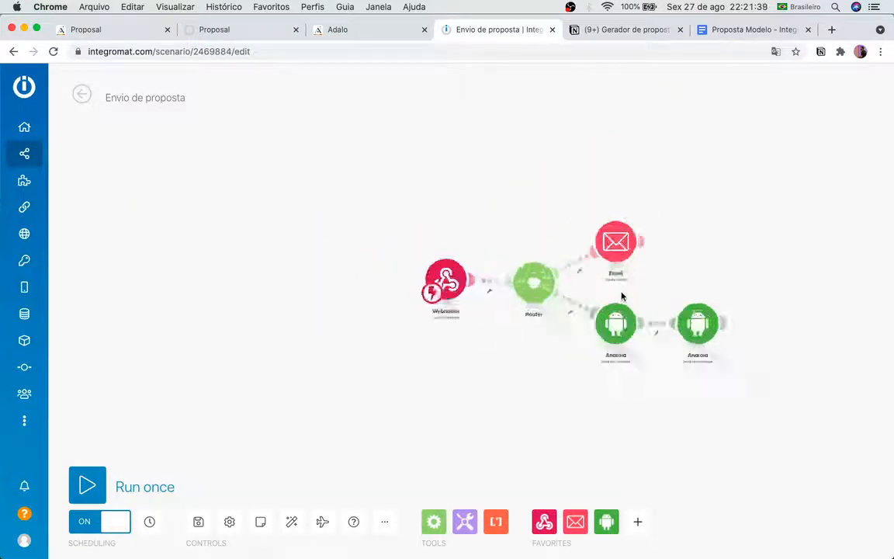
pyautogui.scroll(5, 622, 295)
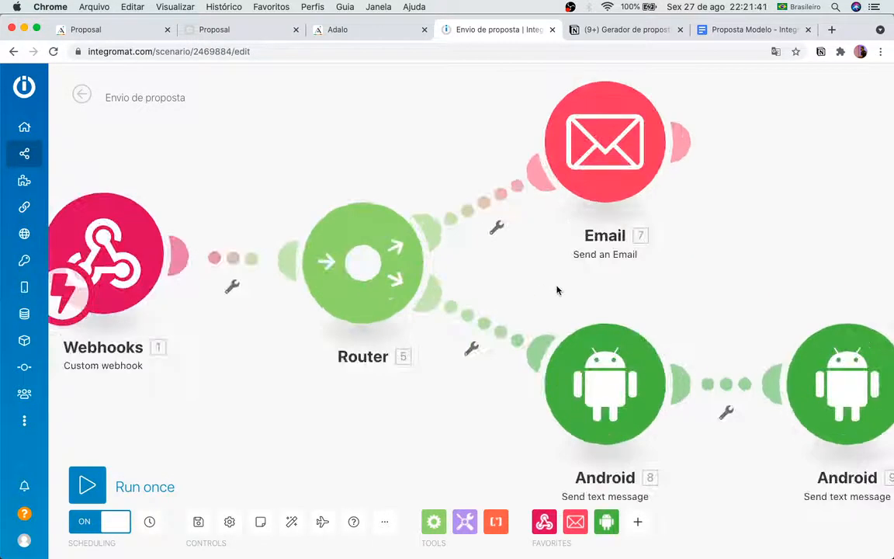
pyautogui.scroll(-10, 556, 290)
pyautogui.scroll(9, 557, 291)
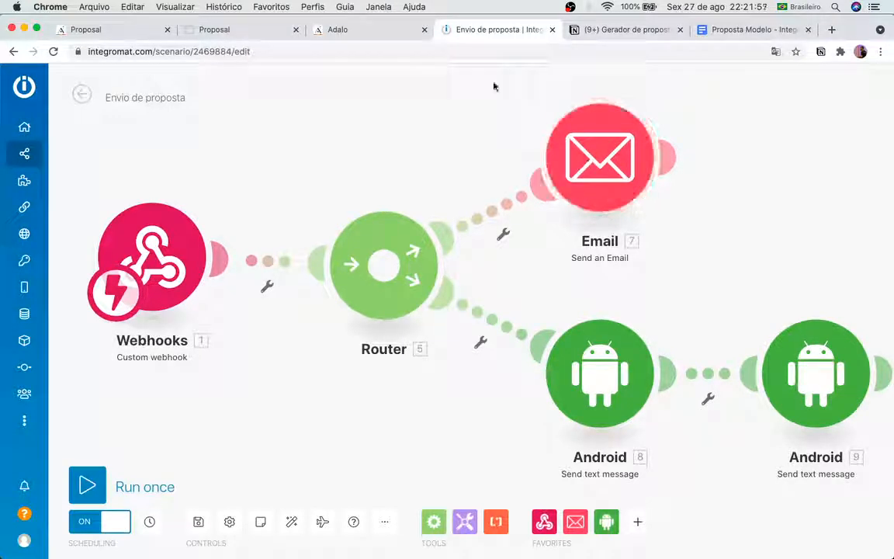
pyautogui.click(614, 155)
pyautogui.scroll(-10, 447, 371)
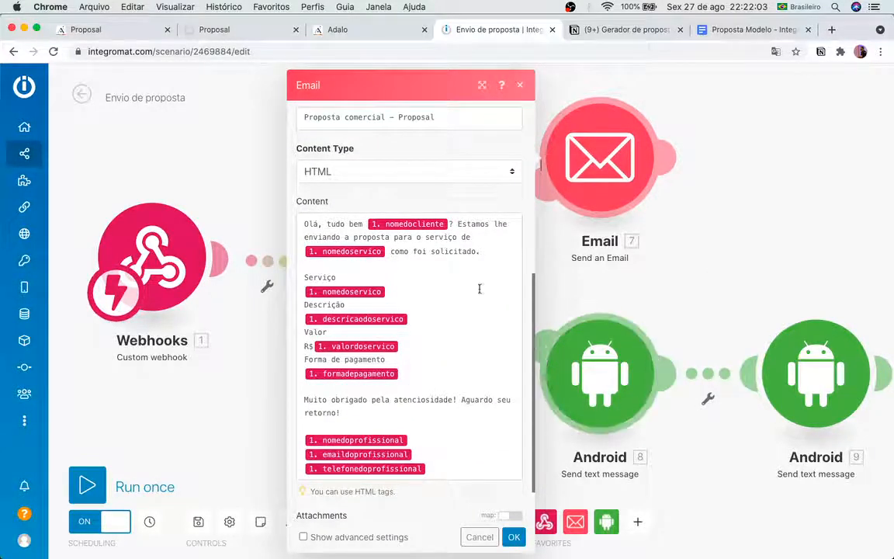
pyautogui.click(671, 283)
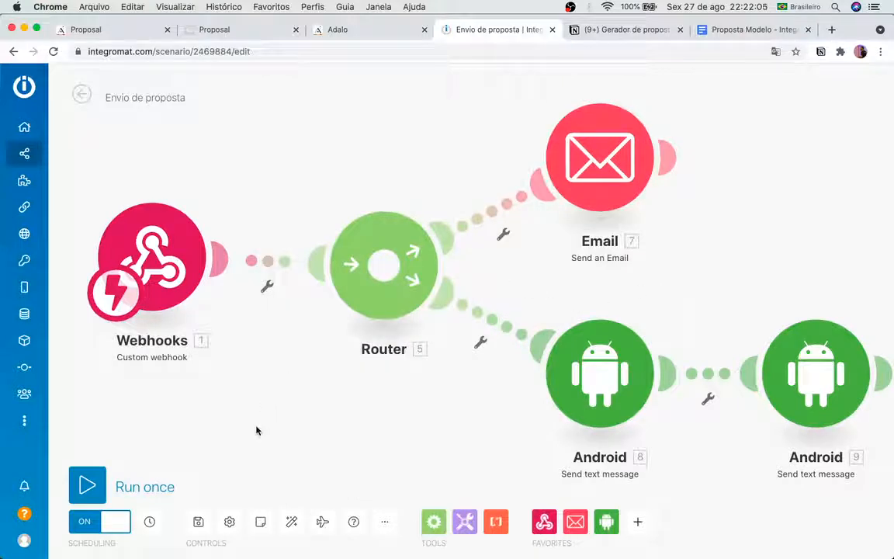
# Step: Move the Webhooks module far left of the Router to lengthen their link
pyautogui.moveTo(257, 431); pyautogui.dragTo(545, 385)
pyautogui.moveTo(434, 413); pyautogui.dragTo(498, 407)
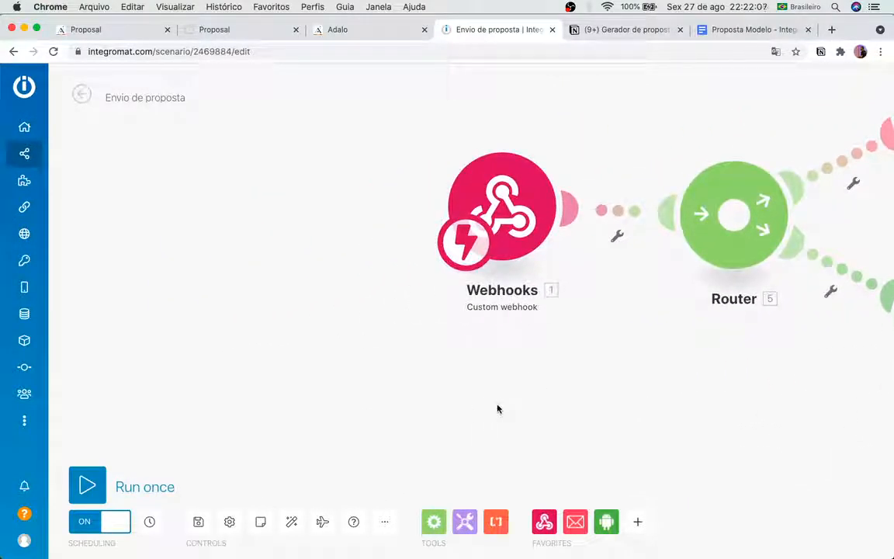
pyautogui.scroll(-5, 497, 409)
pyautogui.scroll(5, 498, 409)
pyautogui.scroll(-6, 498, 409)
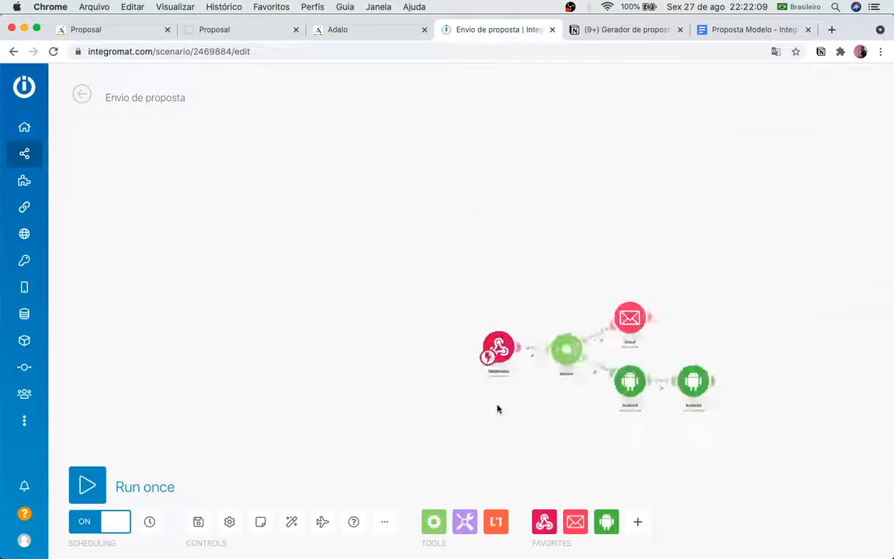
pyautogui.scroll(5, 497, 409)
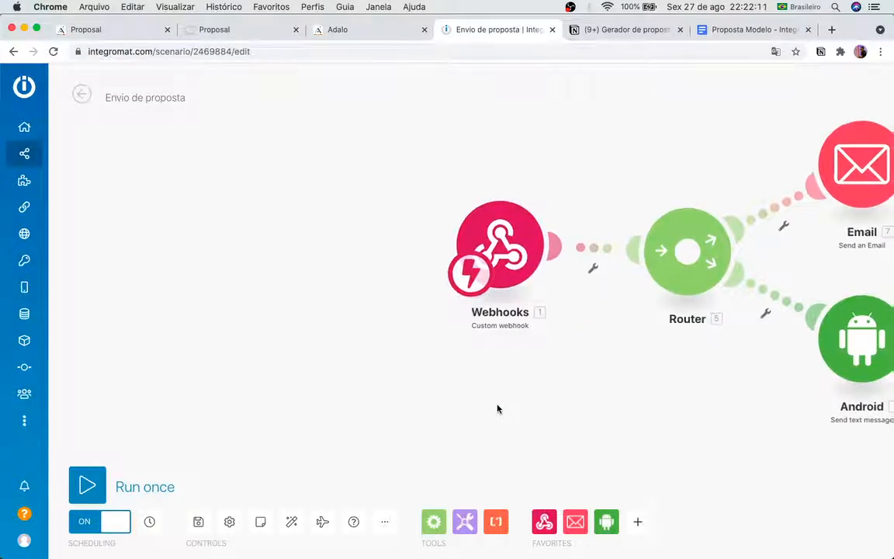
pyautogui.moveTo(457, 259); pyautogui.dragTo(230, 256)
pyautogui.moveTo(529, 340); pyautogui.dragTo(618, 336)
pyautogui.moveTo(542, 360); pyautogui.dragTo(605, 362)
# Step: Search the app list for 'drive' and look at the Google Drive actions
pyautogui.click(639, 522)
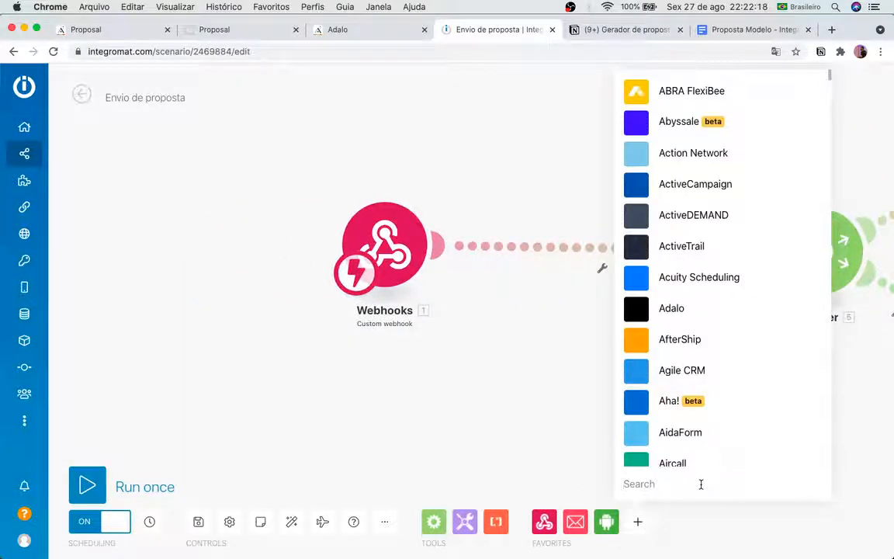
pyautogui.write('drive')
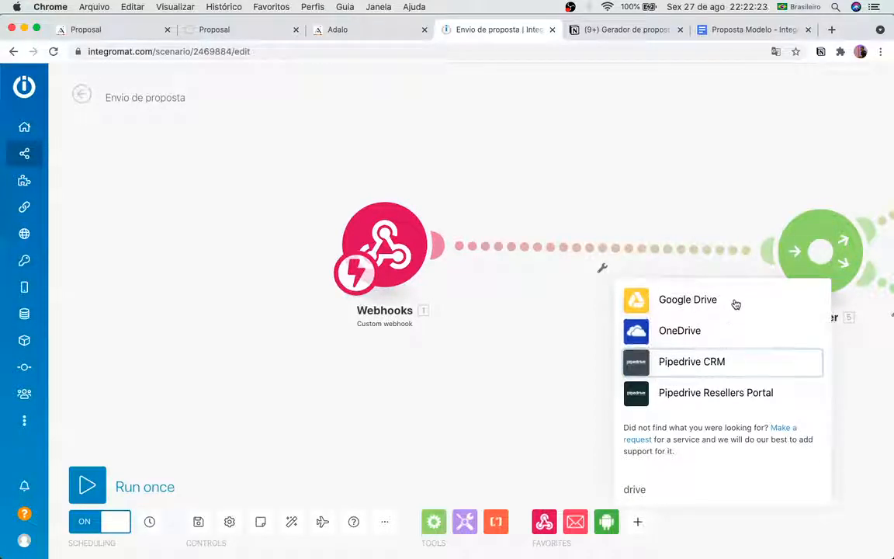
pyautogui.click(736, 302)
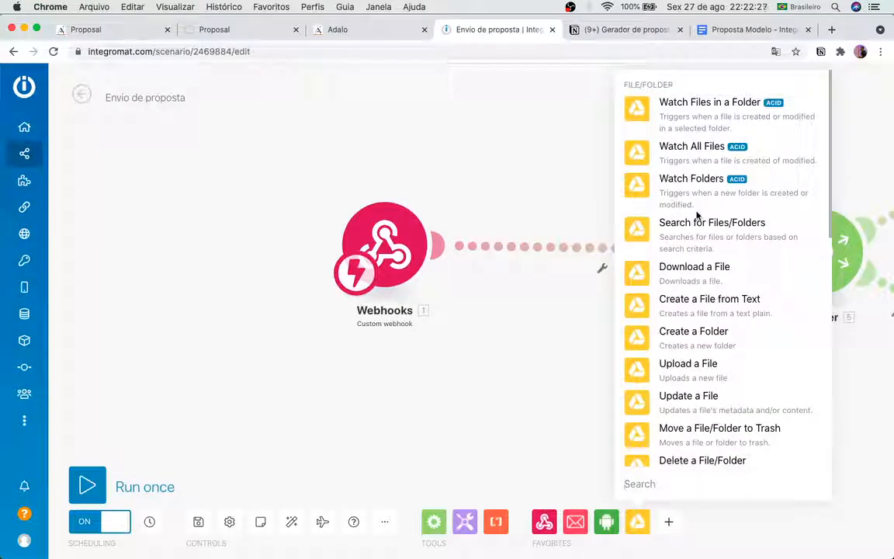
pyautogui.click(571, 469)
# Step: Add Google Docs 'Create a Document from a Template' and place it between Webhooks and Router
pyautogui.click(668, 522)
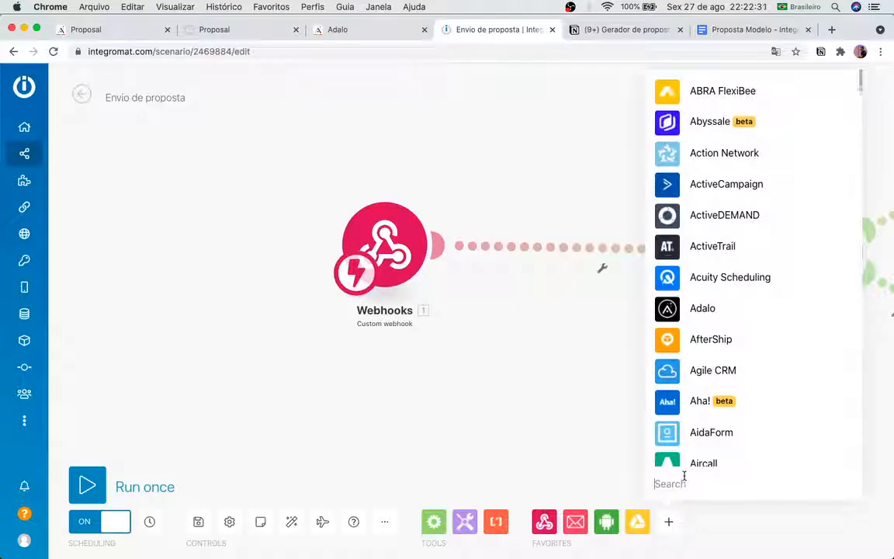
pyautogui.write('docs')
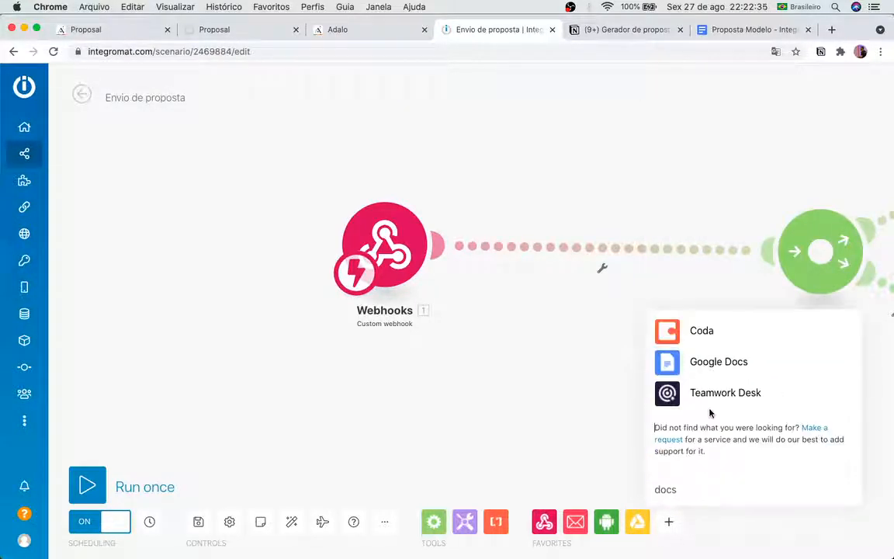
pyautogui.click(710, 361)
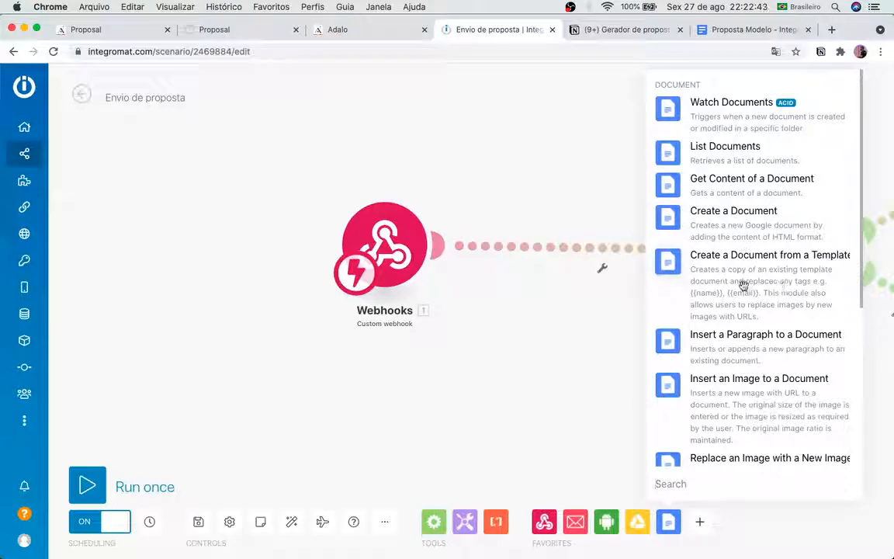
pyautogui.scroll(-5, 752, 357)
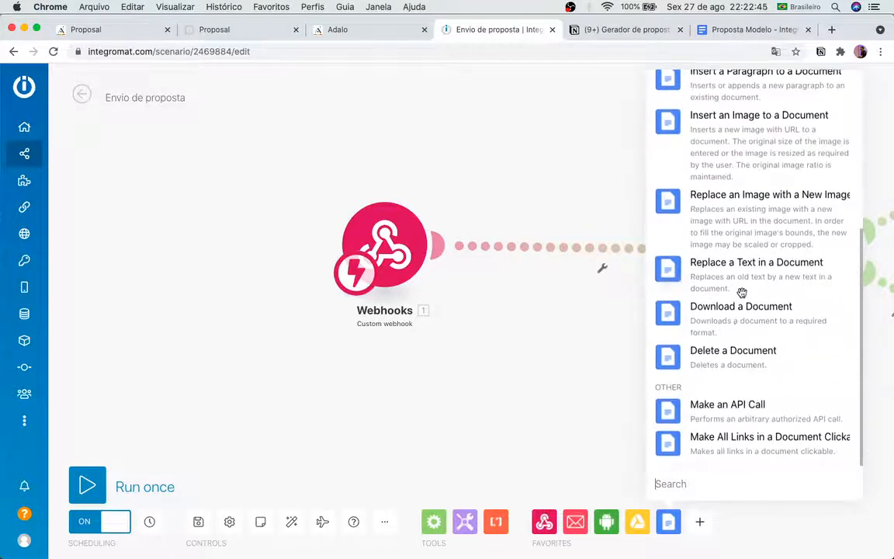
pyautogui.scroll(4, 742, 311)
pyautogui.scroll(1, 741, 293)
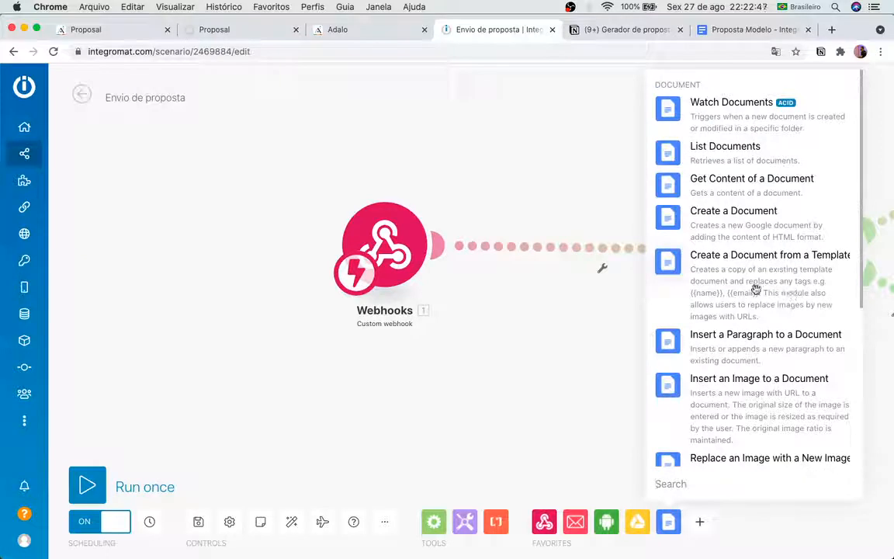
pyautogui.click(751, 278)
pyautogui.moveTo(749, 280); pyautogui.dragTo(590, 246)
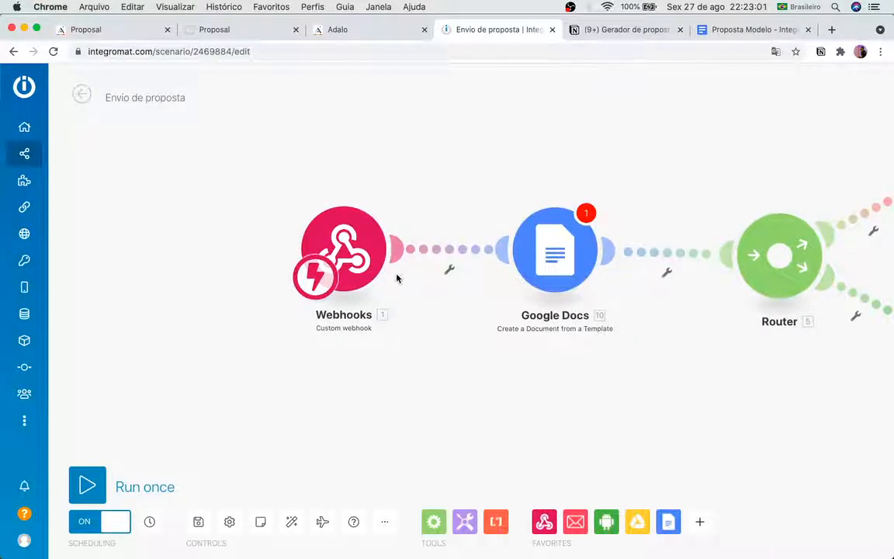
# Step: Set the Google Docs module to use the existing Google connection
pyautogui.click(544, 263)
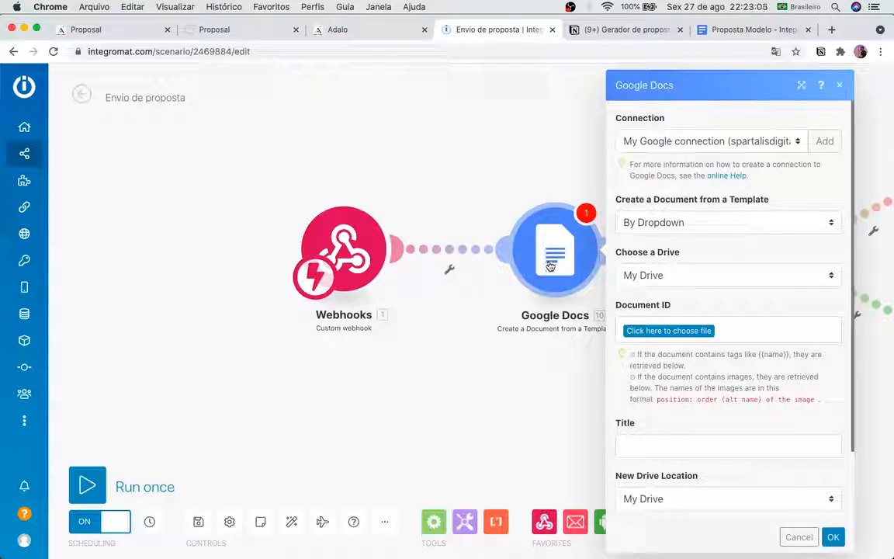
pyautogui.click(670, 143)
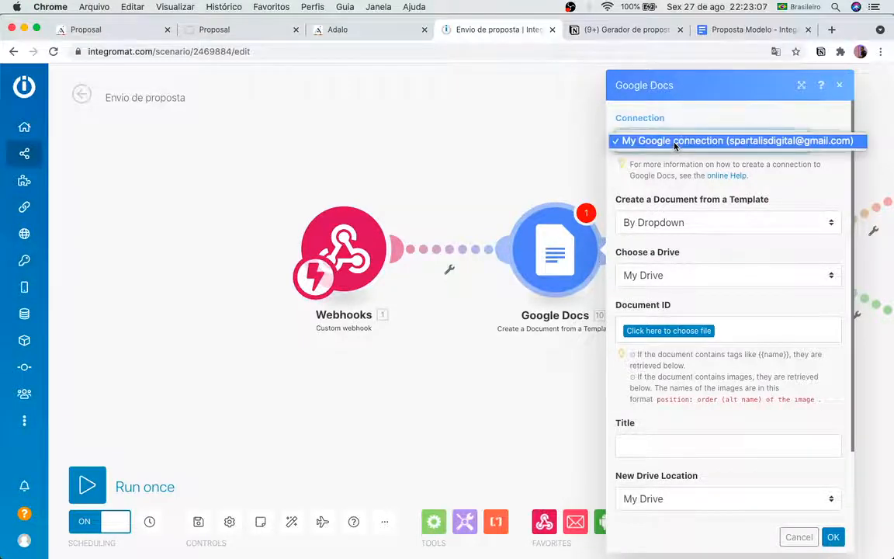
pyautogui.click(696, 120)
pyautogui.click(823, 142)
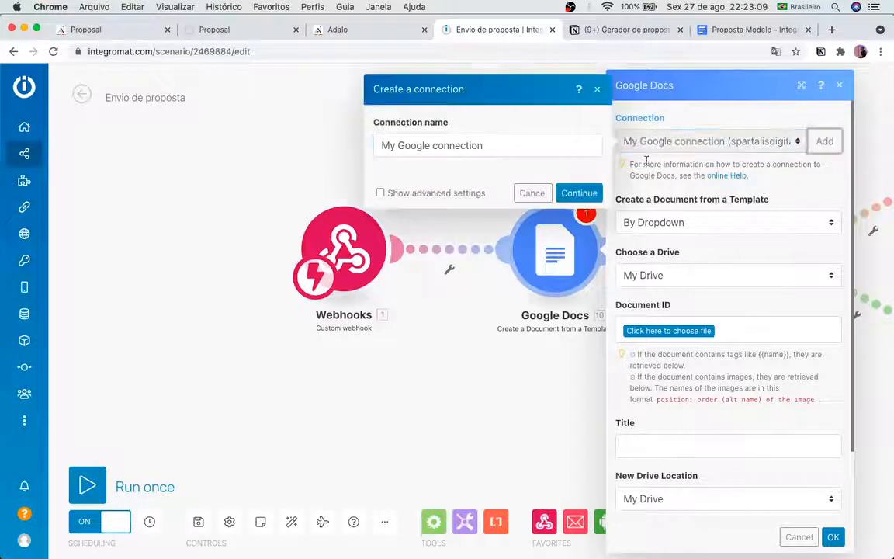
pyautogui.tripleClick(458, 146)
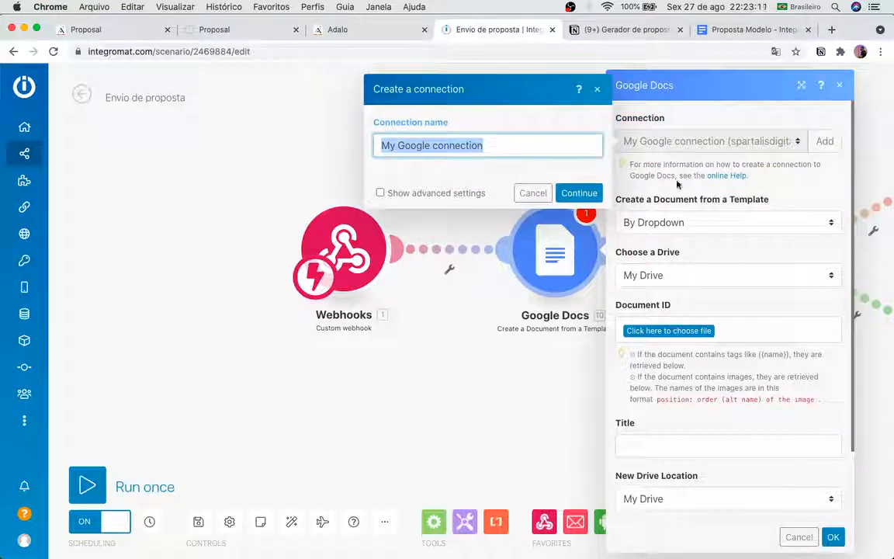
pyautogui.click(815, 196)
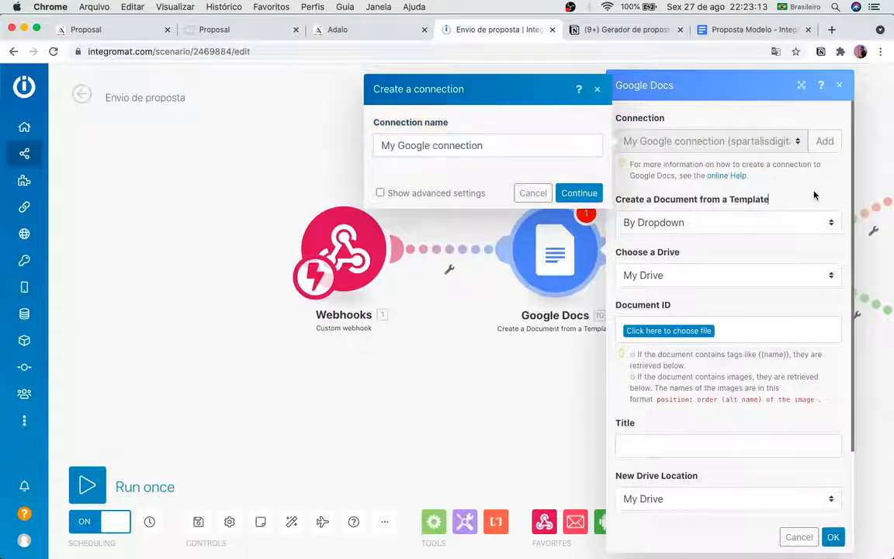
pyautogui.click(530, 193)
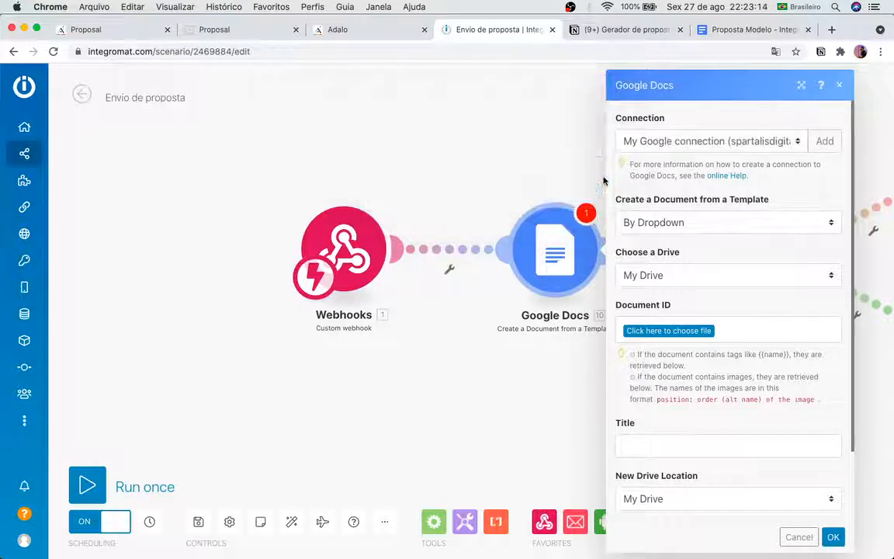
pyautogui.click(804, 141)
pyautogui.click(750, 145)
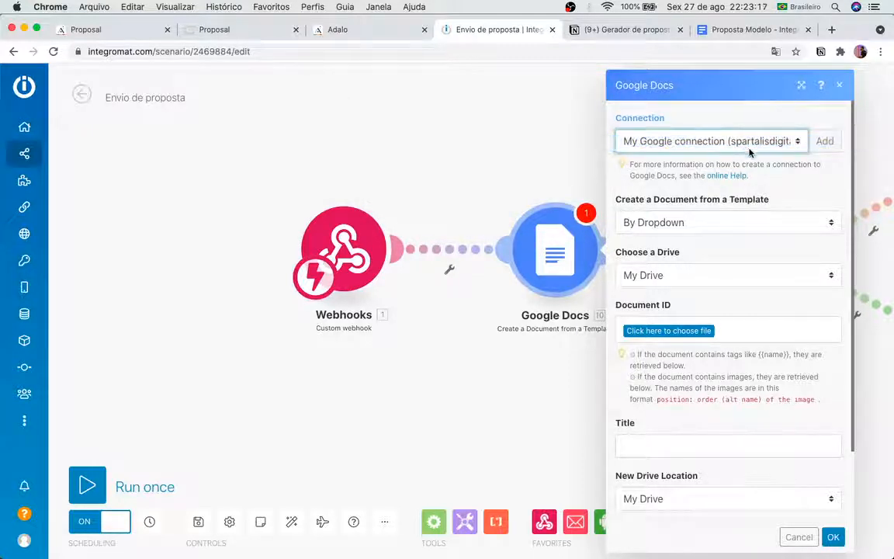
# Step: Choose 'Proposta Modelo - Integromat' from My Drive as the template, selected By Dropdown
pyautogui.click(729, 222)
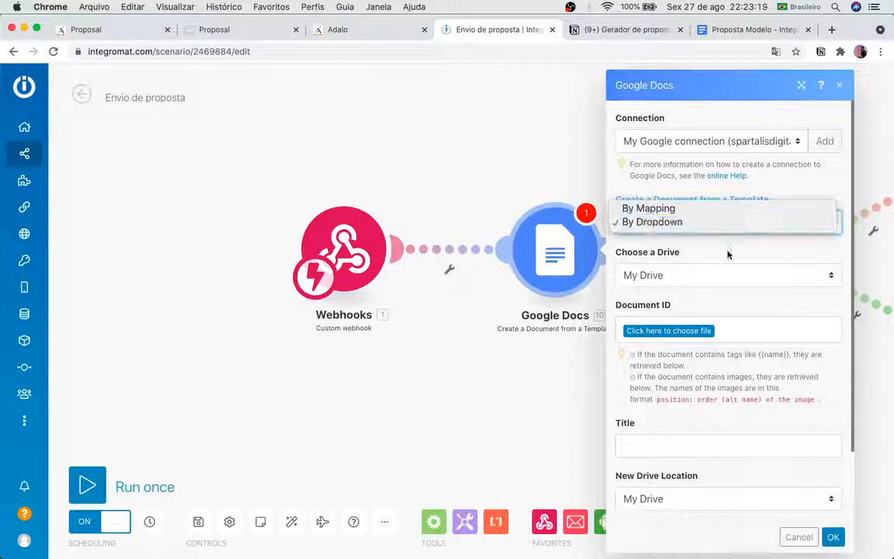
pyautogui.click(727, 253)
pyautogui.click(683, 276)
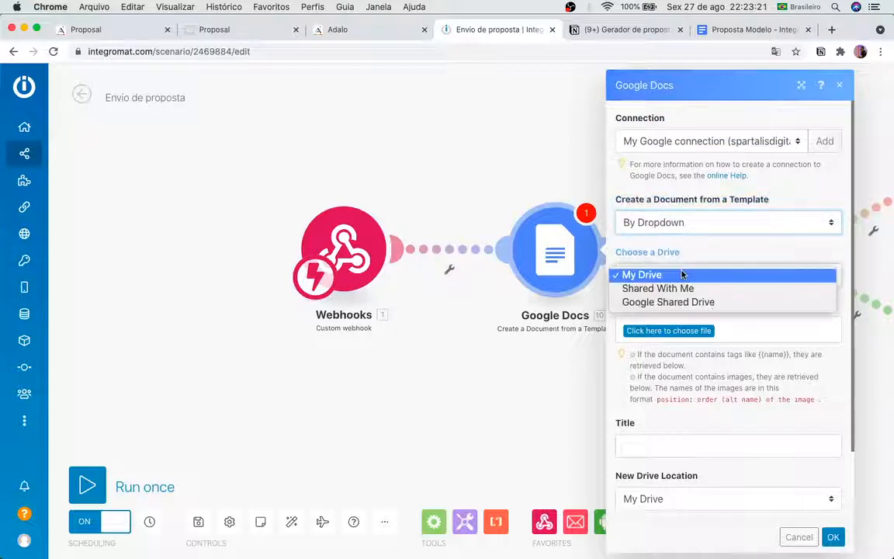
pyautogui.click(663, 276)
pyautogui.click(695, 280)
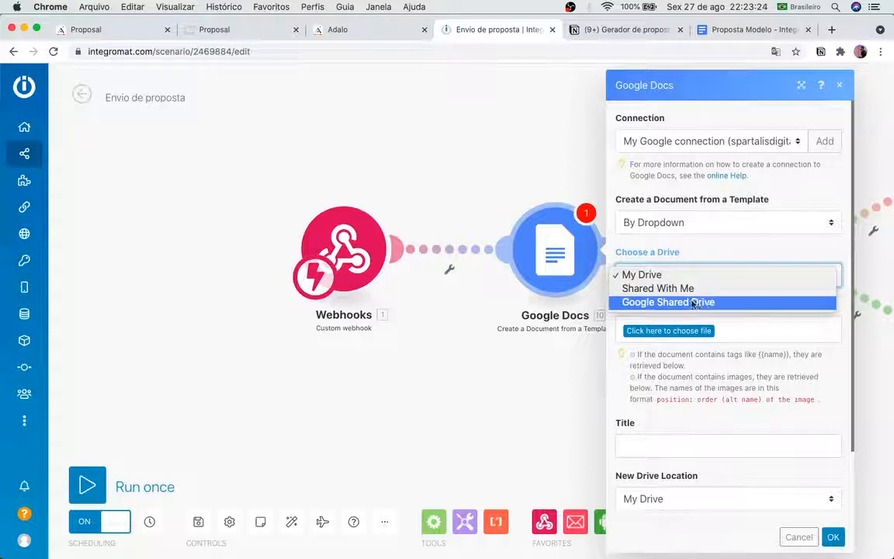
pyautogui.click(686, 264)
pyautogui.click(690, 333)
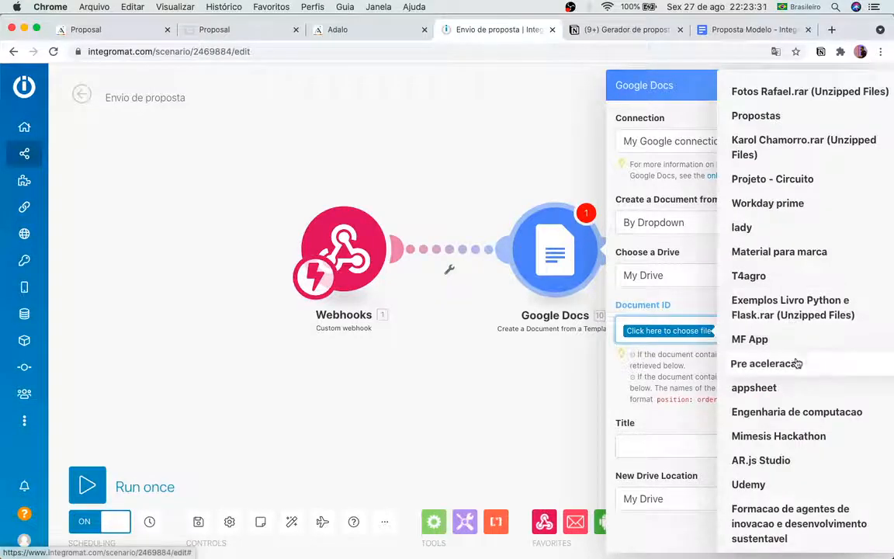
pyautogui.scroll(-10, 796, 349)
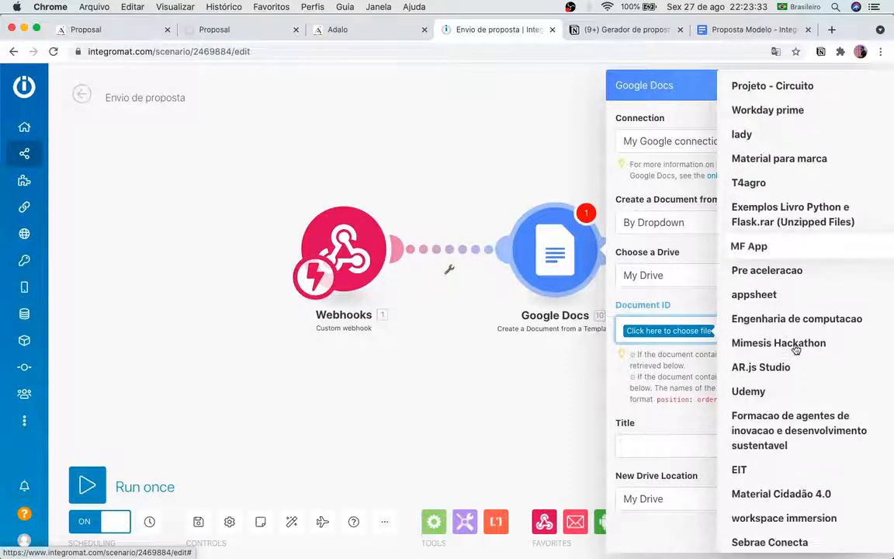
pyautogui.scroll(-2, 796, 351)
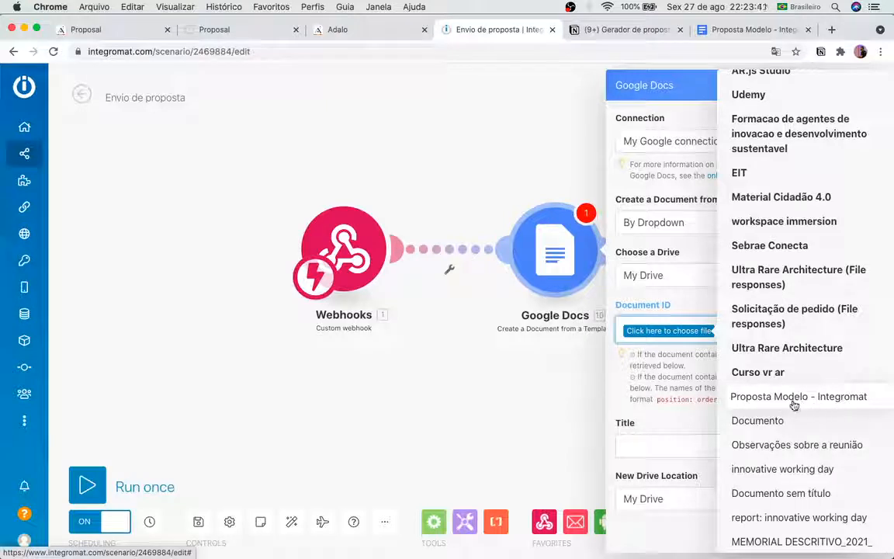
pyautogui.click(831, 402)
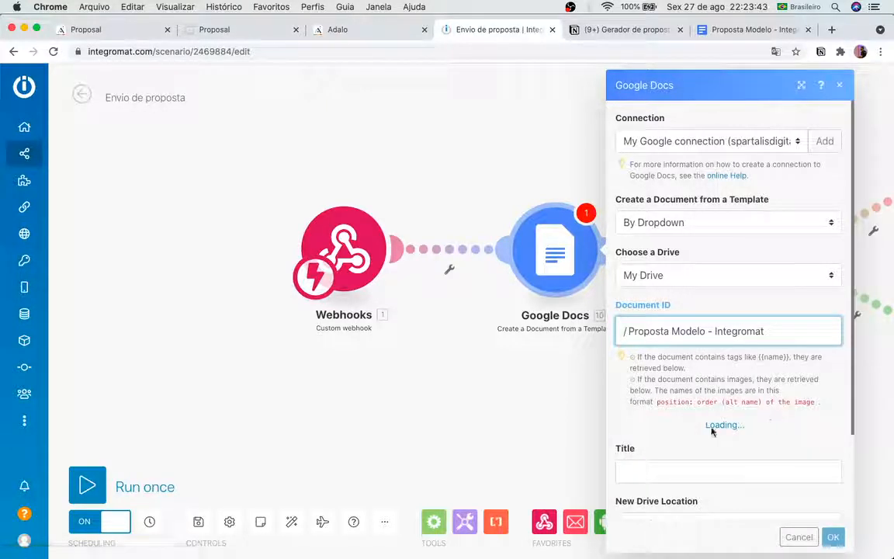
pyautogui.scroll(-3, 714, 430)
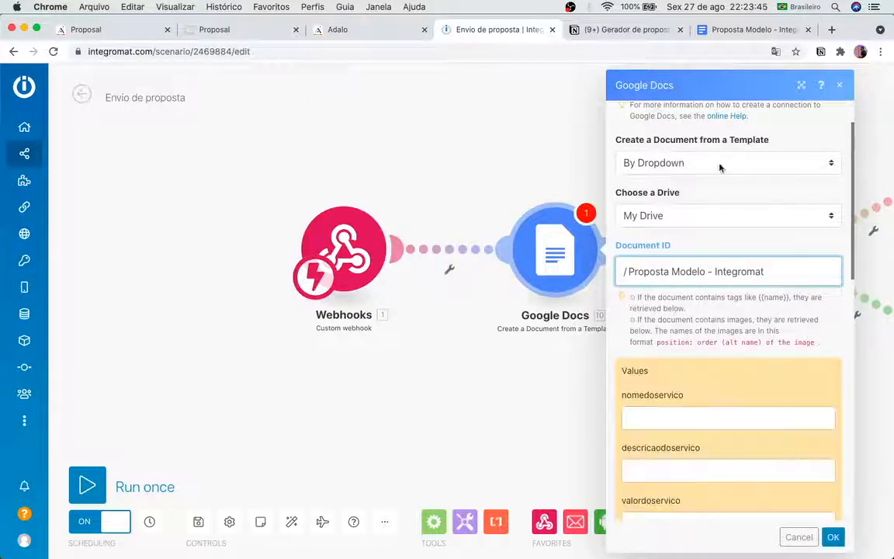
# Step: Review the template's placeholders in Google Docs, then return to the scenario editor
pyautogui.click(747, 30)
pyautogui.scroll(2, 441, 357)
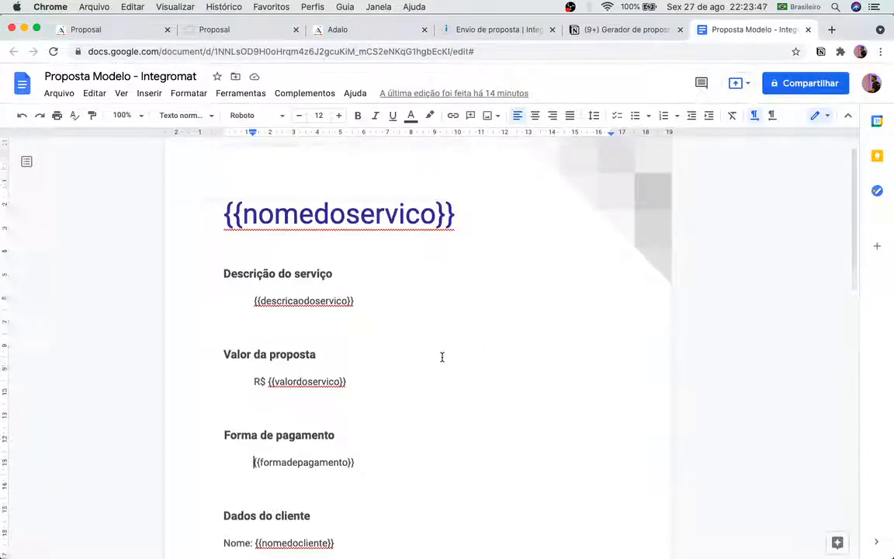
pyautogui.scroll(-3, 343, 448)
pyautogui.scroll(-2, 343, 448)
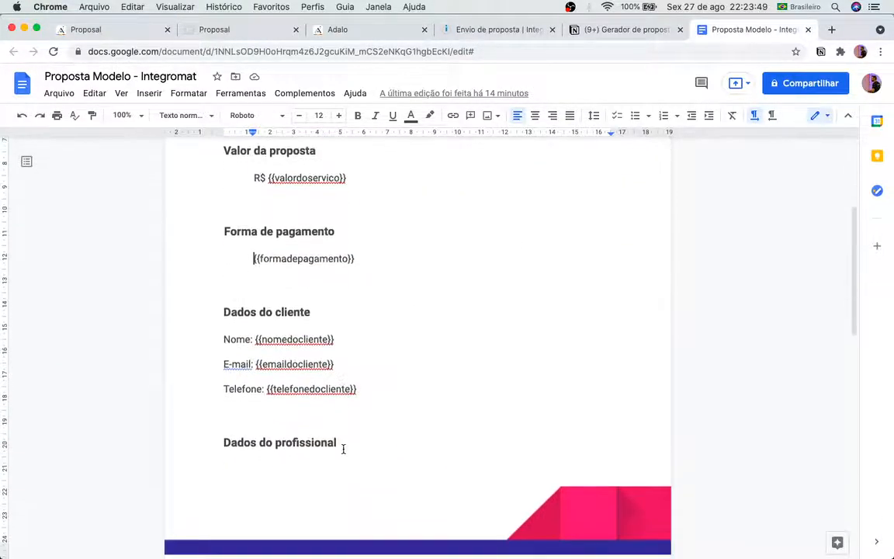
pyautogui.scroll(5, 343, 448)
pyautogui.scroll(-2, 506, 318)
pyautogui.scroll(3, 511, 288)
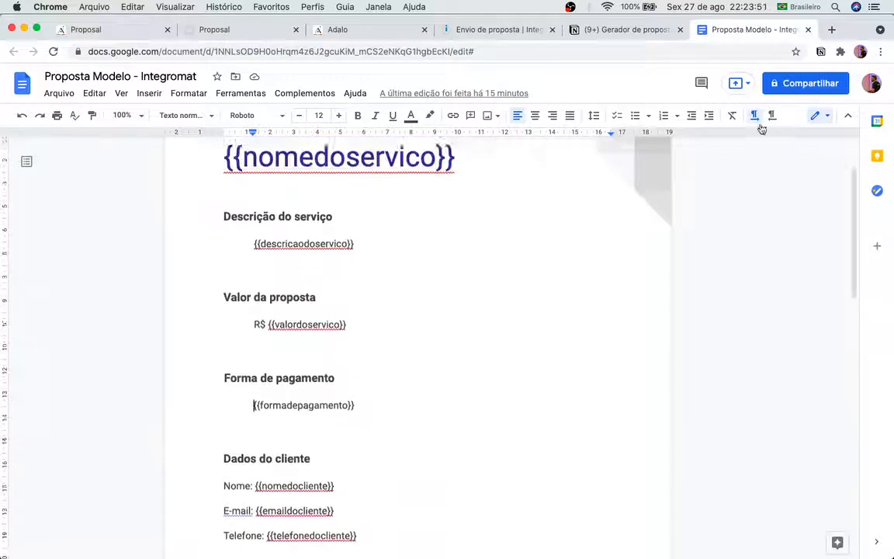
pyautogui.click(446, 35)
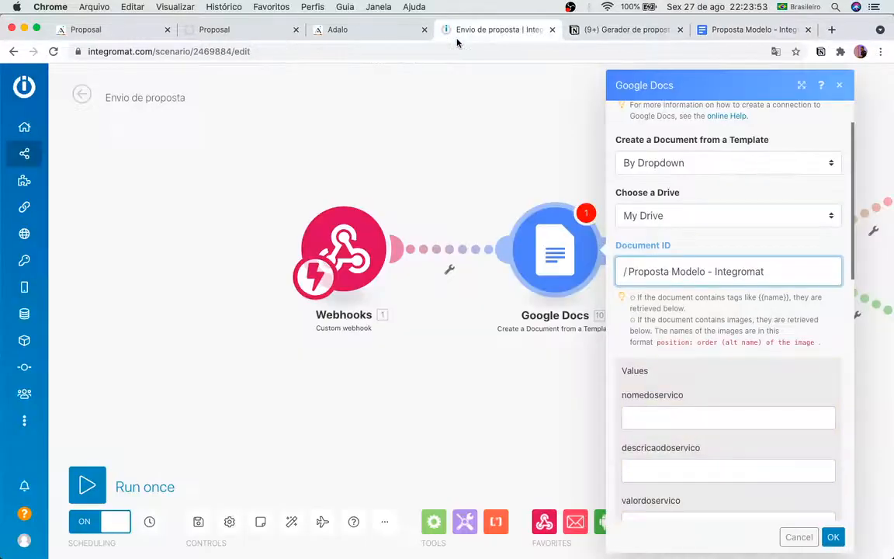
# Step: Map nomedoservico, descricaodoservico, valordoservico and formadepagamento to their webhook items
pyautogui.scroll(-3, 759, 423)
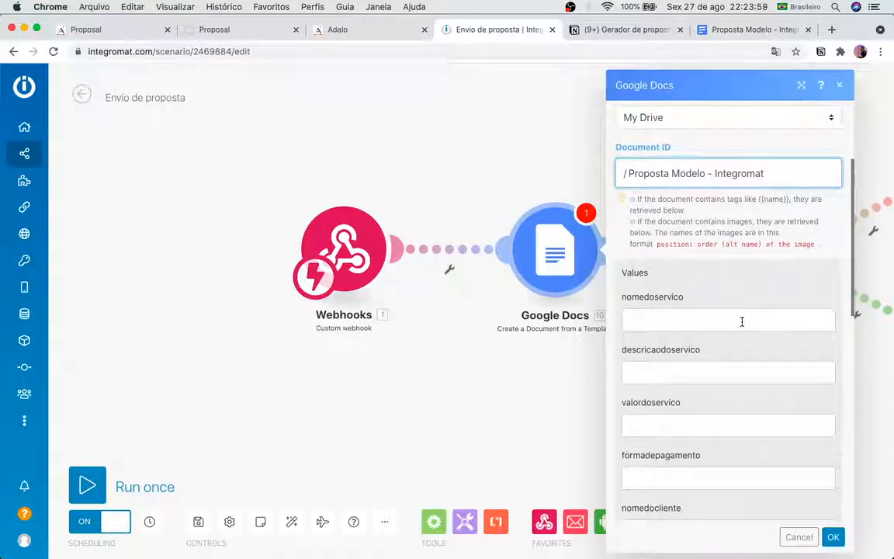
pyautogui.scroll(-2, 678, 256)
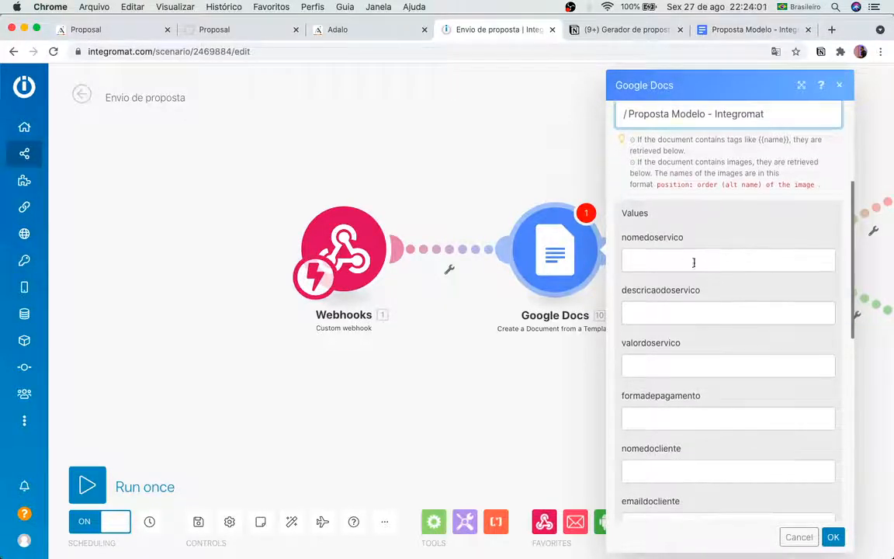
pyautogui.scroll(-6, 694, 263)
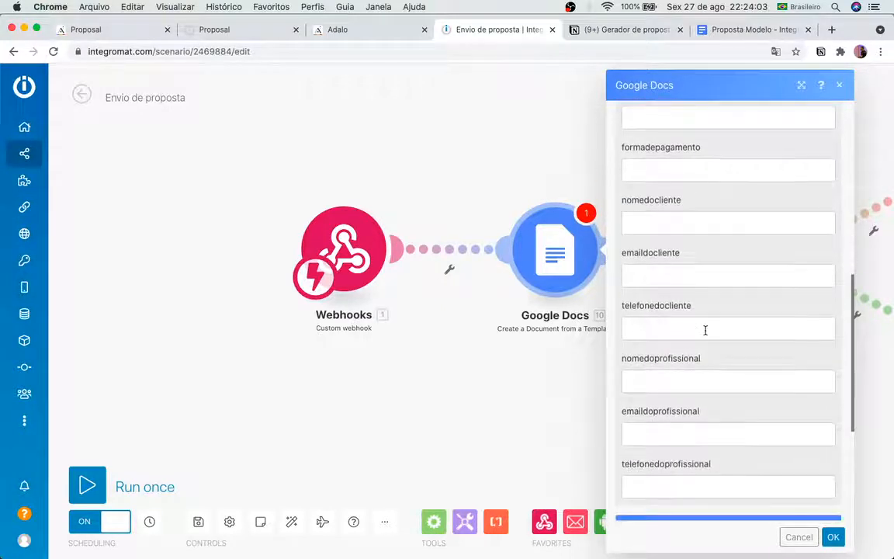
pyautogui.scroll(-2, 706, 330)
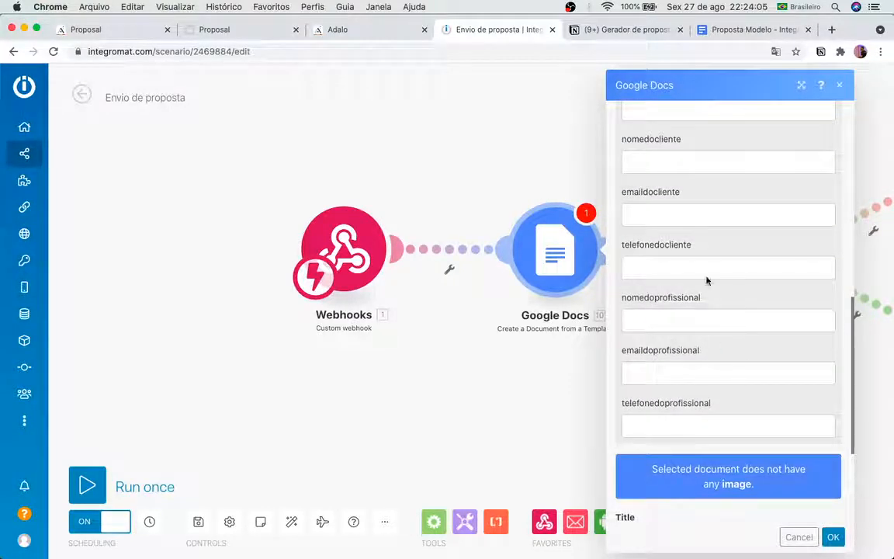
pyautogui.scroll(-2, 699, 359)
pyautogui.scroll(2, 695, 346)
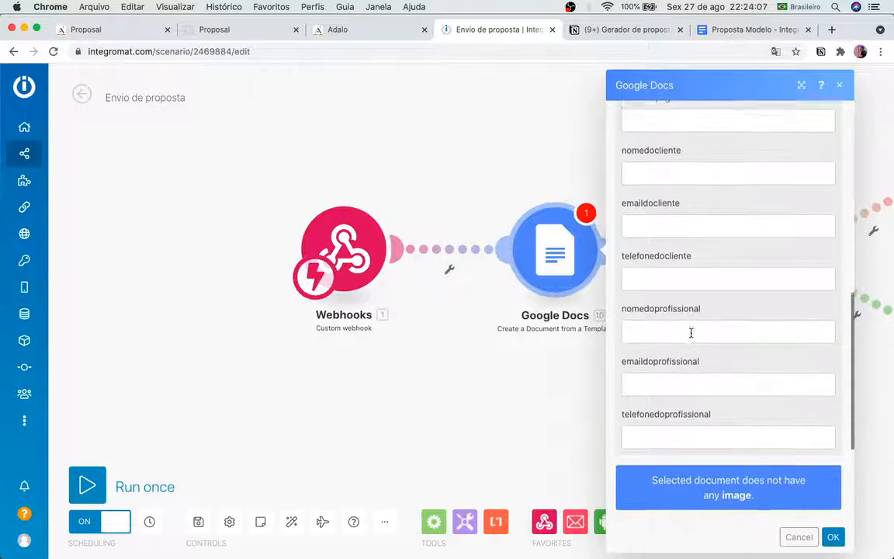
pyautogui.scroll(-4, 690, 334)
pyautogui.scroll(-2, 691, 336)
pyautogui.scroll(12, 687, 311)
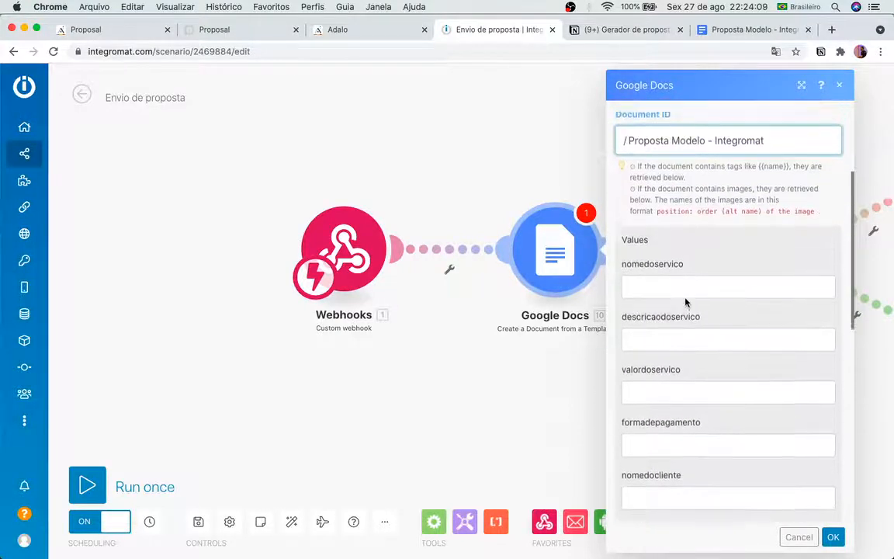
pyautogui.click(682, 303)
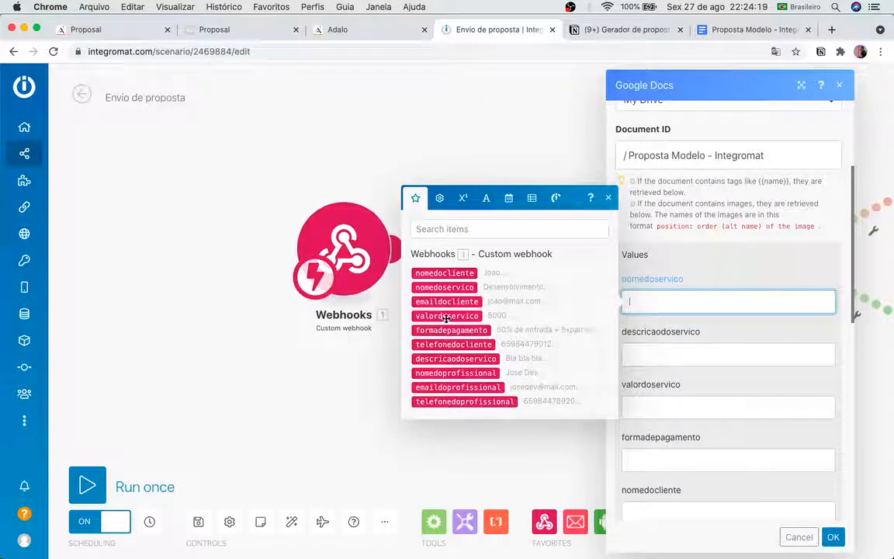
pyautogui.click(444, 287)
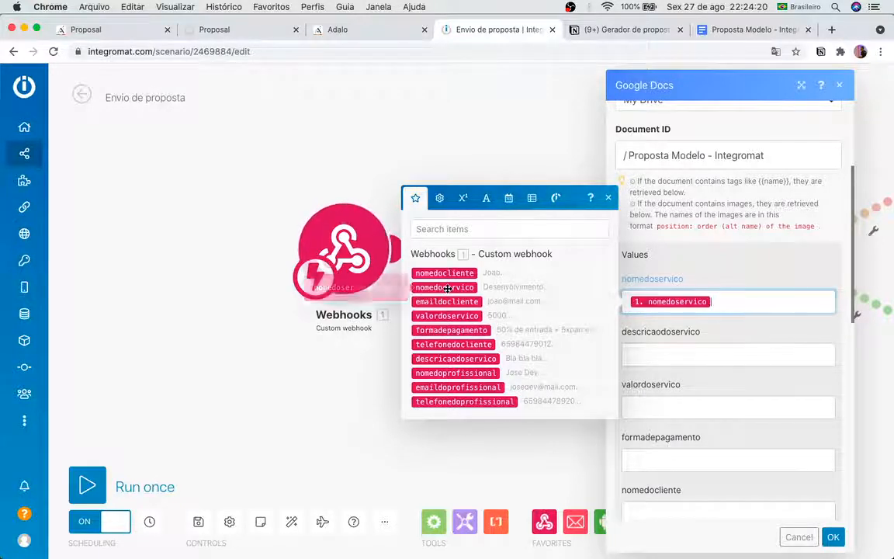
pyautogui.click(674, 353)
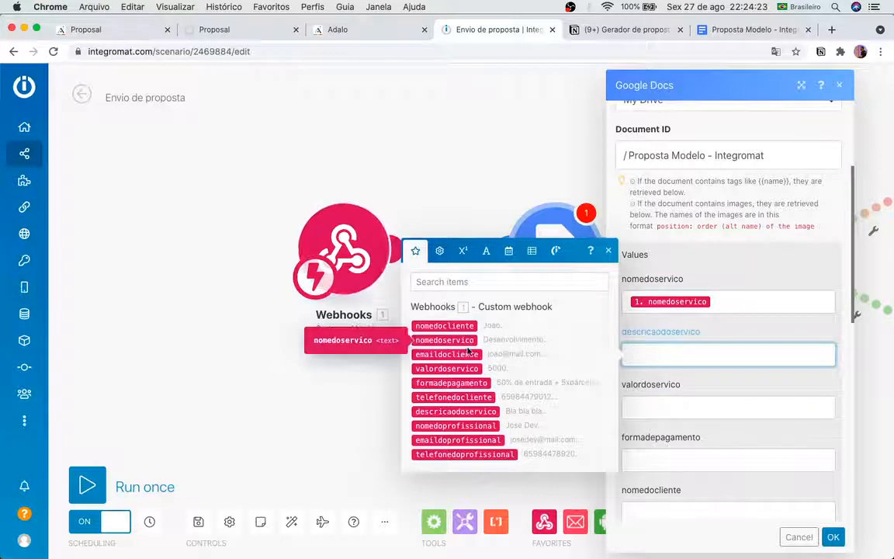
pyautogui.click(455, 411)
pyautogui.press('Tab')
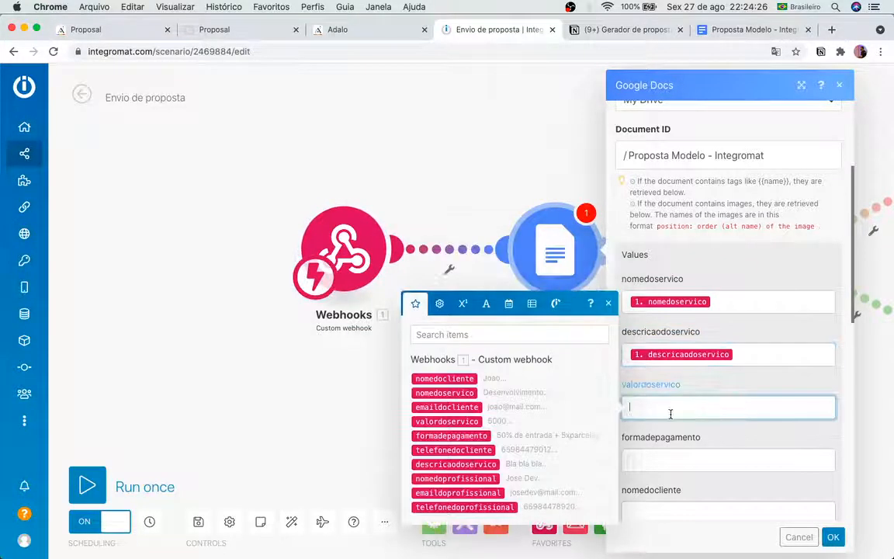
pyautogui.click(462, 421)
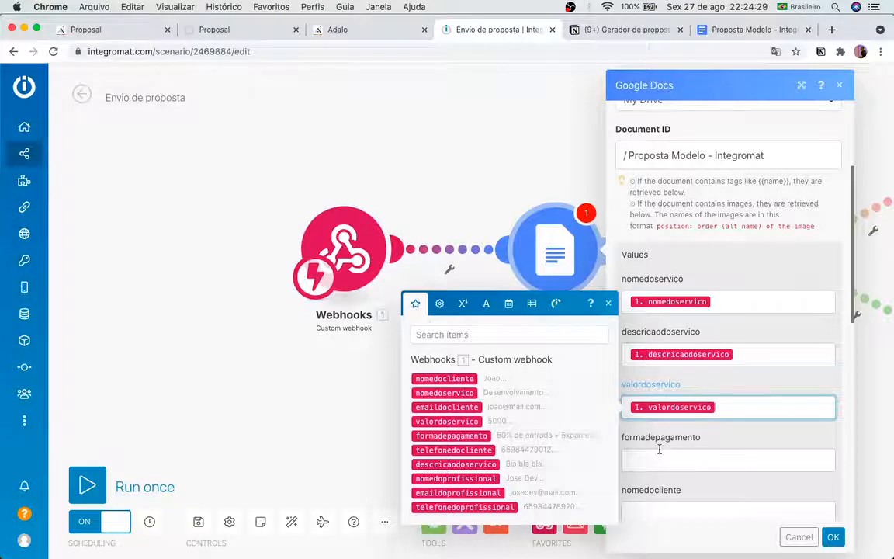
pyautogui.click(660, 452)
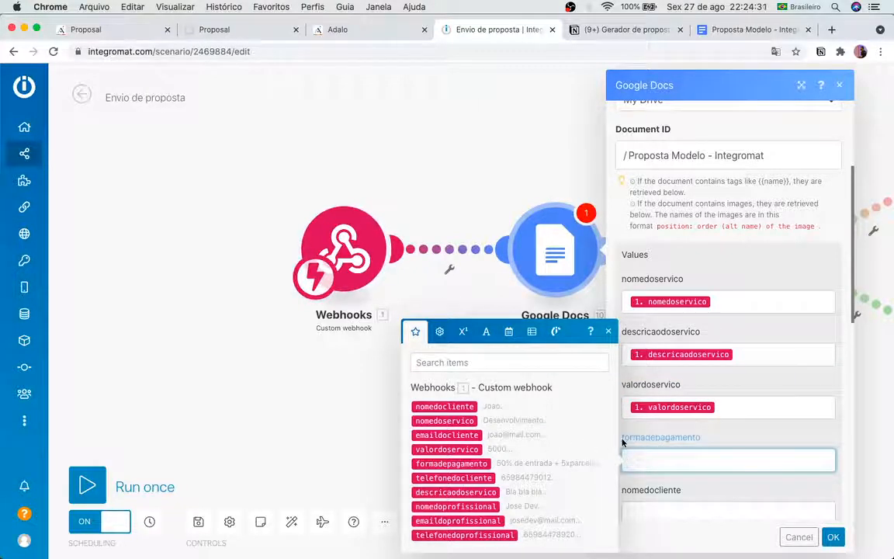
pyautogui.click(451, 463)
# Step: Map the client and professional name, email and phone values to their webhook items
pyautogui.click(664, 512)
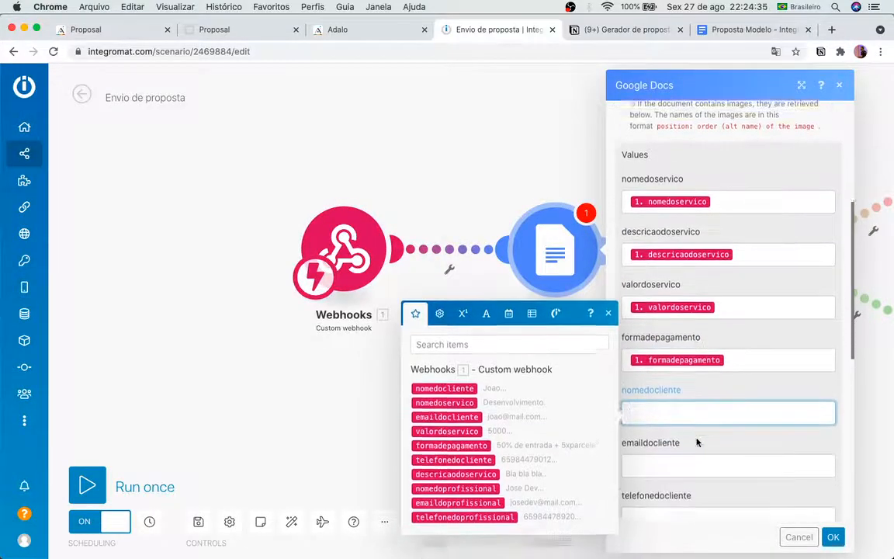
pyautogui.click(444, 348)
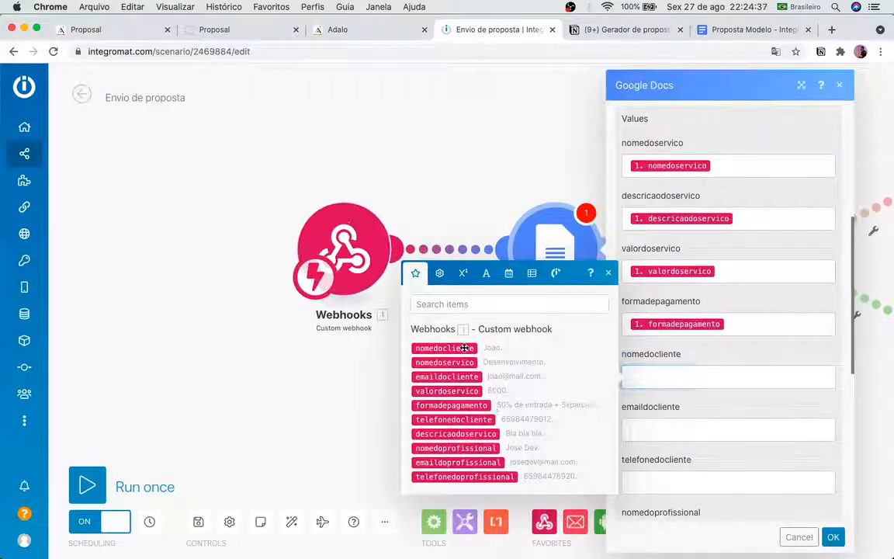
pyautogui.click(667, 428)
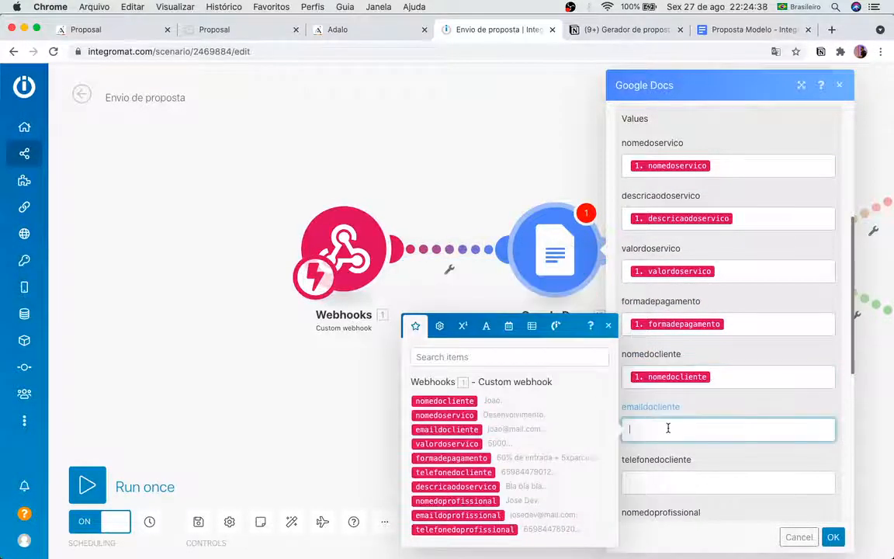
pyautogui.click(480, 429)
pyautogui.click(690, 462)
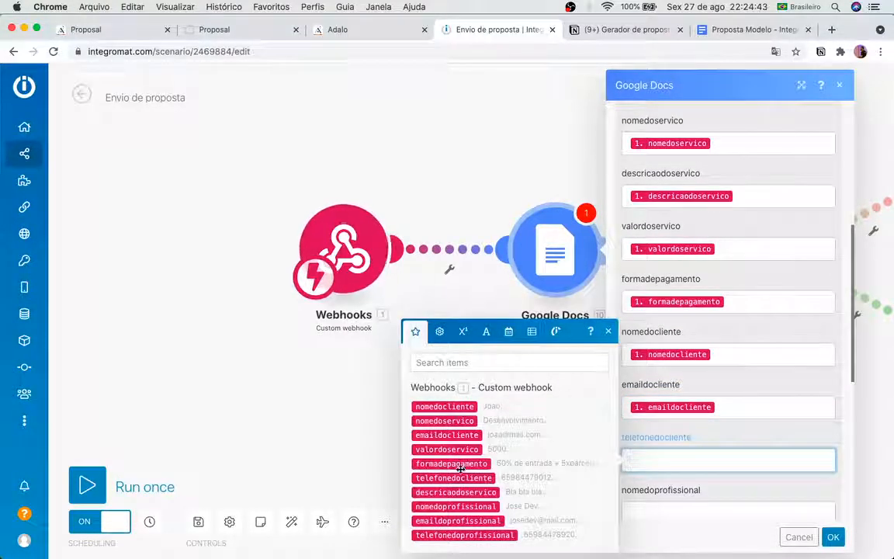
pyautogui.click(461, 479)
pyautogui.scroll(-3, 710, 434)
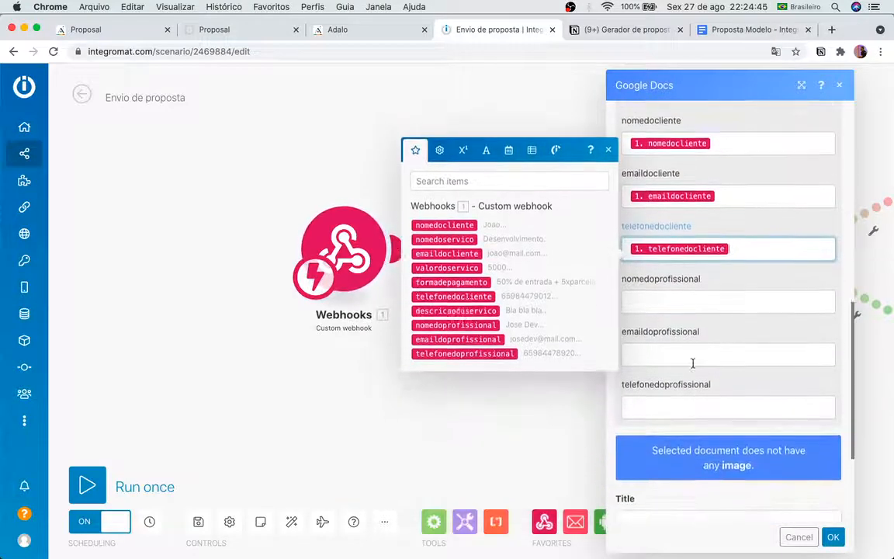
pyautogui.click(679, 289)
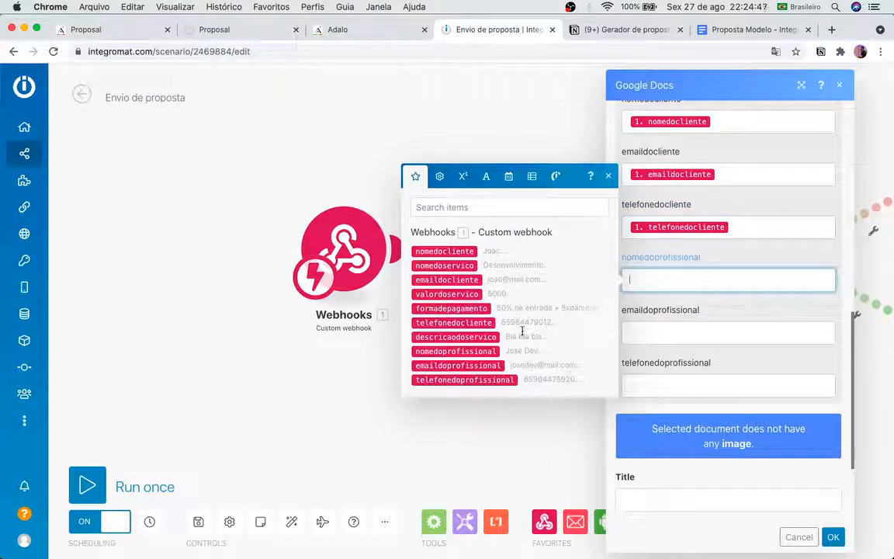
pyautogui.click(473, 356)
pyautogui.press('Tab')
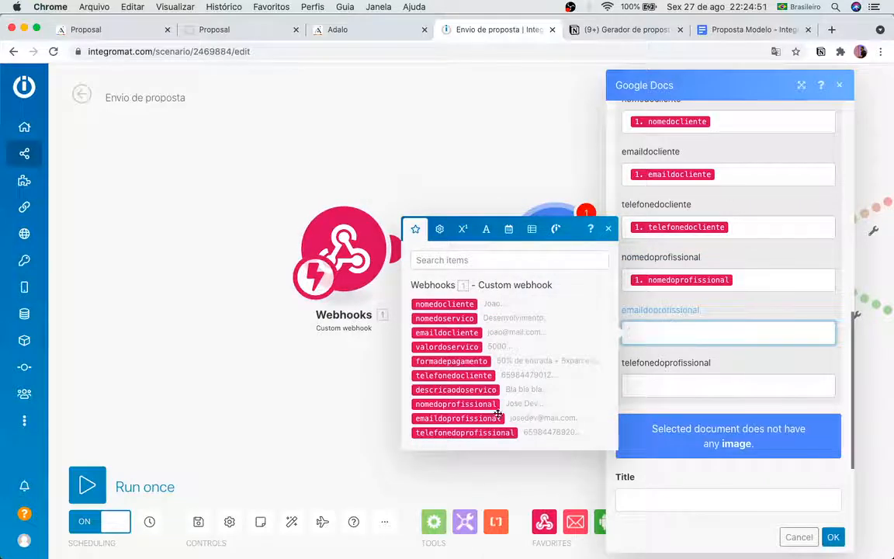
pyautogui.click(492, 421)
pyautogui.press('Tab')
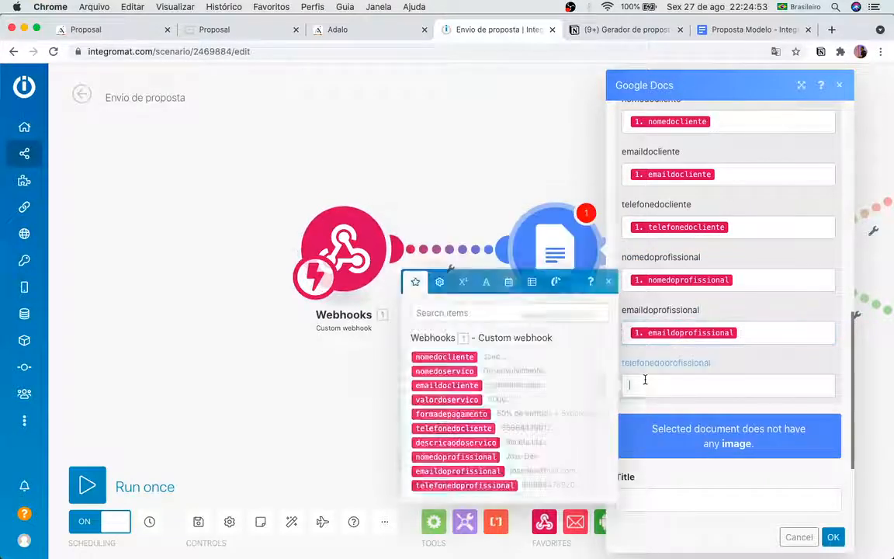
pyautogui.click(464, 485)
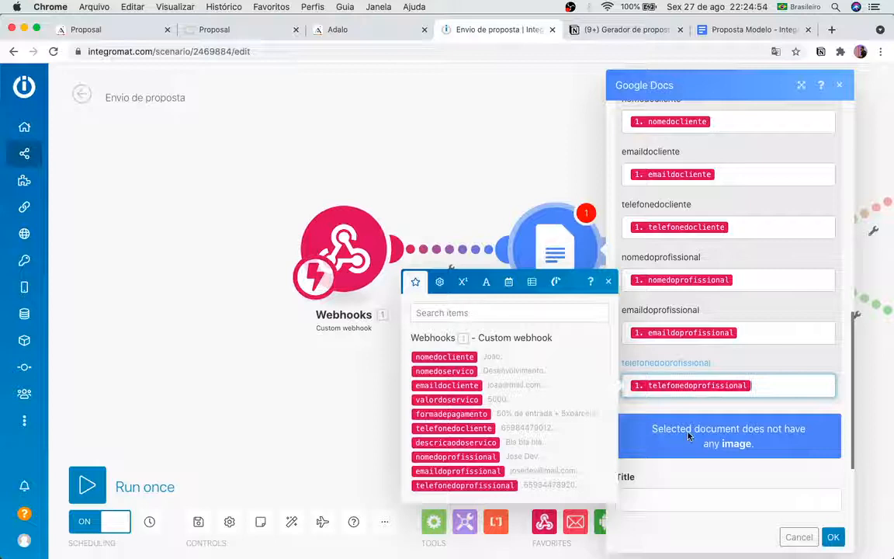
pyautogui.click(752, 357)
pyautogui.scroll(-2, 752, 357)
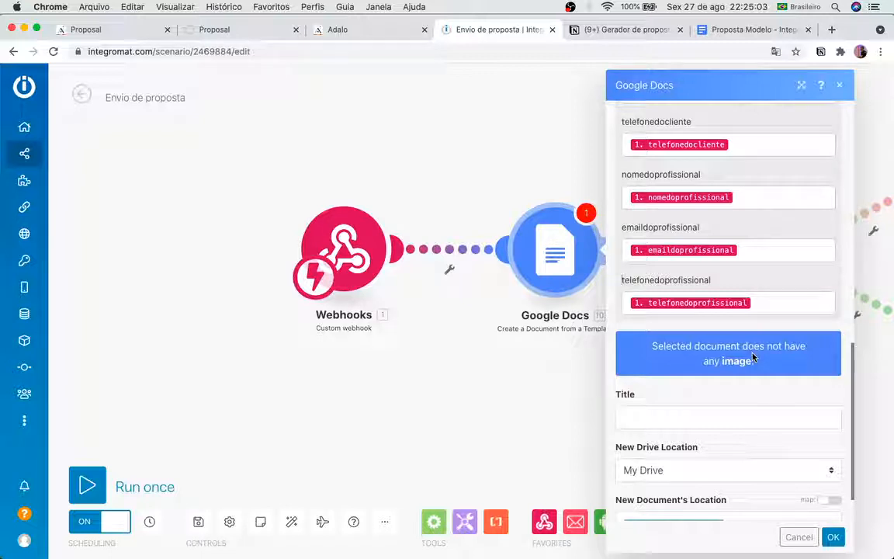
pyautogui.scroll(-1, 741, 417)
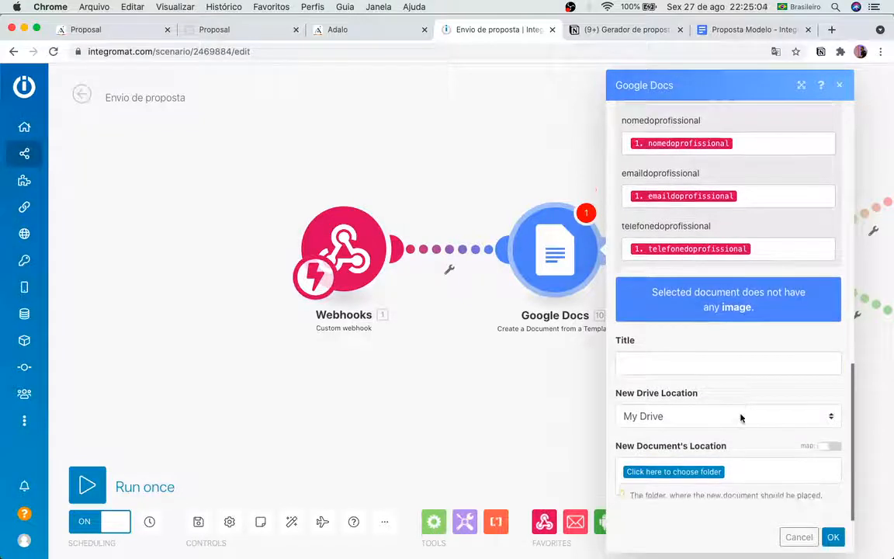
# Step: Title the generated document 'Proposta - nomedoservico - nomedocliente' using the webhook's service and client fields
pyautogui.click(715, 358)
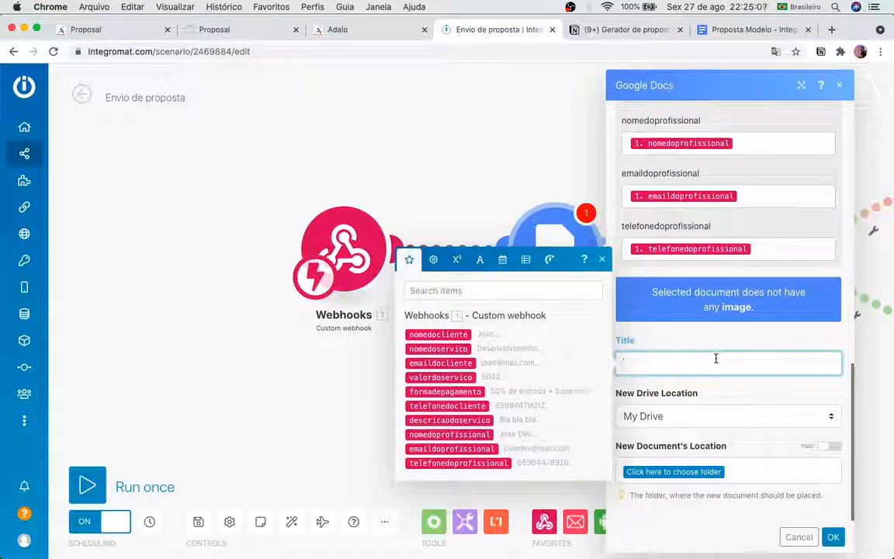
pyautogui.write('Proposta -')
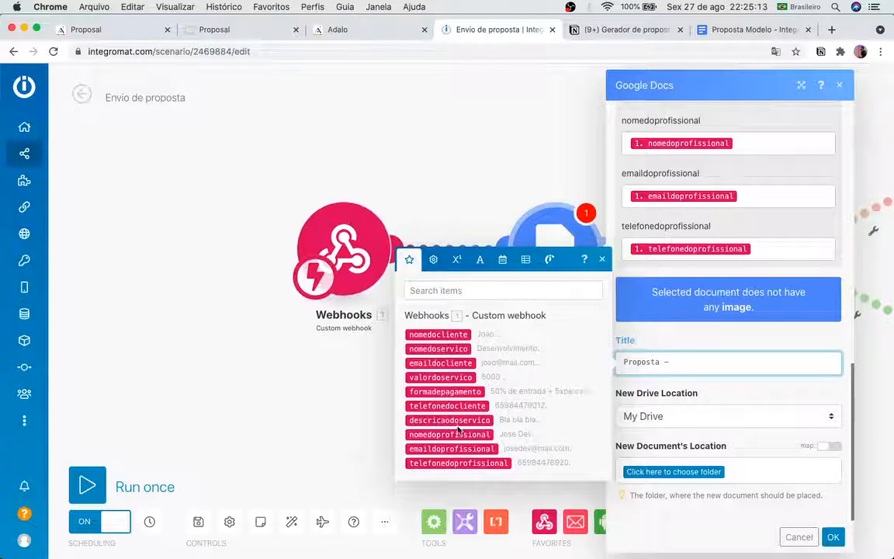
pyautogui.click(438, 348)
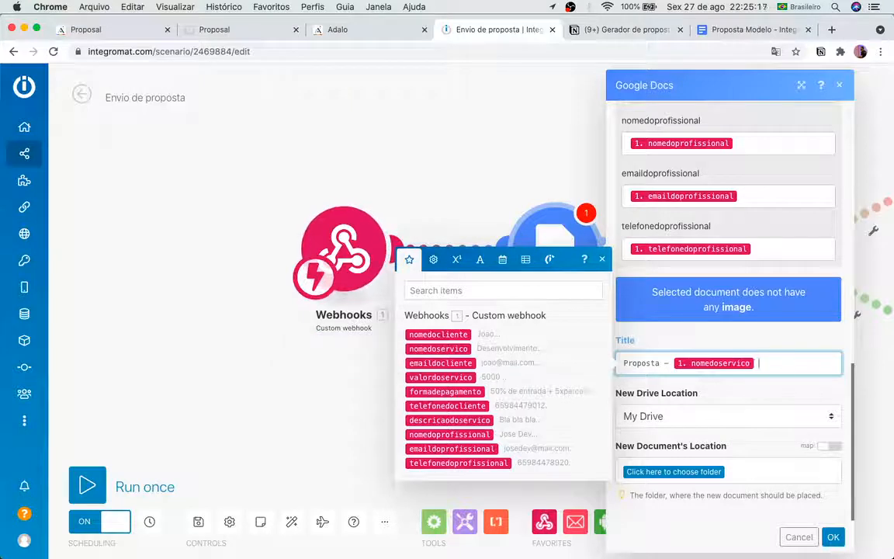
pyautogui.write('-')
pyautogui.click(438, 334)
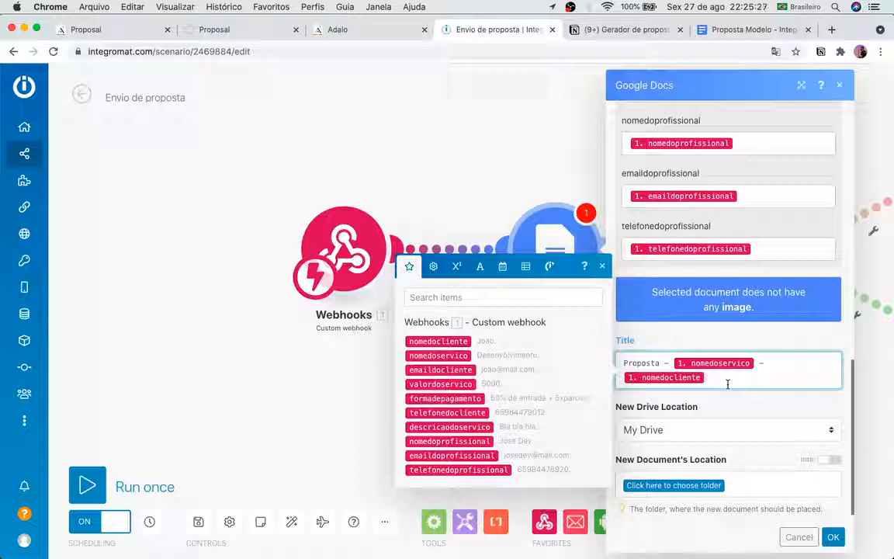
pyautogui.click(748, 409)
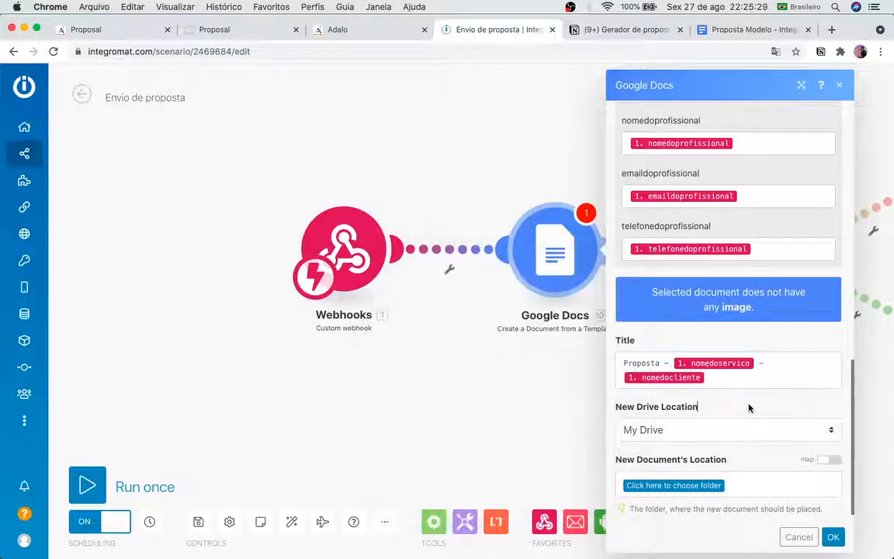
# Step: Store new proposal documents in the /Propostas/Elaboradas Drive folder and save the module
pyautogui.scroll(-1, 715, 408)
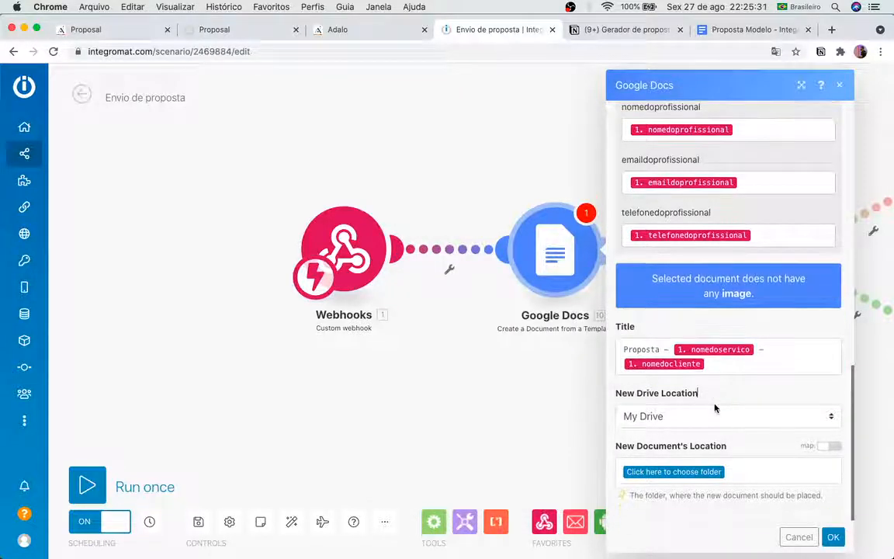
pyautogui.click(710, 472)
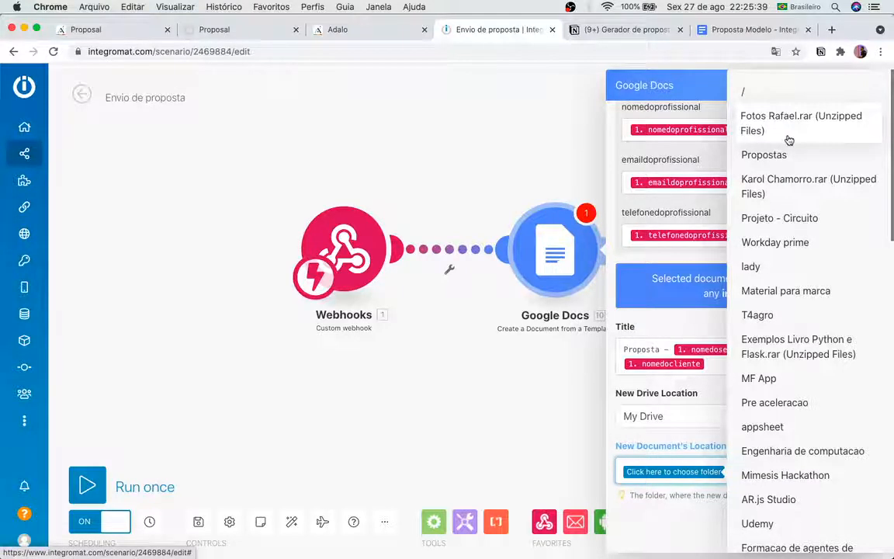
pyautogui.click(787, 154)
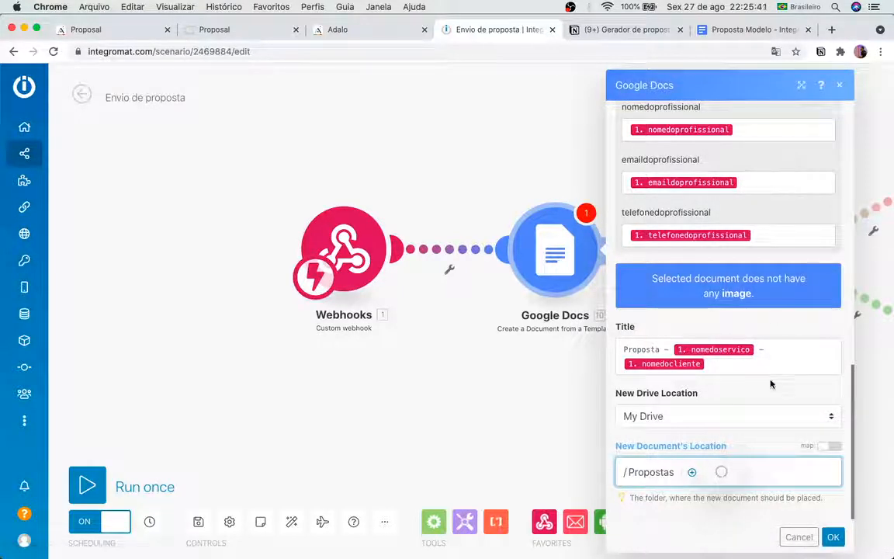
pyautogui.click(742, 463)
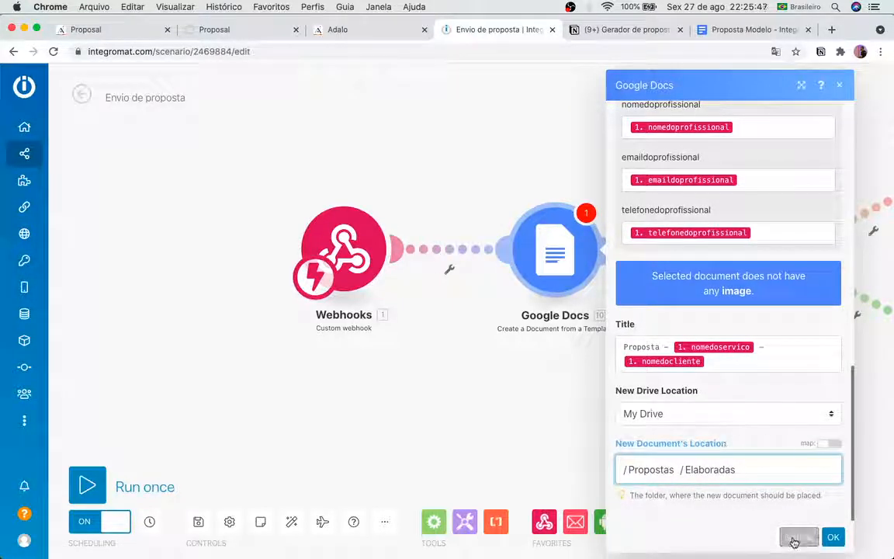
pyautogui.click(833, 538)
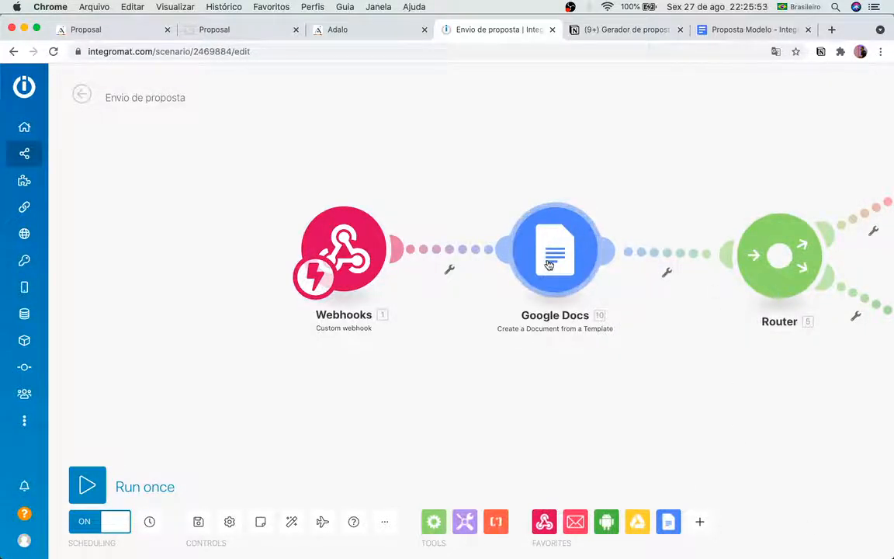
# Step: Zoom out and move the Webhooks and Google Docs modules further left, widening the gap before the Router
pyautogui.hscroll(4, 619, 280)
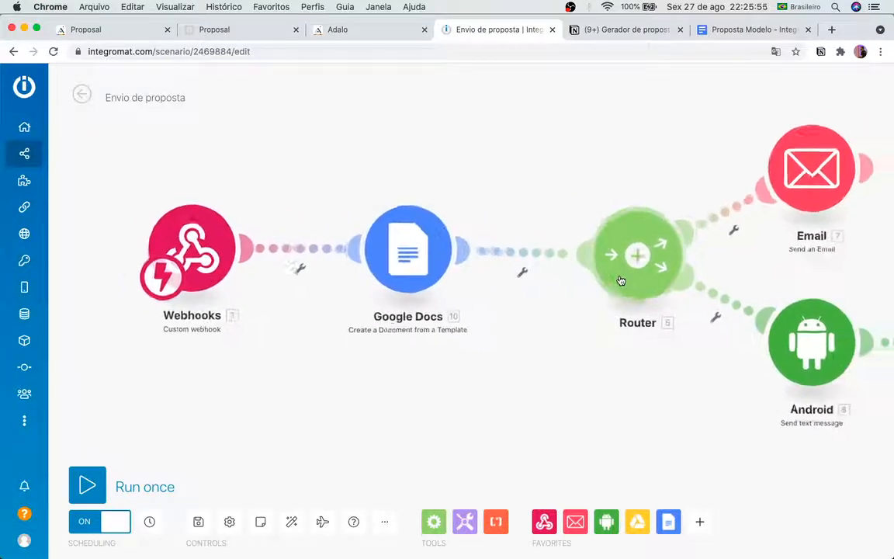
pyautogui.scroll(-3, 621, 280)
pyautogui.scroll(-1, 621, 281)
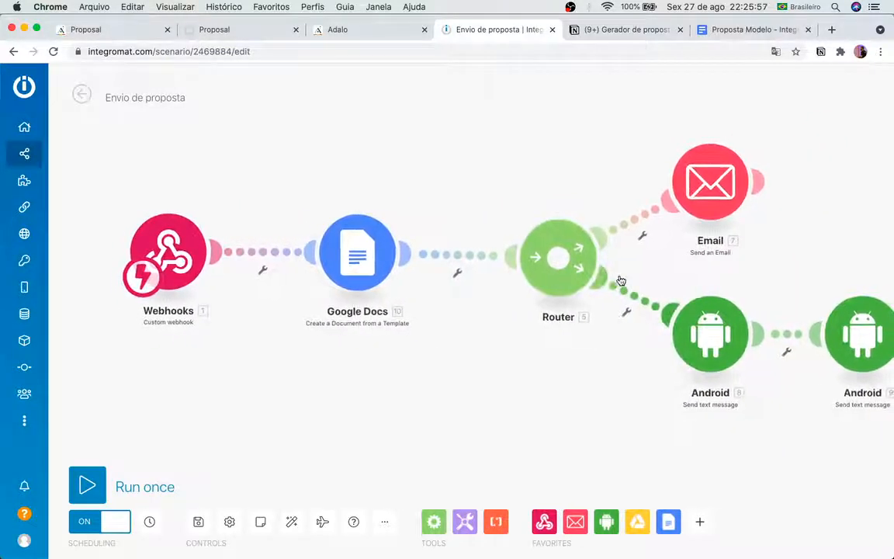
pyautogui.scroll(-3, 659, 214)
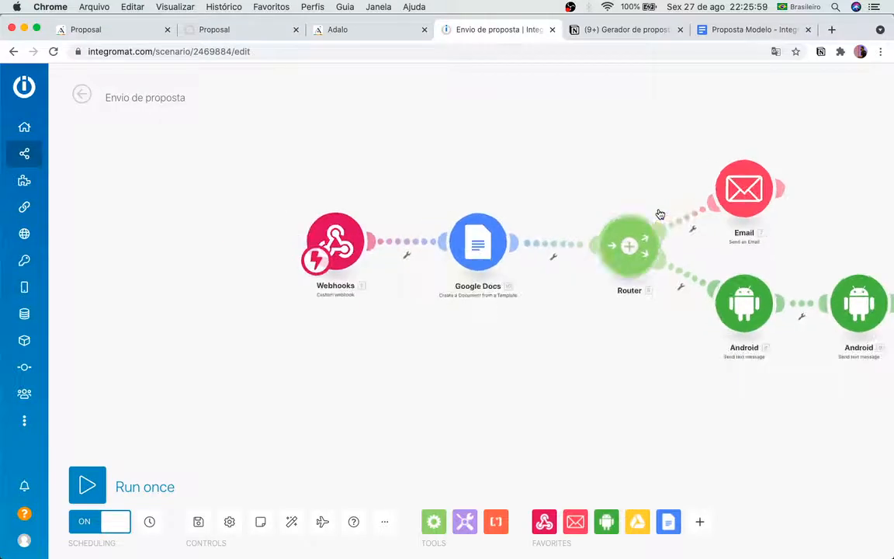
pyautogui.click(545, 243)
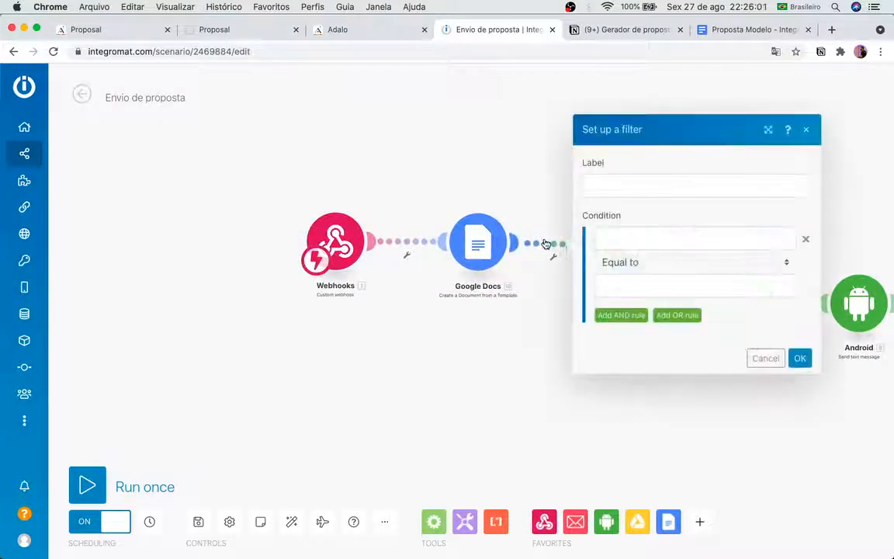
pyautogui.click(505, 280)
pyautogui.moveTo(478, 252); pyautogui.dragTo(439, 253)
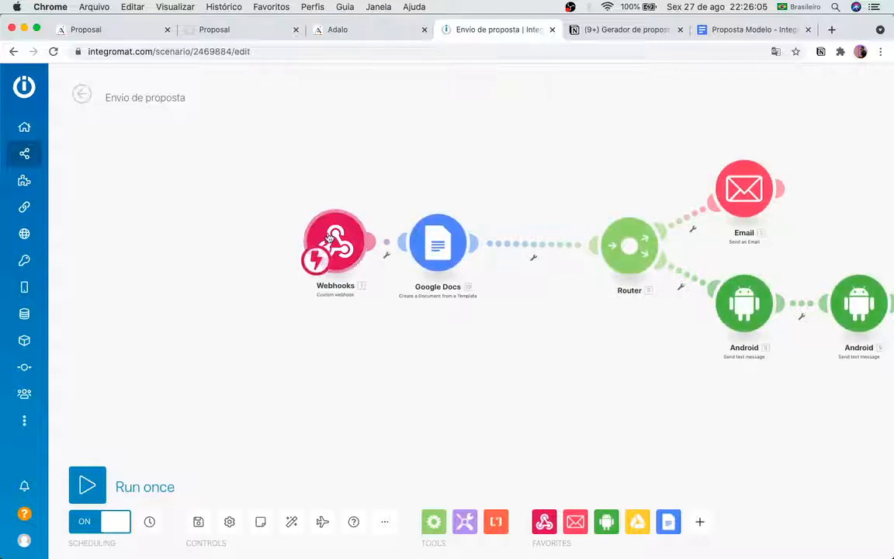
pyautogui.moveTo(329, 238); pyautogui.dragTo(281, 238)
pyautogui.moveTo(437, 246); pyautogui.dragTo(410, 246)
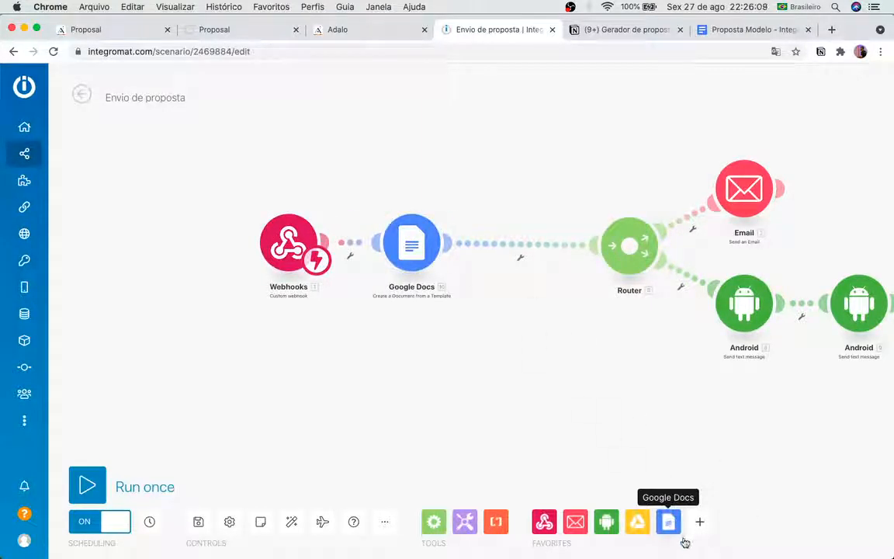
# Step: Insert a Google Docs 'Download a Document' module between the template module and the Router and show its settings
pyautogui.click(668, 521)
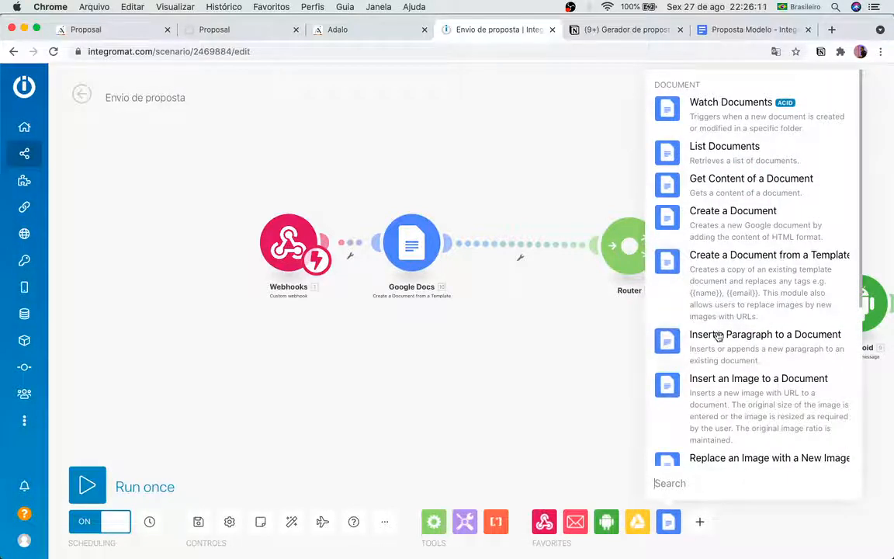
pyautogui.scroll(-5, 731, 373)
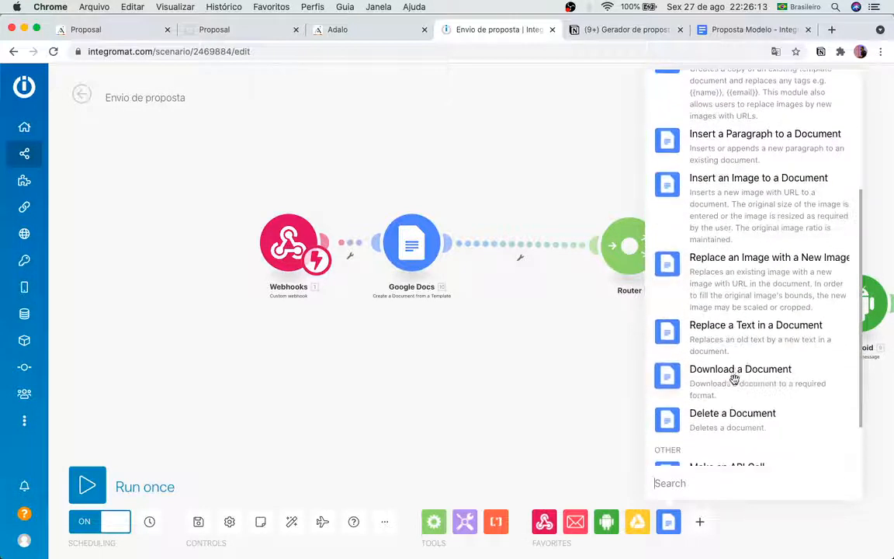
pyautogui.click(731, 375)
pyautogui.moveTo(722, 392); pyautogui.dragTo(525, 254)
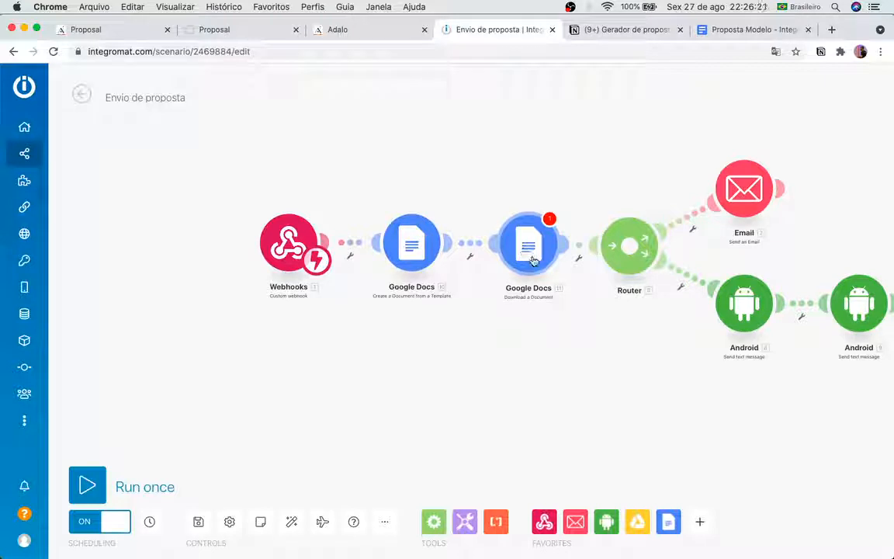
pyautogui.moveTo(533, 260); pyautogui.dragTo(523, 258)
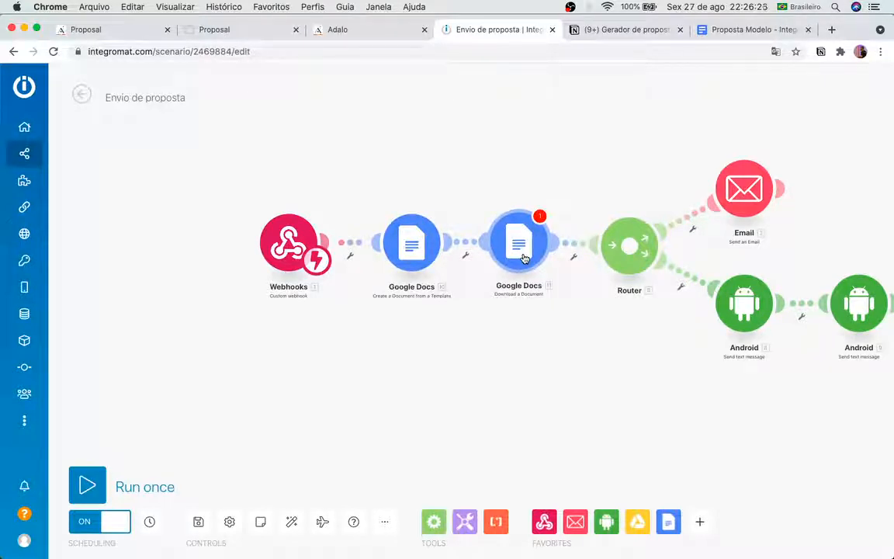
pyautogui.click(523, 259)
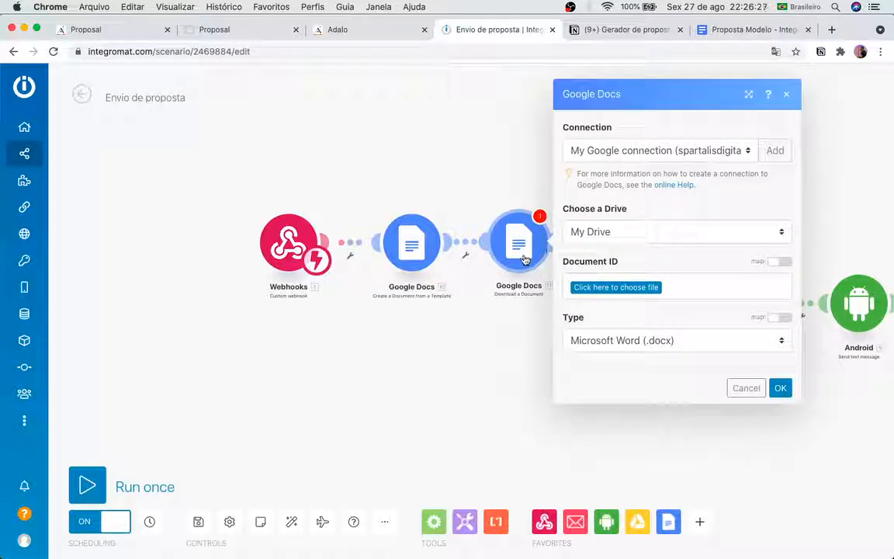
# Step: Map the download module's Document ID to '10. Document ID' from the template module
pyautogui.click(623, 287)
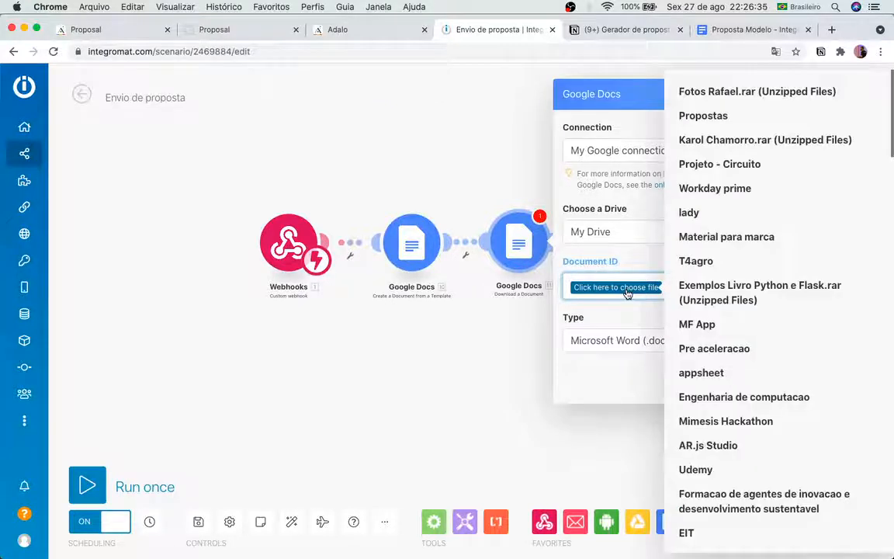
pyautogui.click(611, 316)
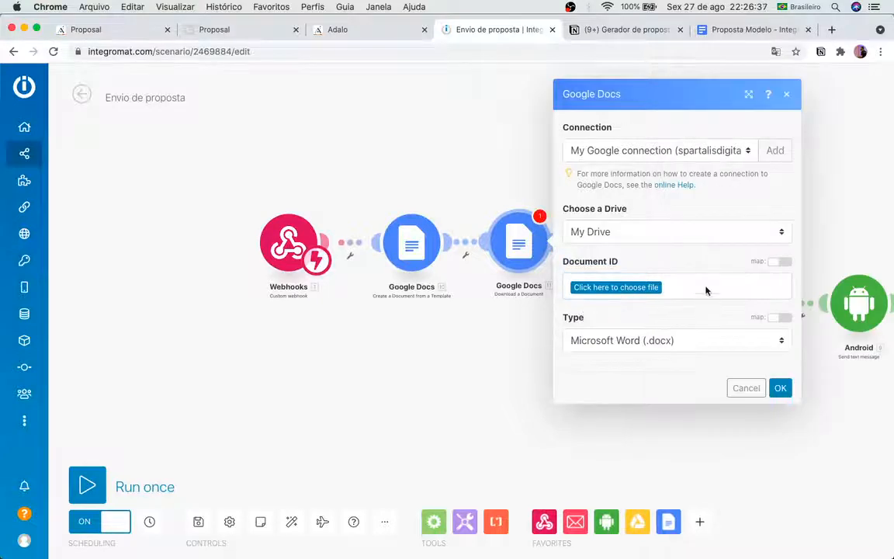
pyautogui.click(706, 290)
pyautogui.rightClick(705, 290)
pyautogui.click(766, 285)
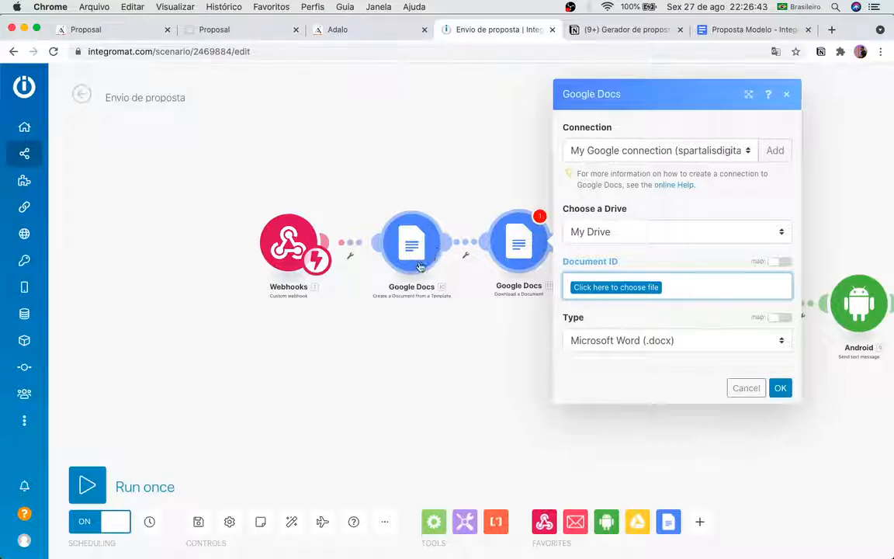
pyautogui.click(780, 261)
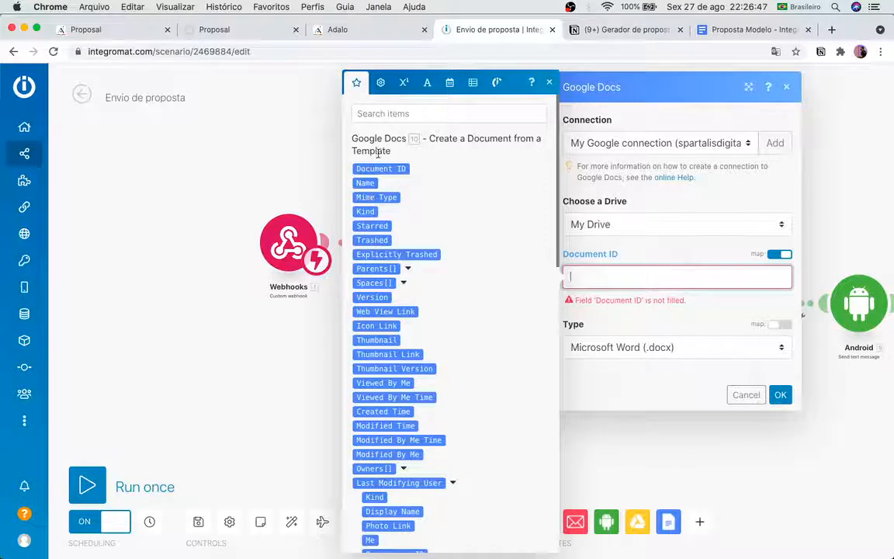
pyautogui.scroll(-3, 392, 256)
pyautogui.scroll(3, 405, 307)
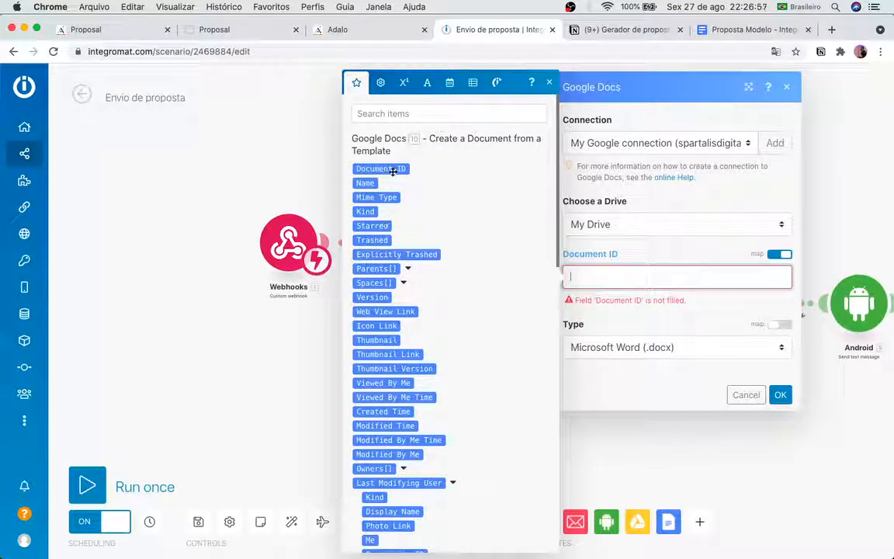
pyautogui.scroll(-15, 394, 336)
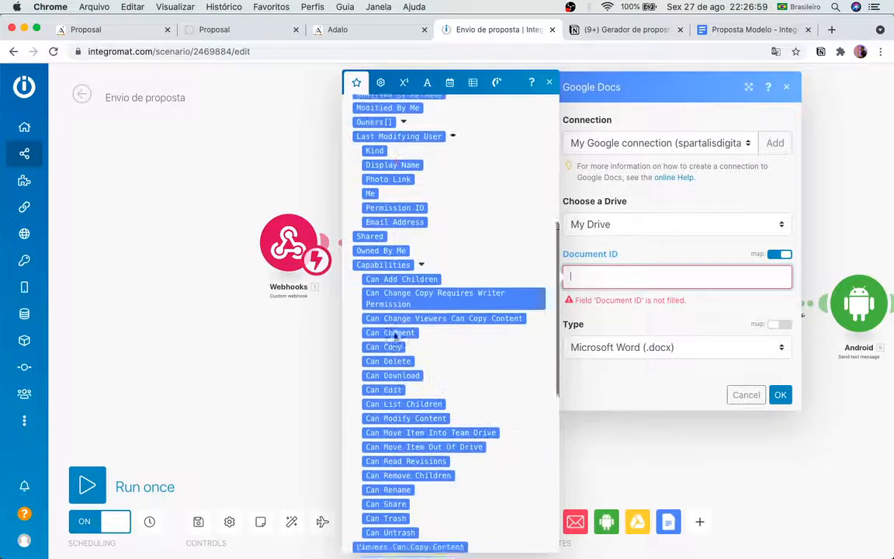
pyautogui.scroll(-5, 393, 334)
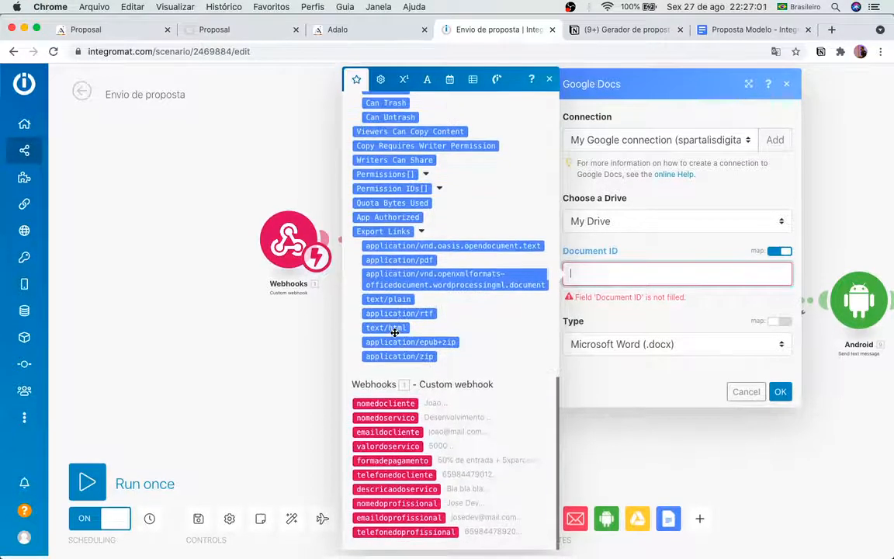
pyautogui.scroll(20, 422, 404)
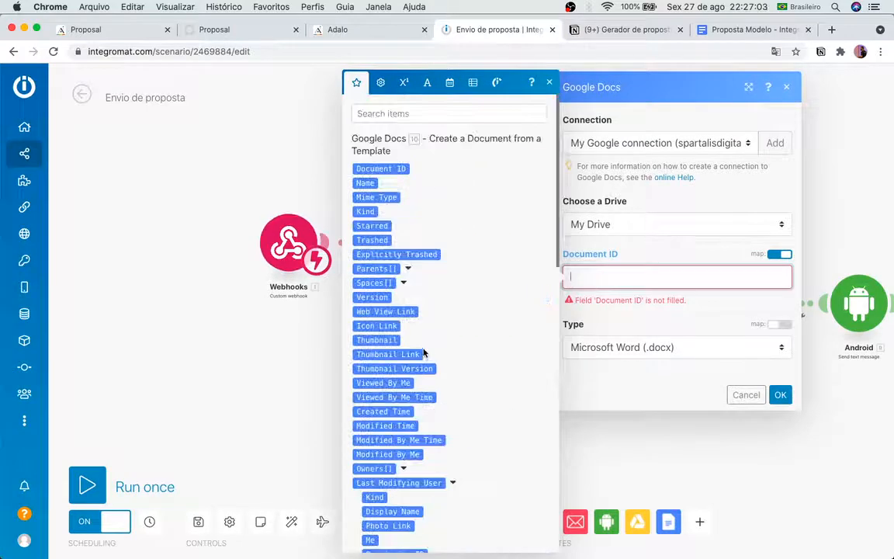
pyautogui.click(388, 171)
pyautogui.click(680, 310)
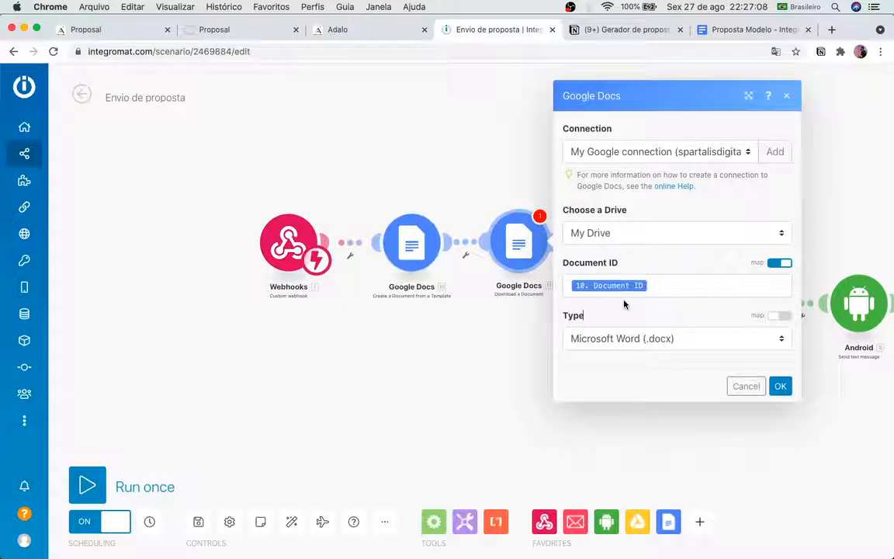
# Step: Set the download Type to PDF Document (.pdf) and save the module
pyautogui.click(660, 349)
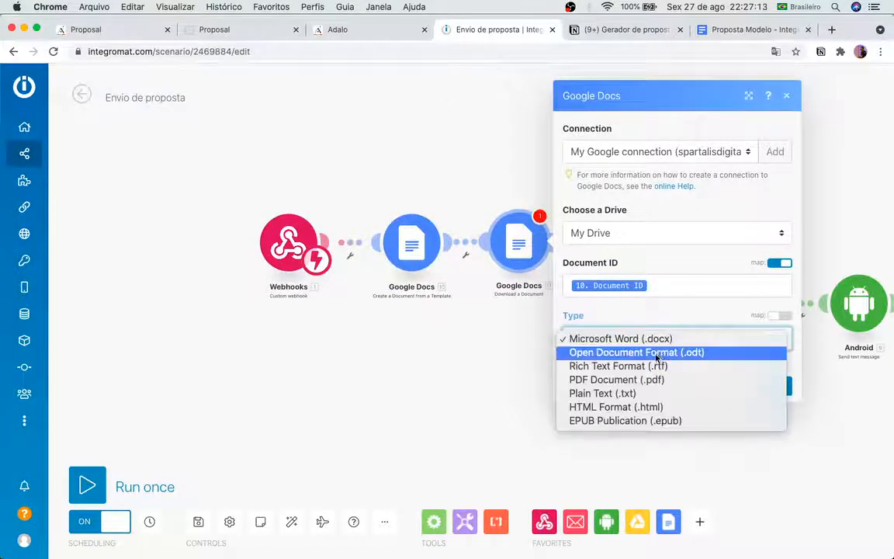
pyautogui.click(610, 381)
pyautogui.click(693, 374)
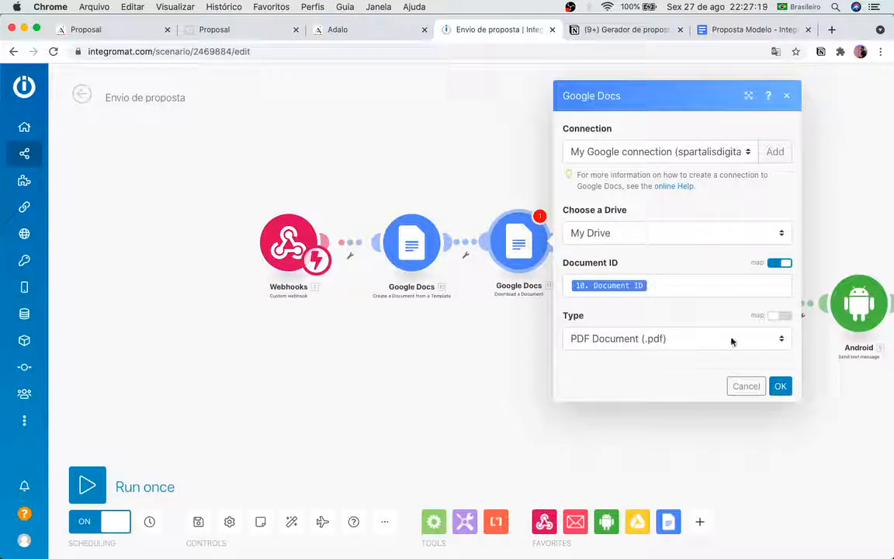
pyautogui.click(779, 316)
pyautogui.click(779, 316)
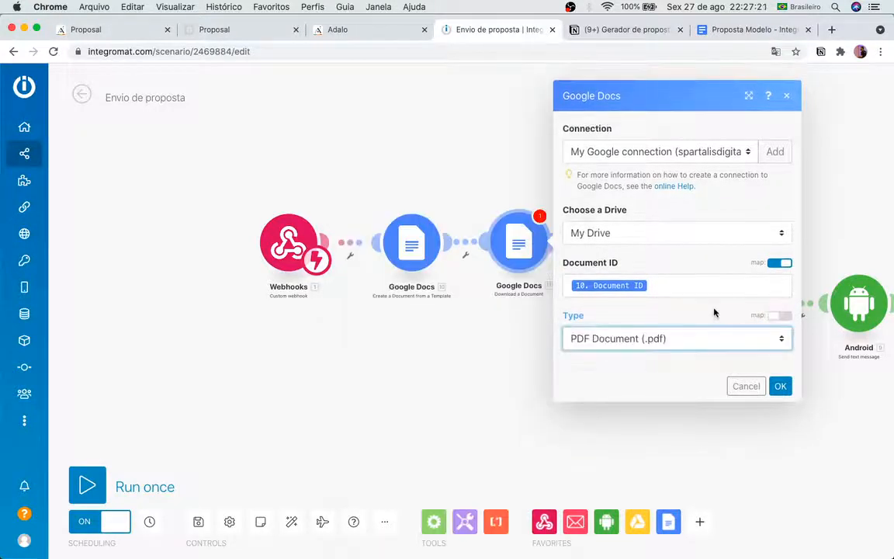
pyautogui.click(644, 362)
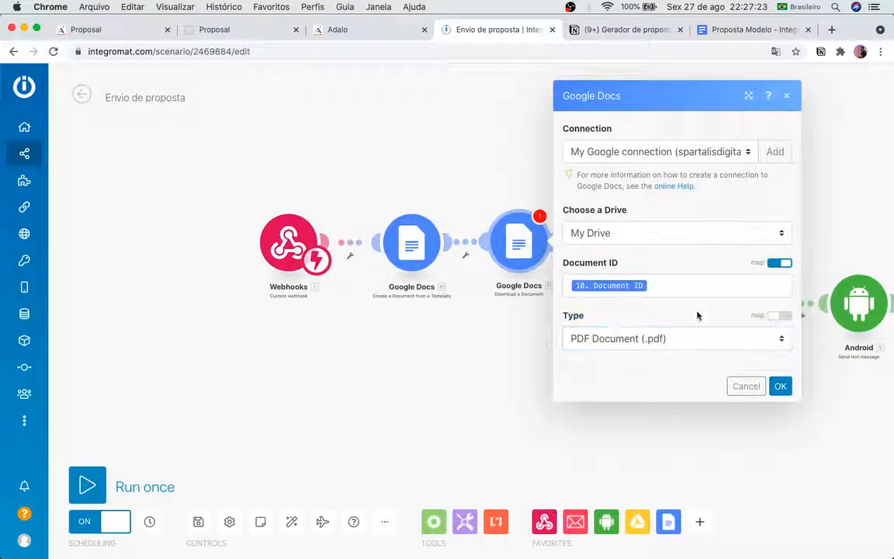
pyautogui.click(780, 386)
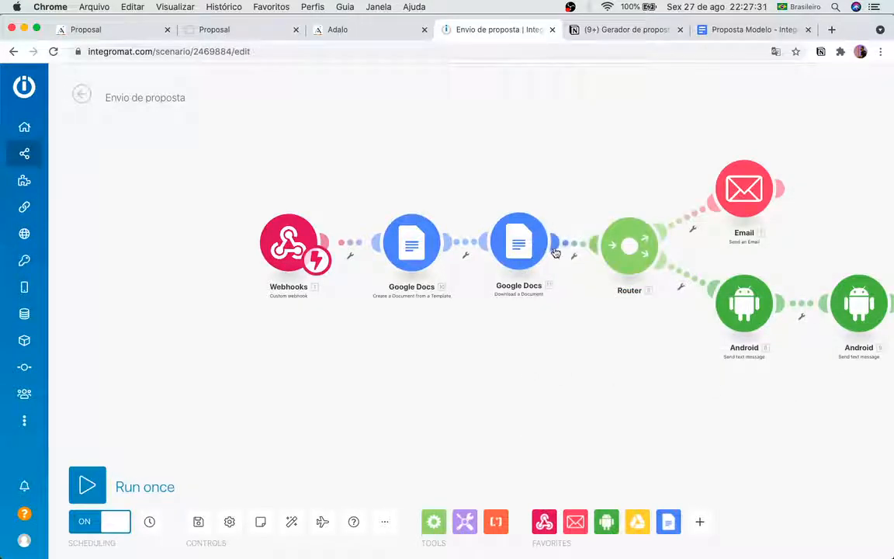
# Step: In the Email module, add a new line after the payment method in the body
pyautogui.moveTo(544, 367); pyautogui.dragTo(502, 359)
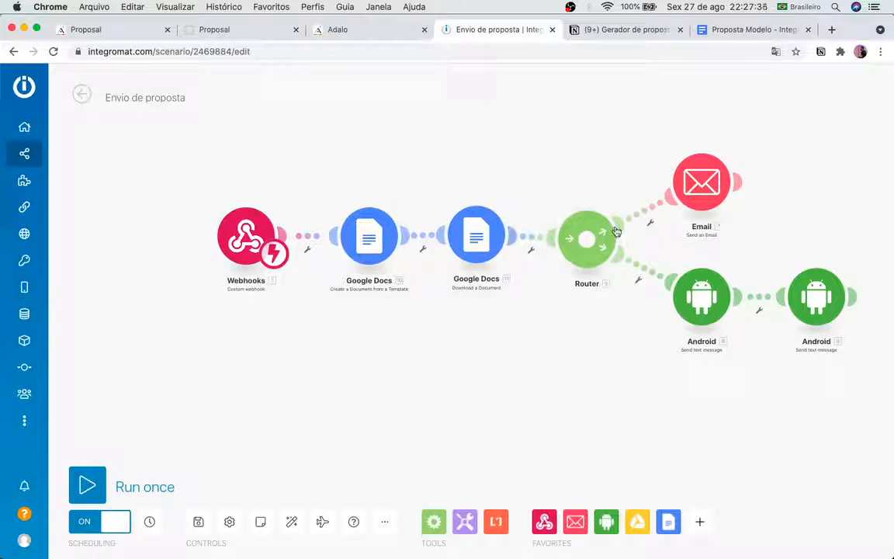
pyautogui.click(687, 187)
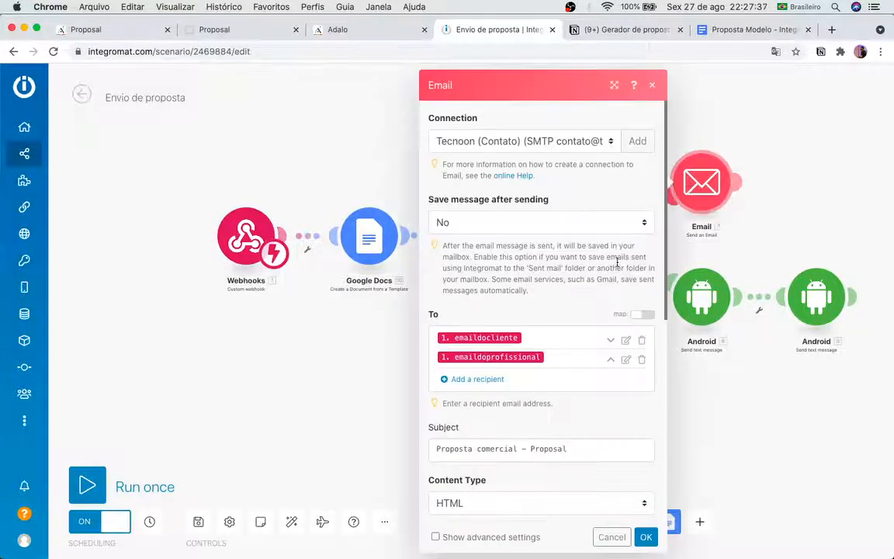
pyautogui.scroll(-5, 562, 407)
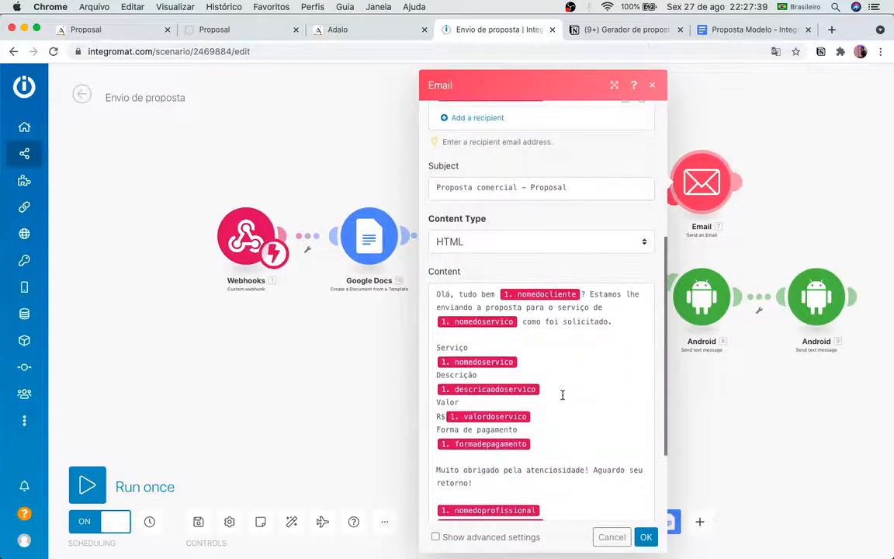
pyautogui.scroll(-1, 562, 395)
pyautogui.click(561, 394)
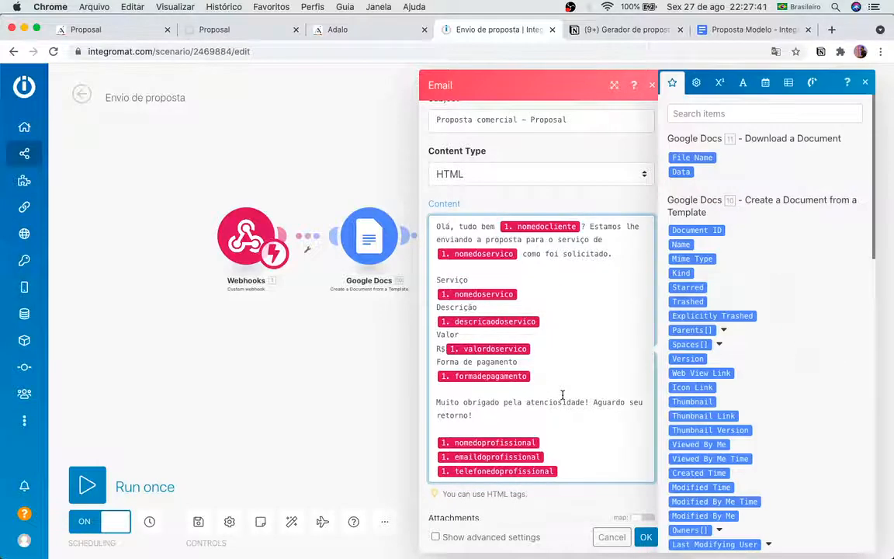
pyautogui.press('Return')
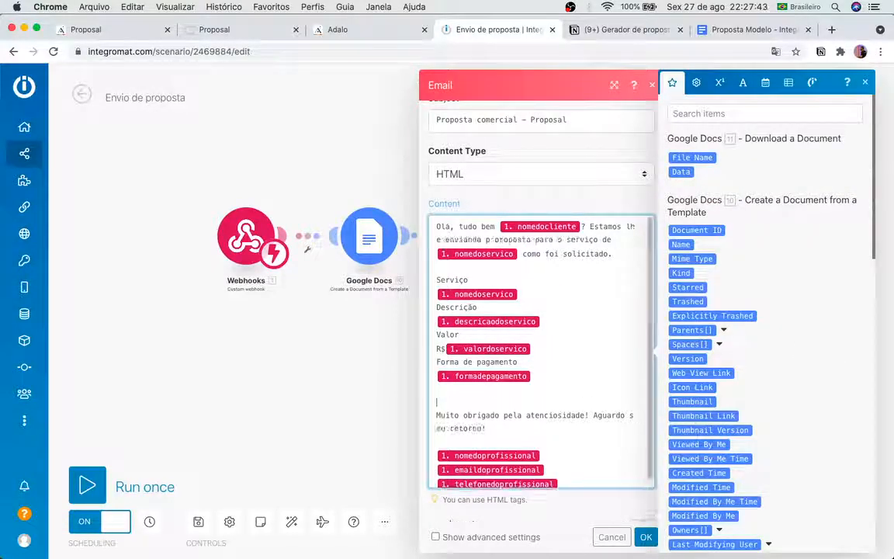
pyautogui.write('Linkn')
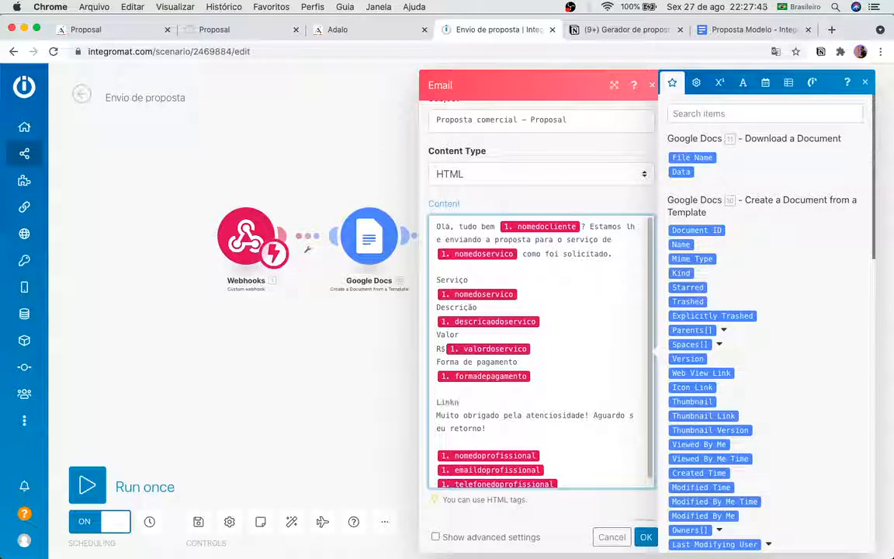
pyautogui.press('BackSpace')
pyautogui.press('BackSpace')
pyautogui.press('BackSpace')
pyautogui.press('BackSpace')
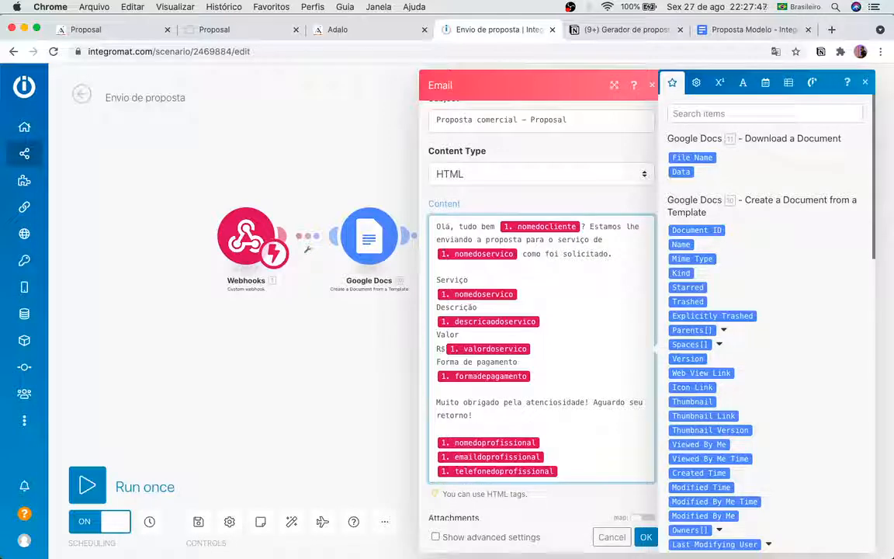
pyautogui.click(588, 196)
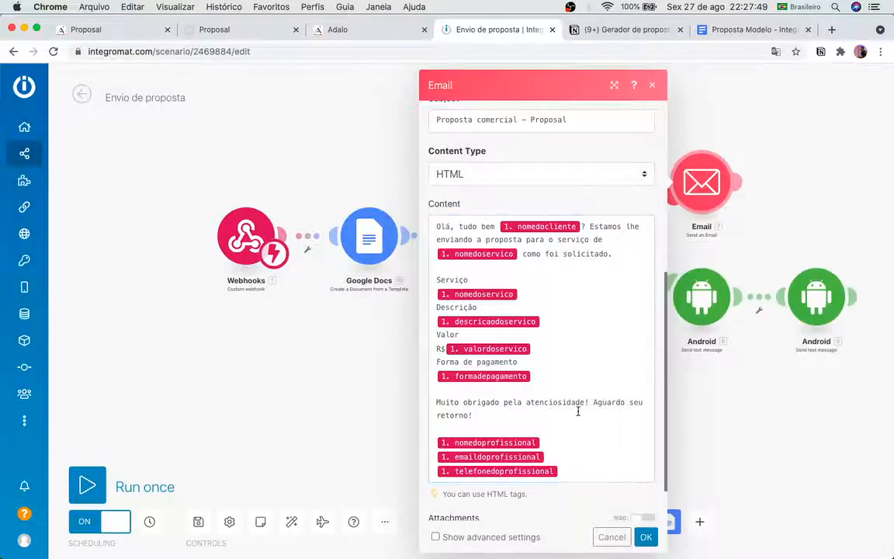
# Step: Attach the downloaded document using mapped 11. File Name and 11. Data, then save the Email module
pyautogui.scroll(-2, 541, 477)
pyautogui.click(489, 487)
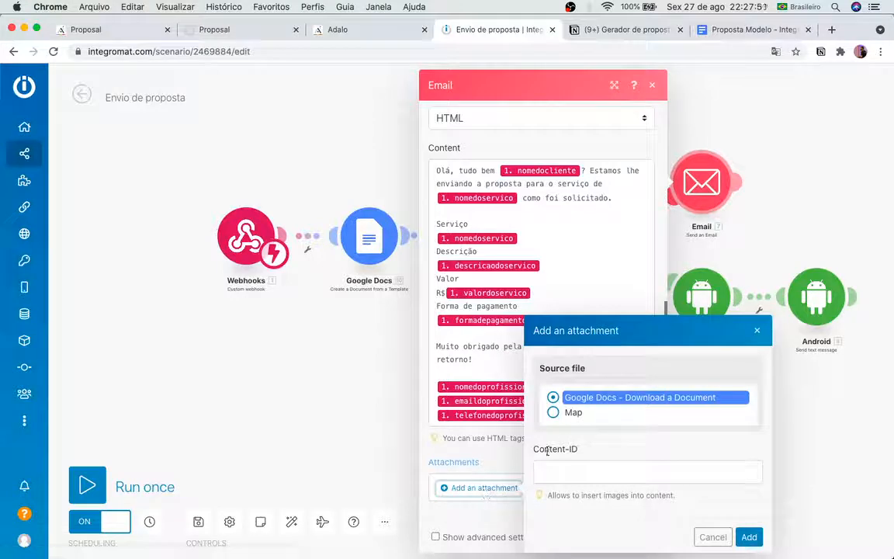
pyautogui.click(553, 413)
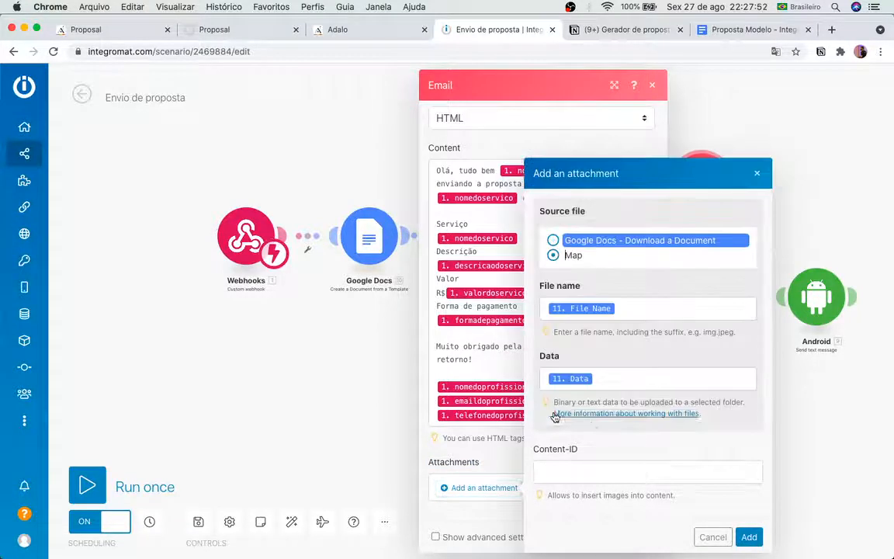
pyautogui.click(648, 310)
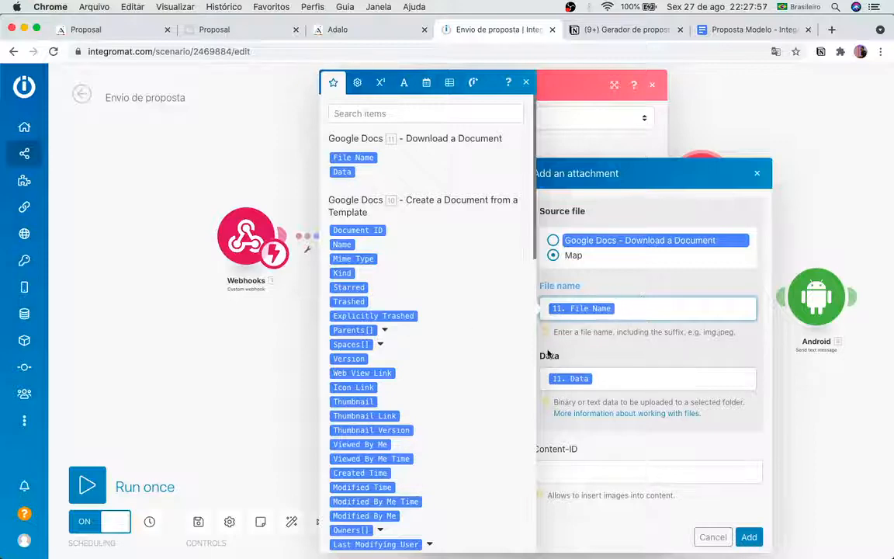
pyautogui.click(615, 380)
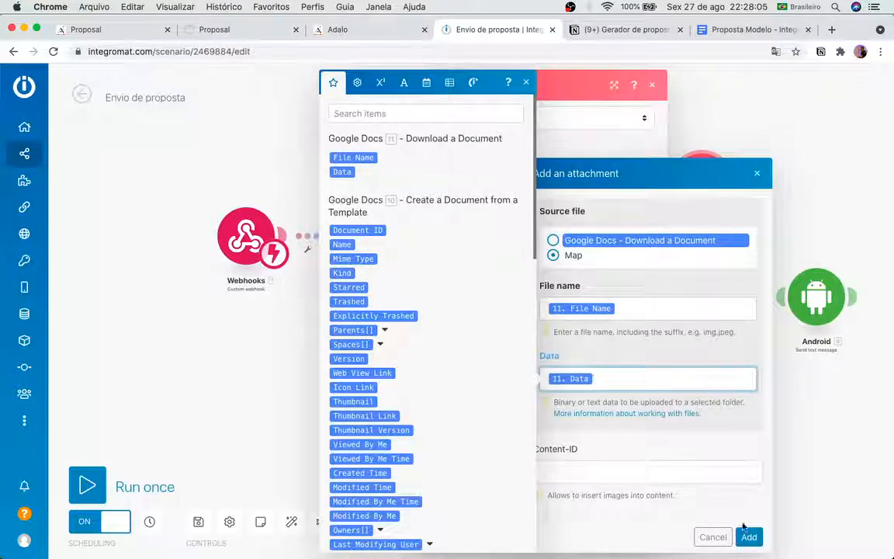
pyautogui.click(684, 524)
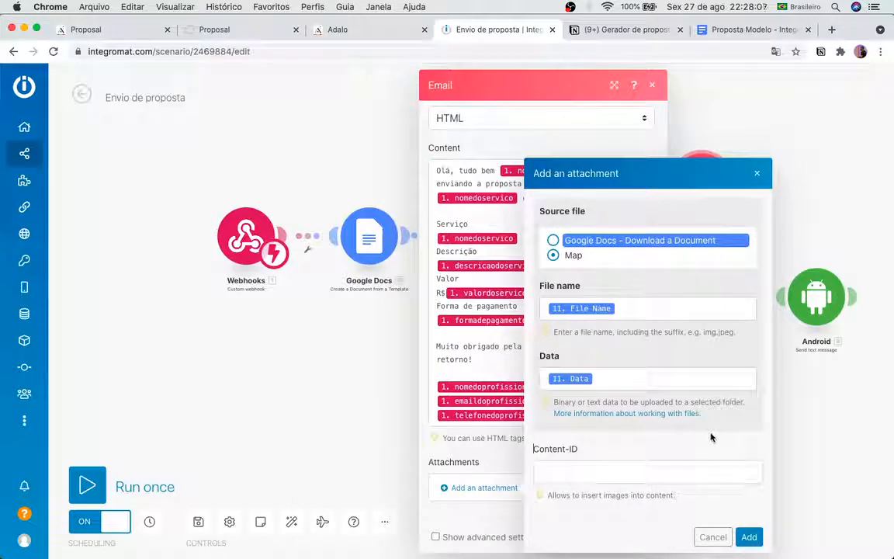
pyautogui.click(750, 536)
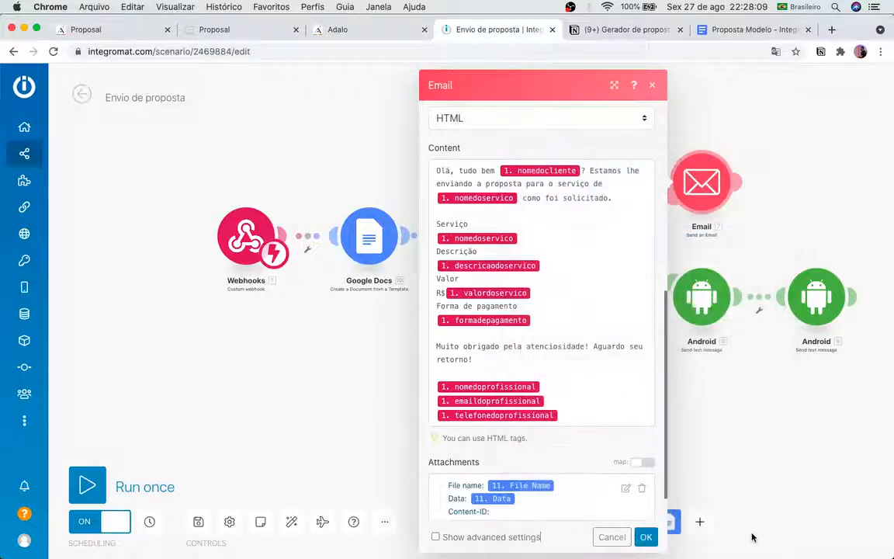
pyautogui.scroll(-2, 568, 484)
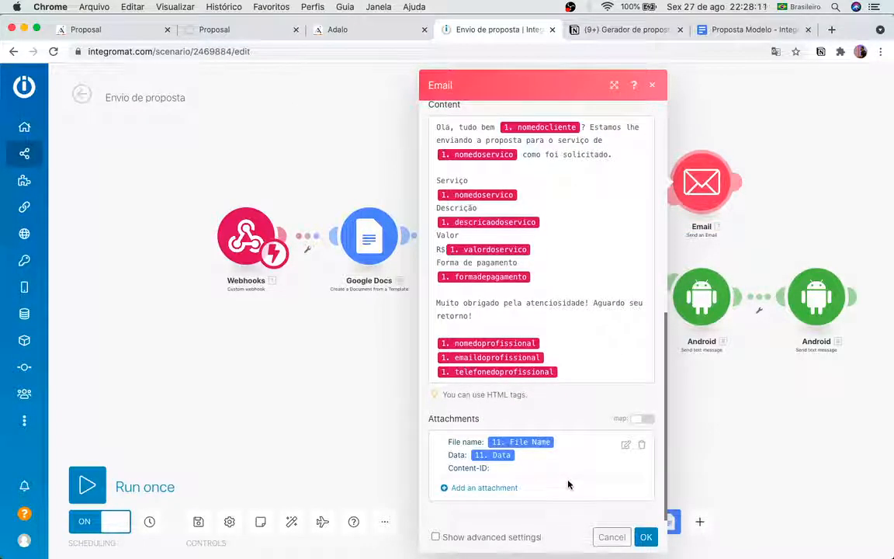
pyautogui.scroll(5, 547, 318)
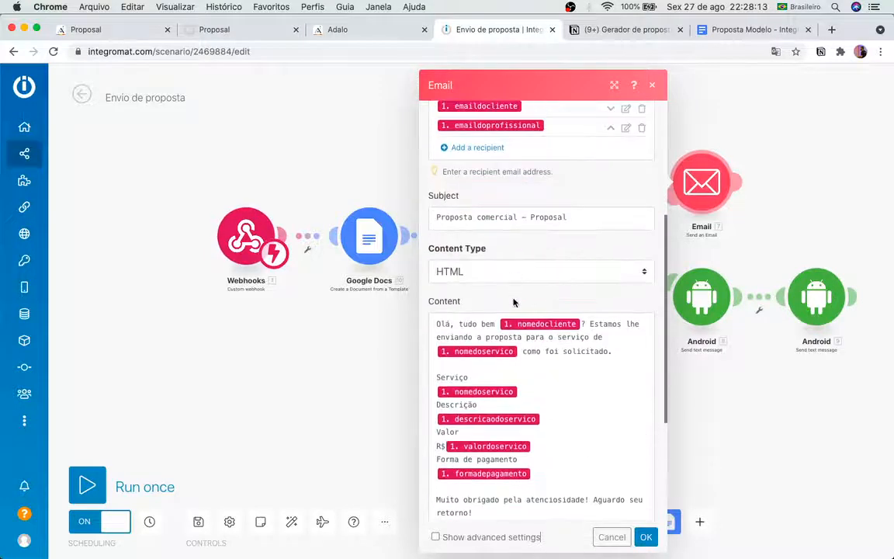
pyautogui.scroll(5, 517, 320)
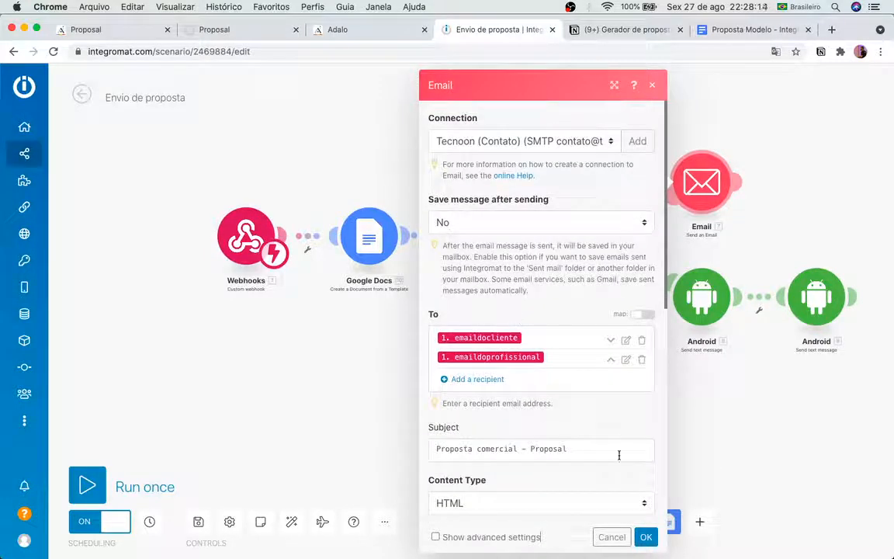
pyautogui.click(645, 536)
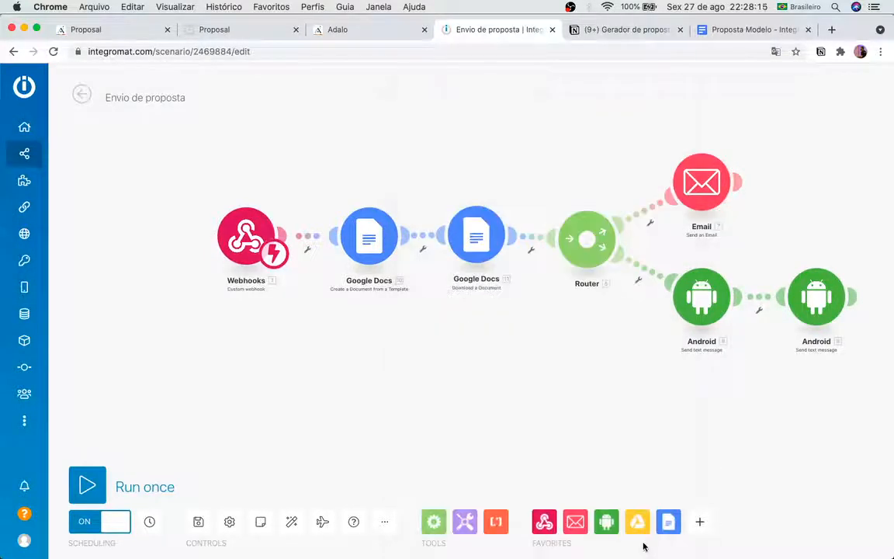
# Step: Add a 'link:' line below the payment method in the client SMS message
pyautogui.click(699, 299)
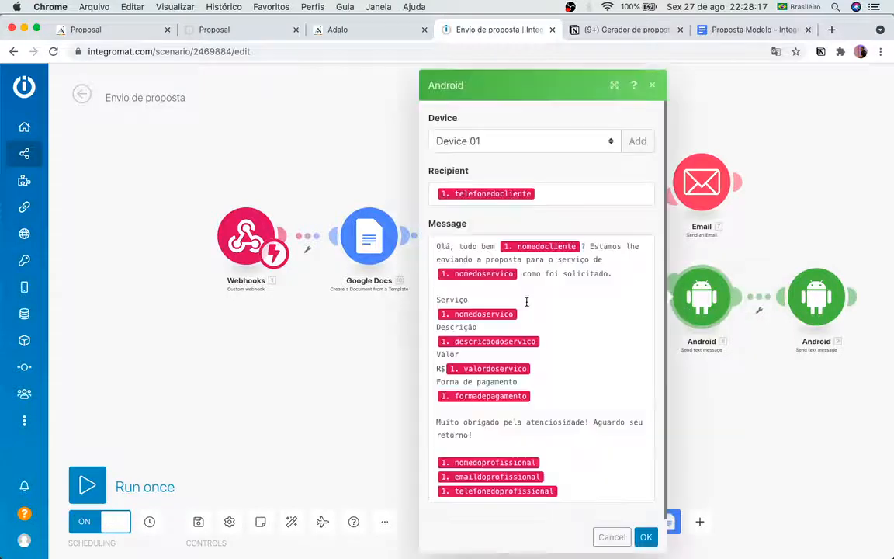
pyautogui.click(492, 395)
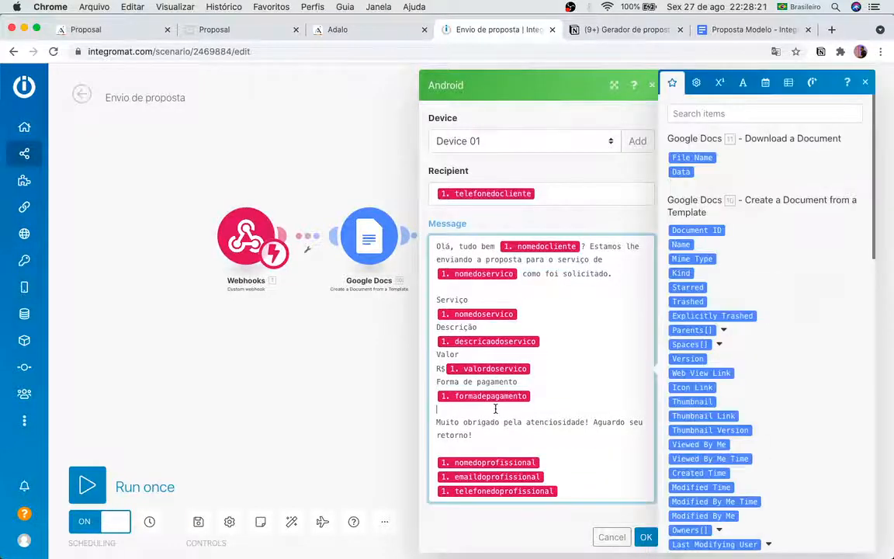
pyautogui.press('Return')
pyautogui.write('Link')
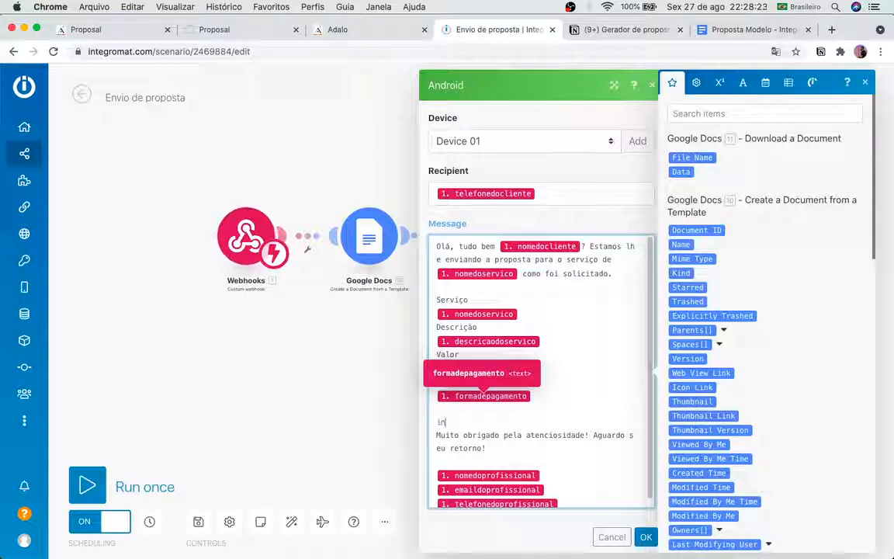
pyautogui.press('BackSpace')
pyautogui.press('BackSpace')
pyautogui.press('BackSpace')
pyautogui.press('BackSpace')
pyautogui.write('l')
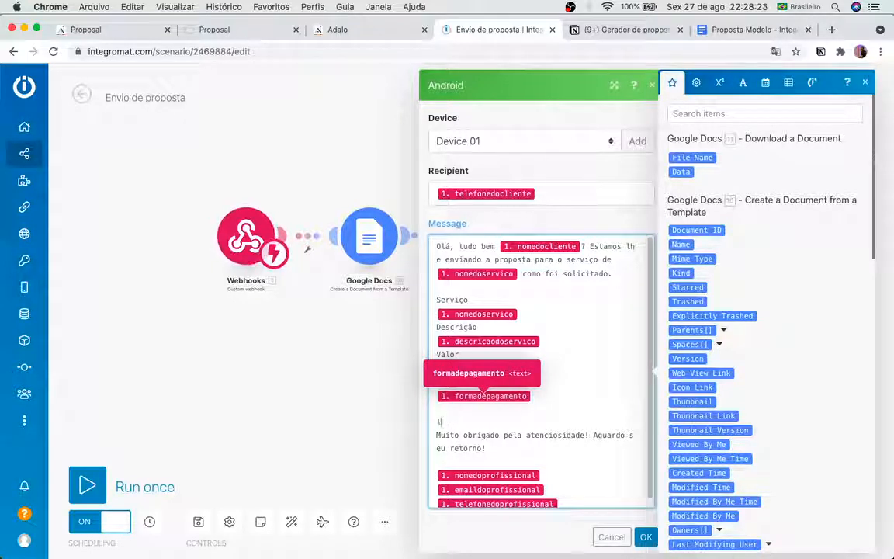
pyautogui.write('ink:')
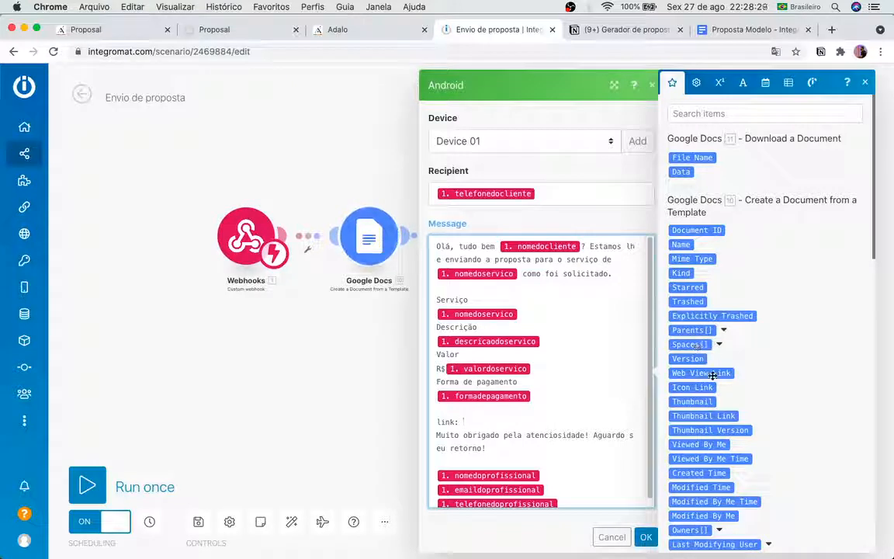
# Step: Insert 10. Web View Link after 'link:', remove a stray Permission IDs[] item, and save
pyautogui.scroll(-2, 711, 392)
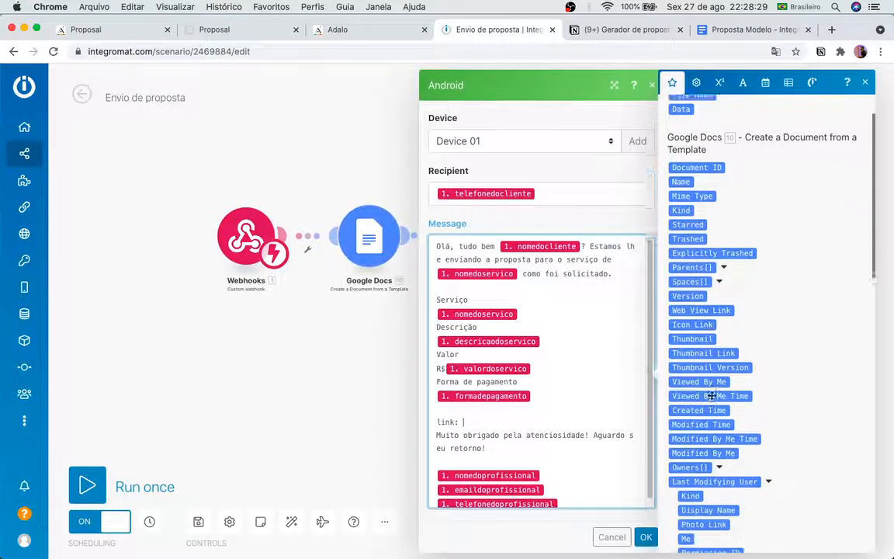
pyautogui.click(722, 307)
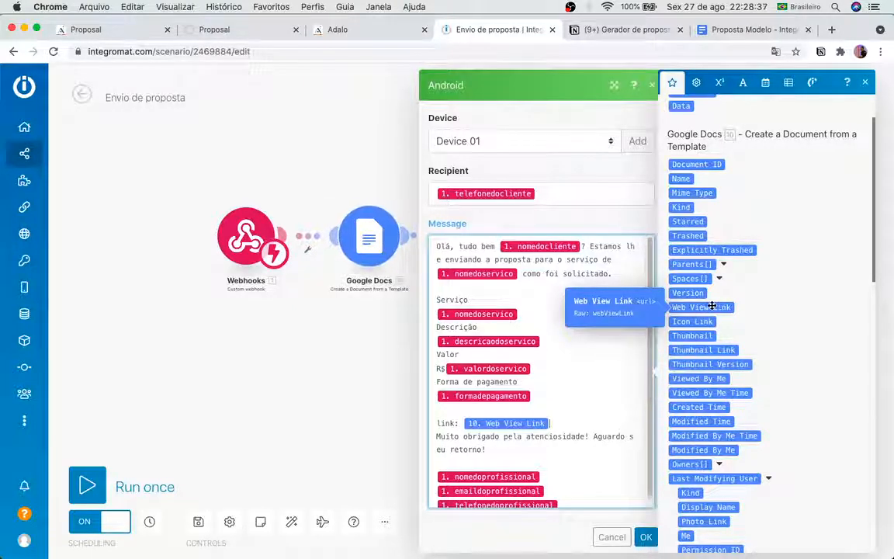
pyautogui.scroll(-10, 736, 369)
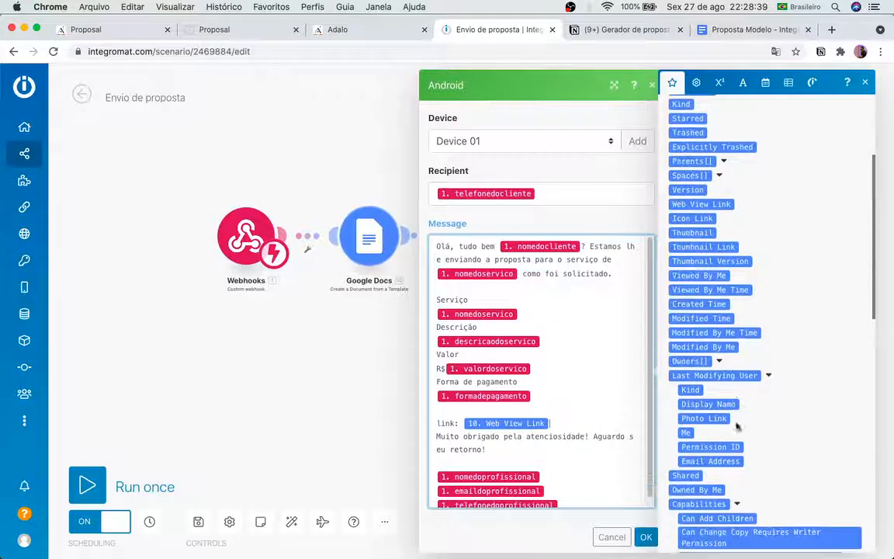
pyautogui.scroll(-5, 736, 423)
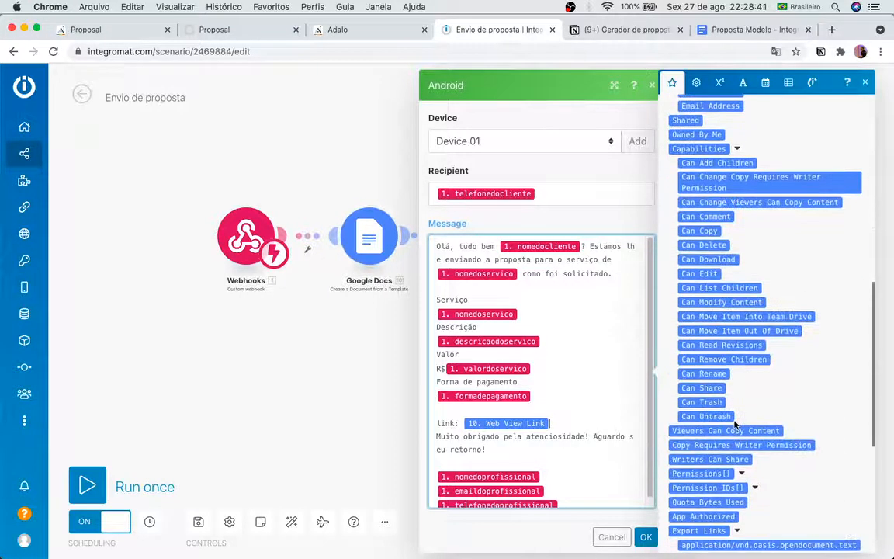
pyautogui.scroll(-4, 736, 423)
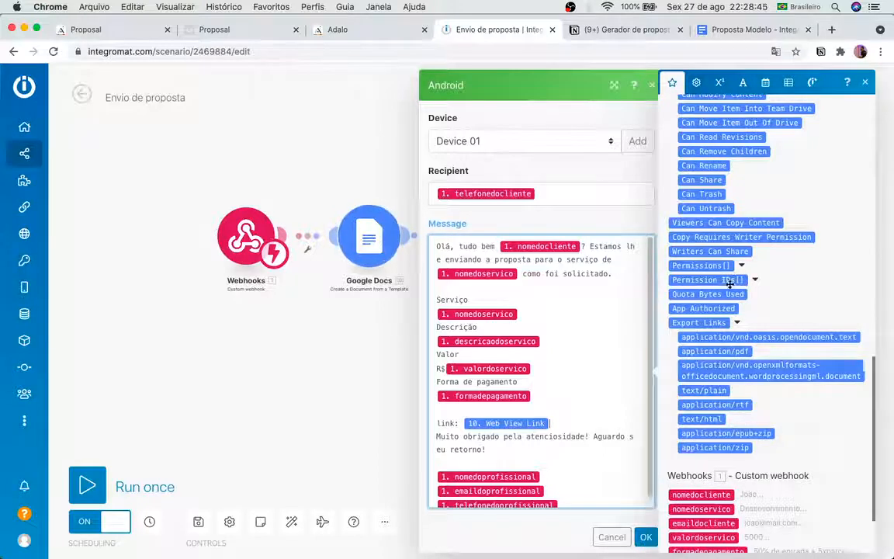
pyautogui.click(736, 322)
pyautogui.click(735, 318)
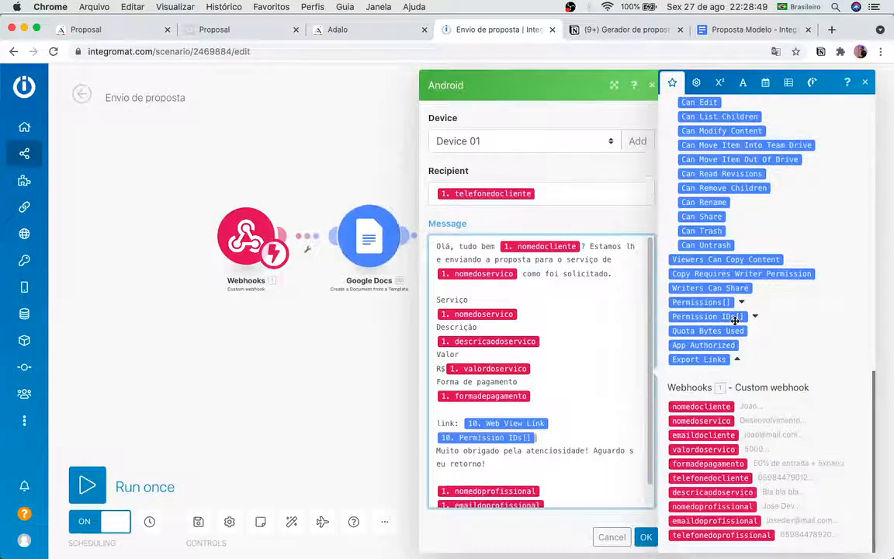
pyautogui.scroll(15, 729, 326)
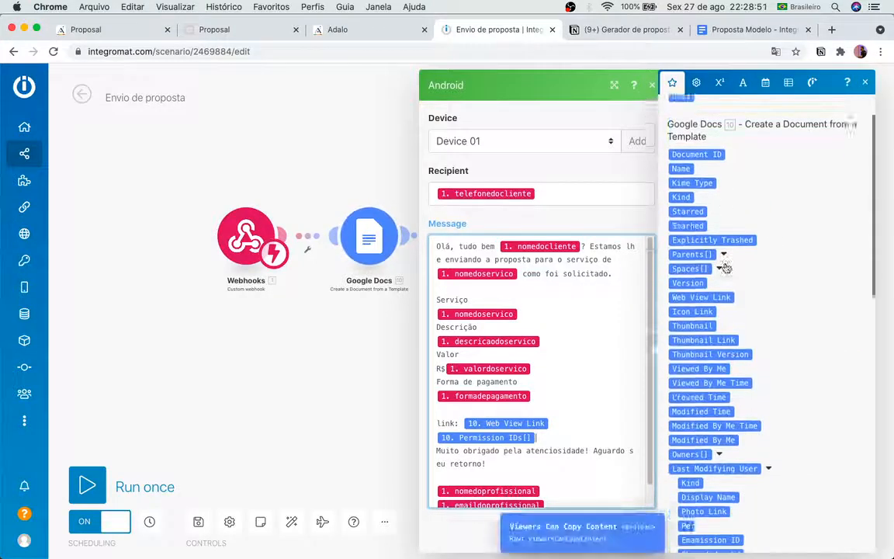
pyautogui.scroll(-1, 551, 427)
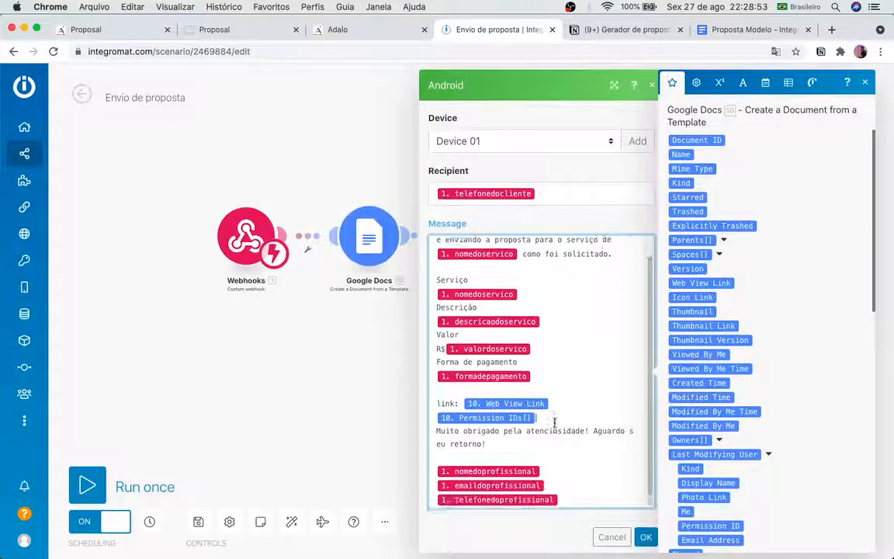
pyautogui.click(551, 419)
pyautogui.press('BackSpace')
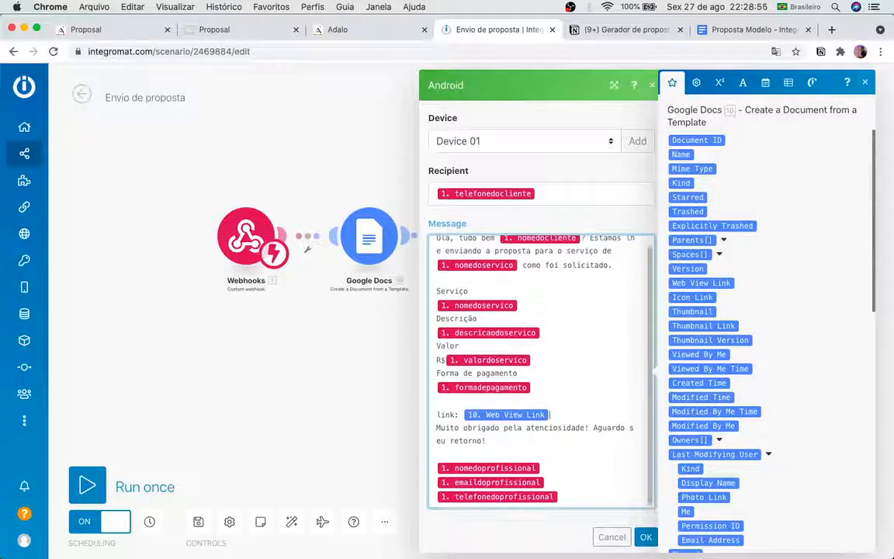
pyautogui.scroll(-1, 550, 419)
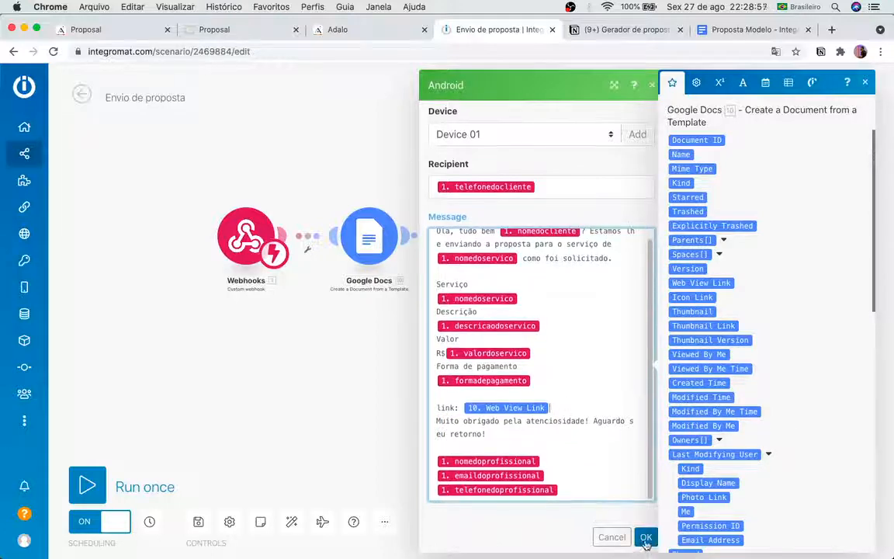
pyautogui.click(646, 537)
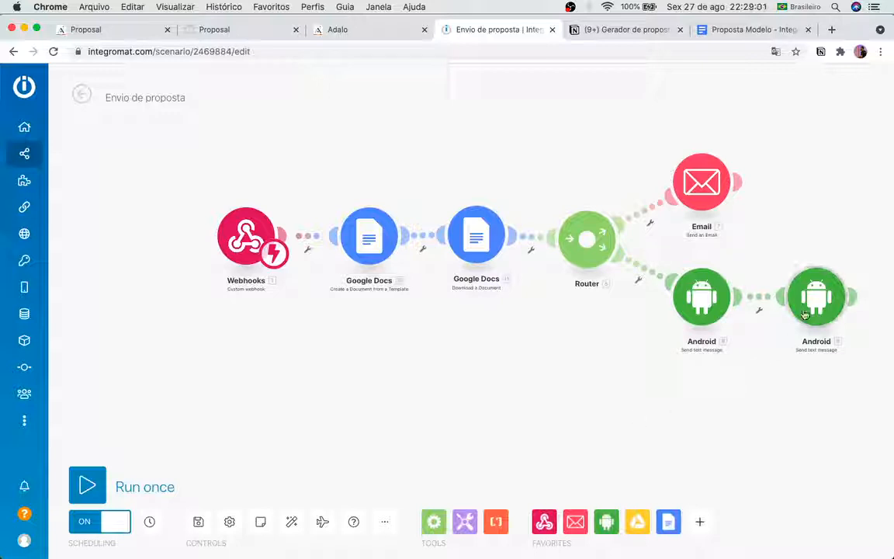
# Step: Add the 10. Web View Link on a new line in the professional's SMS message and save it
pyautogui.click(804, 308)
pyautogui.click(629, 410)
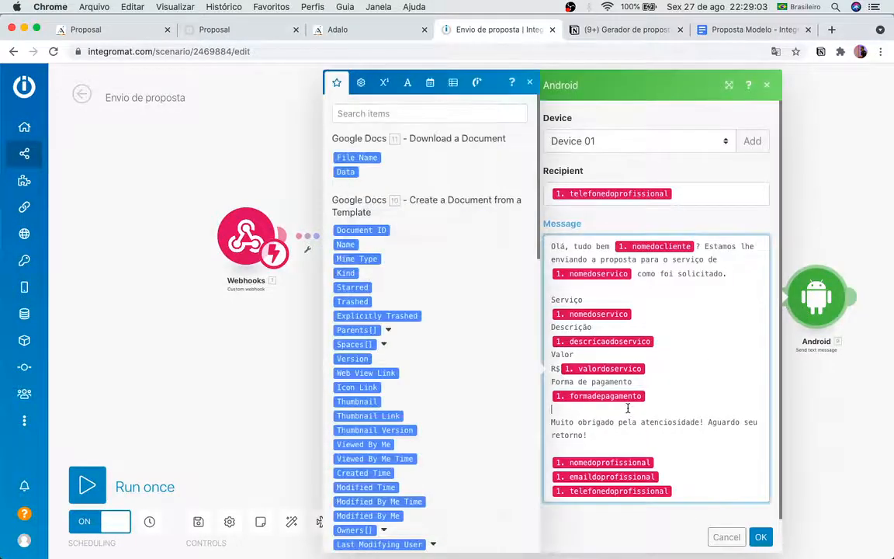
pyautogui.press('Return')
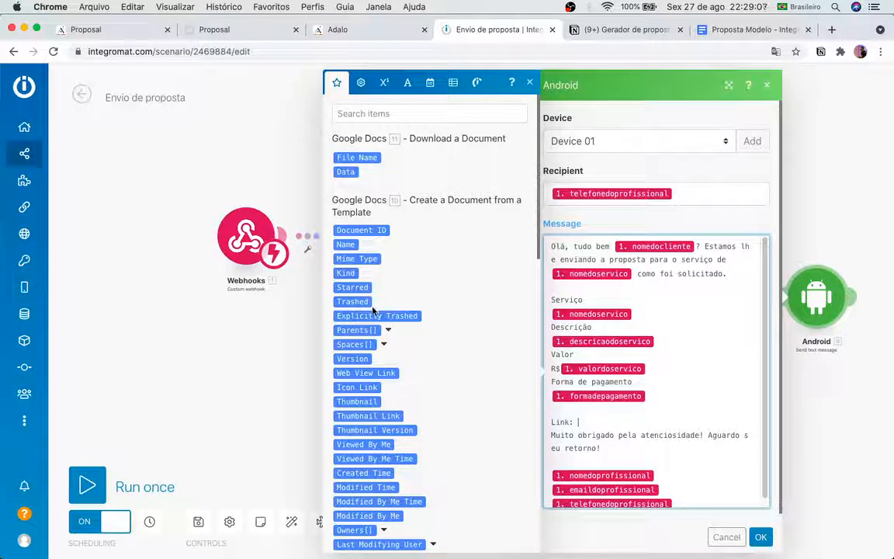
pyautogui.click(366, 373)
pyautogui.click(206, 326)
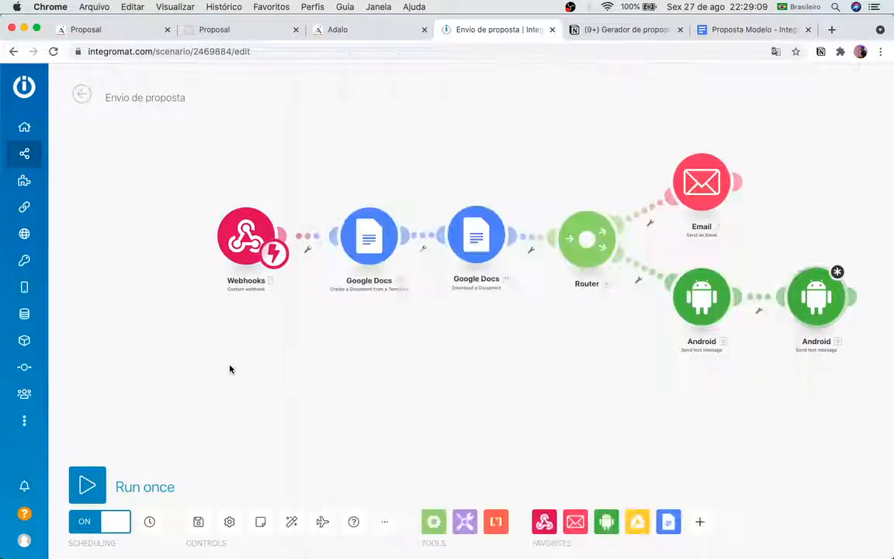
pyautogui.click(807, 295)
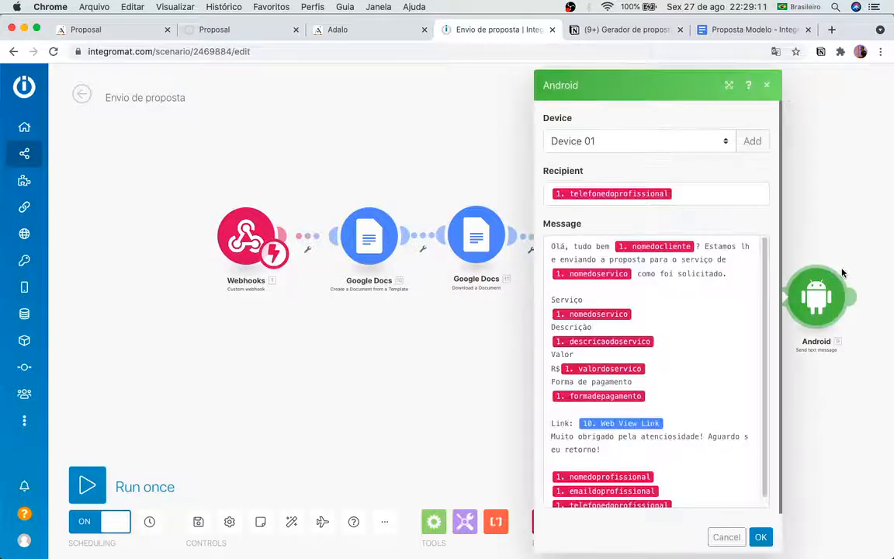
pyautogui.click(761, 537)
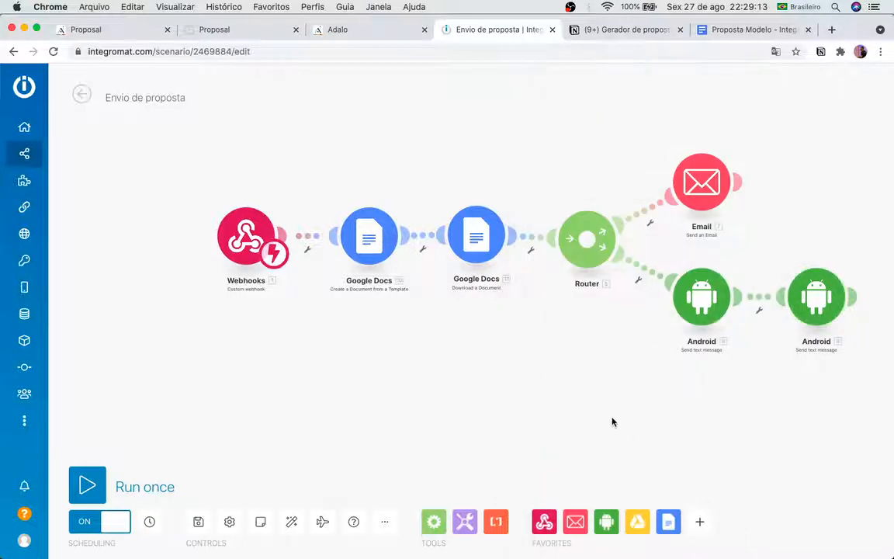
# Step: Start a single test run of the scenario, then switch to the Adalo tab
pyautogui.moveTo(440, 394); pyautogui.dragTo(455, 395)
pyautogui.moveTo(378, 369); pyautogui.dragTo(424, 370)
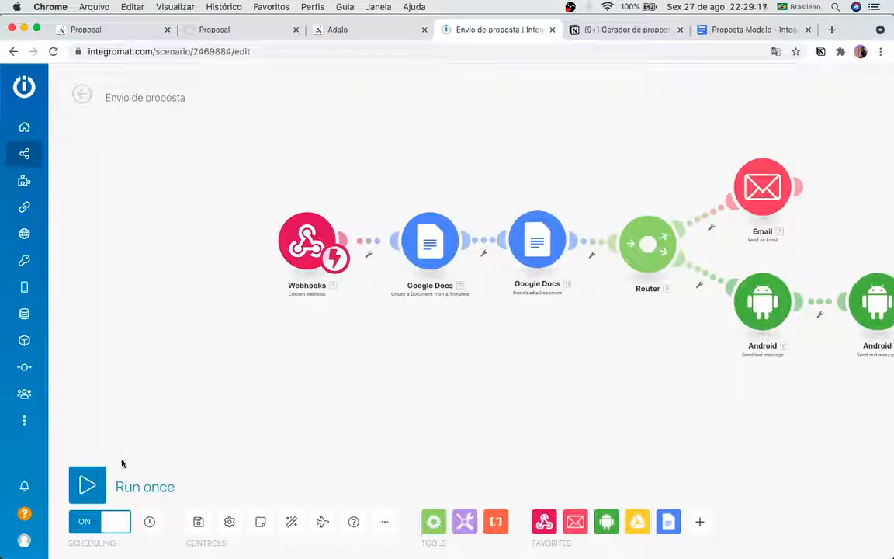
pyautogui.click(105, 484)
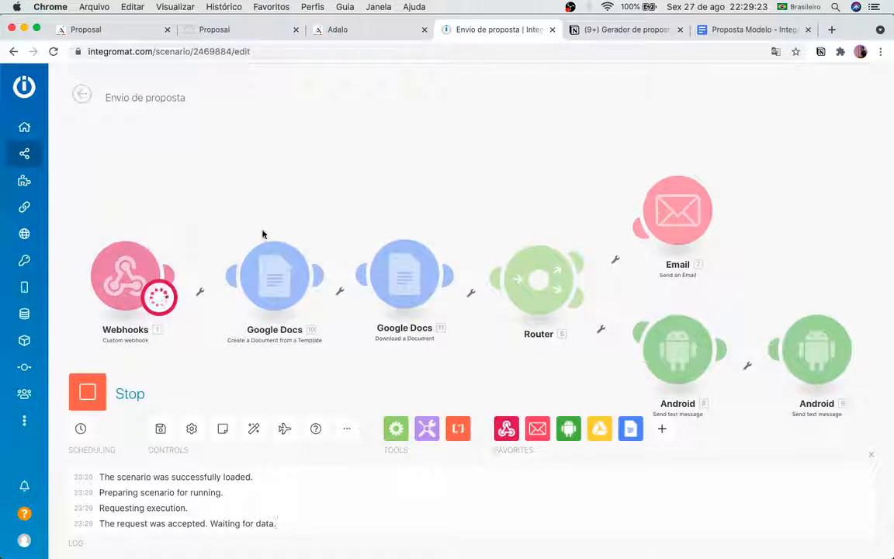
pyautogui.click(360, 31)
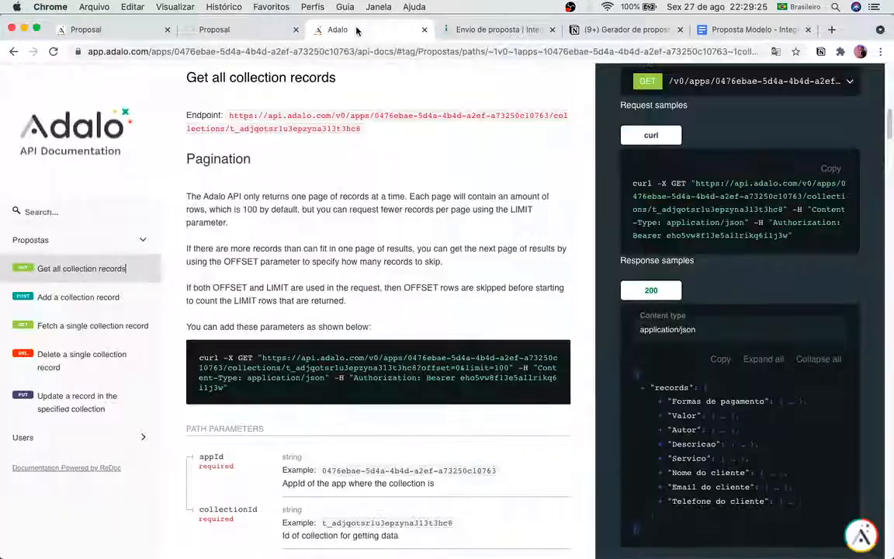
# Step: Send the Desenvolvimento de Site proposal from the Proposal app preview, then return to Integromat
pyautogui.click(218, 29)
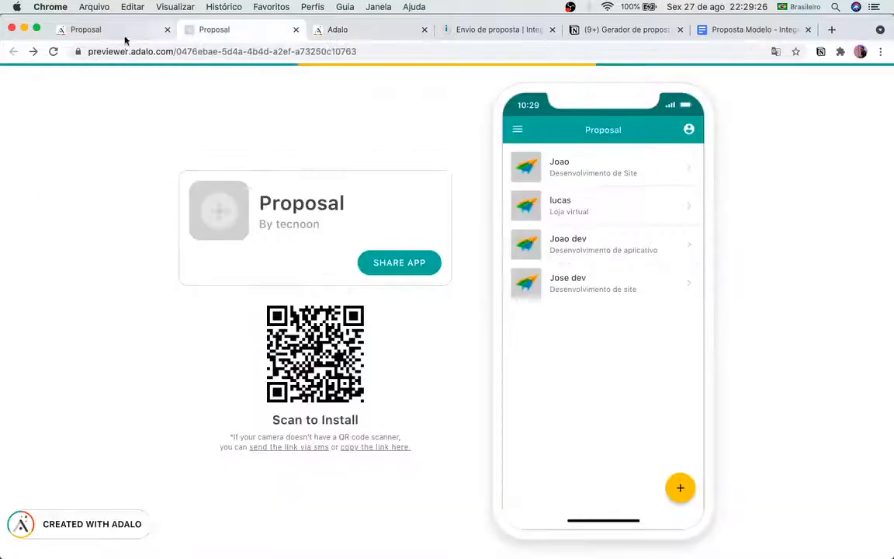
pyautogui.click(685, 169)
pyautogui.click(619, 506)
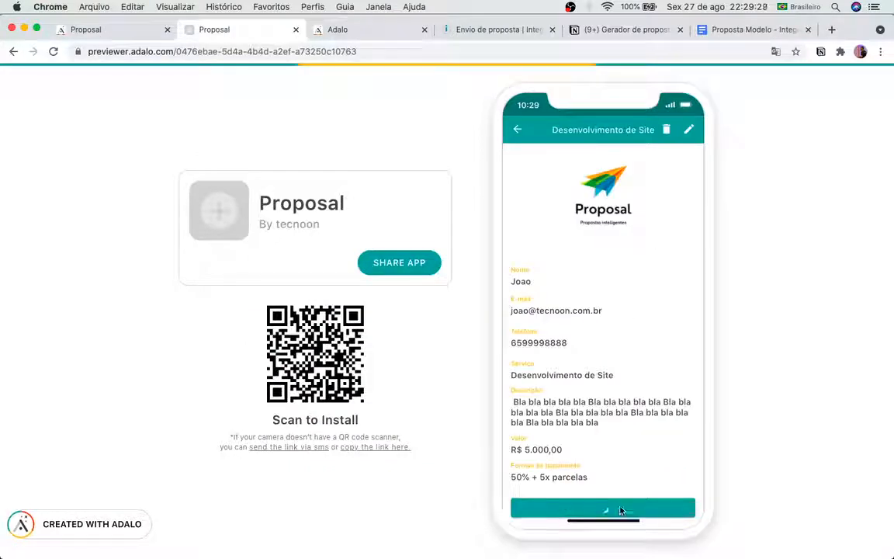
pyautogui.click(332, 33)
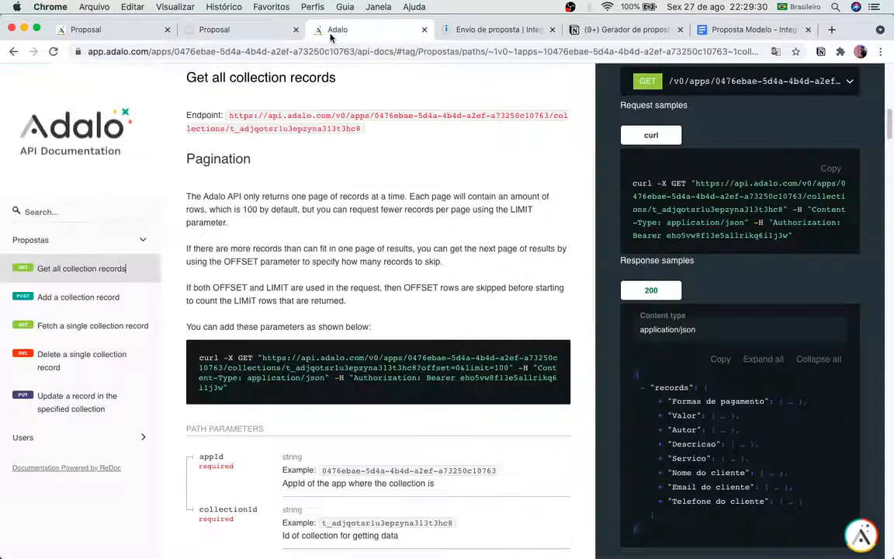
pyautogui.click(500, 29)
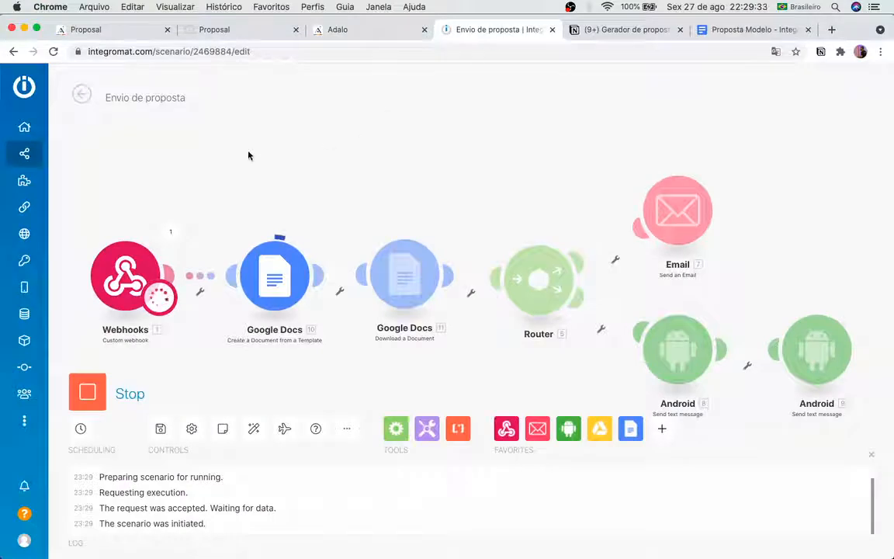
# Step: Review the Webhooks and Google Docs outputs, including the document's Web View Link and Document ID
pyautogui.click(177, 230)
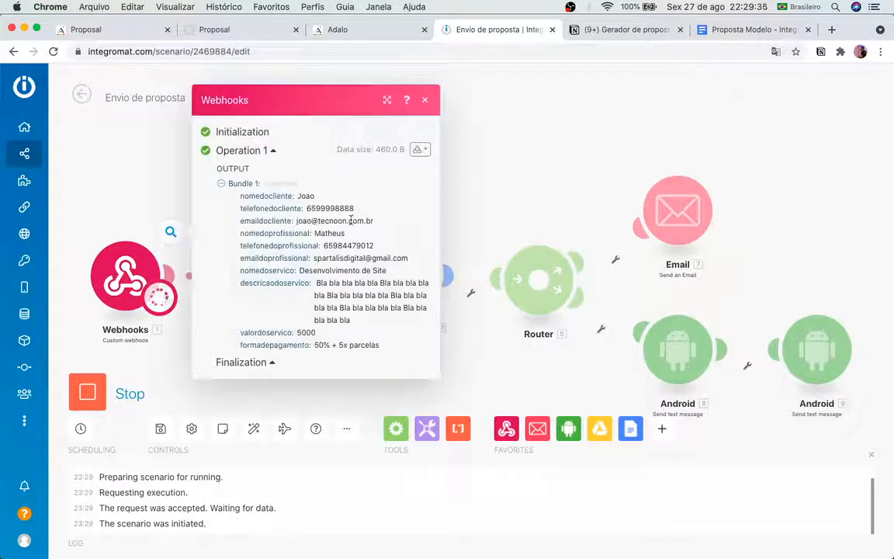
pyautogui.click(455, 147)
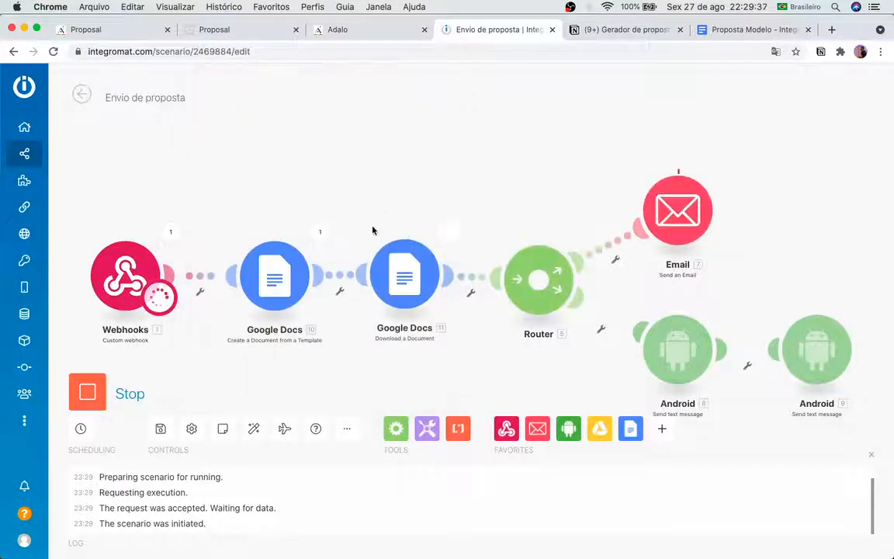
pyautogui.click(320, 232)
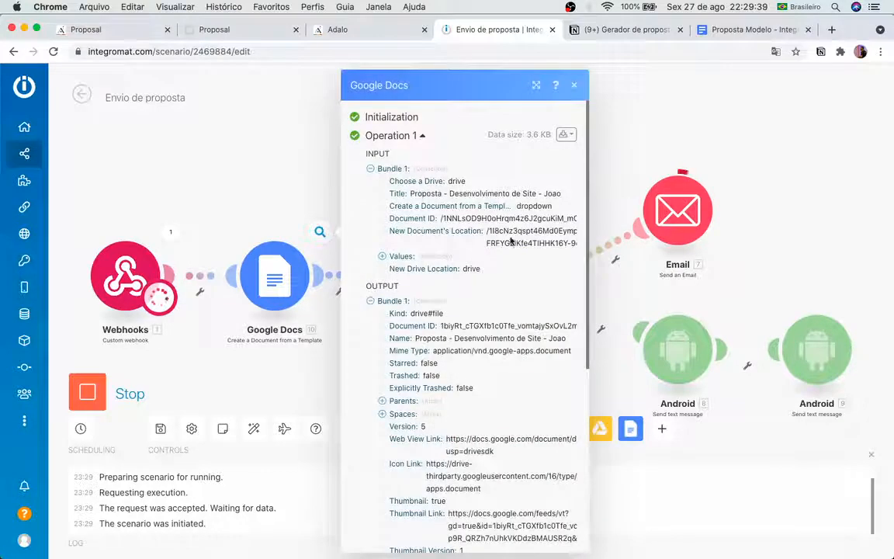
pyautogui.scroll(-1, 428, 241)
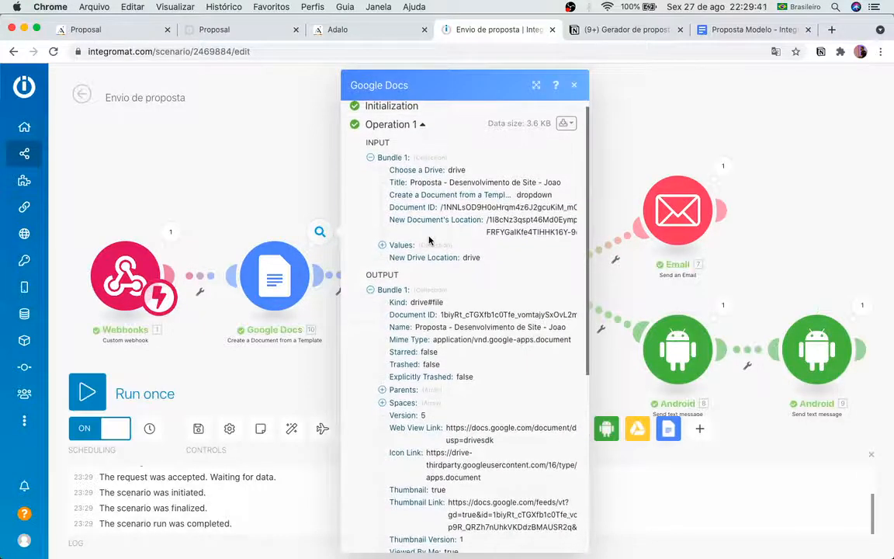
pyautogui.scroll(-5, 428, 240)
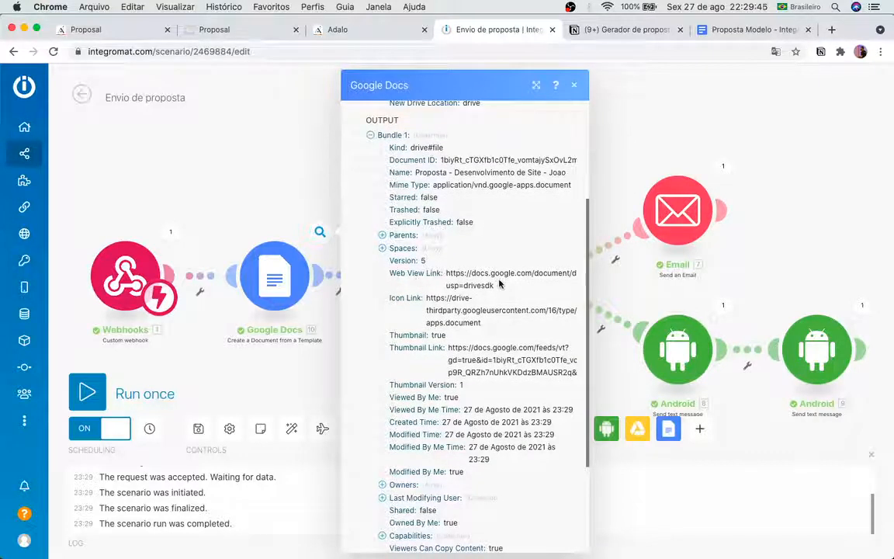
pyautogui.moveTo(499, 285); pyautogui.dragTo(445, 272)
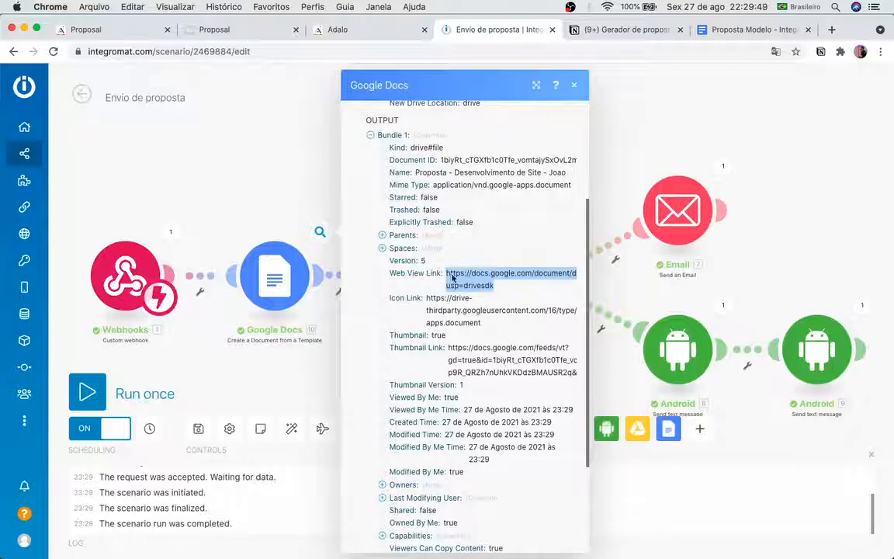
pyautogui.scroll(-4, 454, 284)
pyautogui.scroll(5, 454, 295)
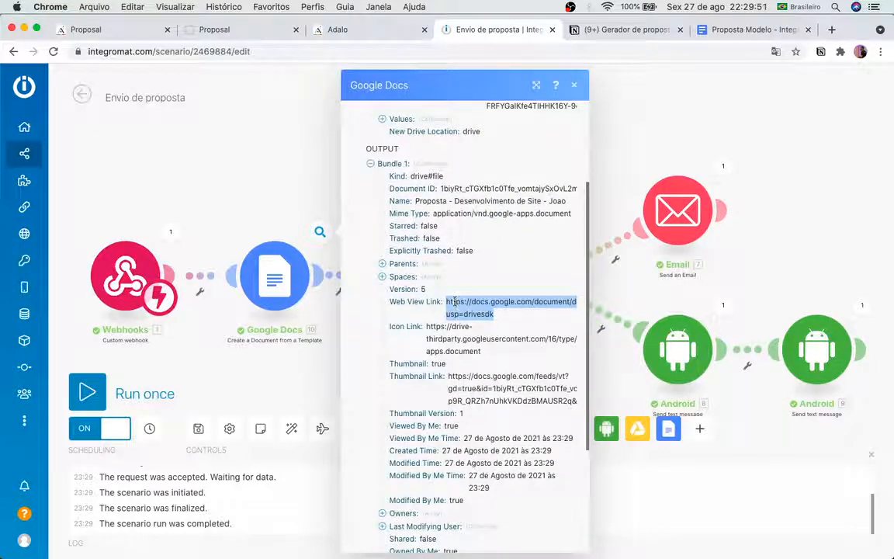
pyautogui.moveTo(468, 189); pyautogui.dragTo(499, 188)
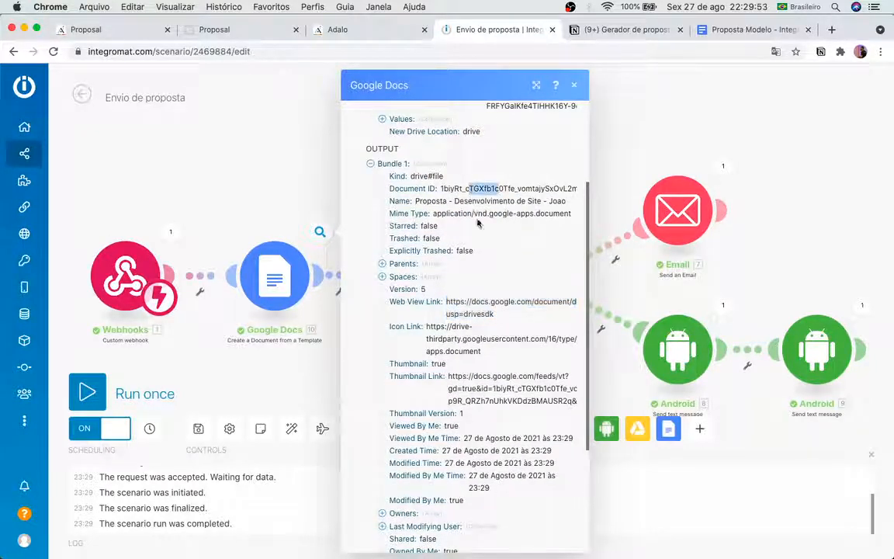
pyautogui.scroll(-5, 497, 319)
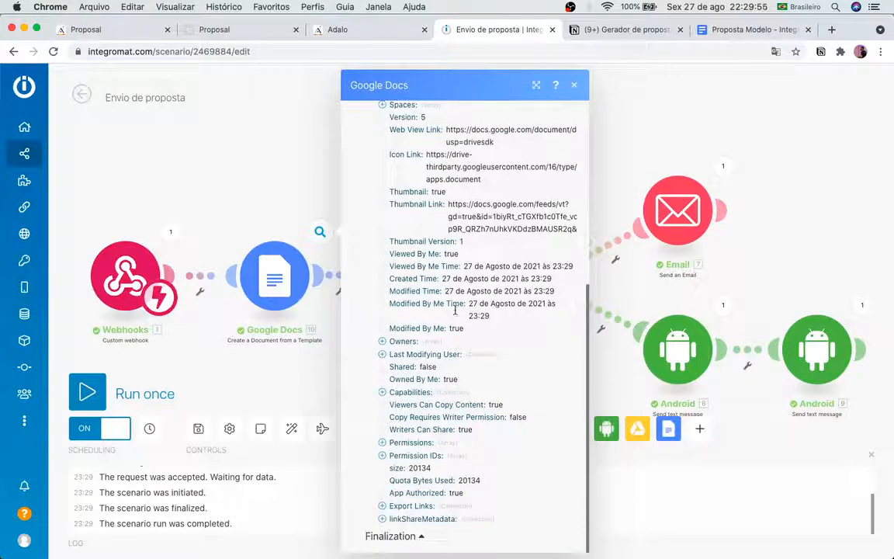
pyautogui.click(256, 144)
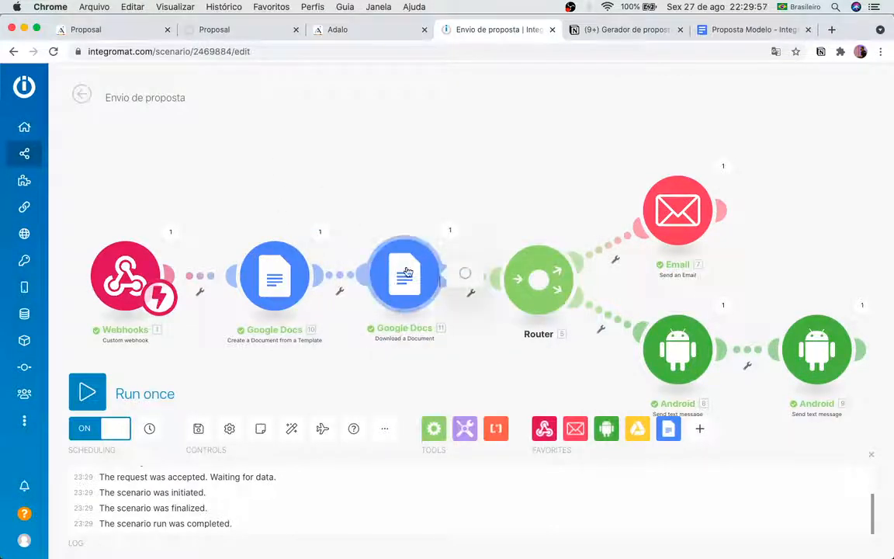
# Step: Review the Download a Document output and its downloaded PDF data
pyautogui.click(400, 267)
pyautogui.click(376, 157)
pyautogui.click(449, 234)
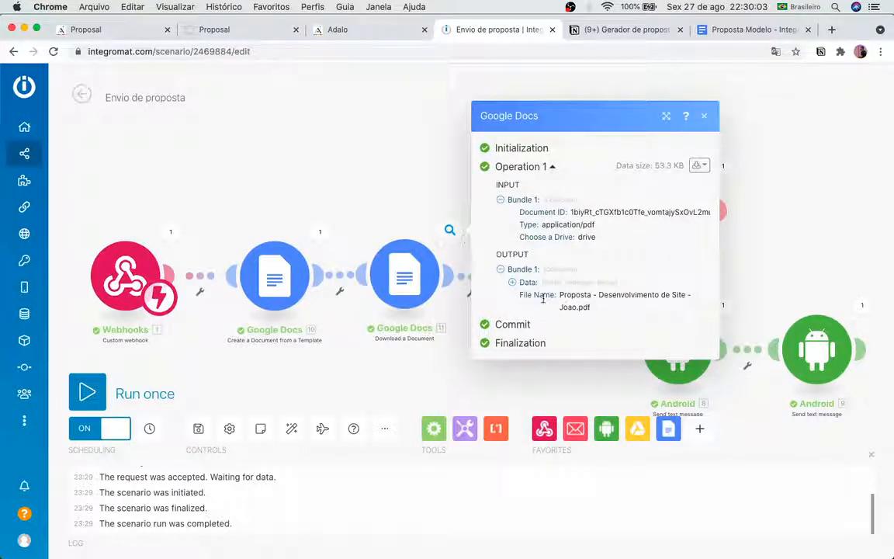
pyautogui.click(512, 282)
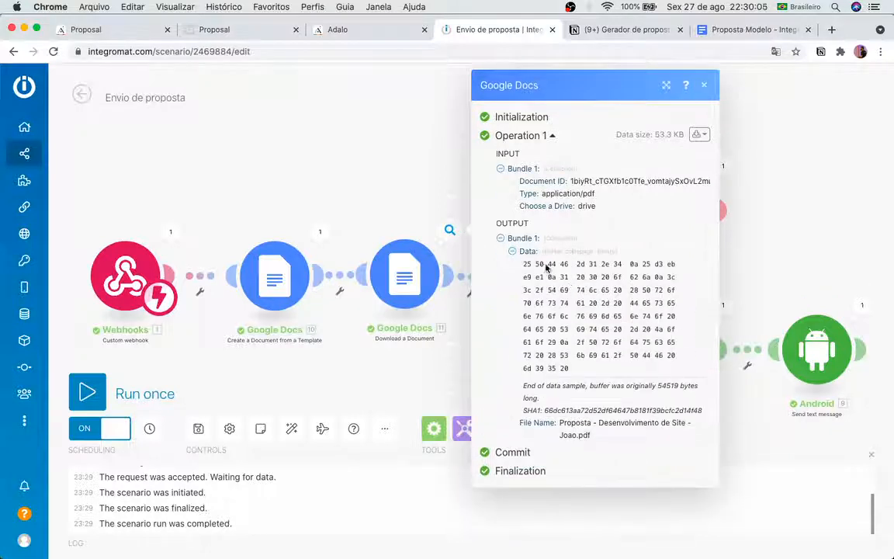
pyautogui.click(514, 251)
pyautogui.click(347, 204)
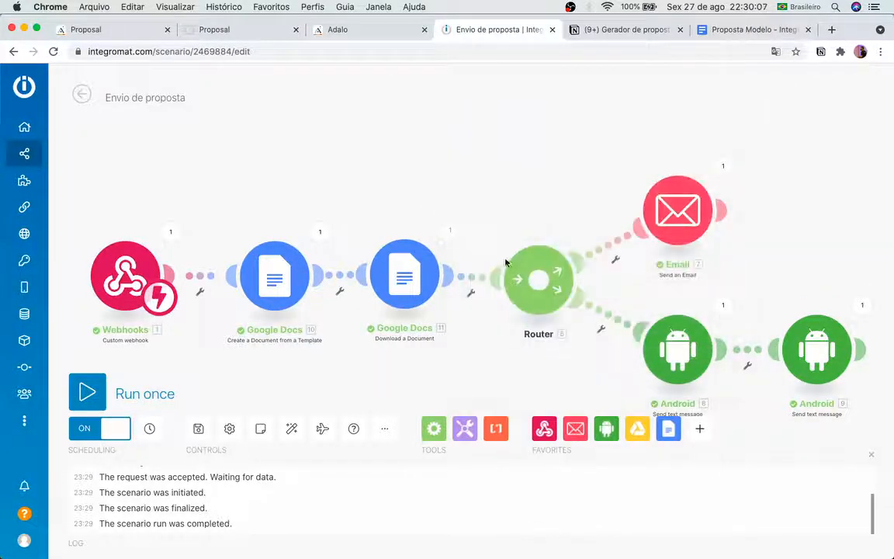
# Step: Review the Email output's body and the PDF attachment's file name and data
pyautogui.click(715, 166)
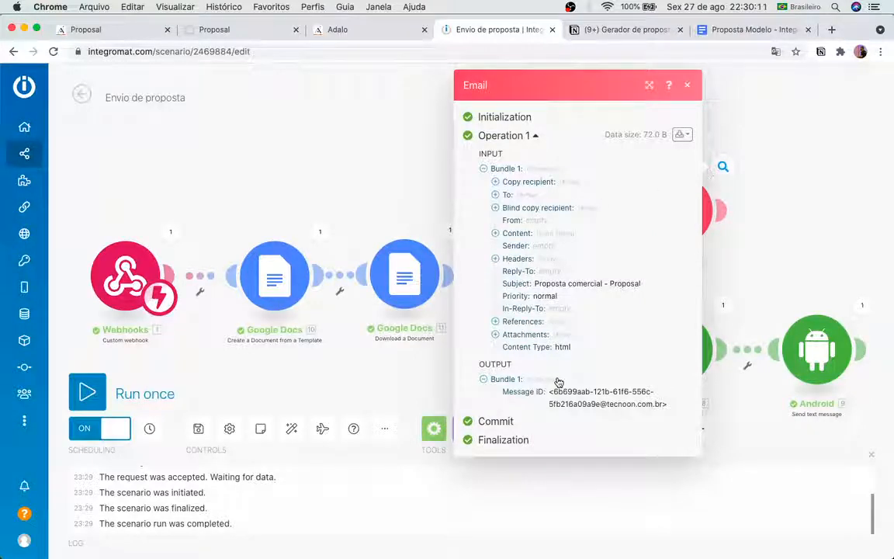
pyautogui.click(496, 233)
pyautogui.scroll(-3, 541, 332)
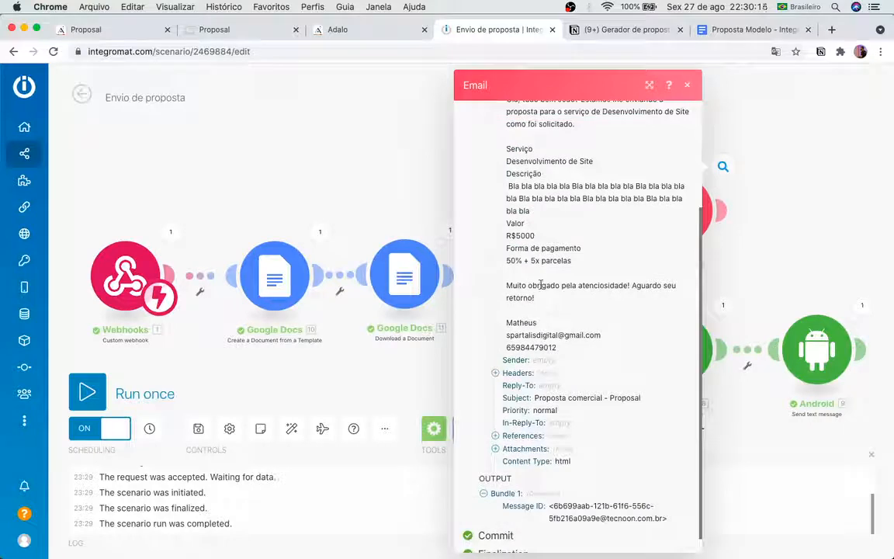
pyautogui.scroll(-1, 544, 303)
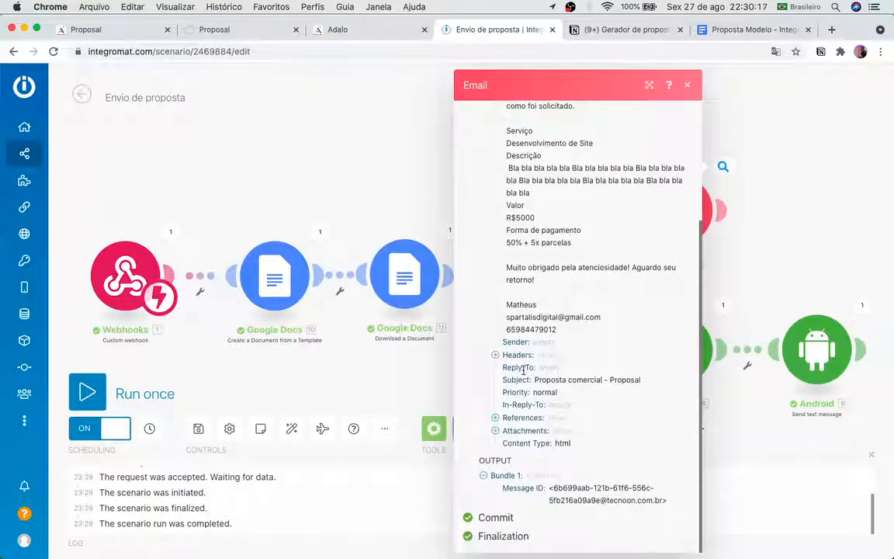
pyautogui.click(501, 432)
pyautogui.click(508, 443)
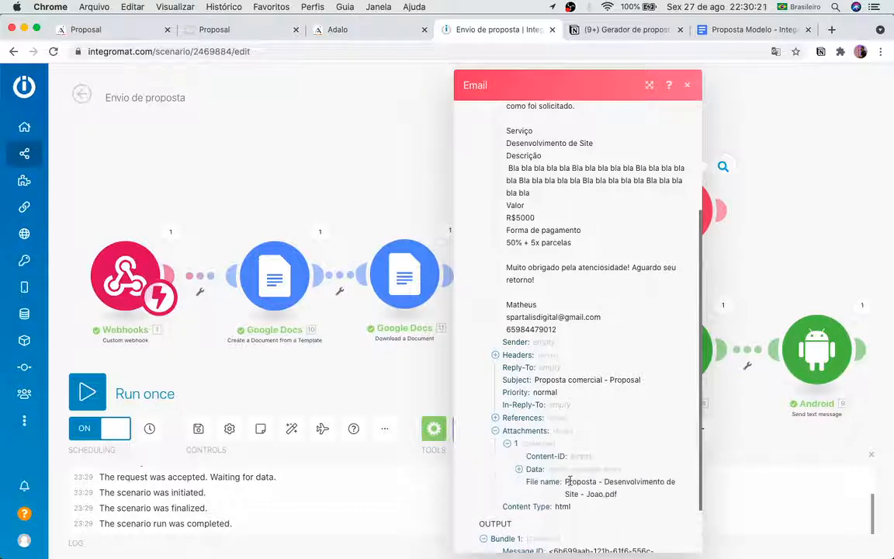
pyautogui.moveTo(624, 491); pyautogui.dragTo(583, 482)
pyautogui.click(671, 495)
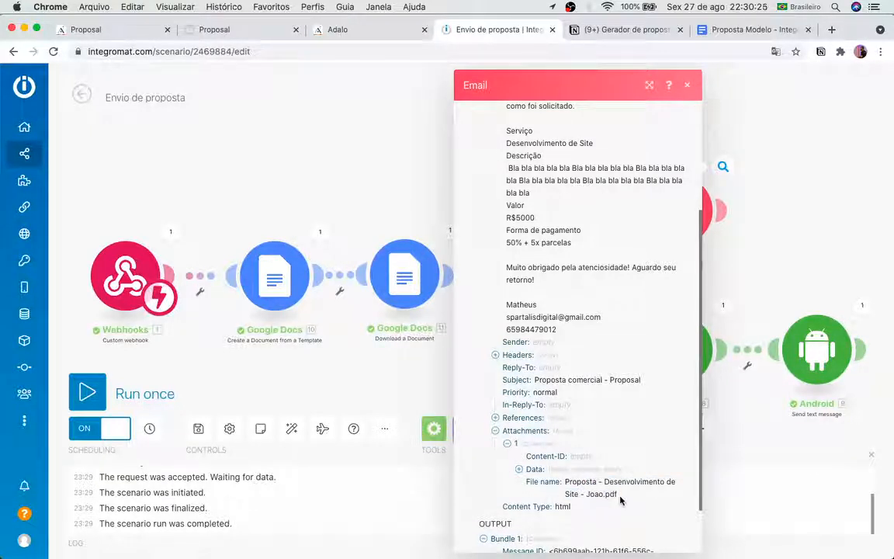
pyautogui.click(572, 471)
pyautogui.scroll(-5, 567, 458)
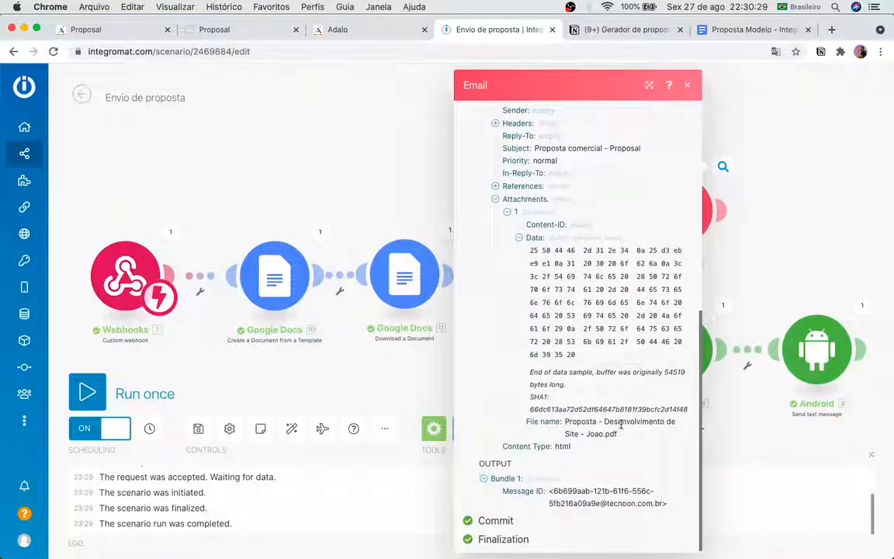
pyautogui.click(518, 238)
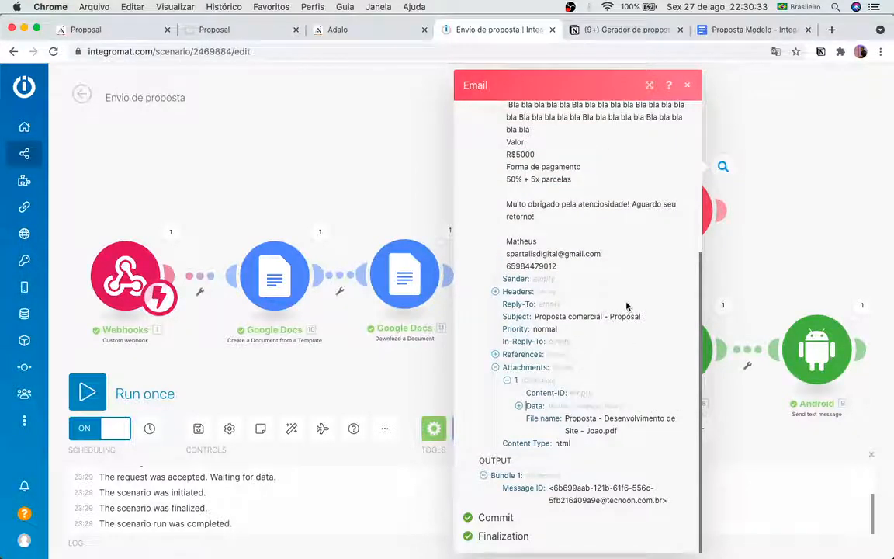
pyautogui.scroll(15, 614, 326)
pyautogui.click(799, 335)
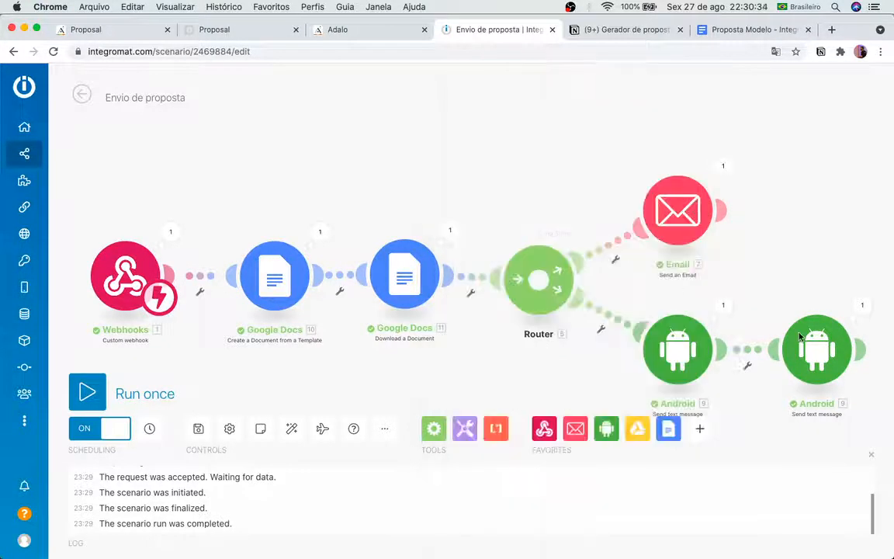
# Step: Copy the Google Docs link from the first SMS output and load it in a new tab
pyautogui.click(678, 351)
pyautogui.click(719, 311)
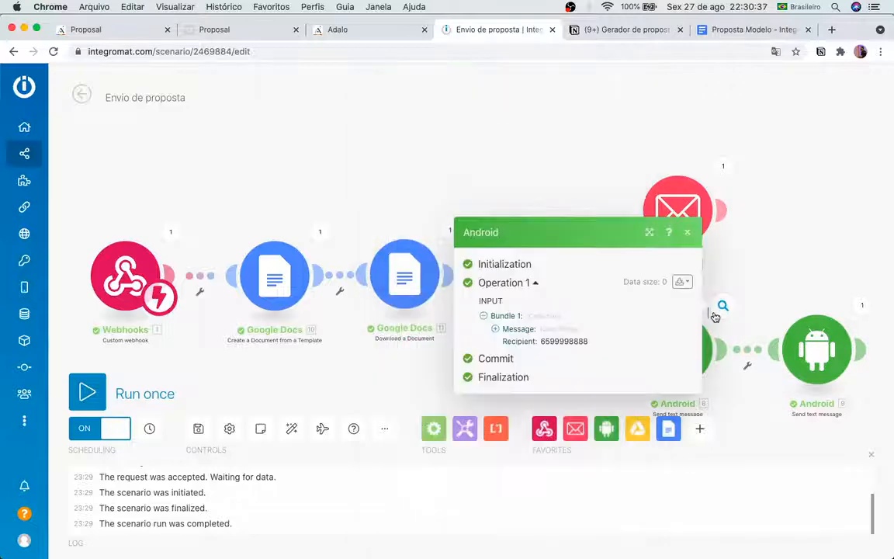
pyautogui.click(547, 333)
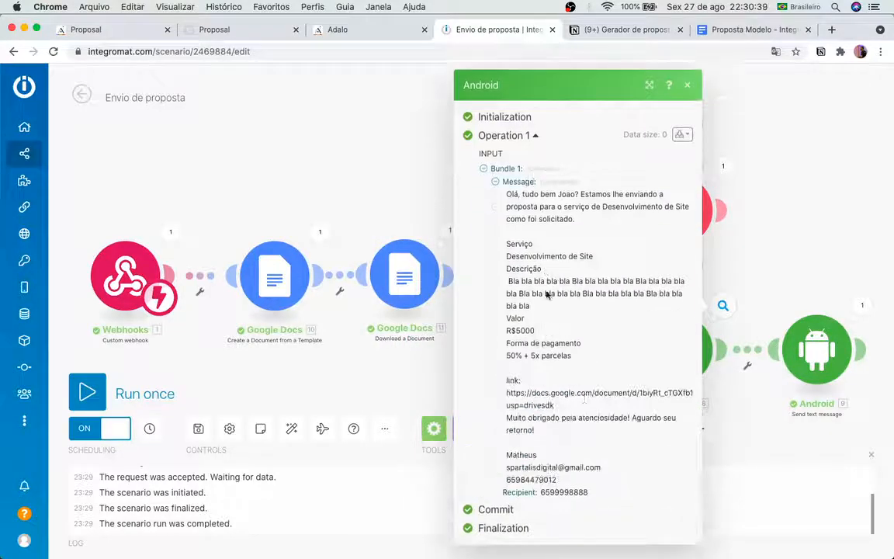
pyautogui.moveTo(553, 405); pyautogui.dragTo(505, 392)
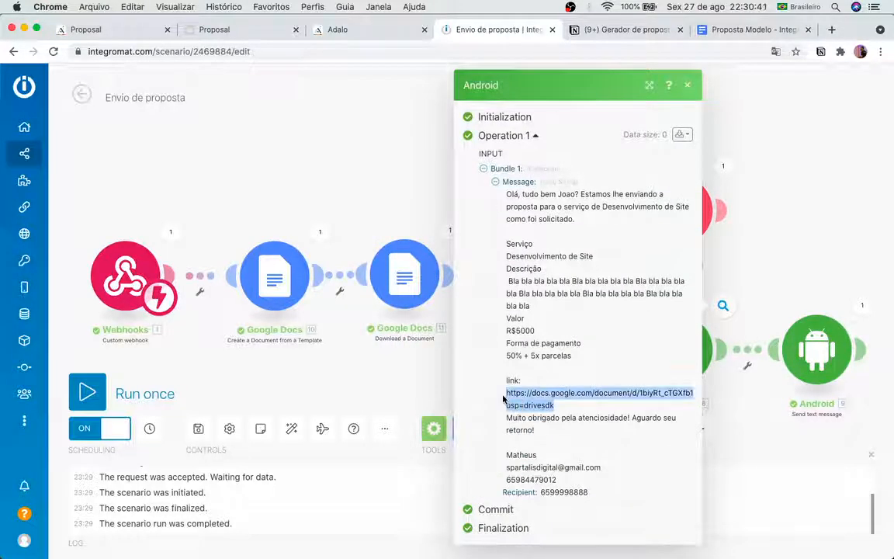
pyautogui.press('super+c')
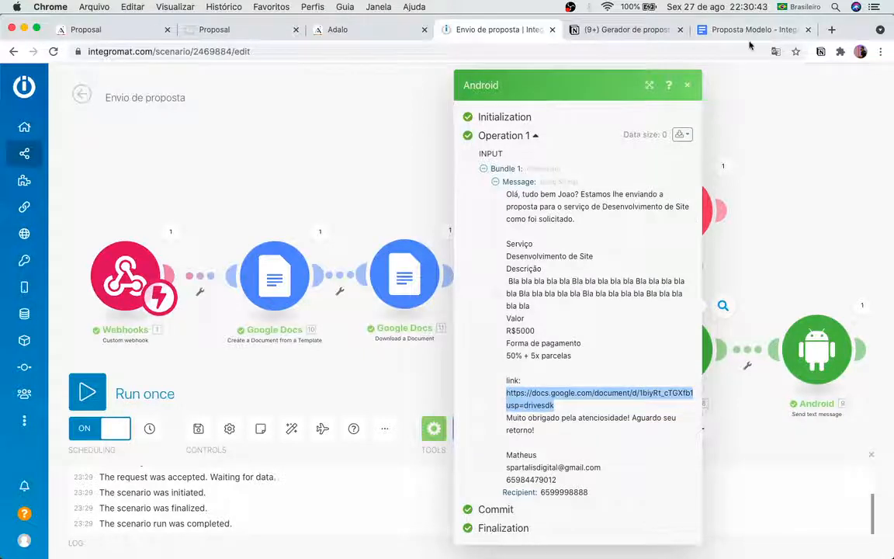
pyautogui.click(832, 30)
pyautogui.press('super+v')
pyautogui.press('Return')
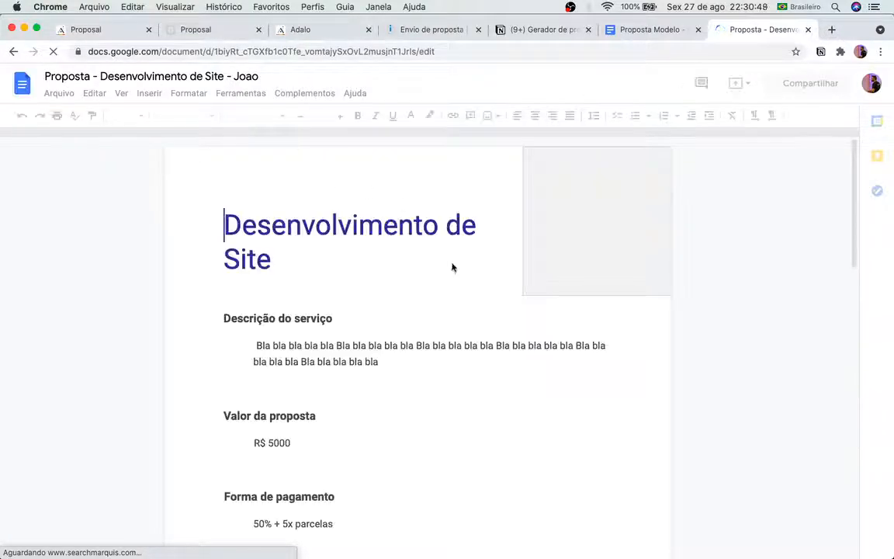
# Step: Review the two-page generated proposal's value, payment terms and client details, then switch to Proposta Modelo
pyautogui.scroll(-2, 496, 256)
pyautogui.scroll(-5, 503, 252)
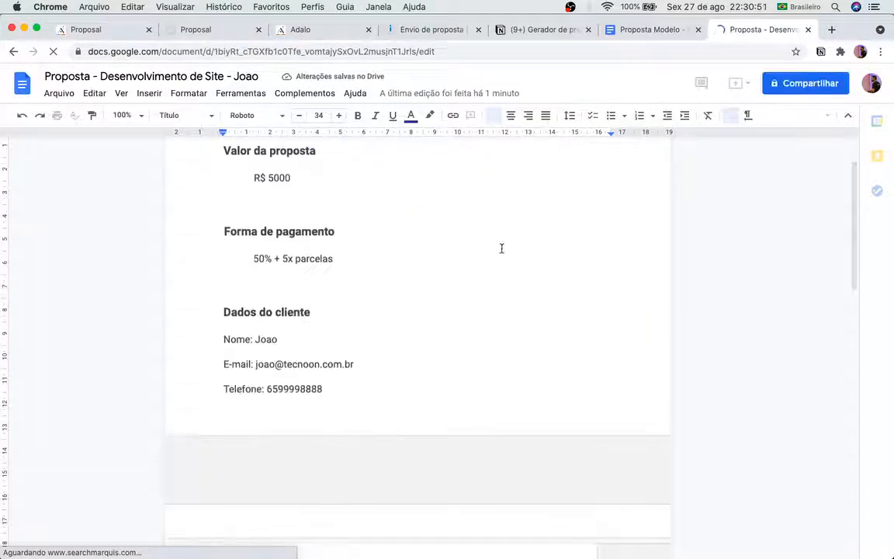
pyautogui.scroll(3, 327, 292)
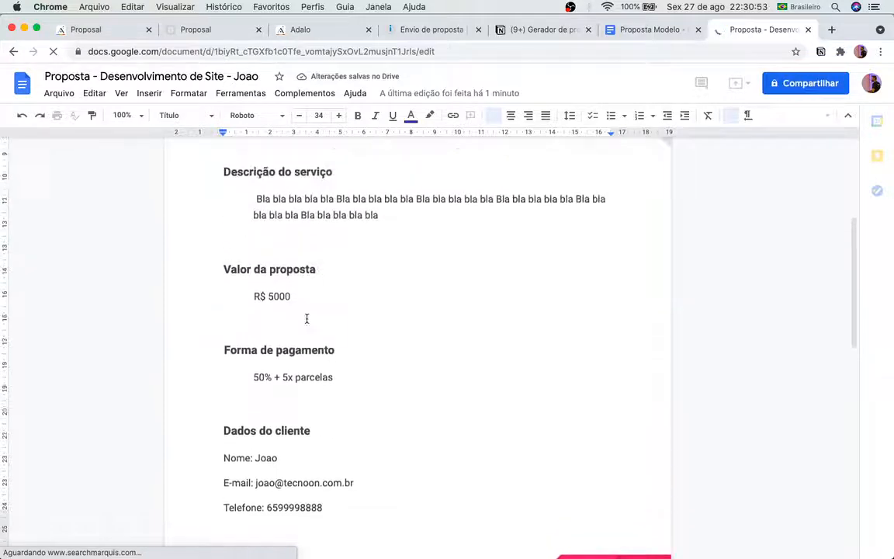
pyautogui.scroll(4, 309, 294)
pyautogui.scroll(-5, 342, 349)
pyautogui.scroll(-6, 357, 353)
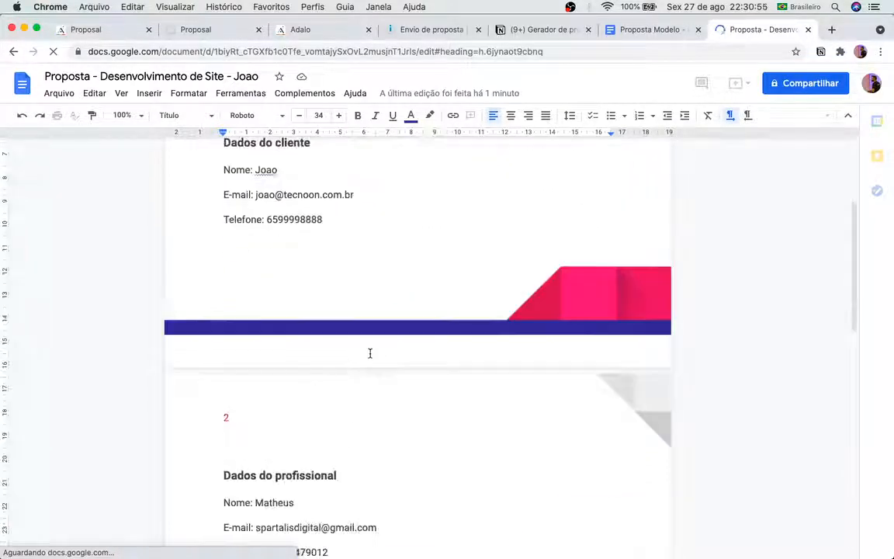
pyautogui.scroll(-8, 475, 315)
pyautogui.scroll(15, 475, 316)
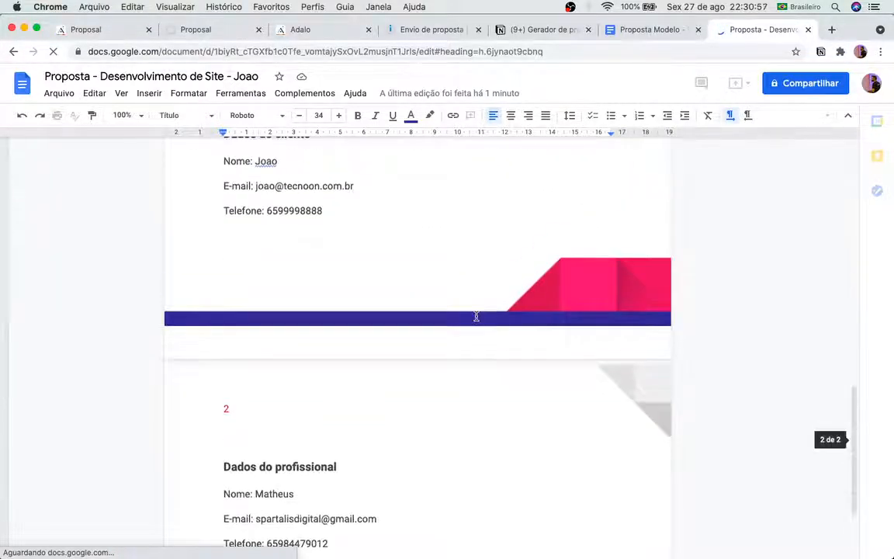
pyautogui.click(669, 31)
# Step: Close the text-message run details and auto-align the Envio de proposta scenario's modules
pyautogui.click(425, 30)
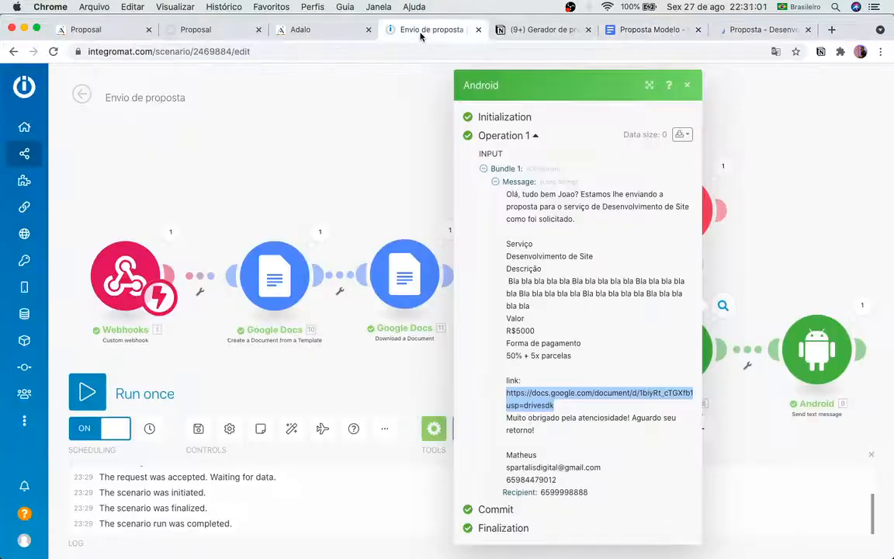
pyautogui.click(783, 164)
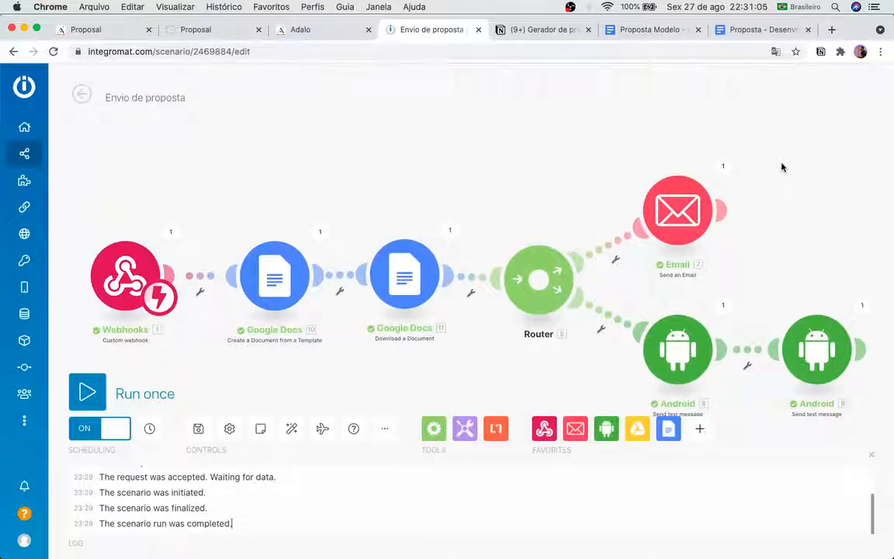
pyautogui.moveTo(785, 217); pyautogui.dragTo(802, 183)
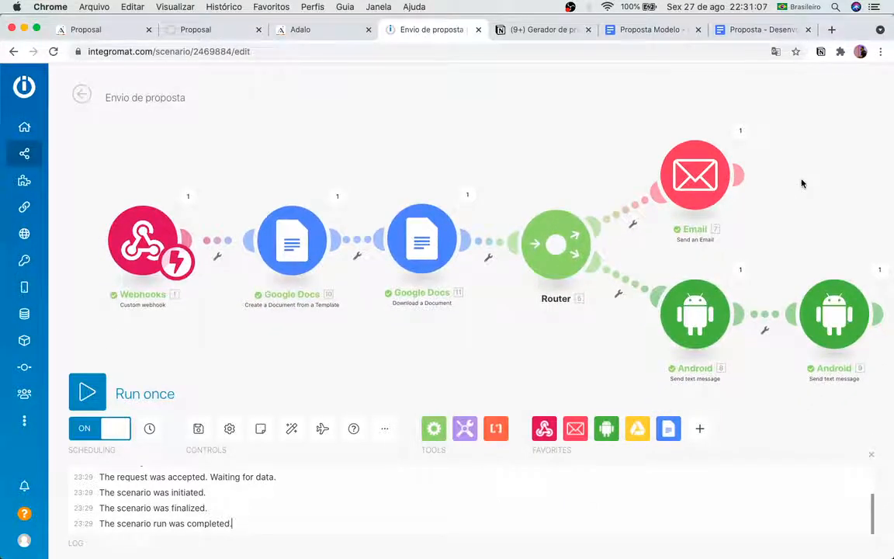
pyautogui.scroll(3, 802, 183)
pyautogui.scroll(-5, 802, 183)
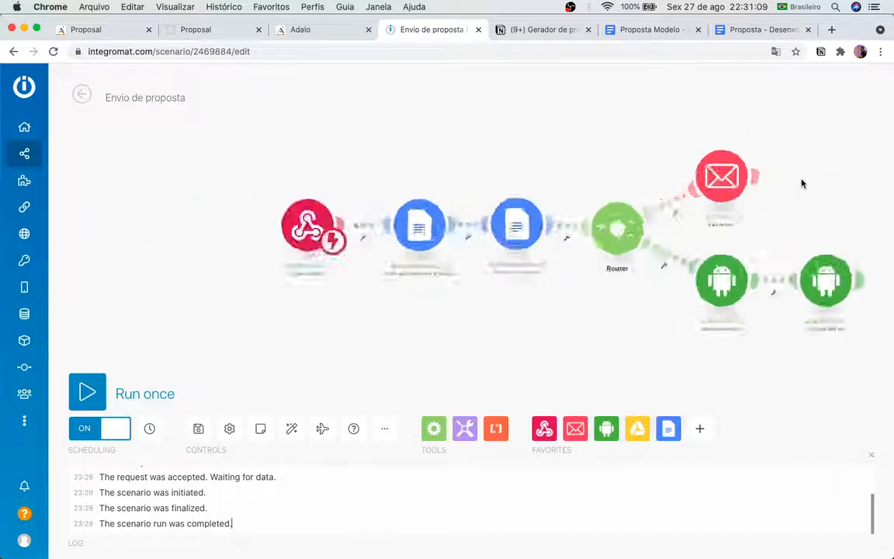
pyautogui.click(292, 428)
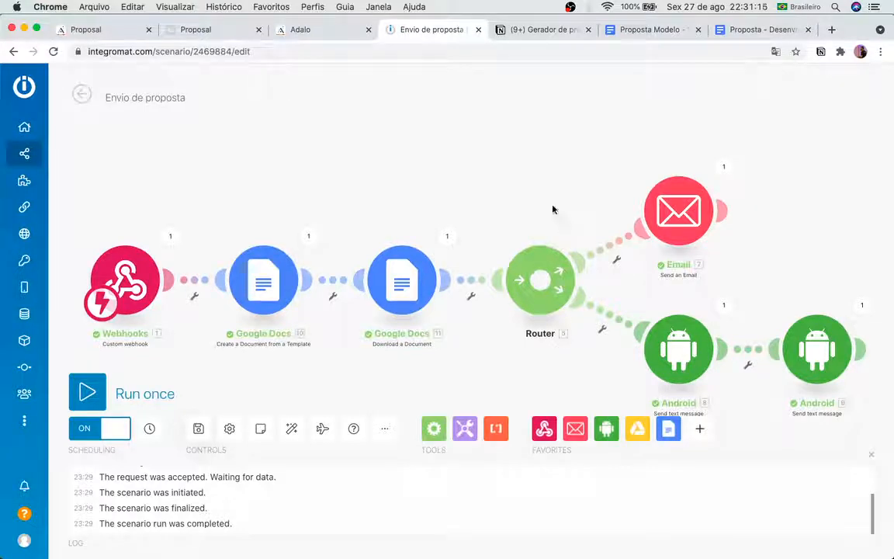
# Step: Close the Users records table and zoom out to show all eleven screens, Intro through Editar Perfil
pyautogui.click(91, 30)
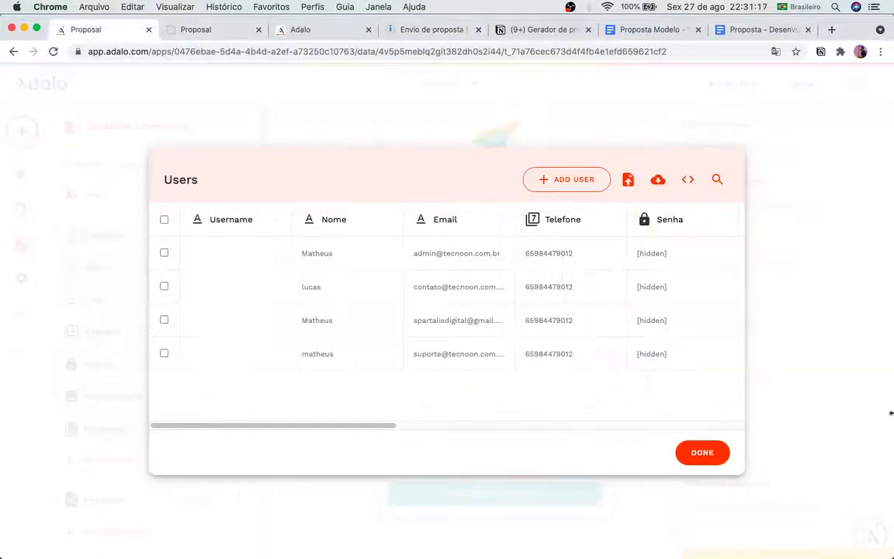
pyautogui.click(703, 453)
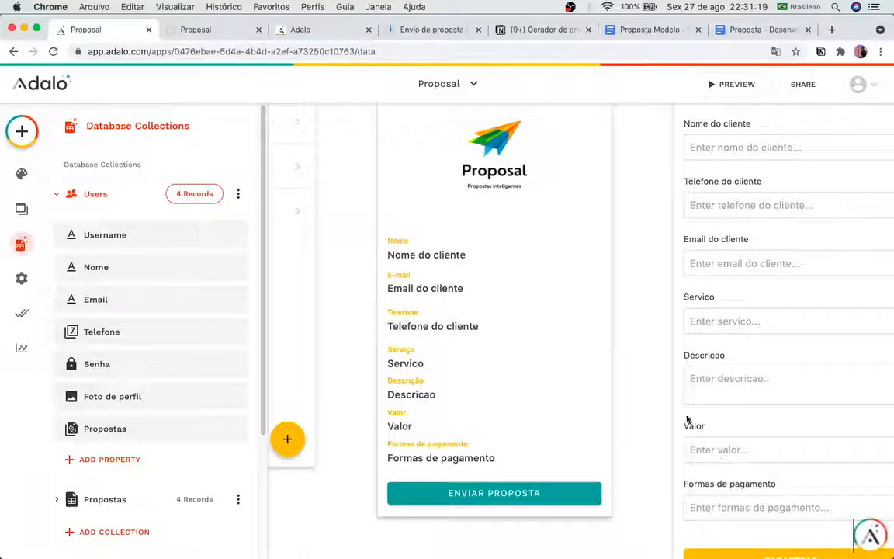
pyautogui.scroll(-5, 647, 404)
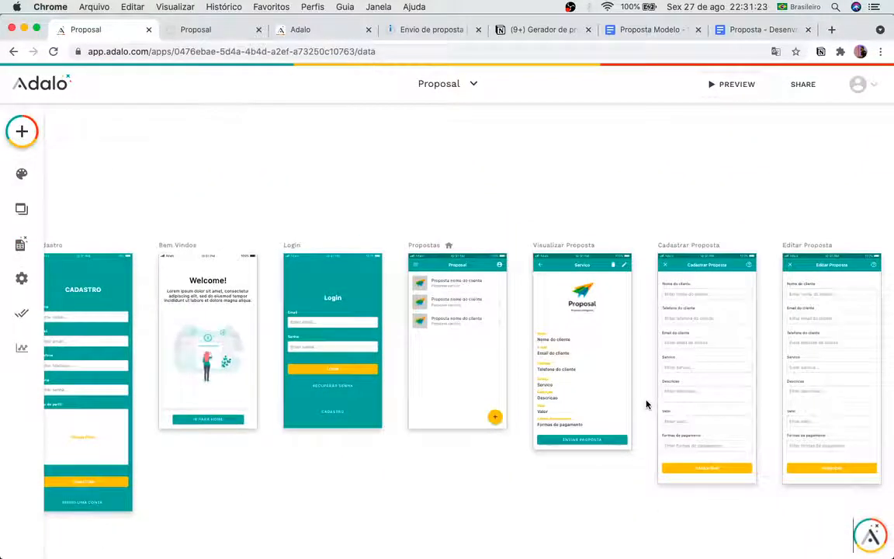
pyautogui.scroll(2, 646, 404)
pyautogui.scroll(-4, 647, 404)
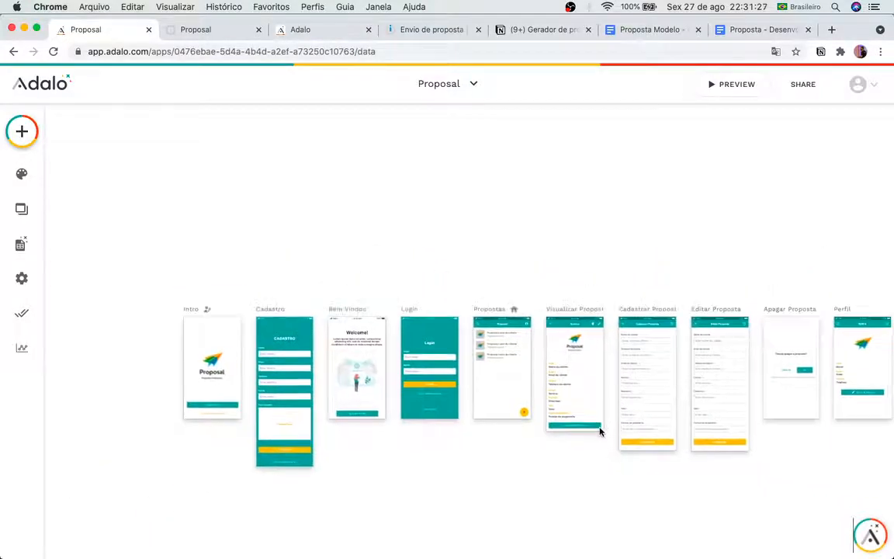
pyautogui.scroll(3, 601, 427)
pyautogui.hscroll(-3, 600, 439)
pyautogui.scroll(-3, 600, 439)
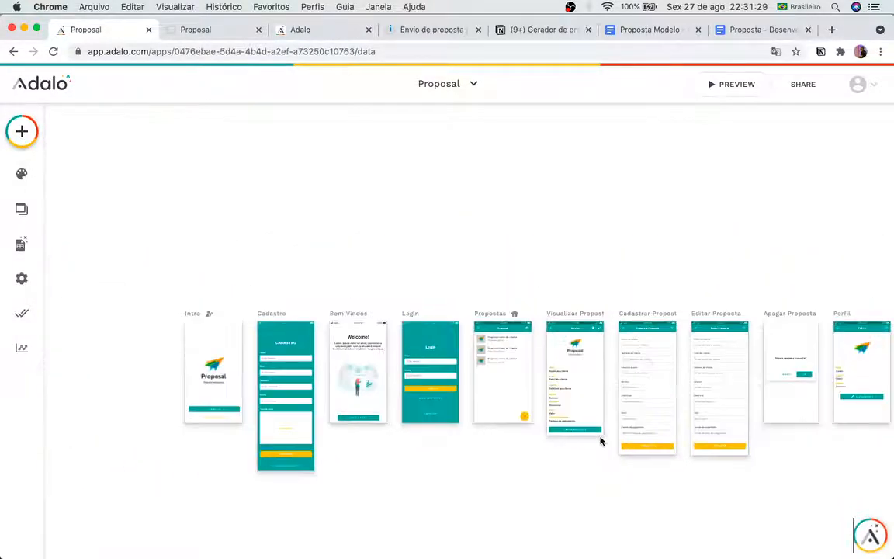
pyautogui.scroll(2, 601, 439)
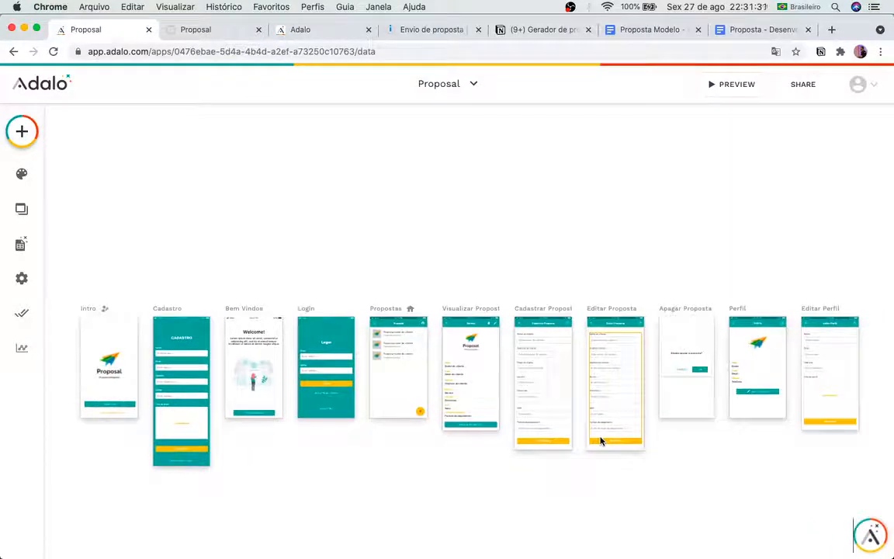
pyautogui.scroll(-2, 601, 439)
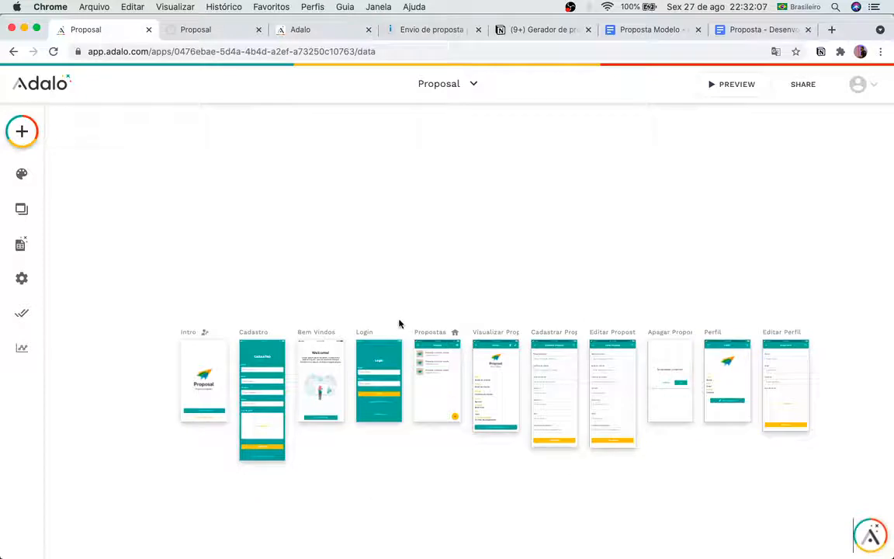
pyautogui.scroll(-2, 394, 334)
pyautogui.scroll(-3, 390, 339)
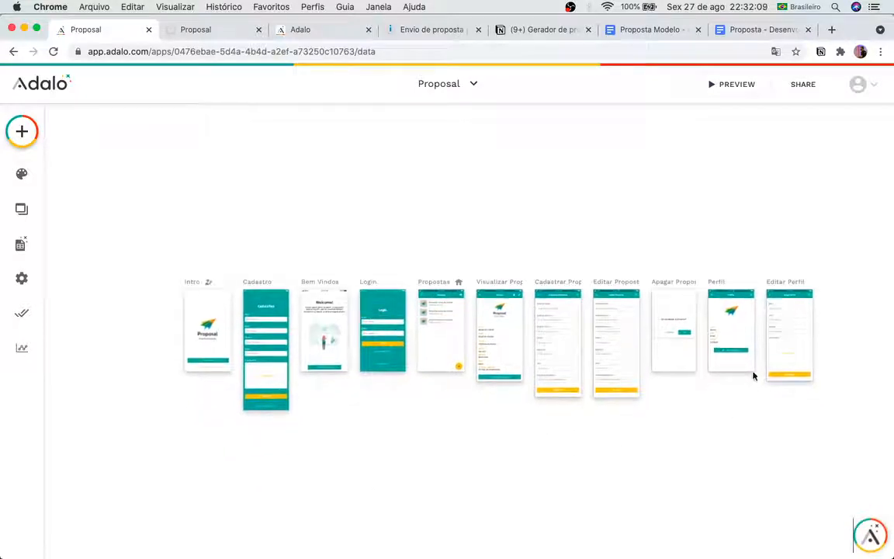
# Step: Check the scenario, then close the app preview and Adalo API documentation pages
pyautogui.click(423, 31)
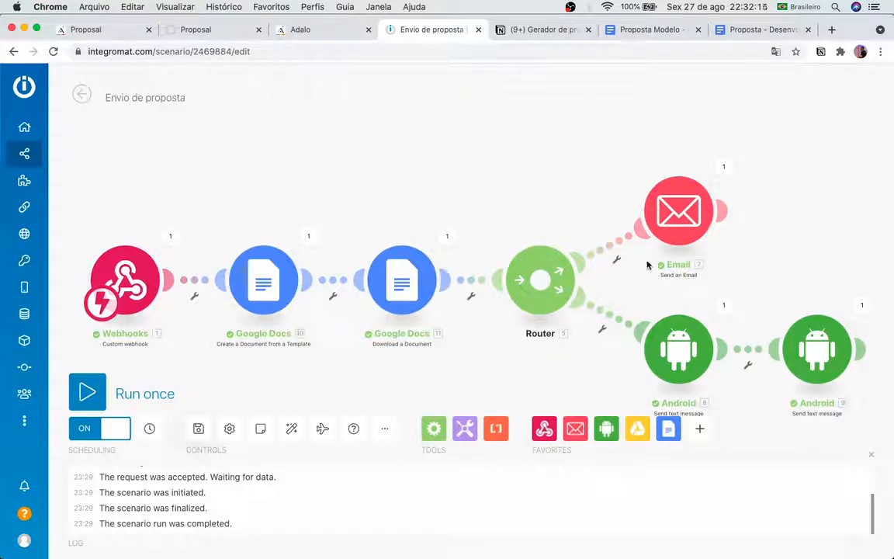
pyautogui.click(178, 31)
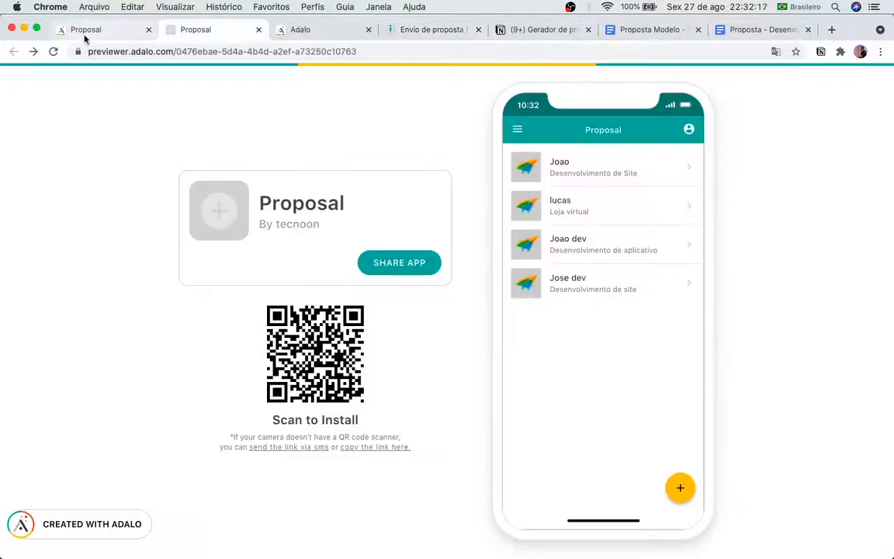
pyautogui.click(258, 29)
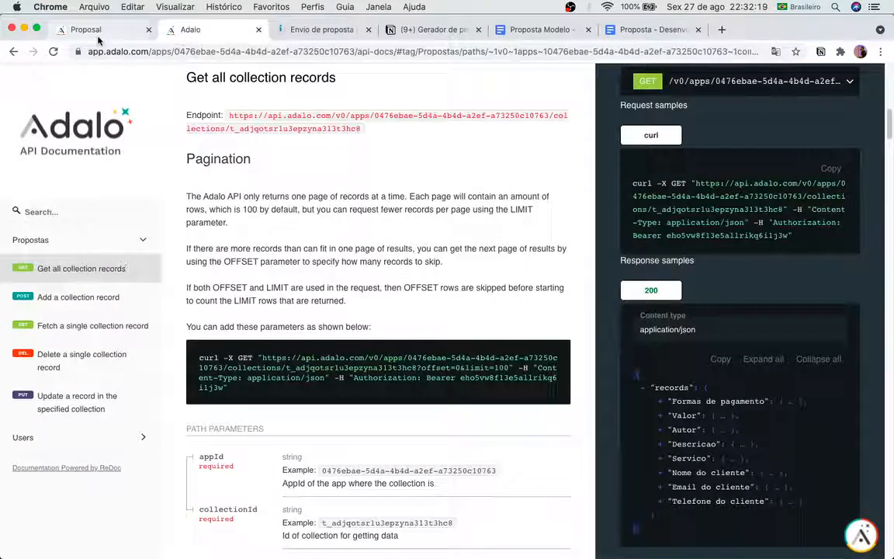
pyautogui.click(89, 31)
pyautogui.click(258, 30)
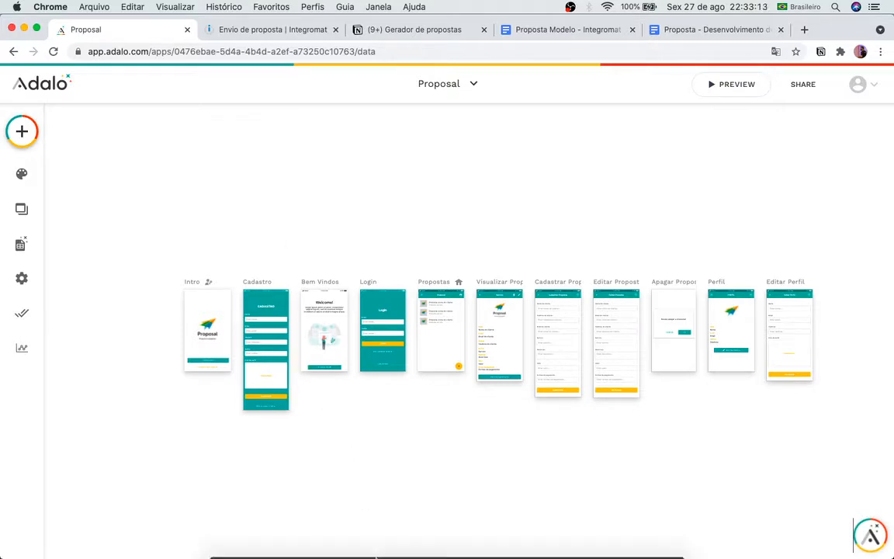
pyautogui.click(430, 528)
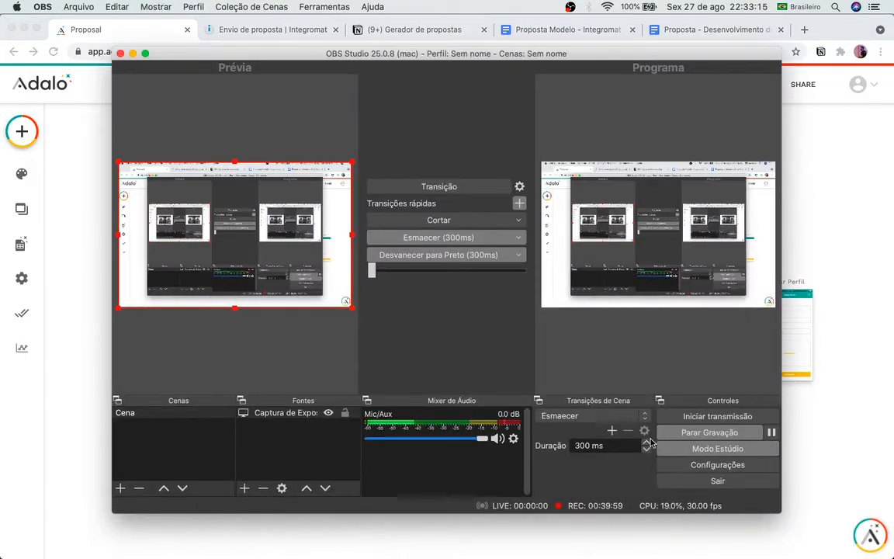